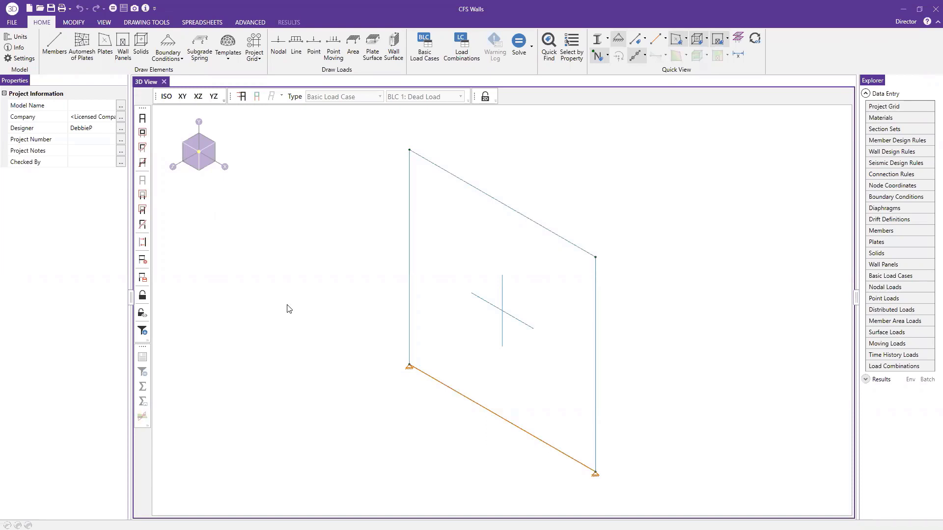
Display the loads on the wall panel, viewing BLC 2: Lateral Load and returning to BLC 1: Dead Load.
{"action": "middle_click_drag", "start_coordinate": [288, 307], "coordinate": [307, 283], "text": "shift"}
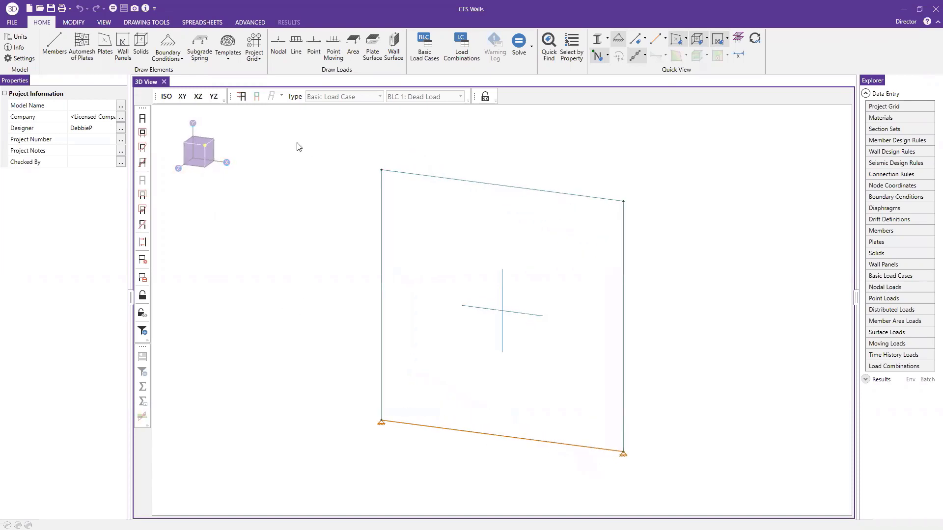
{"action": "left_click", "coordinate": [242, 96]}
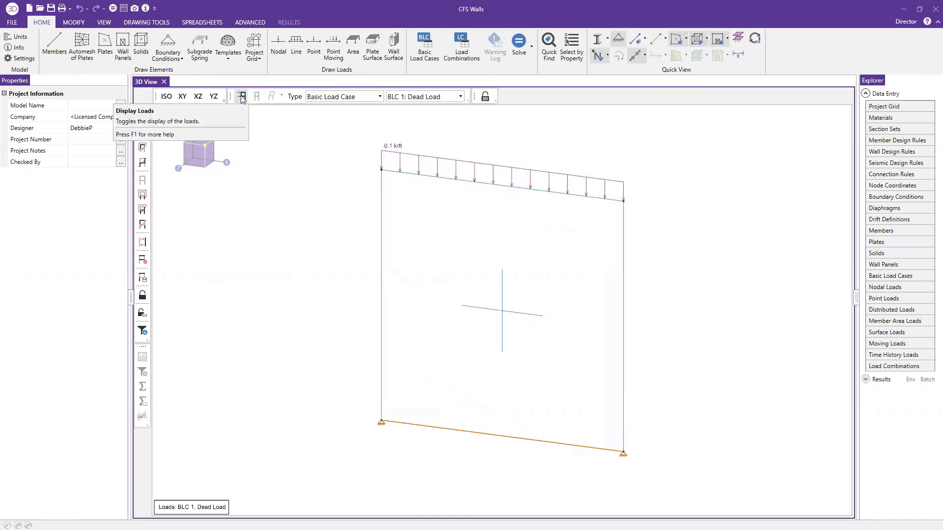
{"action": "left_click", "coordinate": [428, 98]}
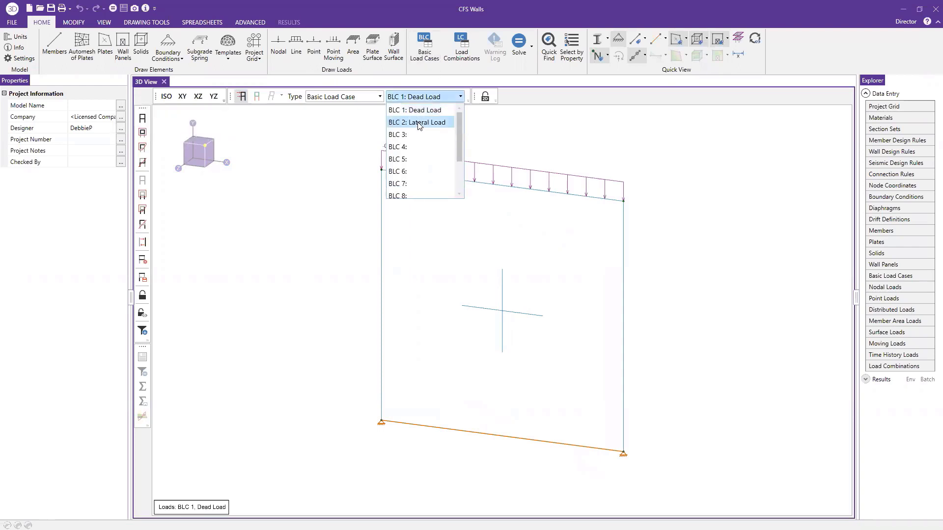
{"action": "left_click", "coordinate": [419, 125]}
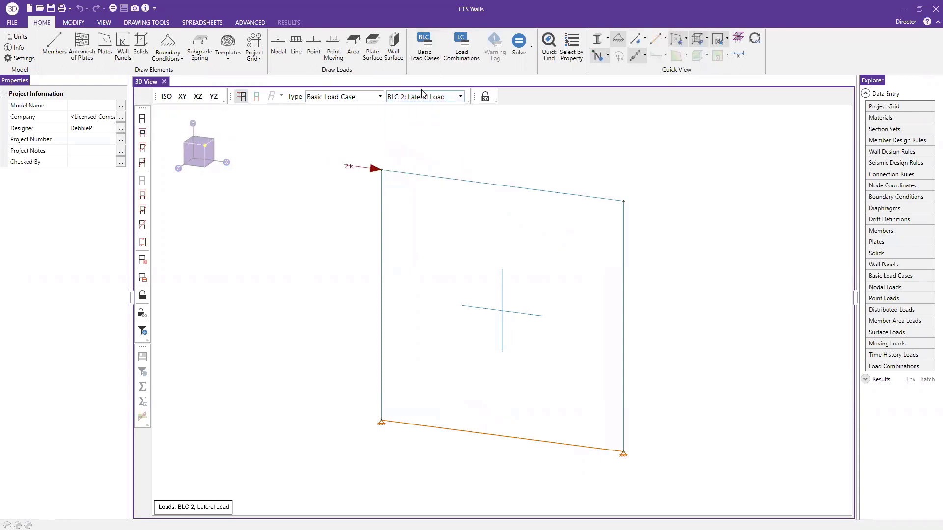
{"action": "left_click", "coordinate": [421, 98]}
{"action": "left_click", "coordinate": [419, 109]}
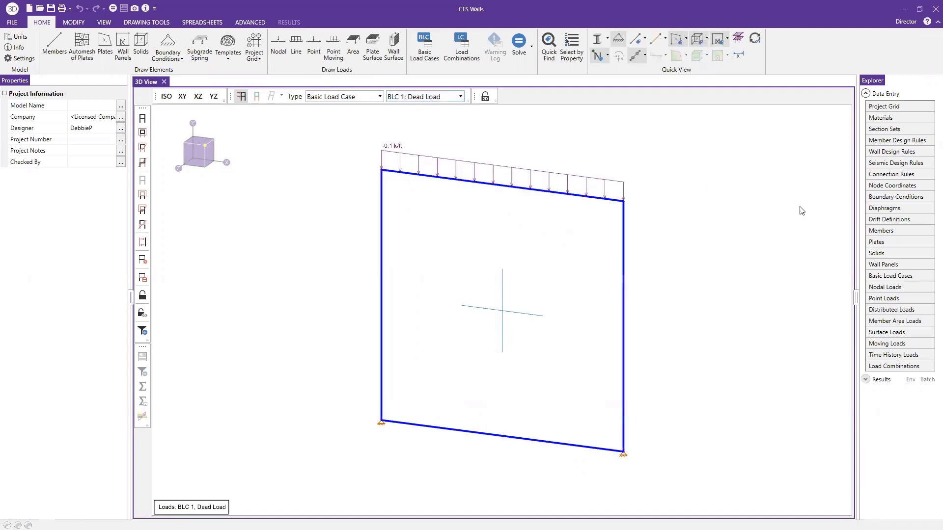
Review the CFS stud parameters in the wall design rules and close the spreadsheet.
{"action": "left_click", "coordinate": [882, 153]}
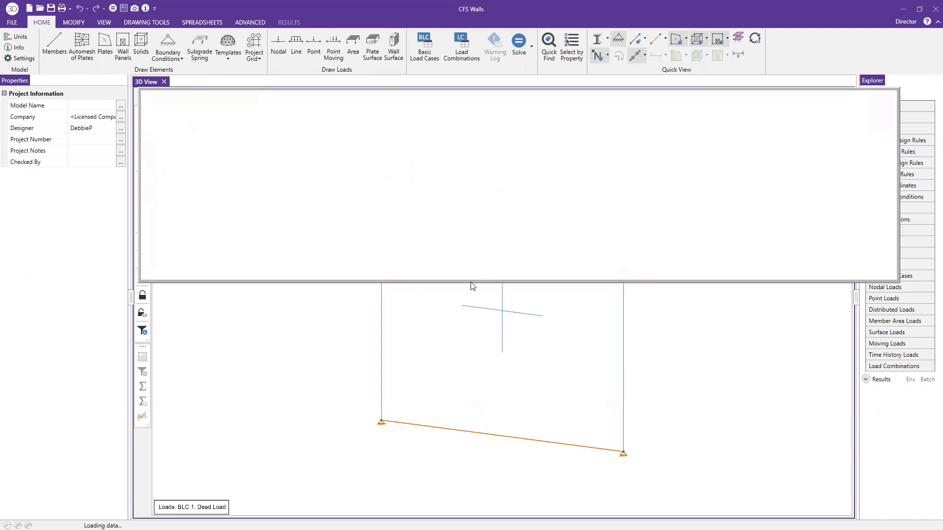
{"action": "left_click", "coordinate": [614, 107]}
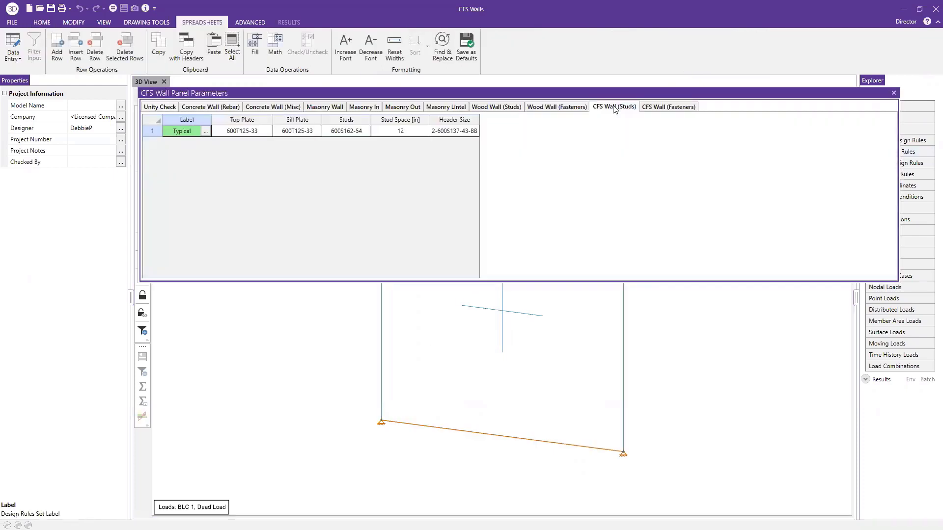
{"action": "left_click", "coordinate": [893, 94]}
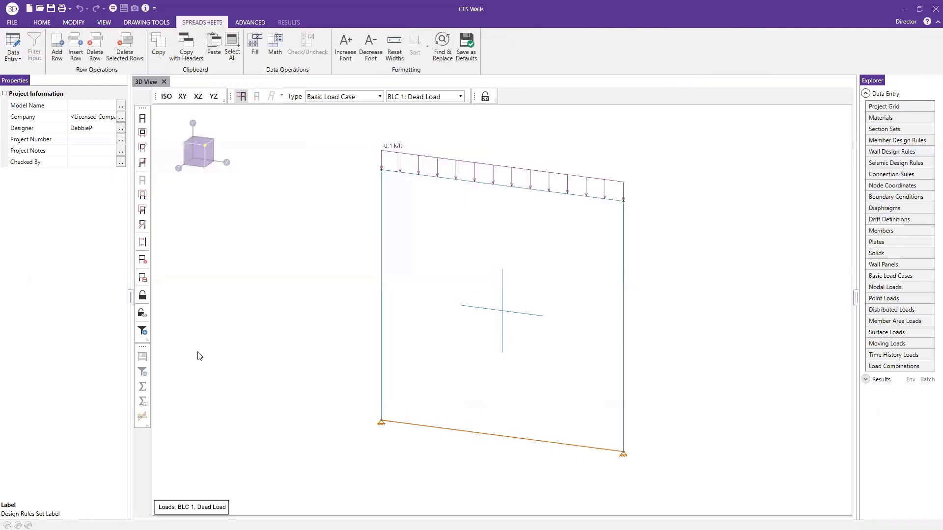
Open the wall panel's existing Typical design rule in the Cold Formed Wall Definition Editor.
{"action": "left_click", "coordinate": [507, 253]}
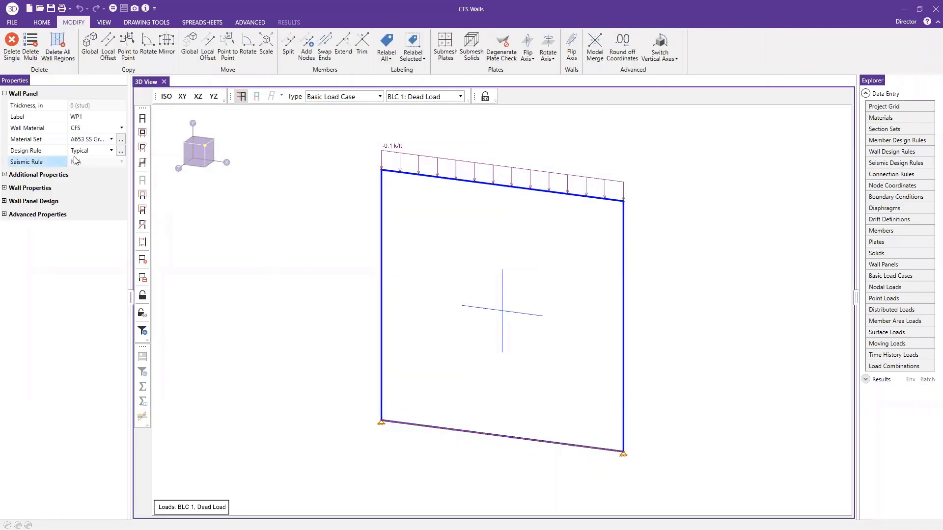
{"action": "left_click", "coordinate": [75, 154]}
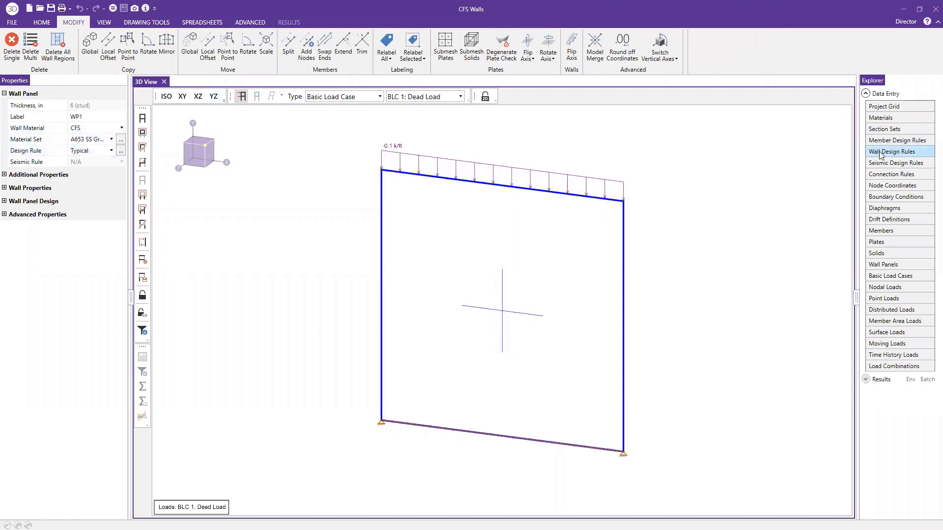
{"action": "left_click", "coordinate": [121, 150]}
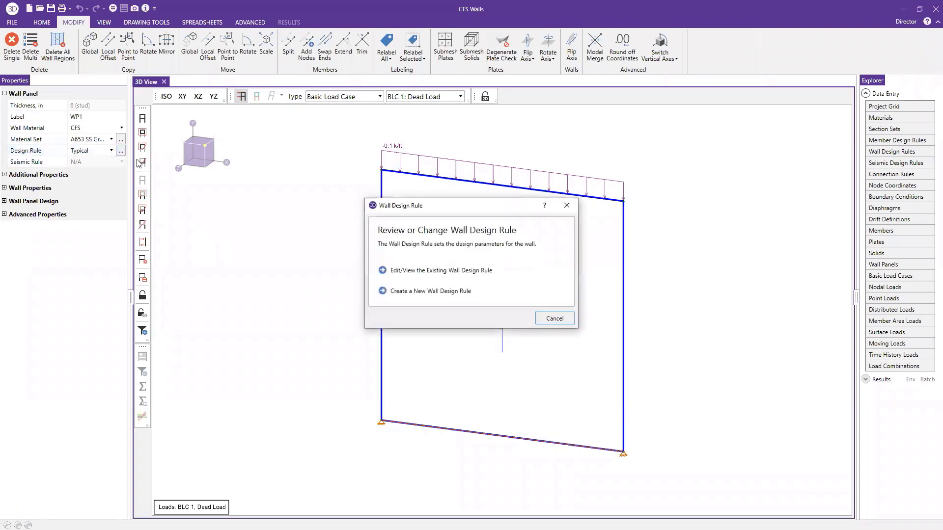
{"action": "left_click", "coordinate": [438, 271]}
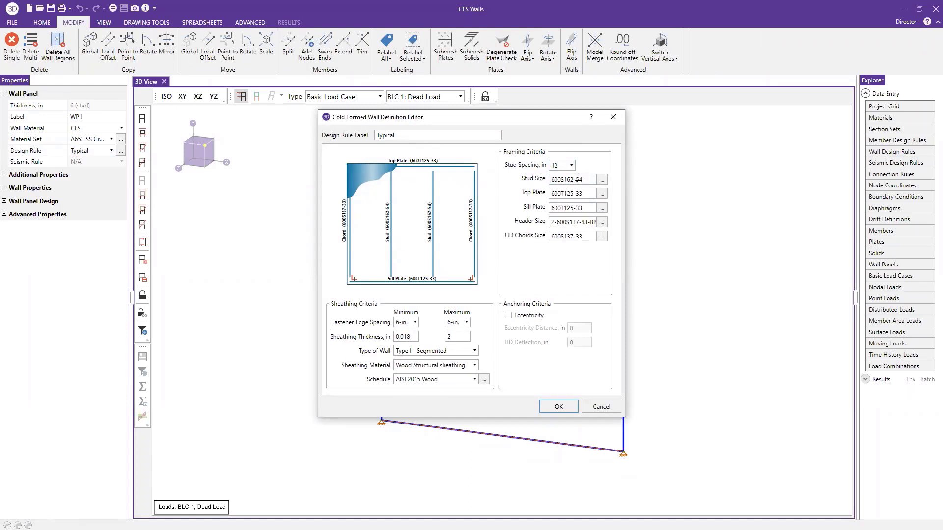
Examine the single and built-up configurations and the shape databases available for the stud size, and close the selection without changes.
{"action": "left_click", "coordinate": [601, 180]}
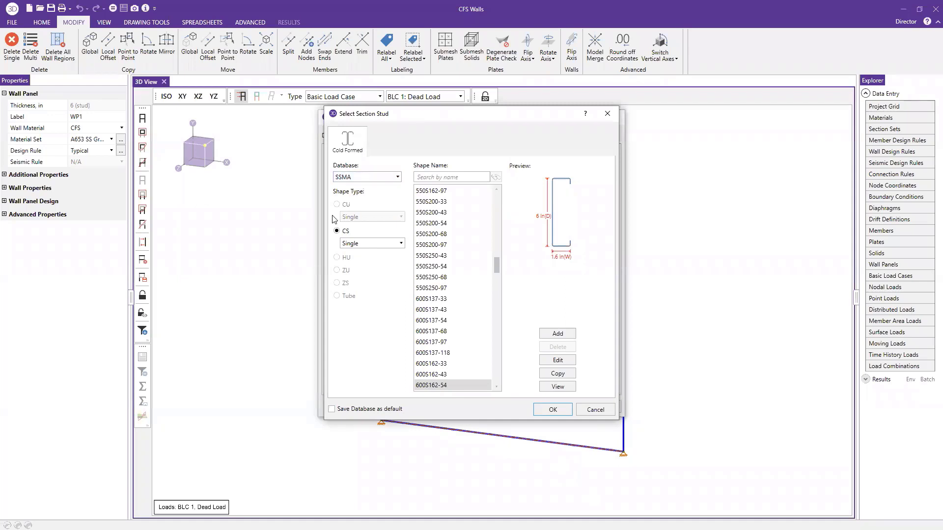
{"action": "left_click", "coordinate": [364, 244]}
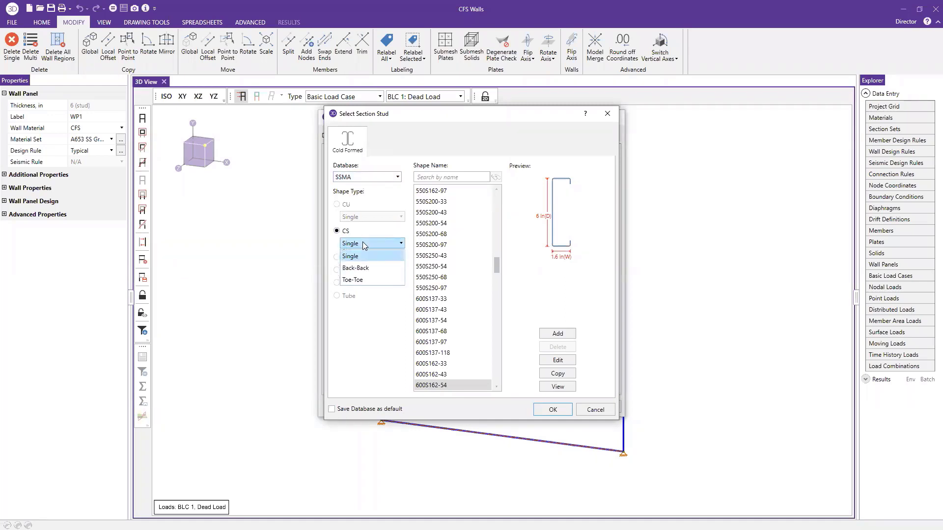
{"action": "left_click", "coordinate": [362, 243]}
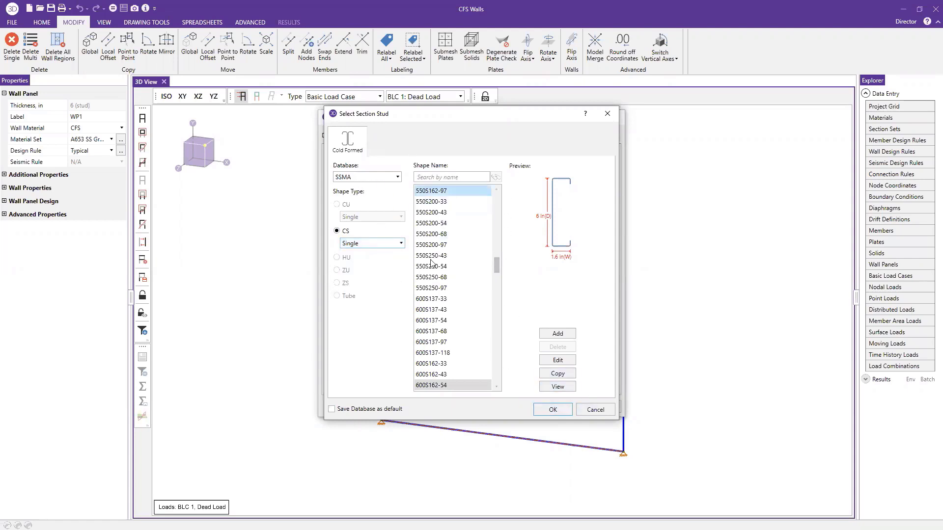
{"action": "left_click", "coordinate": [387, 178]}
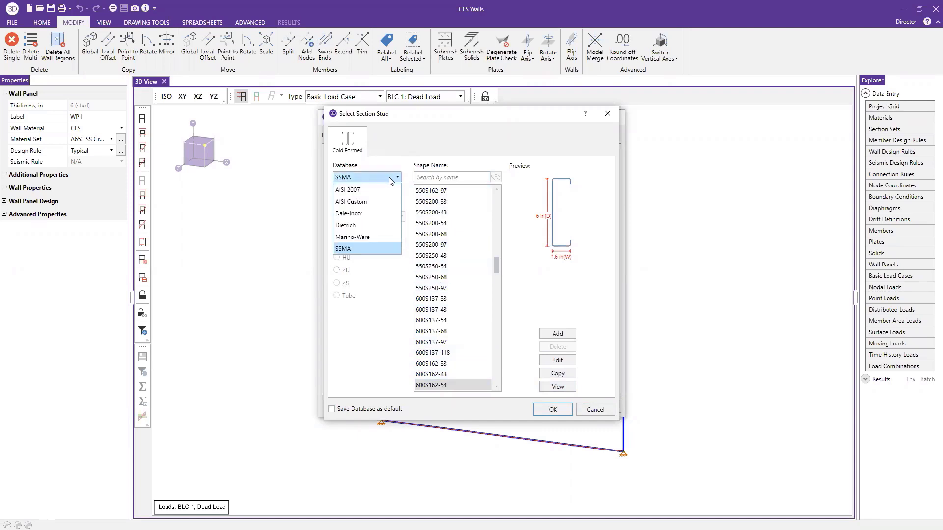
{"action": "left_click", "coordinate": [517, 276]}
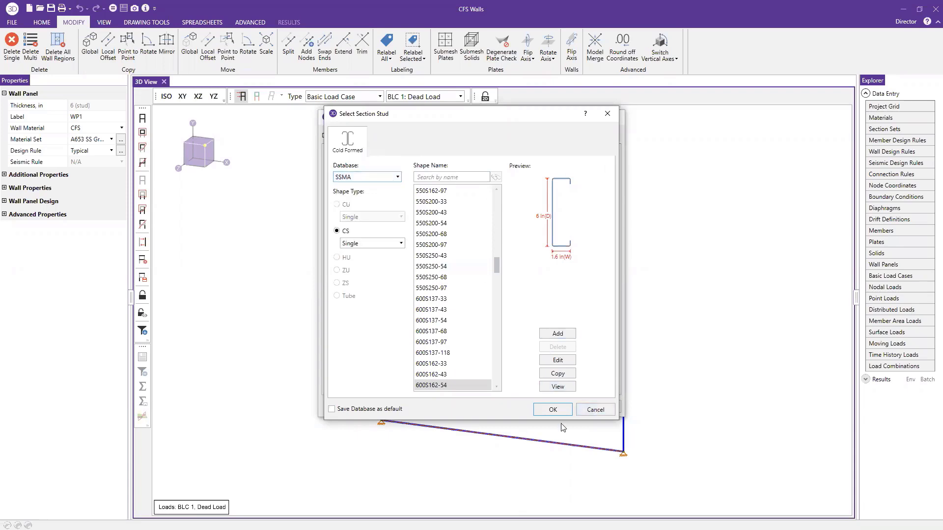
{"action": "left_click", "coordinate": [596, 410]}
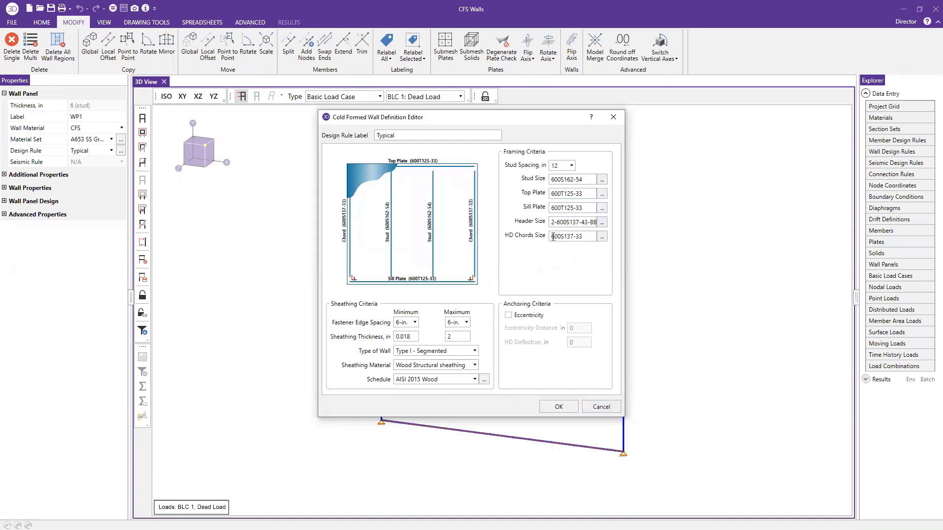
Try 600S137-43 from the SSMA database as the HD chords size, and discard the design rule edits.
{"action": "double_click", "coordinate": [584, 237]}
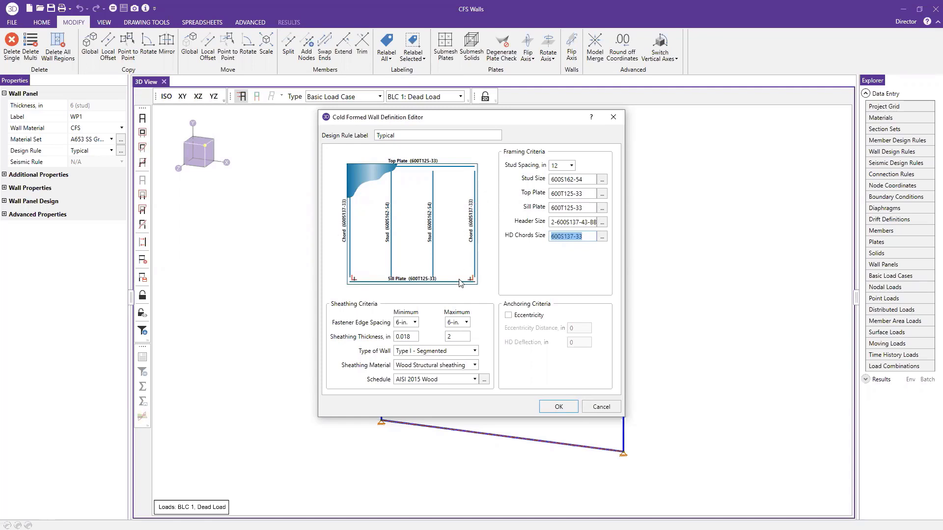
{"action": "left_click", "coordinate": [602, 237]}
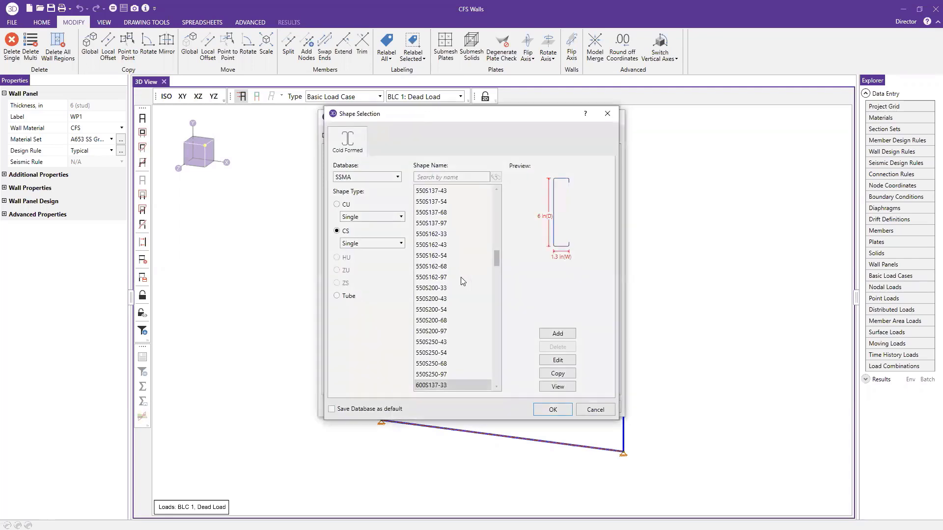
{"action": "scroll", "coordinate": [445, 381], "scroll_direction": "down", "scroll_amount": 2}
{"action": "left_click", "coordinate": [458, 332]}
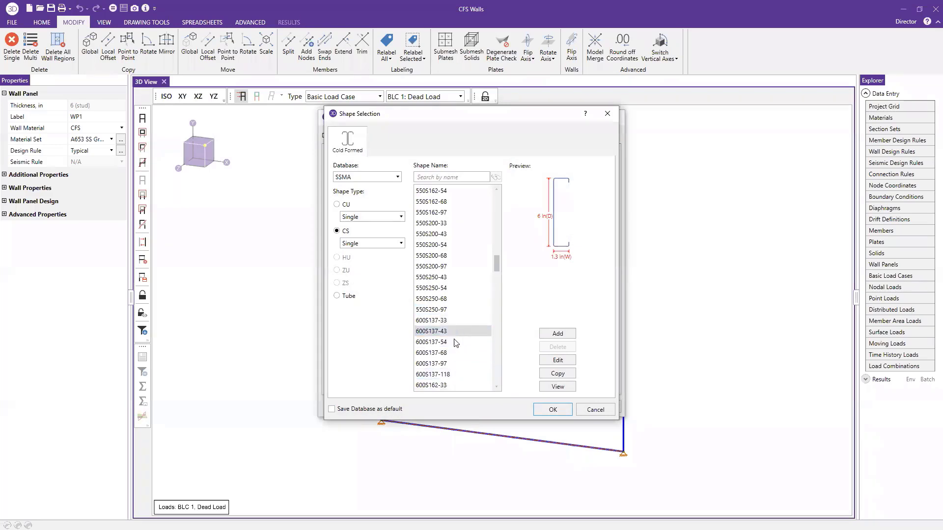
{"action": "left_click", "coordinate": [553, 411]}
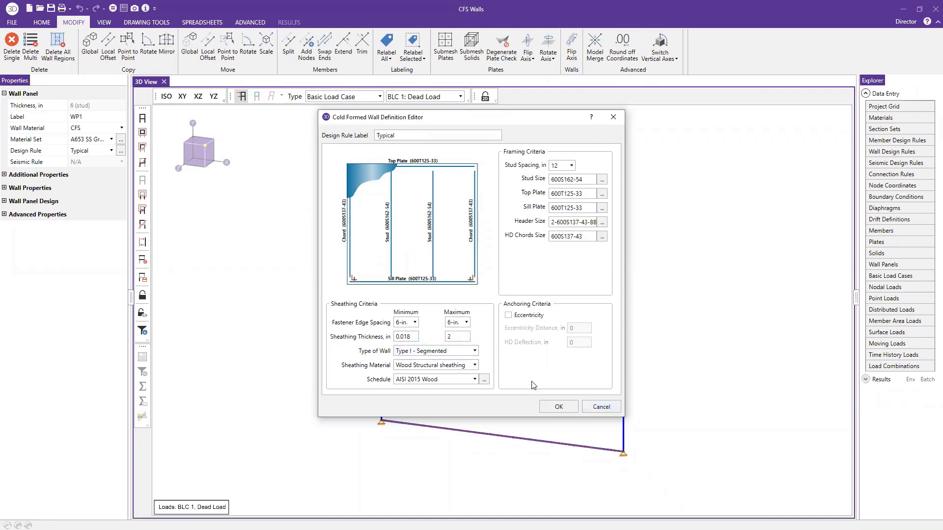
{"action": "left_click", "coordinate": [600, 407]}
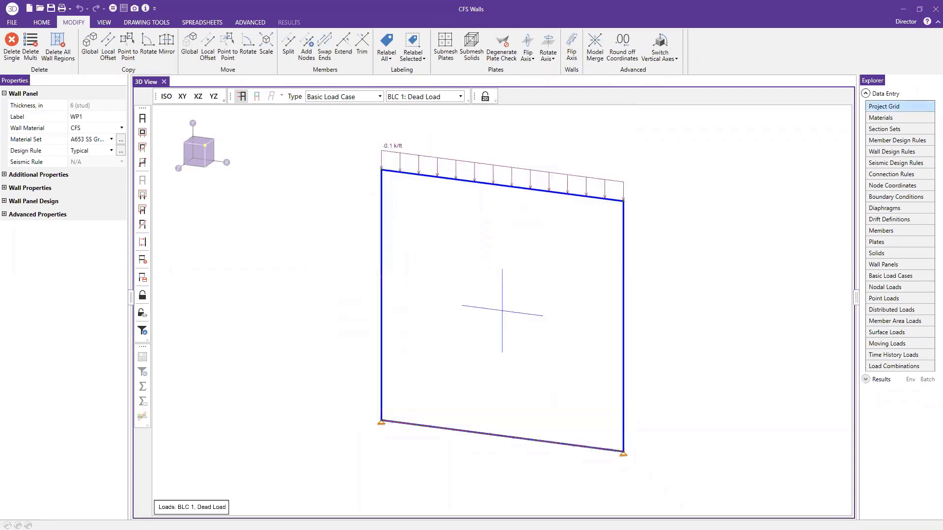
Review the CFS fastener parameters in the wall design rules, checking the wall type and sheathing material options.
{"action": "left_click", "coordinate": [890, 151]}
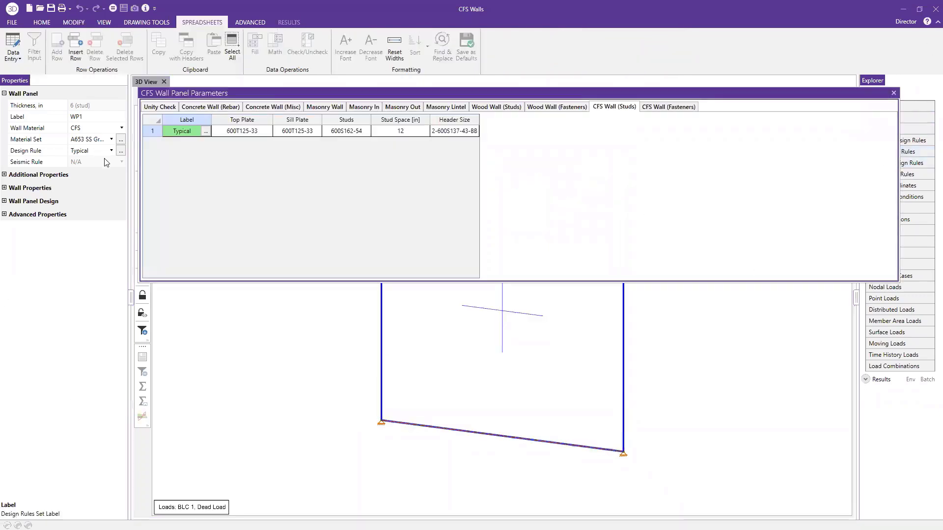
{"action": "left_click", "coordinate": [656, 107]}
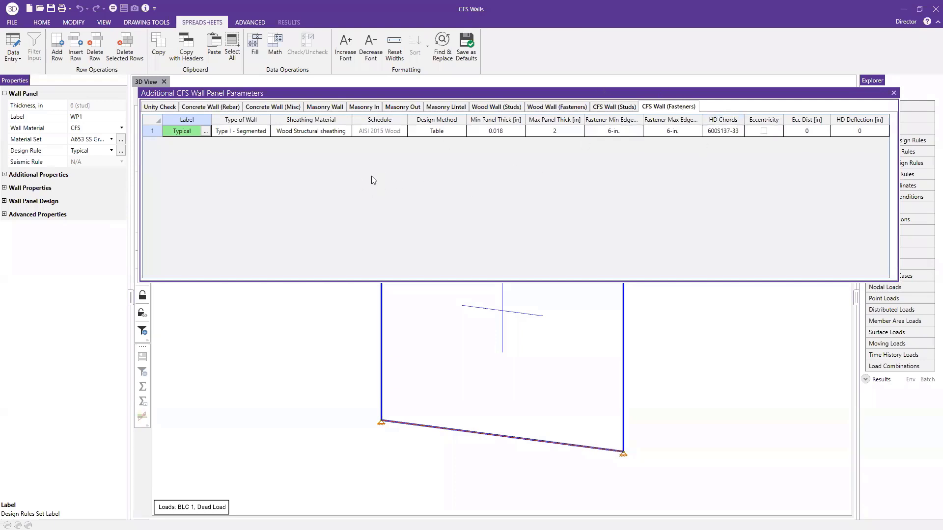
{"action": "left_click", "coordinate": [245, 132]}
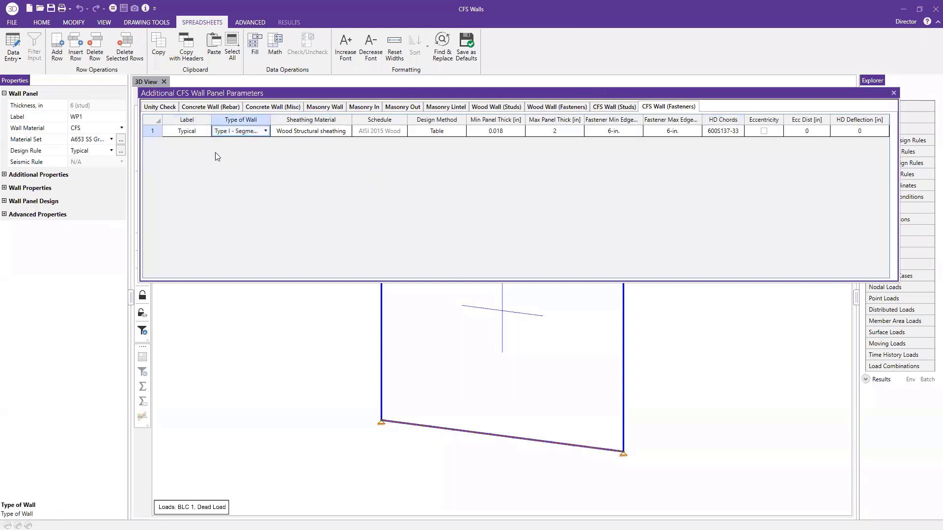
{"action": "left_click", "coordinate": [265, 131]}
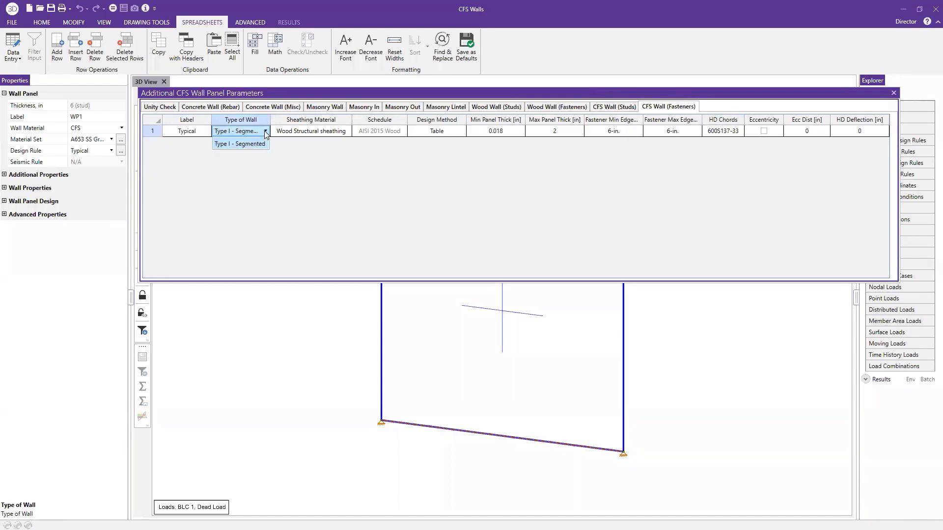
{"action": "left_click", "coordinate": [240, 143]}
{"action": "left_click", "coordinate": [337, 132]}
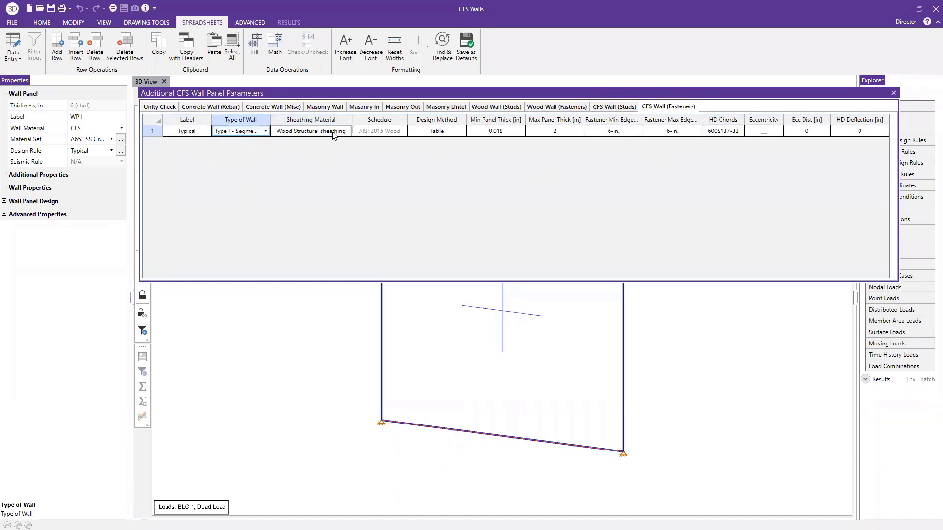
{"action": "left_click", "coordinate": [337, 132]}
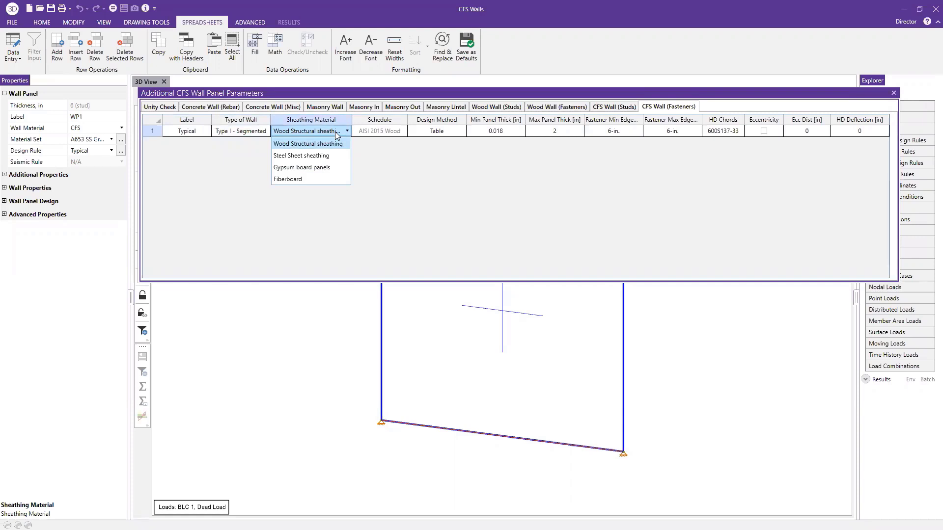
{"action": "left_click", "coordinate": [335, 132]}
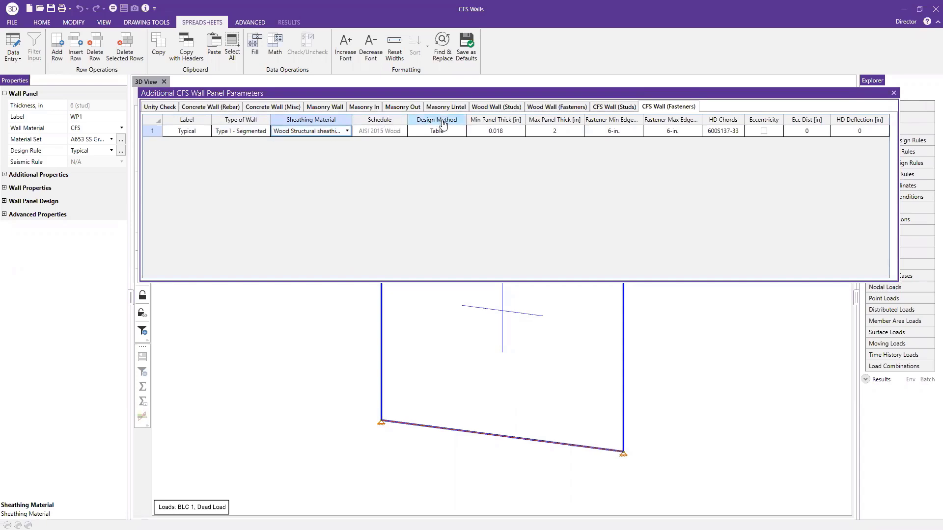
Open the Typical rule's AISI 2015 Wood panel schedule and examine the labels, wall types and sheathing materials of its panels.
{"action": "left_click", "coordinate": [392, 133]}
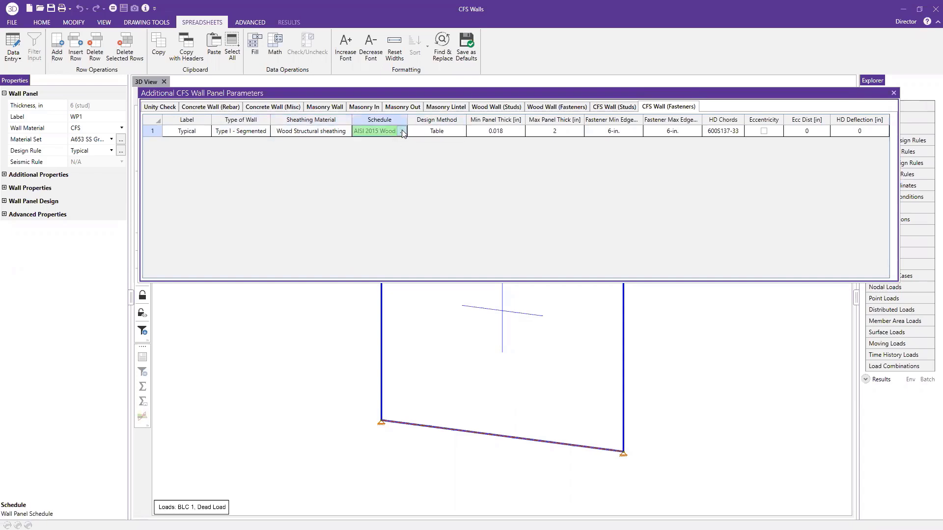
{"action": "left_click", "coordinate": [402, 131]}
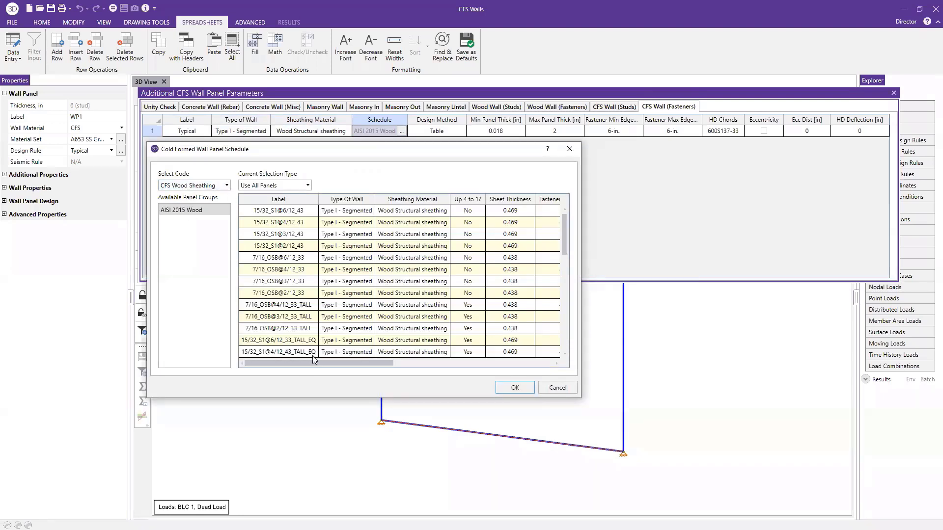
{"action": "mouse_move", "coordinate": [317, 361]}
{"action": "left_mouse_down"}
{"action": "mouse_move", "coordinate": [431, 356]}
{"action": "mouse_move", "coordinate": [301, 362]}
{"action": "left_mouse_up"}
{"action": "scroll", "coordinate": [285, 315], "scroll_direction": "down", "scroll_amount": 2}
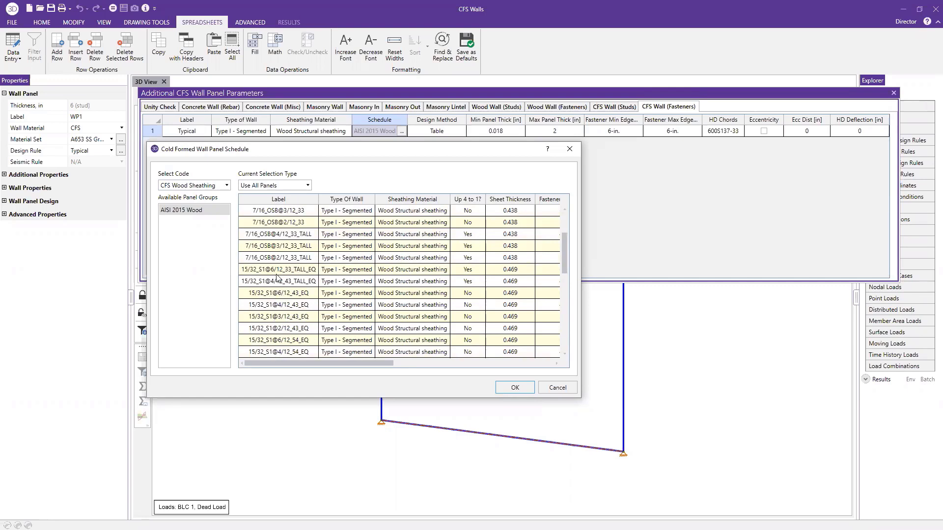
{"action": "scroll", "coordinate": [279, 278], "scroll_direction": "up", "scroll_amount": 2}
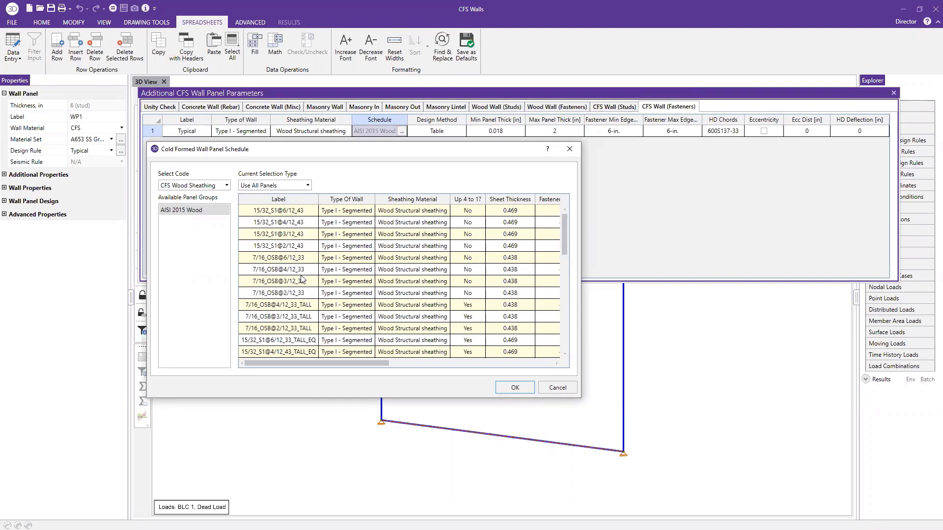
{"action": "scroll", "coordinate": [297, 309], "scroll_direction": "down", "scroll_amount": 1}
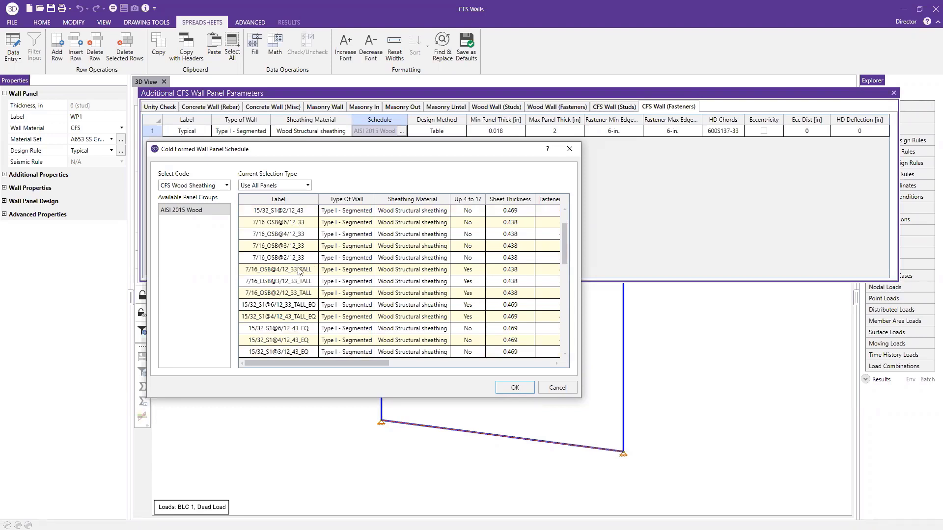
{"action": "scroll", "coordinate": [299, 271], "scroll_direction": "down", "scroll_amount": 1}
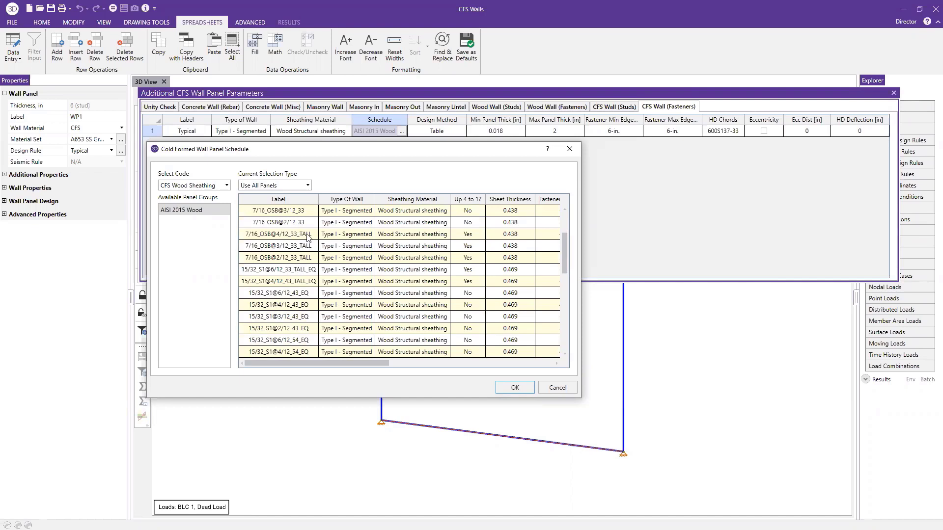
{"action": "scroll", "coordinate": [308, 237], "scroll_direction": "down", "scroll_amount": 1}
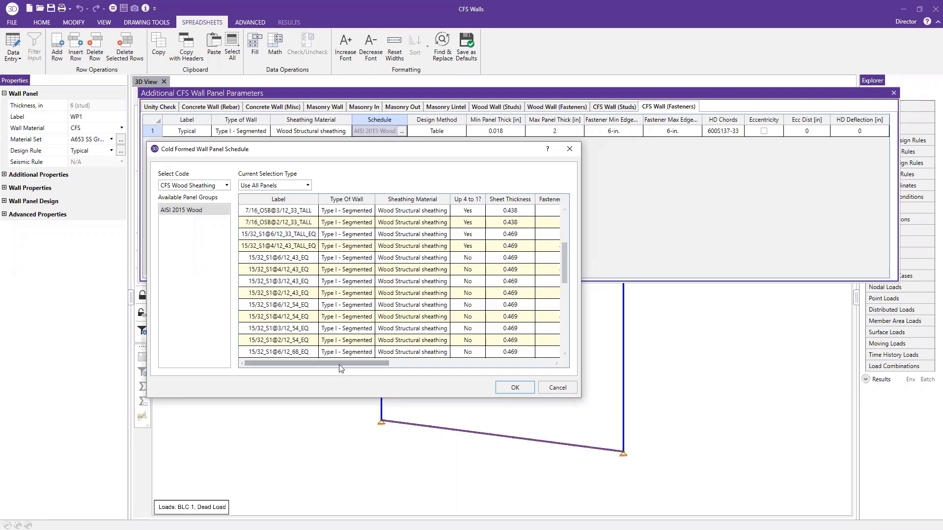
Compare the wood panels' fastener spacing, member thickness, screw size and shear capacity, and widen the Label column to fit the long names.
{"action": "left_click_drag", "start_coordinate": [339, 365], "coordinate": [477, 322]}
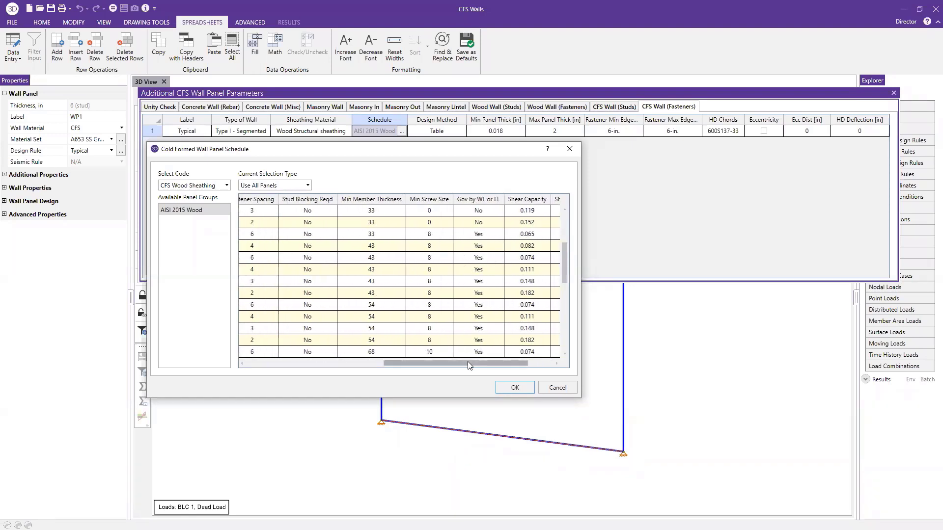
{"action": "left_click_drag", "start_coordinate": [468, 364], "coordinate": [324, 328]}
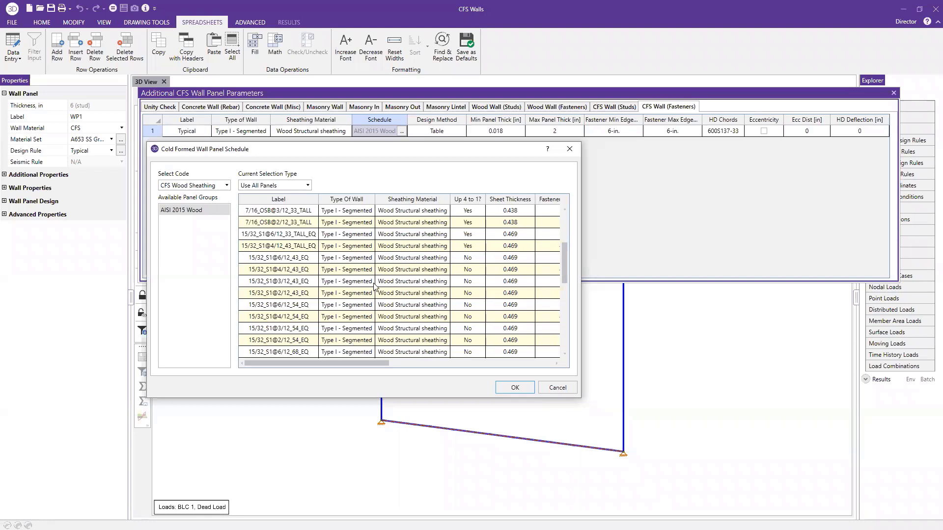
{"action": "scroll", "coordinate": [375, 286], "scroll_direction": "down", "scroll_amount": 2}
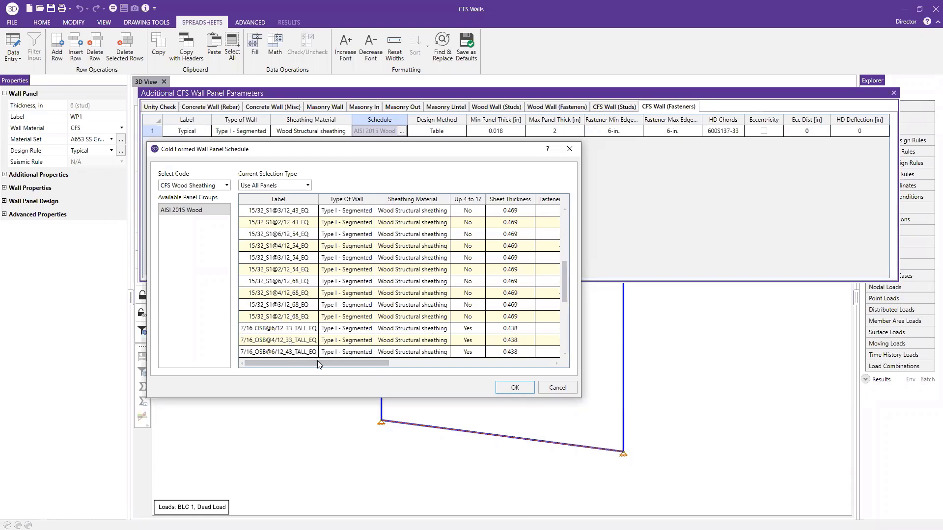
{"action": "left_click_drag", "start_coordinate": [318, 362], "coordinate": [285, 370]}
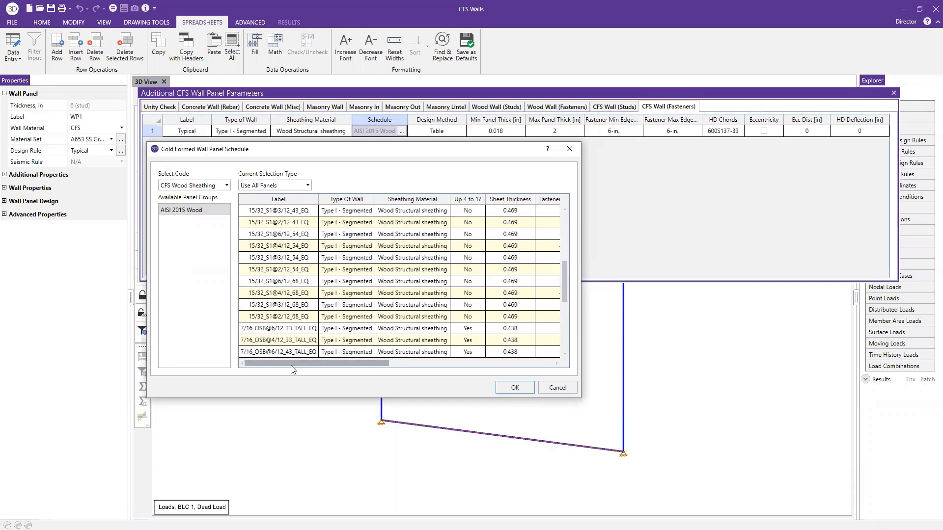
{"action": "left_click_drag", "start_coordinate": [303, 363], "coordinate": [431, 317]}
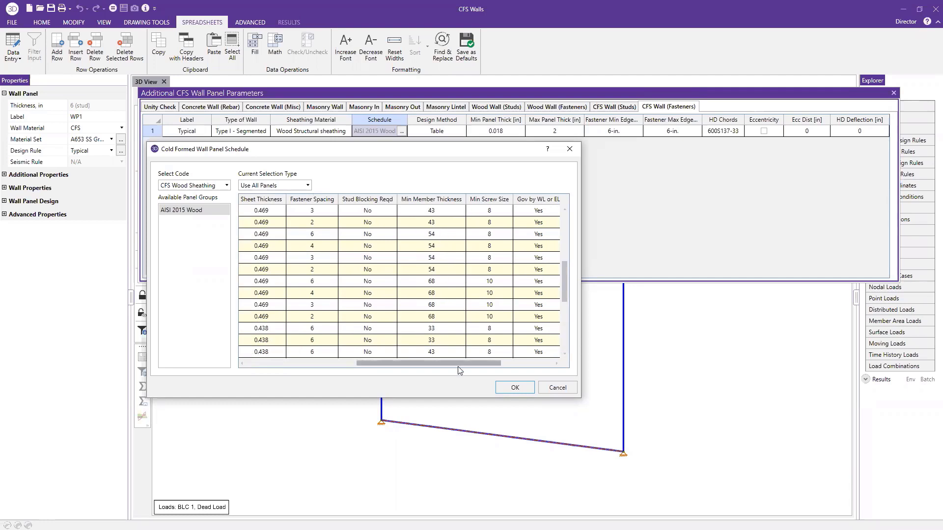
{"action": "left_click_drag", "start_coordinate": [435, 370], "coordinate": [322, 391]}
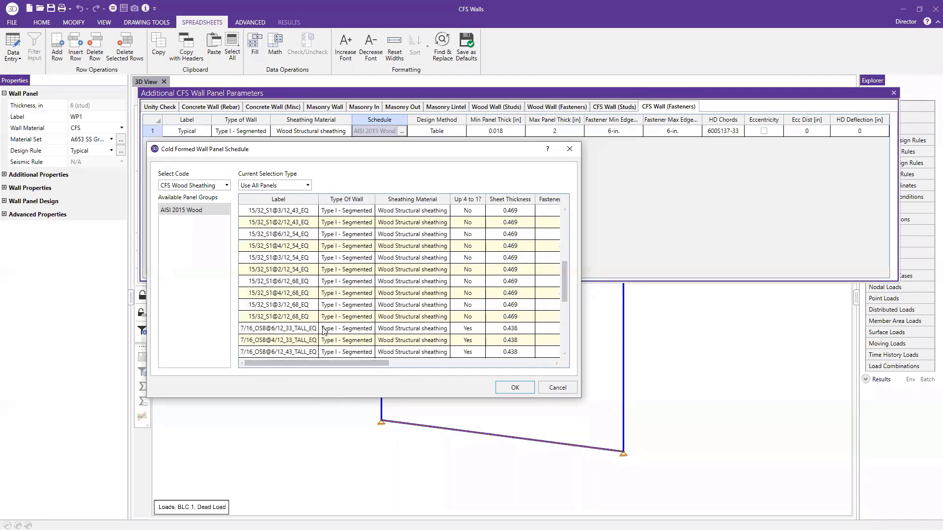
{"action": "left_click_drag", "start_coordinate": [318, 198], "coordinate": [339, 199]}
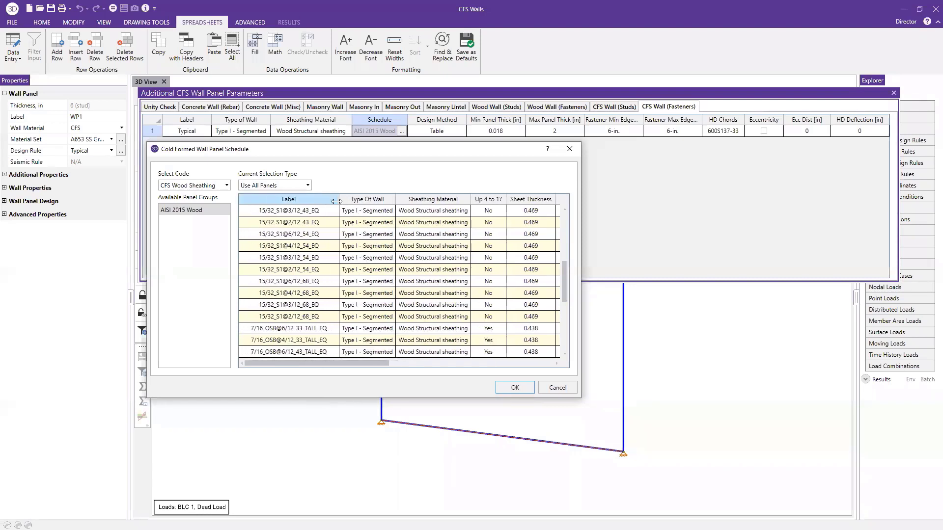
Examine the final 7/16_OSB panels in the wood schedule across to Shear Modulus, and accept the schedule.
{"action": "scroll", "coordinate": [297, 302], "scroll_direction": "down", "scroll_amount": 5}
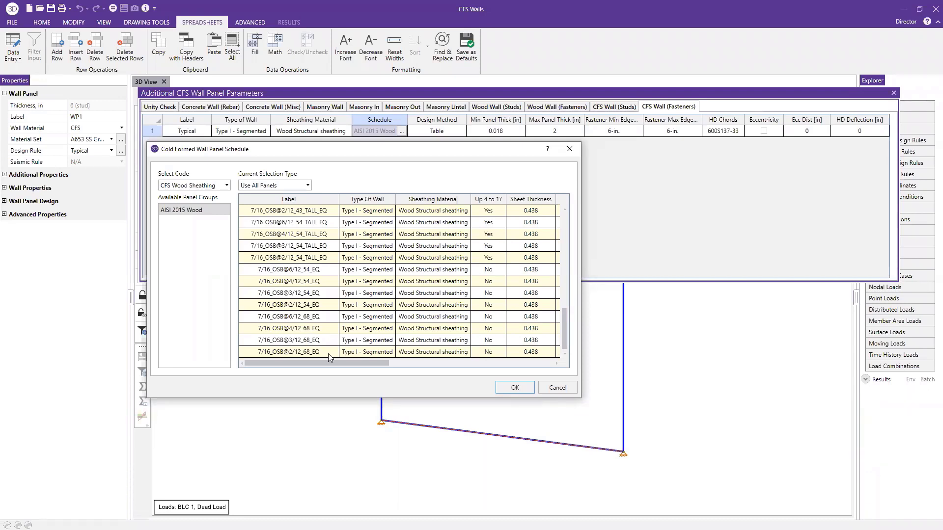
{"action": "left_click_drag", "start_coordinate": [339, 362], "coordinate": [361, 354]}
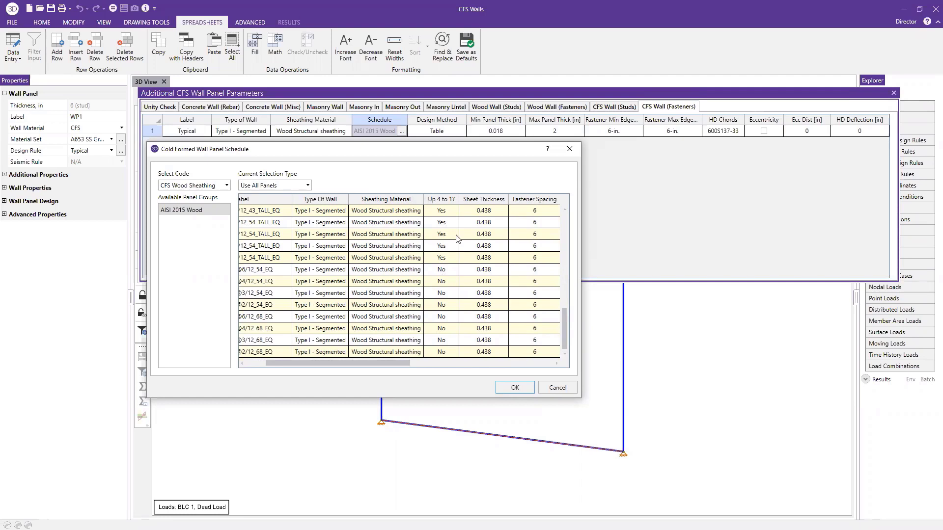
{"action": "left_click_drag", "start_coordinate": [396, 363], "coordinate": [497, 339]}
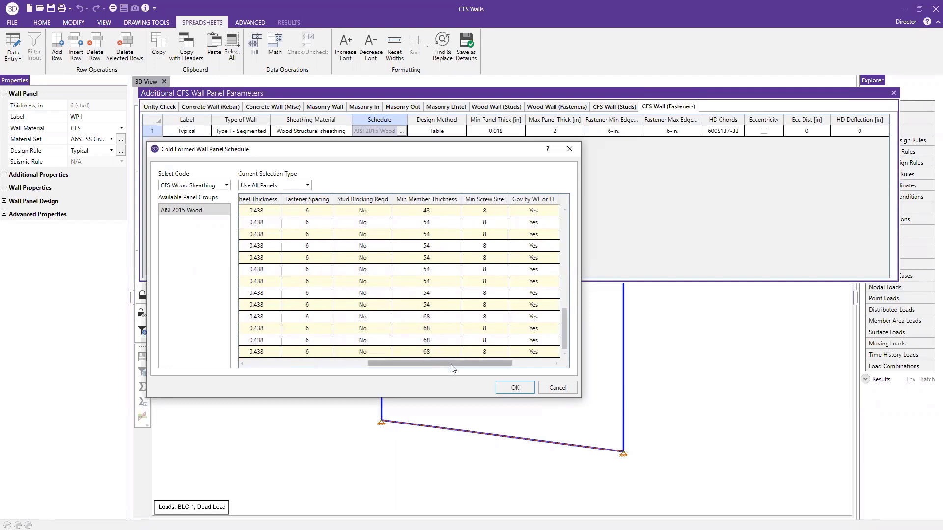
{"action": "left_click_drag", "start_coordinate": [453, 368], "coordinate": [512, 353]}
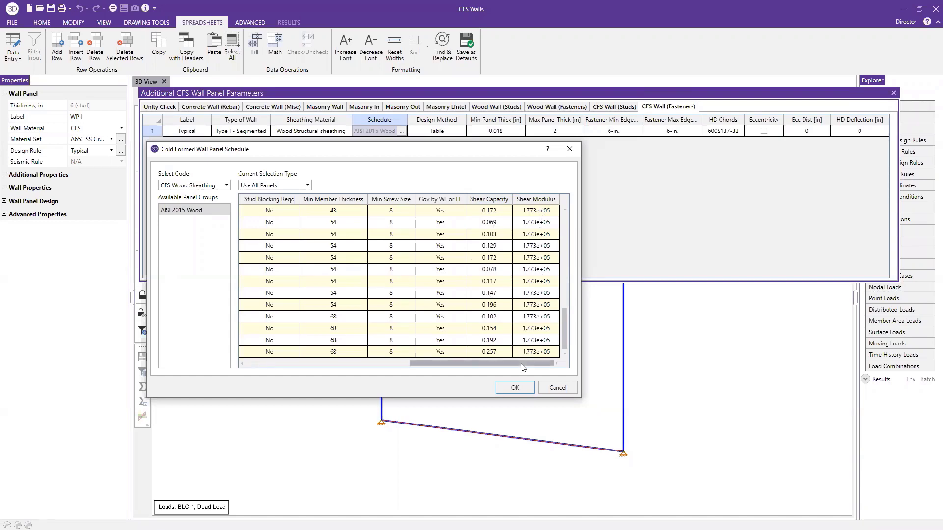
{"action": "left_click_drag", "start_coordinate": [521, 364], "coordinate": [328, 426]}
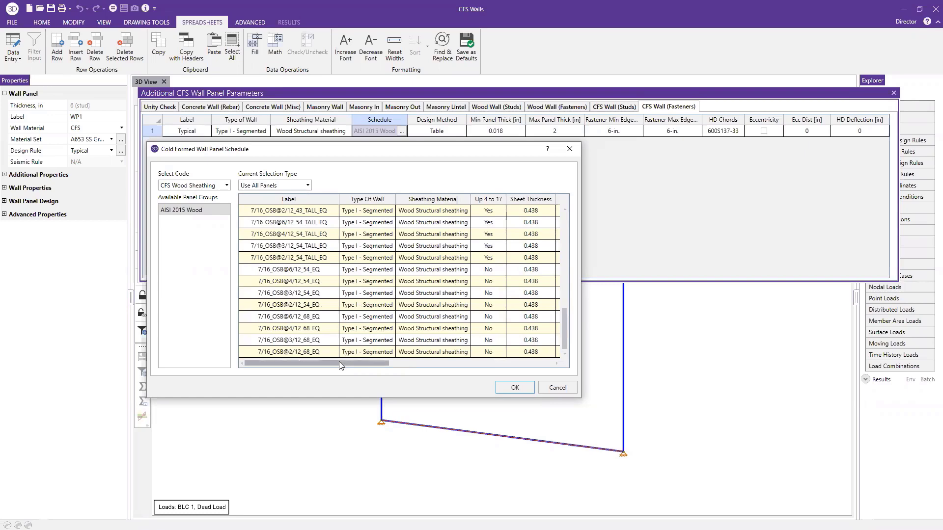
{"action": "left_click_drag", "start_coordinate": [339, 362], "coordinate": [320, 380]}
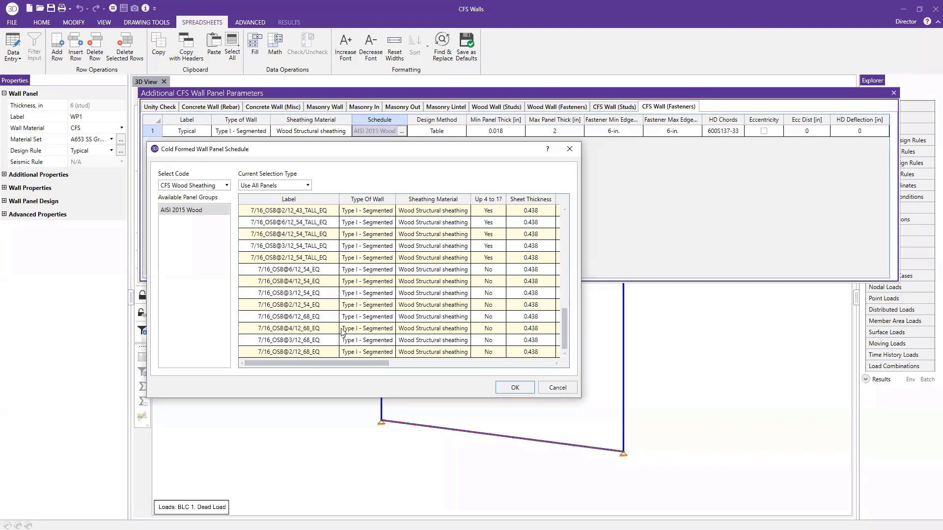
{"action": "left_click_drag", "start_coordinate": [368, 359], "coordinate": [320, 366]}
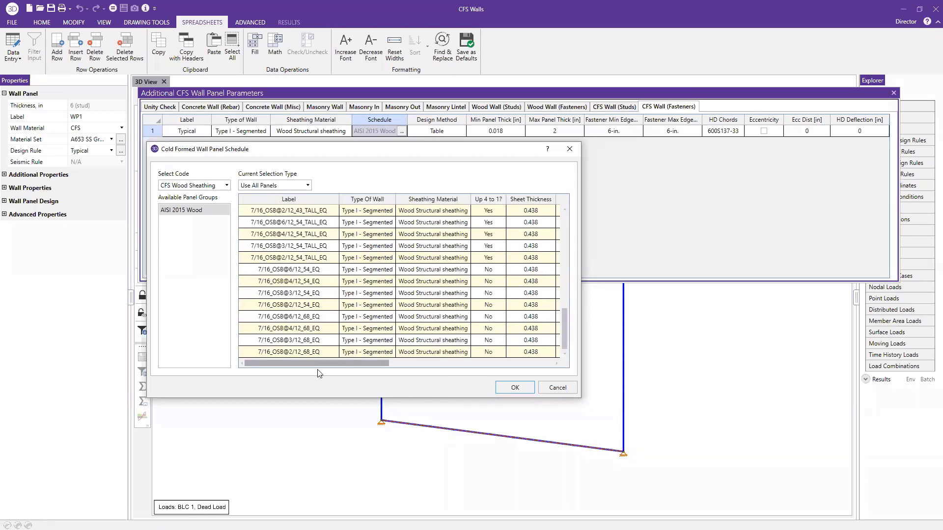
{"action": "left_click", "coordinate": [522, 388]}
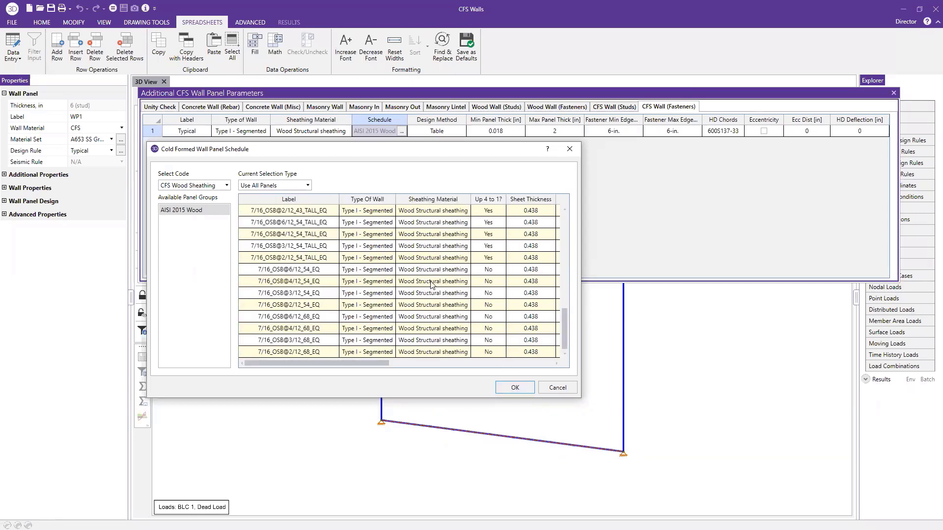
Set the Typical rule's sheathing material to Steel Sheet sheathing, and review its AISI 2015 Steel panel schedule without changes.
{"action": "left_click", "coordinate": [324, 135]}
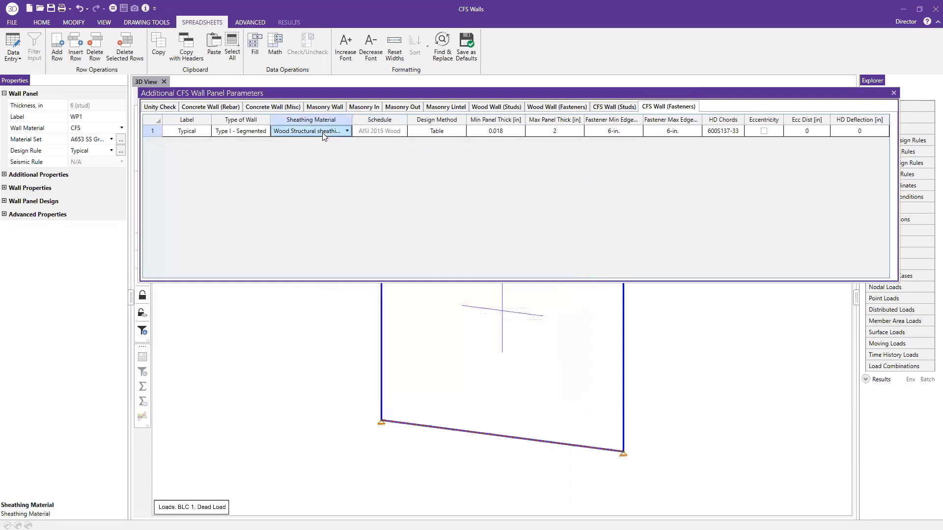
{"action": "left_click", "coordinate": [326, 135]}
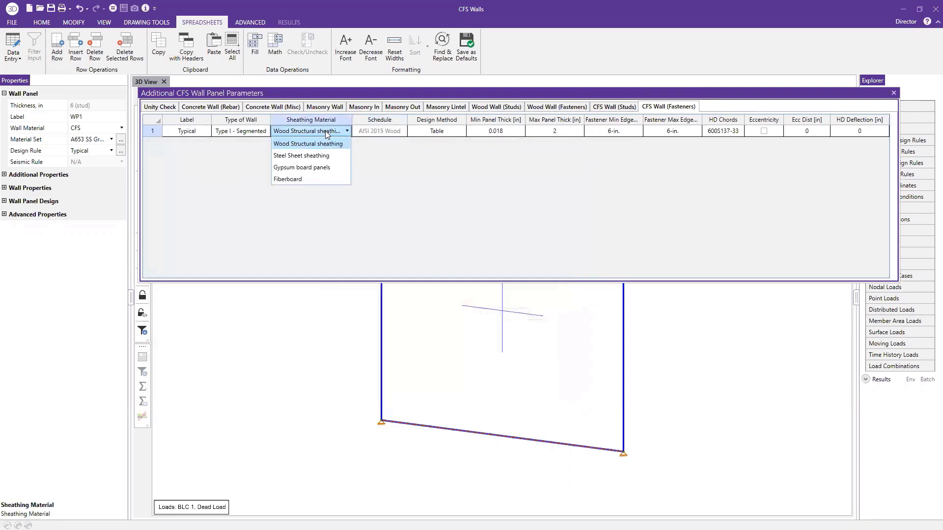
{"action": "left_click", "coordinate": [317, 157]}
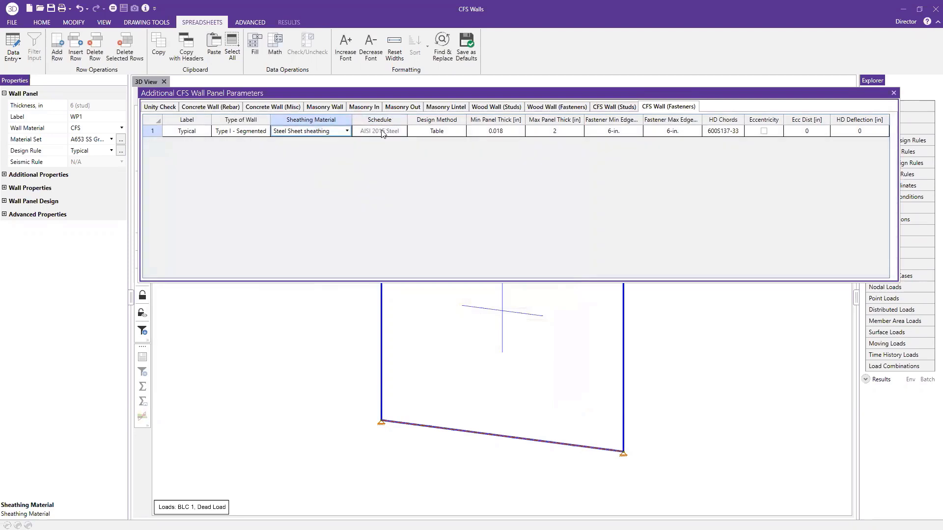
{"action": "left_click", "coordinate": [402, 131]}
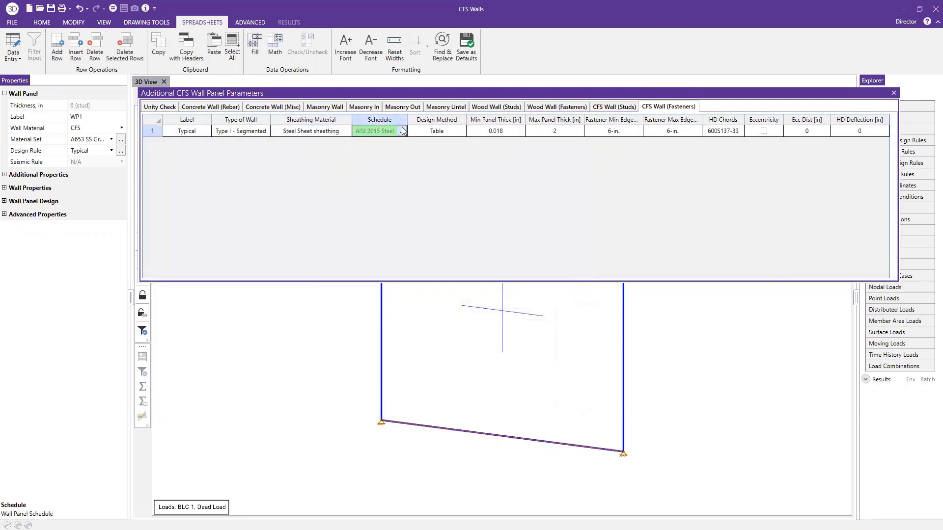
{"action": "left_click", "coordinate": [402, 131]}
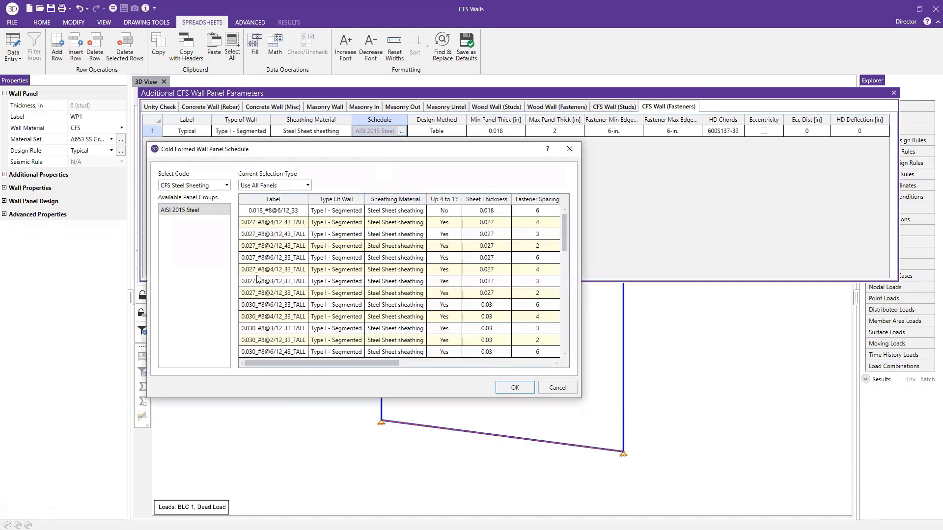
{"action": "left_click_drag", "start_coordinate": [360, 364], "coordinate": [302, 379]}
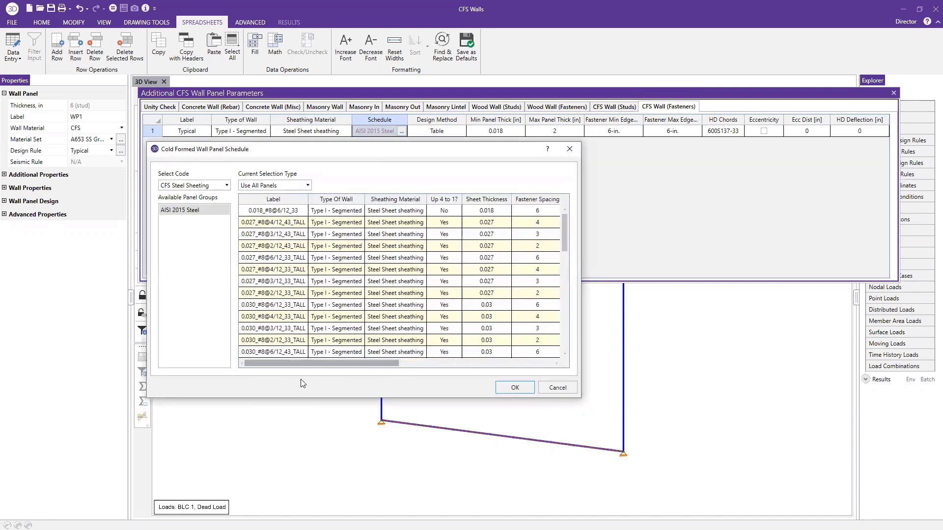
{"action": "left_click_drag", "start_coordinate": [356, 364], "coordinate": [315, 398]}
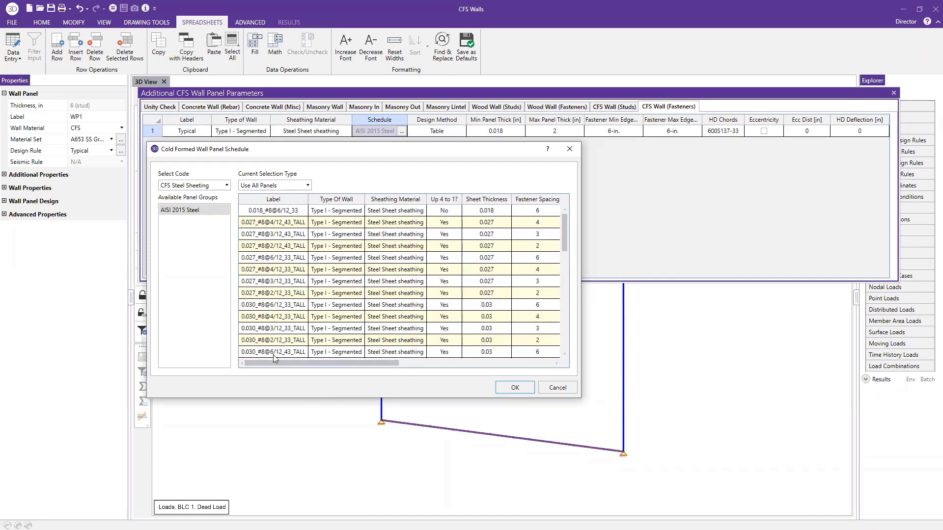
{"action": "left_click", "coordinate": [570, 149]}
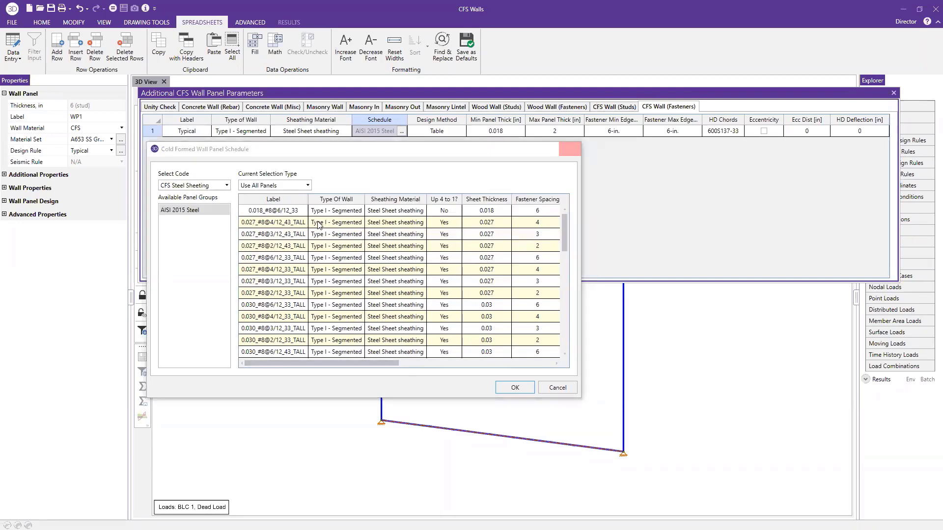
Set the Typical rule's sheathing material to Gypsum board panels, and review its AISI 2015 Gypsum panel schedule without changes.
{"action": "left_click", "coordinate": [298, 132]}
{"action": "left_click", "coordinate": [298, 131]}
{"action": "left_click", "coordinate": [295, 167]}
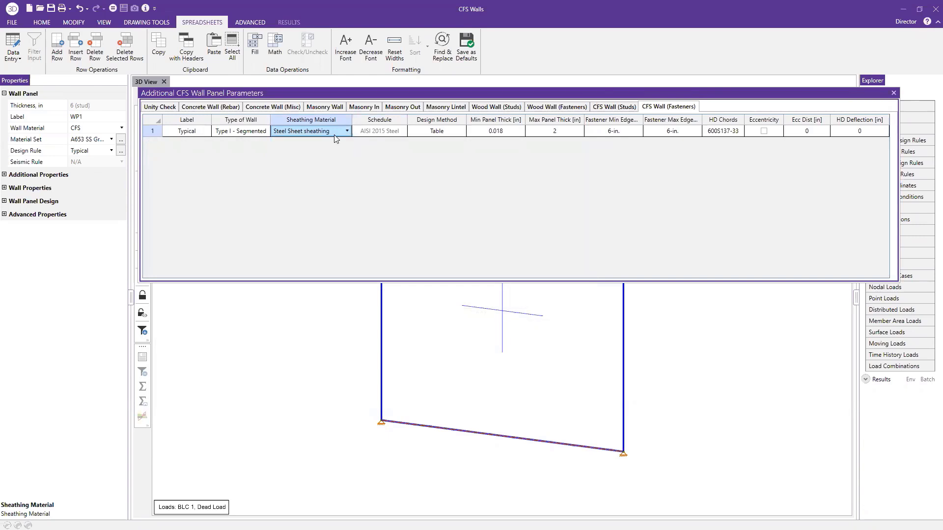
{"action": "left_click", "coordinate": [398, 132]}
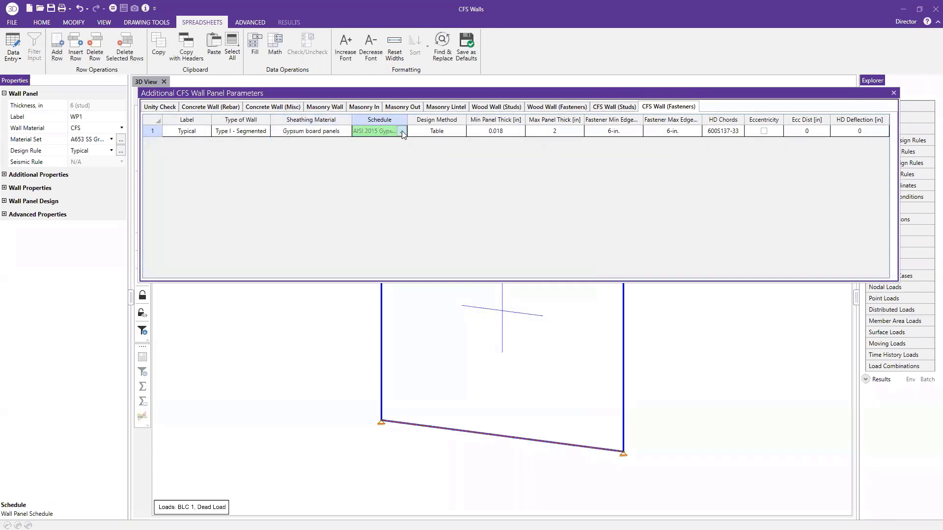
{"action": "left_click", "coordinate": [402, 131]}
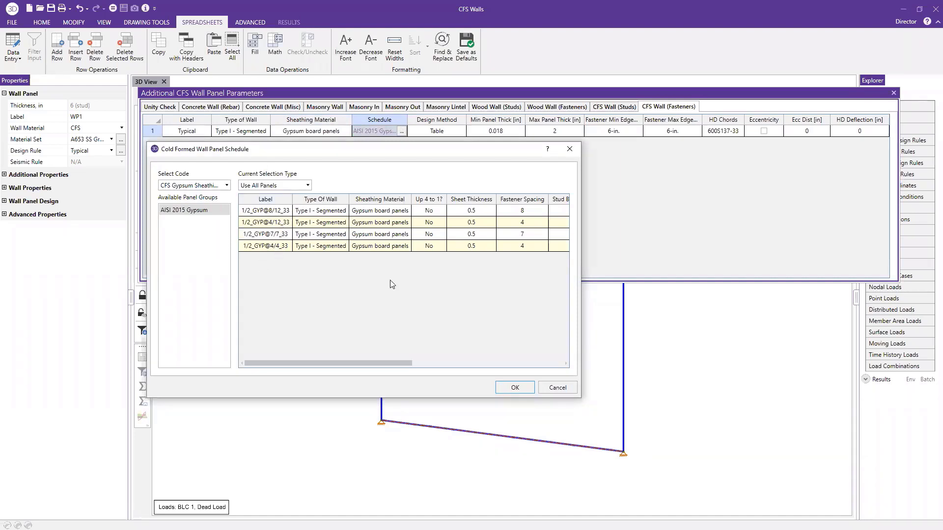
{"action": "left_click", "coordinate": [558, 387]}
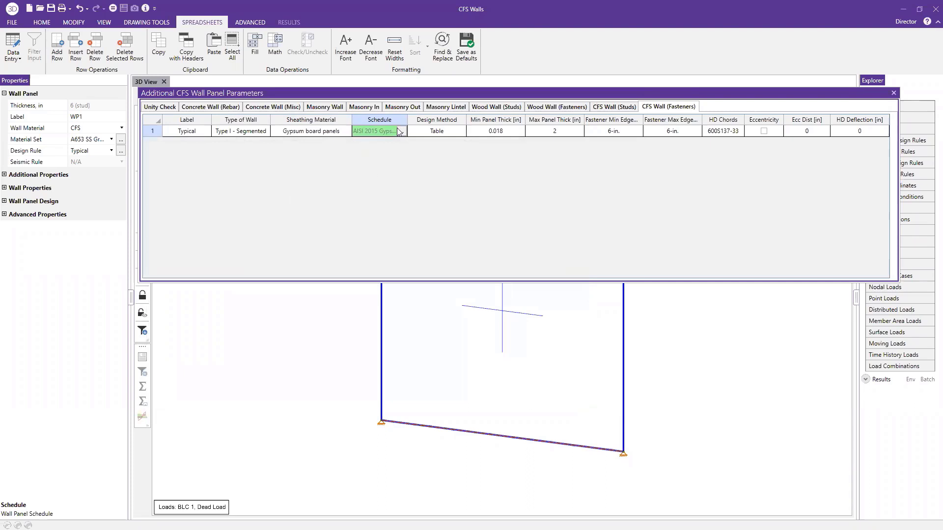
Set the Typical rule's sheathing material to Wood Structural sheathing.
{"action": "left_click", "coordinate": [321, 132]}
{"action": "left_click", "coordinate": [321, 132]}
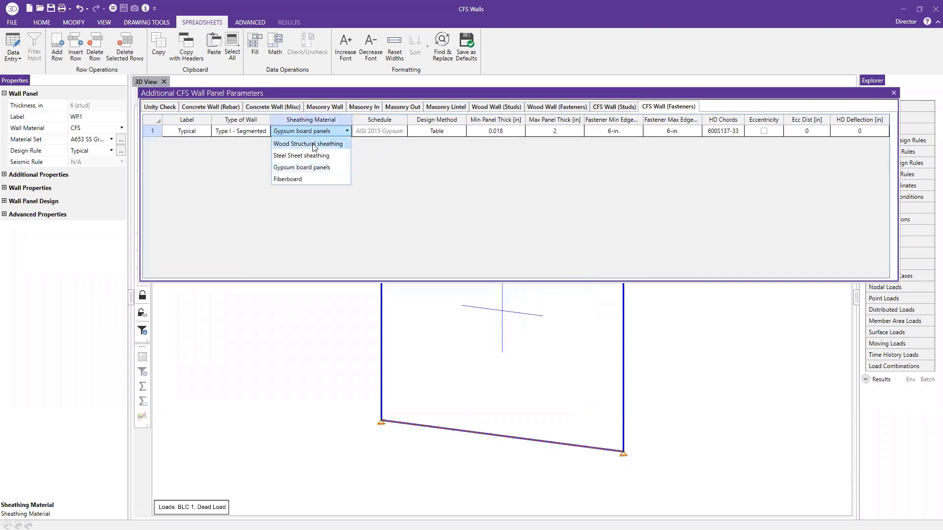
{"action": "left_click", "coordinate": [313, 145]}
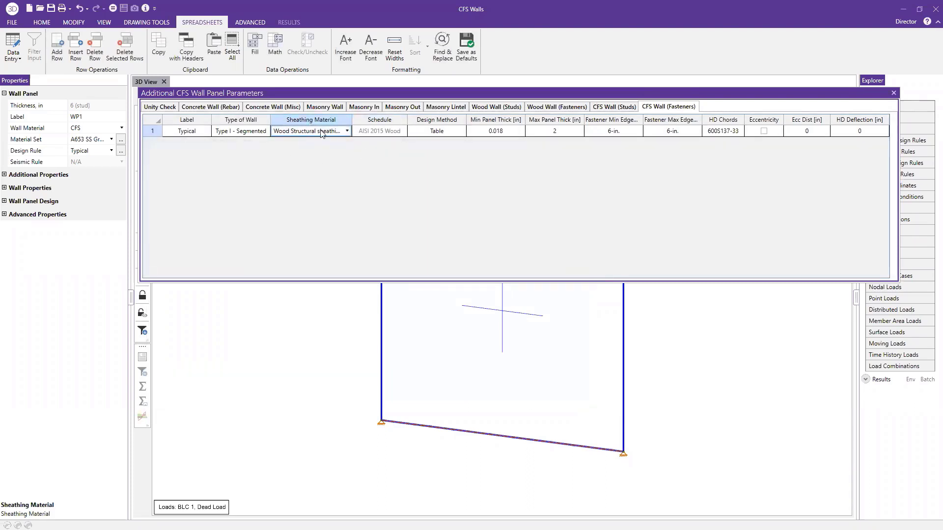
Review the Typical rule's minimum and maximum panel thickness and the available fastener edge spacings without changing them.
{"action": "left_click", "coordinate": [499, 133]}
{"action": "left_click", "coordinate": [553, 132]}
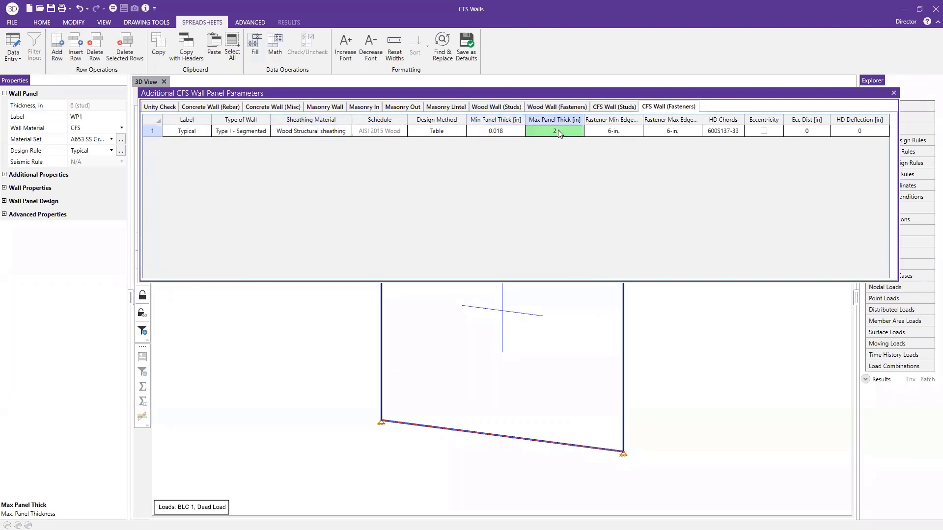
{"action": "left_click", "coordinate": [632, 131]}
{"action": "left_click", "coordinate": [629, 131]}
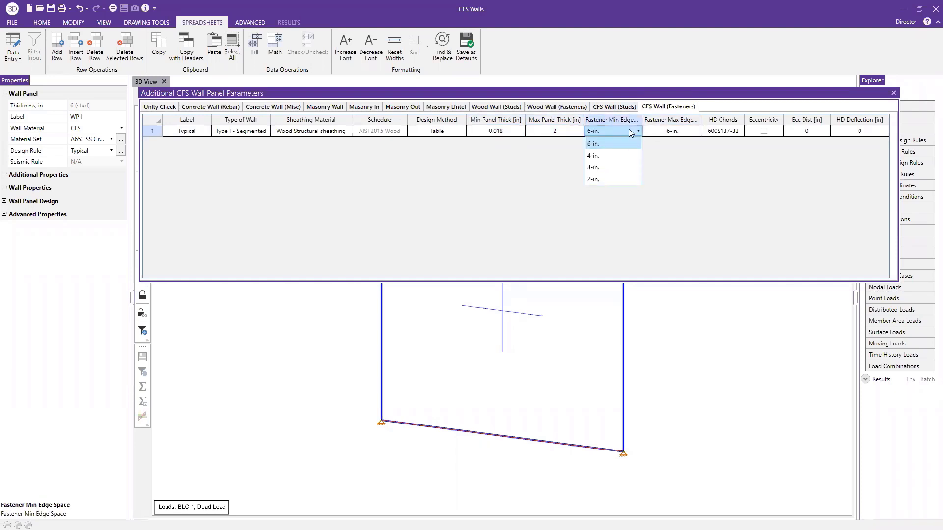
{"action": "left_click", "coordinate": [690, 131]}
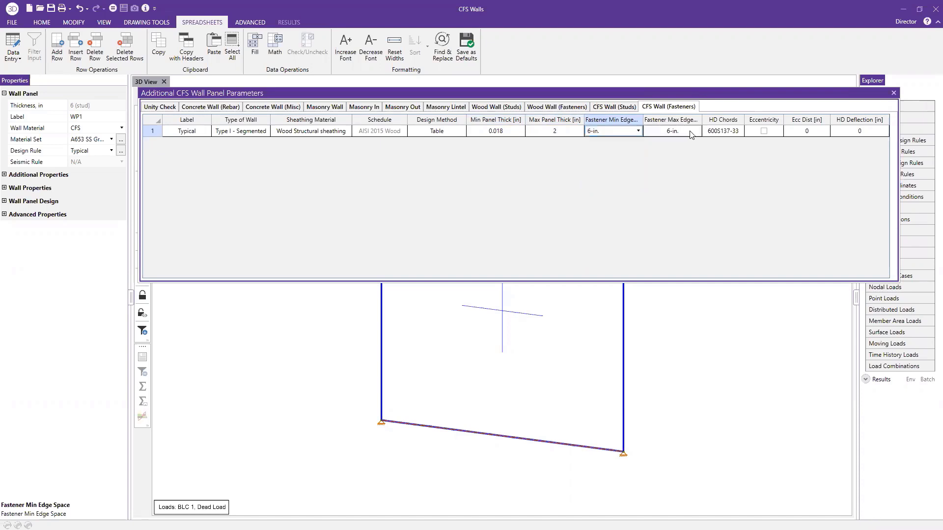
Set the Typical rule's hold-down chords to the SSMA shape 600S137-54, and close the wall panel parameters.
{"action": "left_click", "coordinate": [736, 131]}
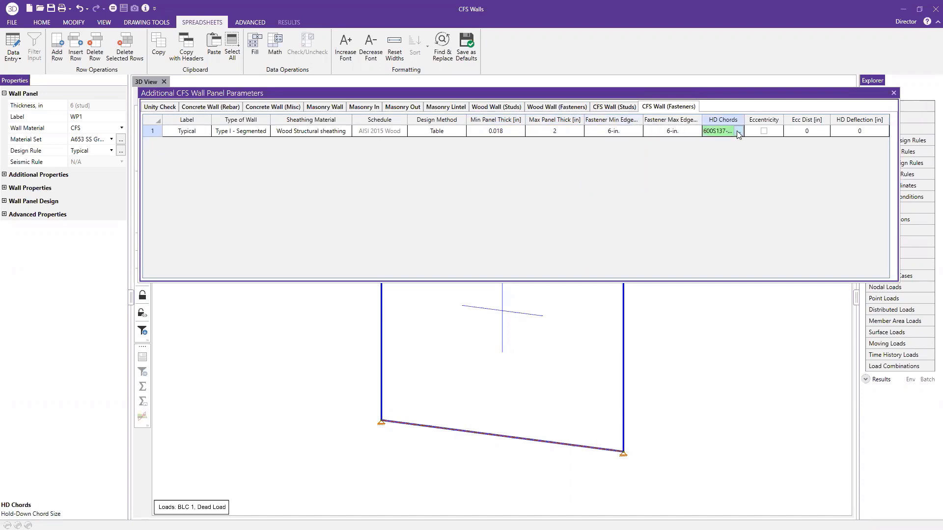
{"action": "left_click", "coordinate": [739, 132]}
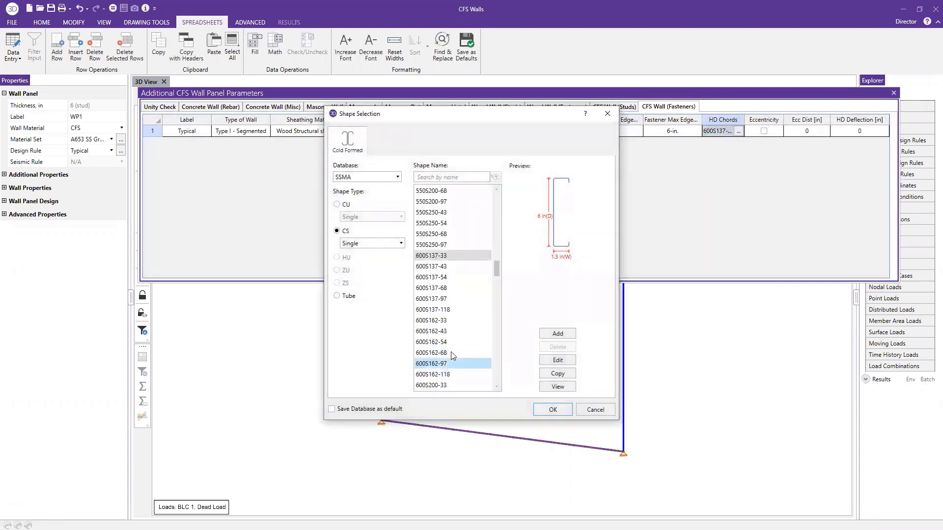
{"action": "left_click", "coordinate": [452, 279]}
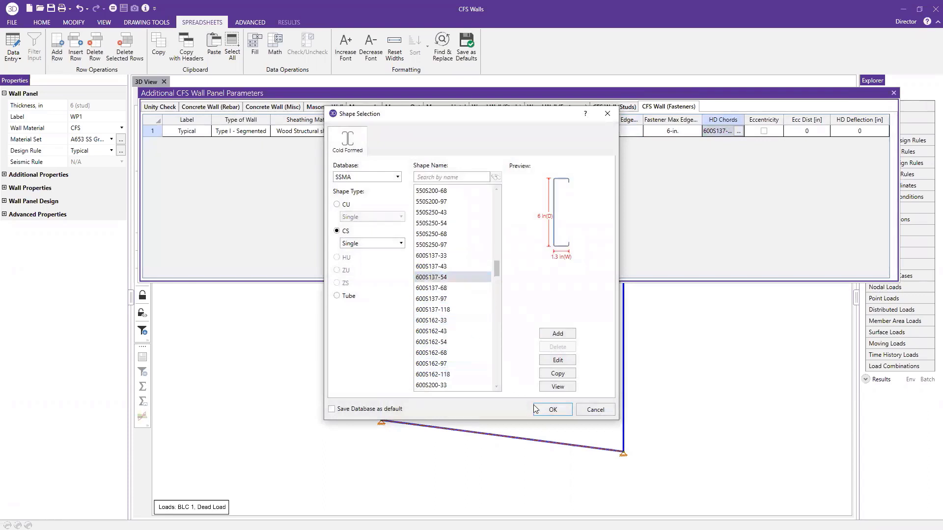
{"action": "left_click", "coordinate": [535, 406]}
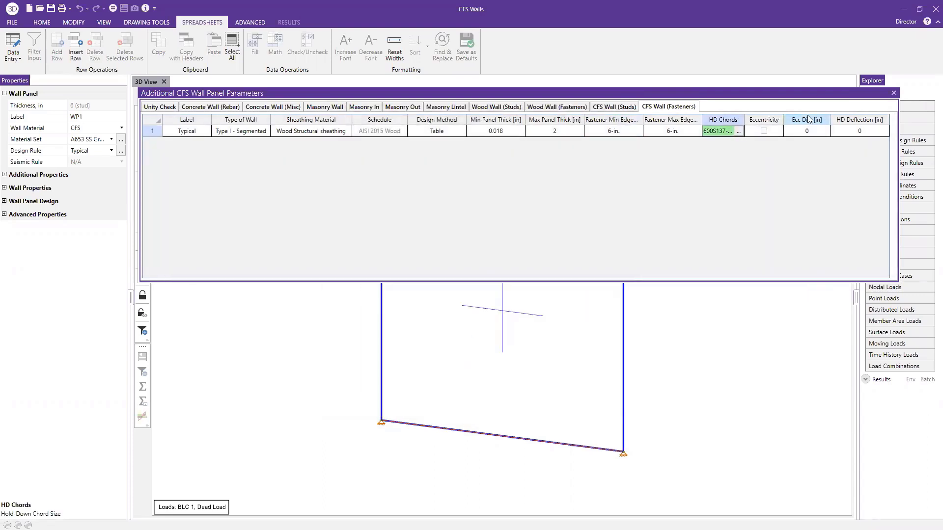
{"action": "left_click", "coordinate": [894, 94]}
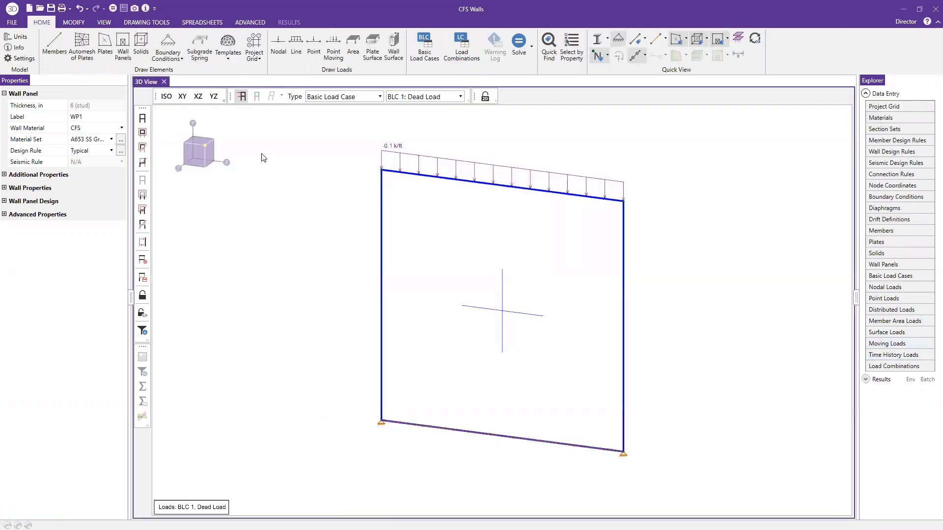
Check which load combinations are marked for solving, and dismiss the solution choices without running an analysis.
{"action": "left_click", "coordinate": [112, 8]}
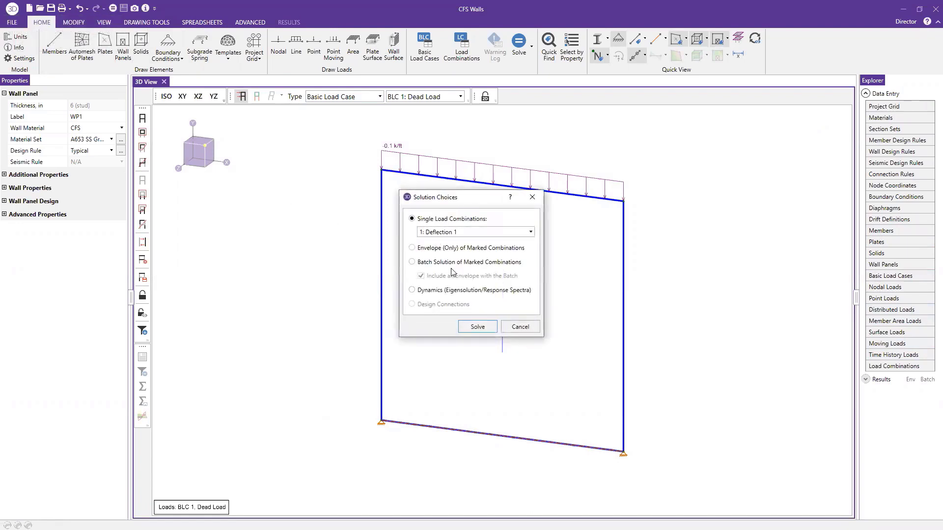
{"action": "left_click", "coordinate": [519, 328]}
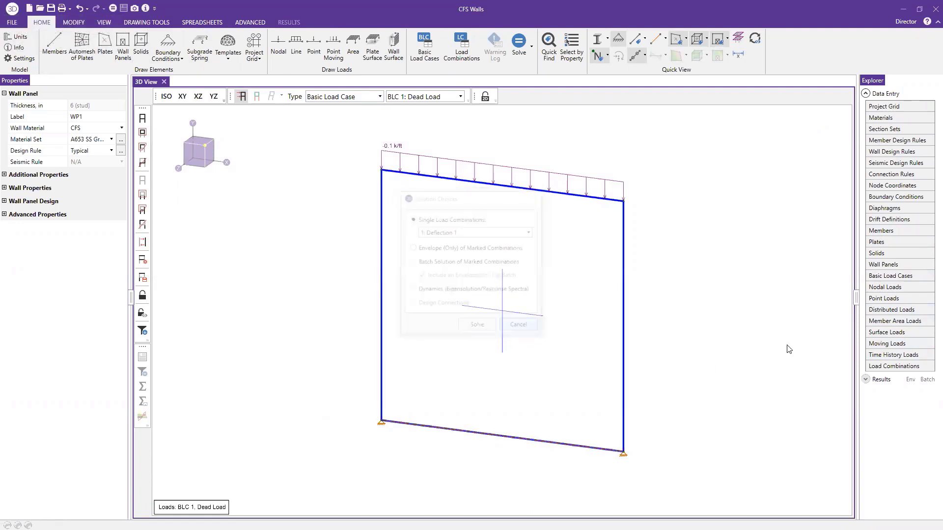
{"action": "left_click", "coordinate": [901, 367]}
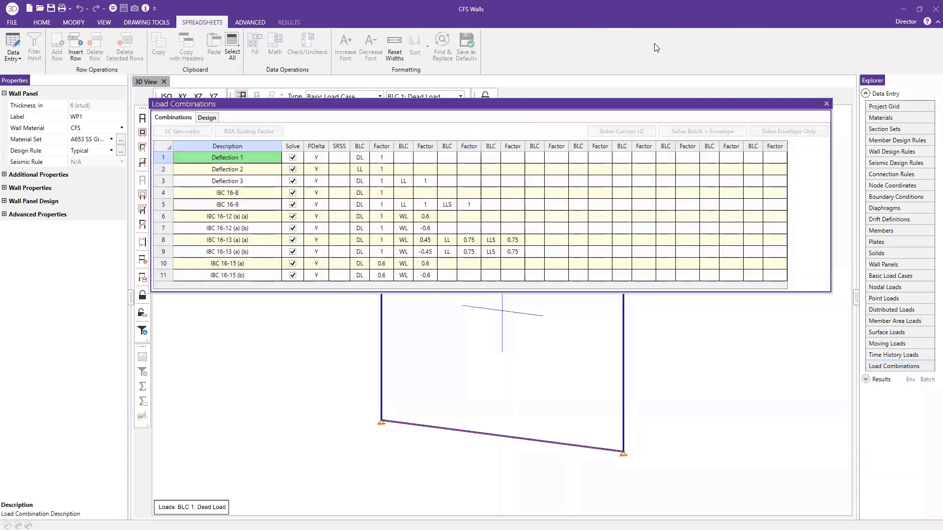
{"action": "left_click", "coordinate": [682, 346]}
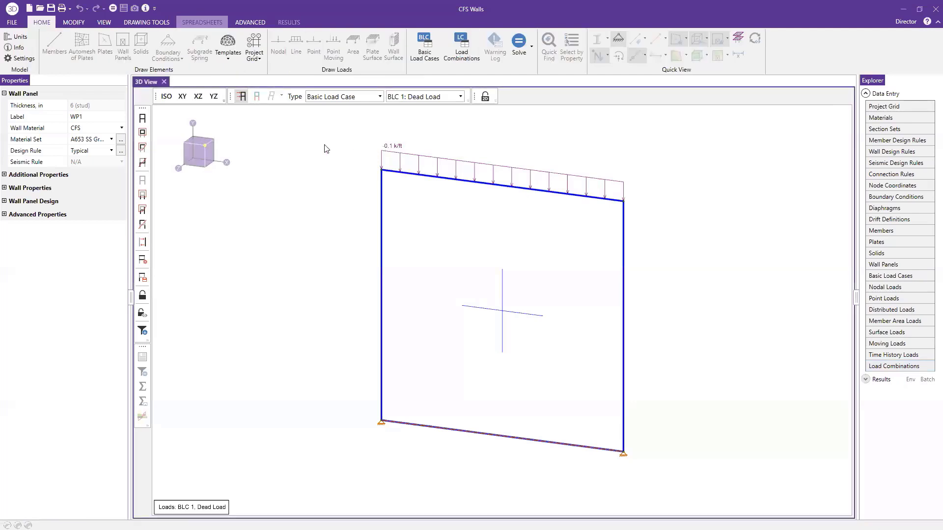
Solve the model as a batch solution of marked combinations with an envelope included, and dismiss the node reactions.
{"action": "key", "text": "ctrl+q"}
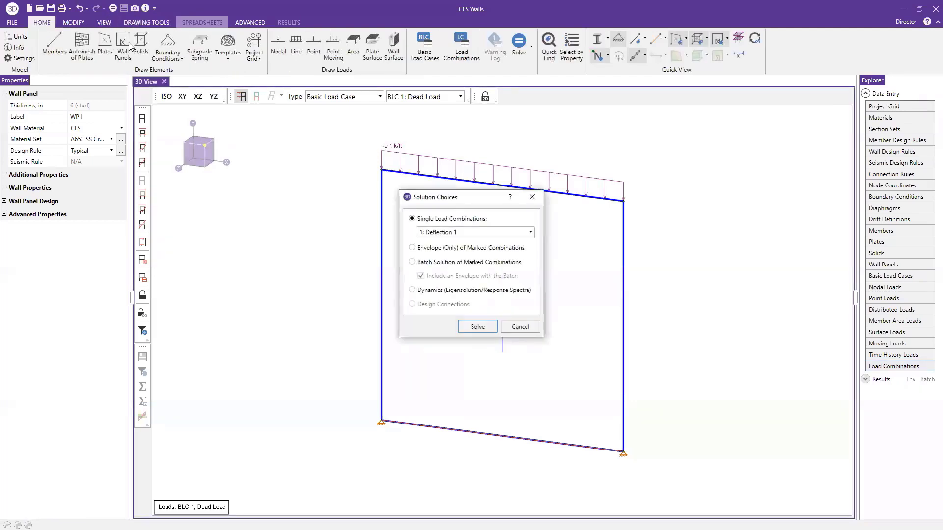
{"action": "left_click", "coordinate": [432, 263]}
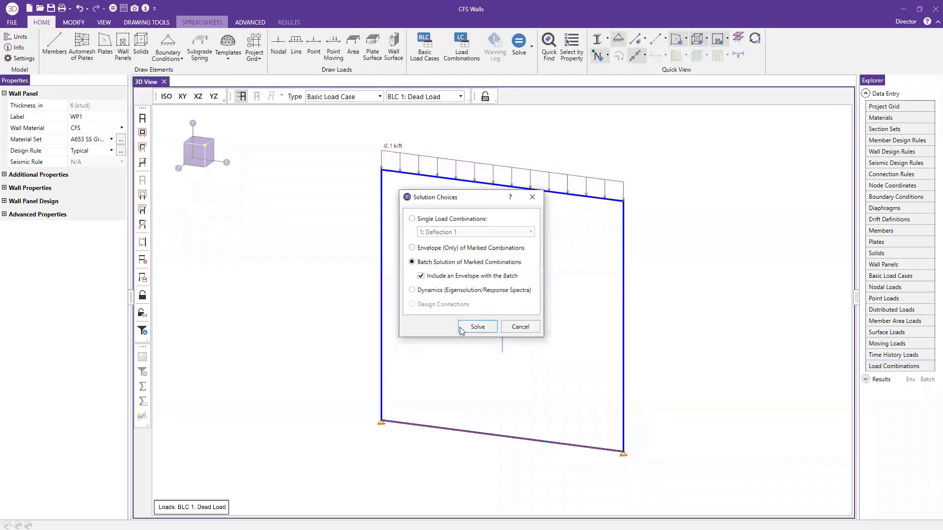
{"action": "left_click", "coordinate": [464, 328]}
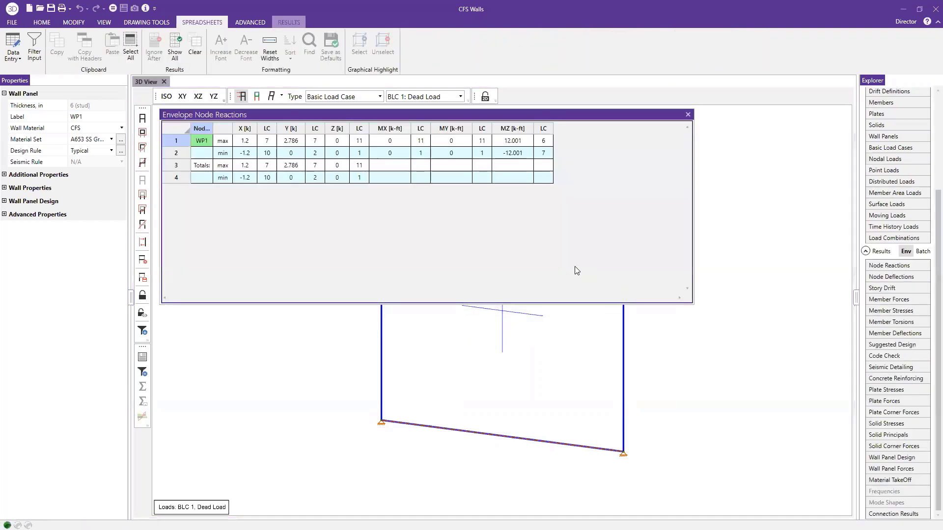
{"action": "left_click", "coordinate": [688, 365]}
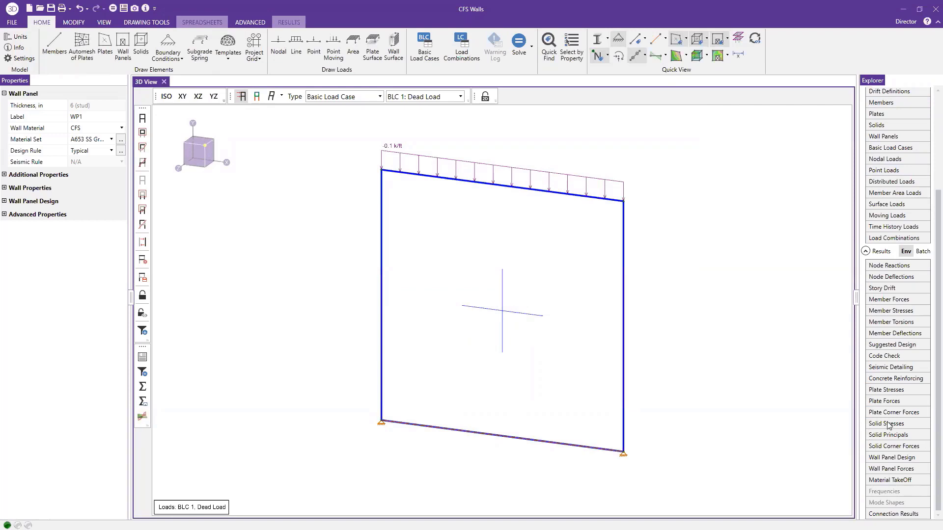
Review the wall panel's CFS axial and in-plane design results, widening the axial columns to read the stud and chord checks.
{"action": "left_click", "coordinate": [896, 460]}
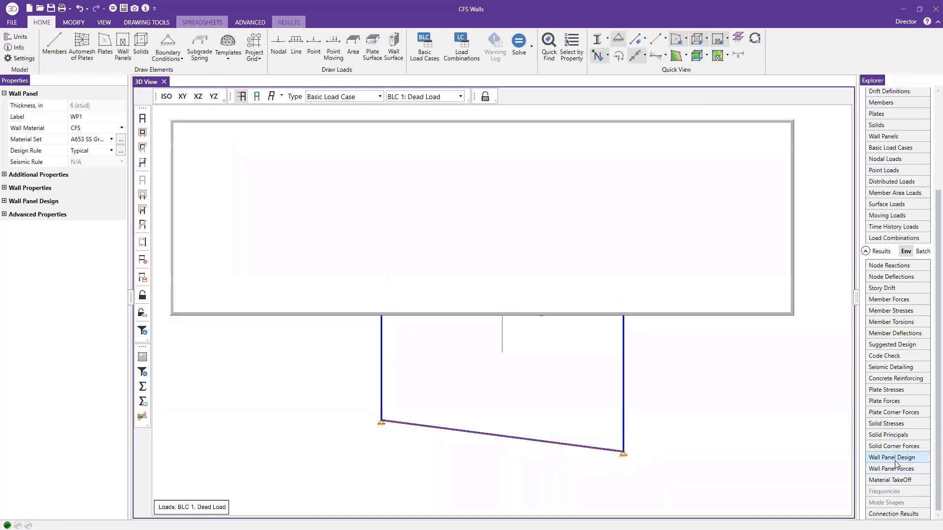
{"action": "left_click", "coordinate": [546, 141]}
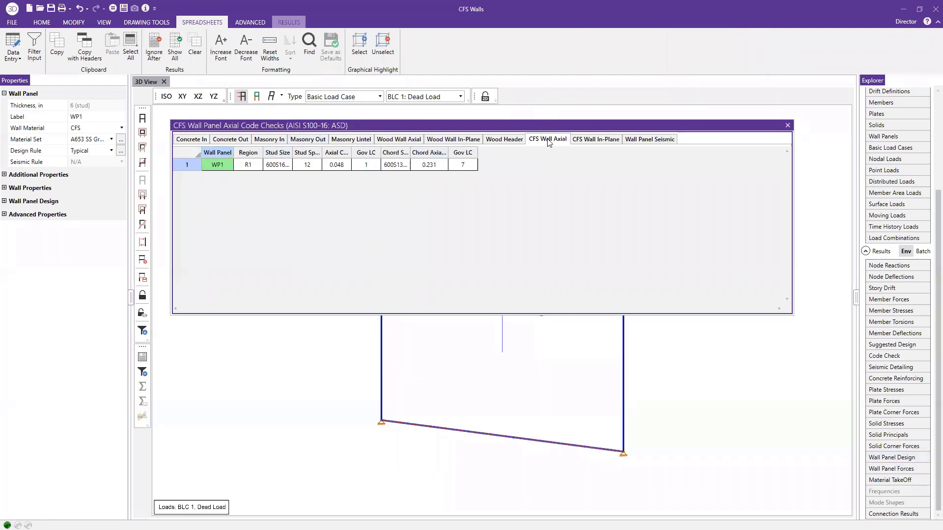
{"action": "left_click", "coordinate": [593, 140]}
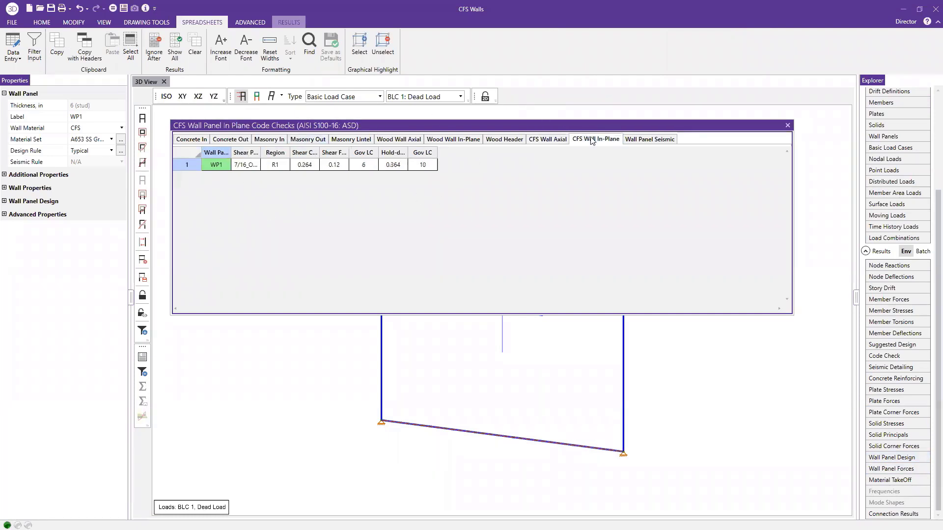
{"action": "left_click", "coordinate": [546, 139]}
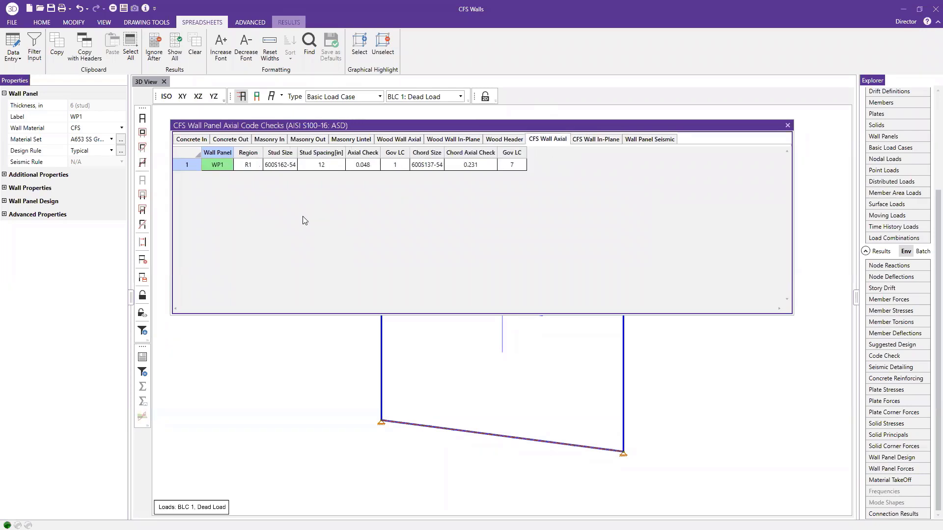
{"action": "left_click_drag", "start_coordinate": [297, 152], "coordinate": [378, 154]}
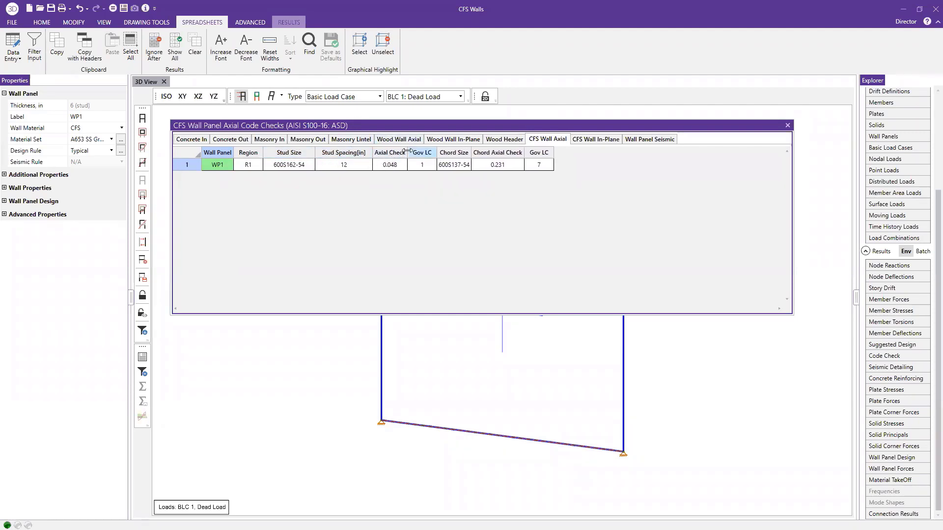
{"action": "left_click_drag", "start_coordinate": [407, 152], "coordinate": [465, 152]}
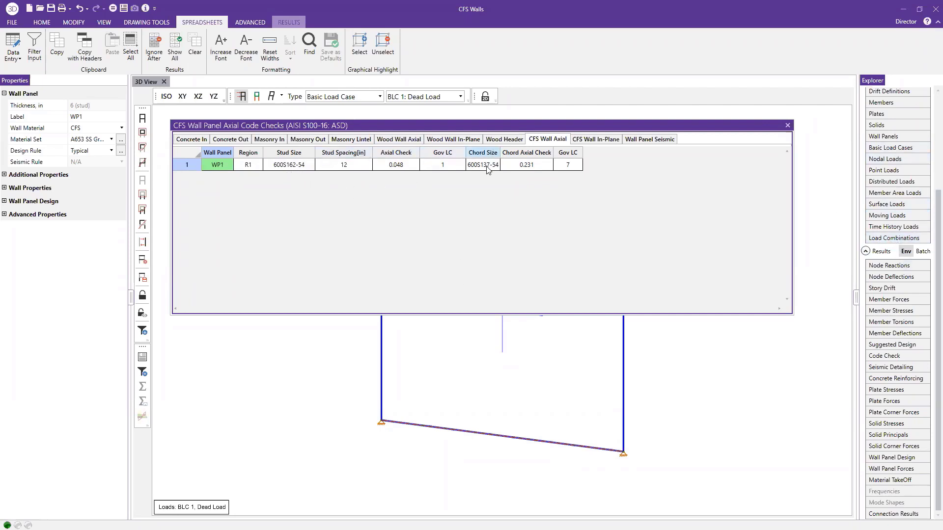
{"action": "left_click_drag", "start_coordinate": [500, 153], "coordinate": [516, 153]}
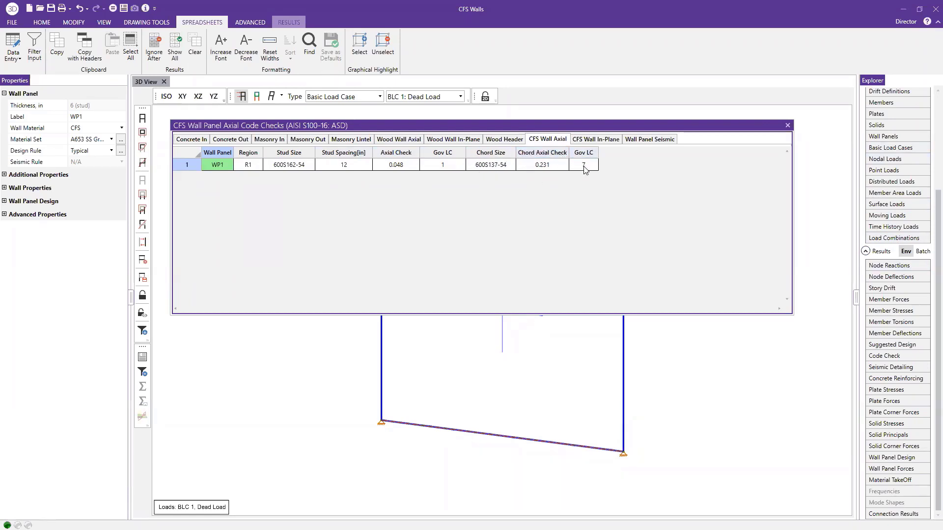
Display the loads of load combination LC 7: IBC 16-12 (a) (b) on the wall panel.
{"action": "left_click", "coordinate": [680, 347]}
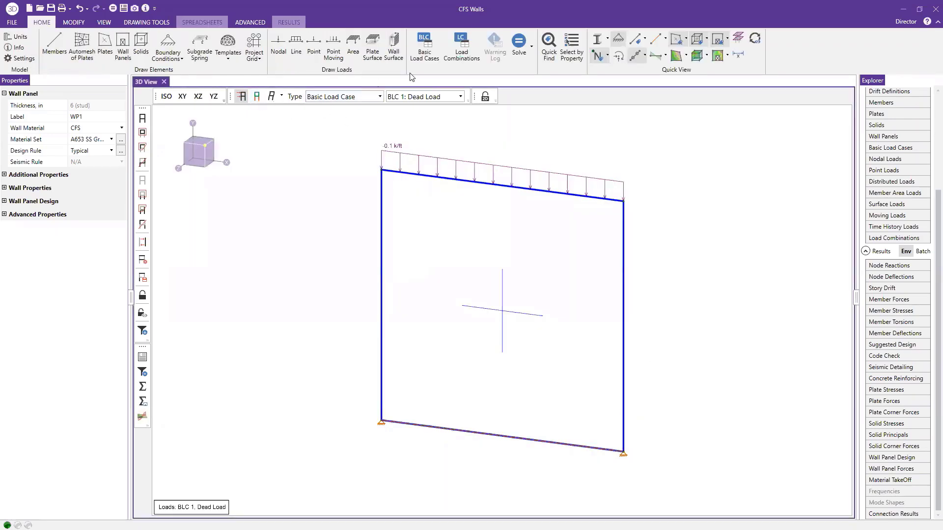
{"action": "left_click", "coordinate": [365, 100]}
{"action": "left_click", "coordinate": [351, 122]}
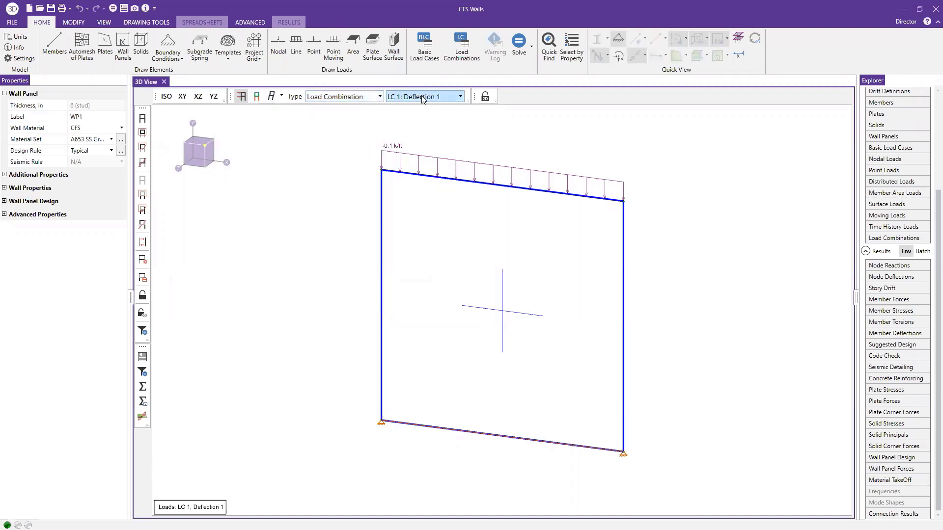
{"action": "left_click", "coordinate": [421, 98]}
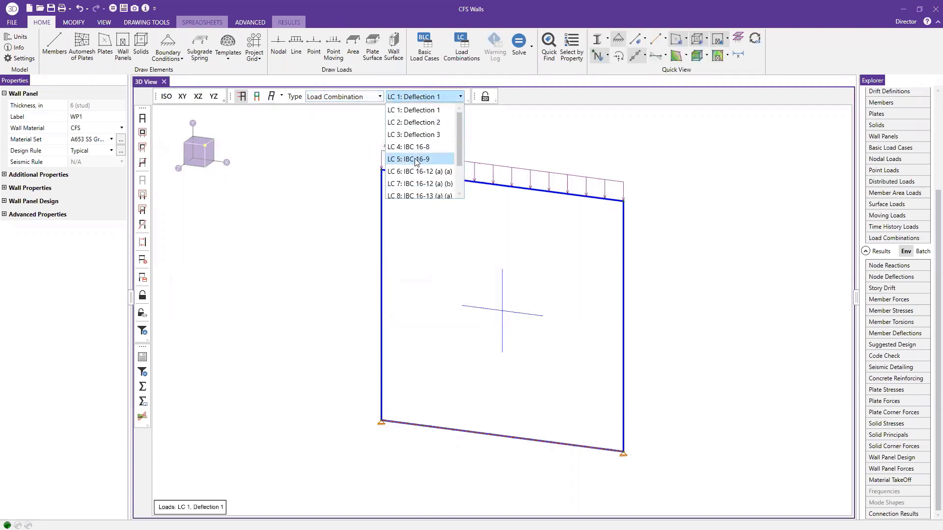
{"action": "left_click", "coordinate": [417, 184]}
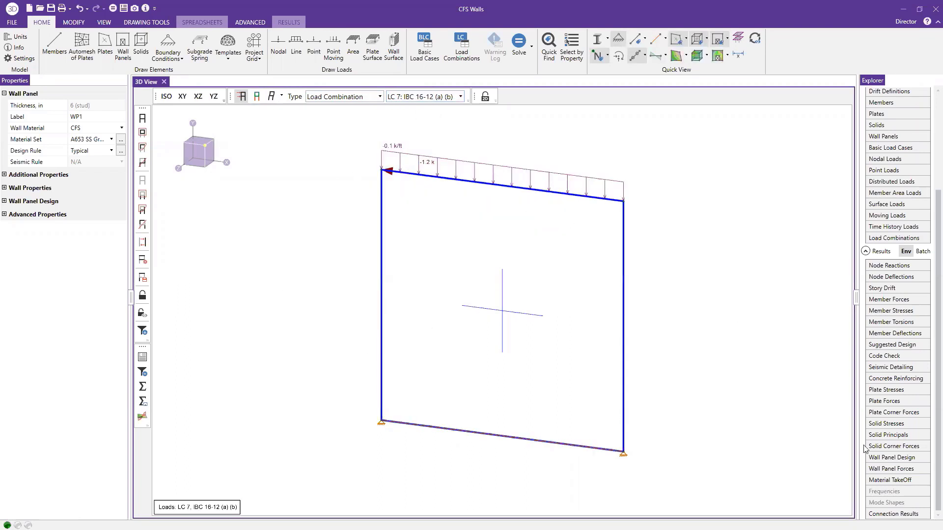
Examine the chord size and chord axial check in the wall panel's CFS axial design results.
{"action": "left_click", "coordinate": [892, 458]}
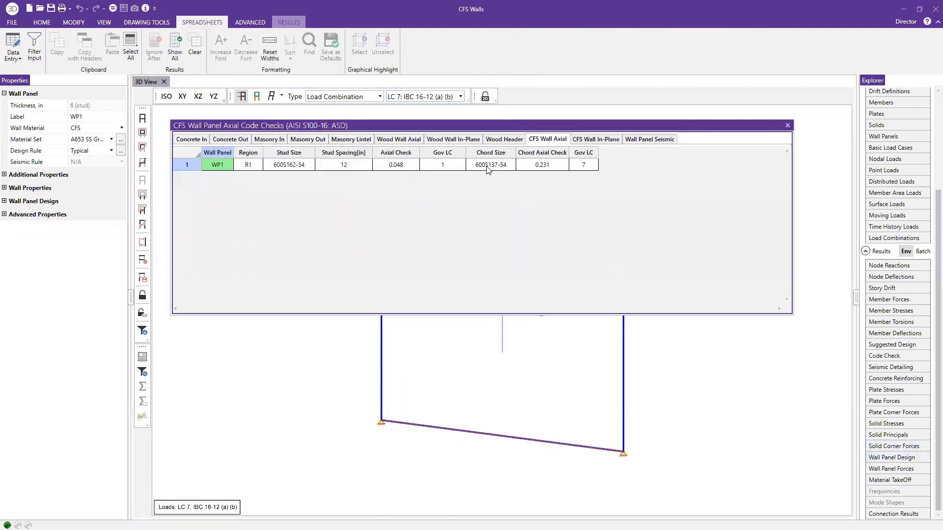
{"action": "left_click", "coordinate": [550, 168]}
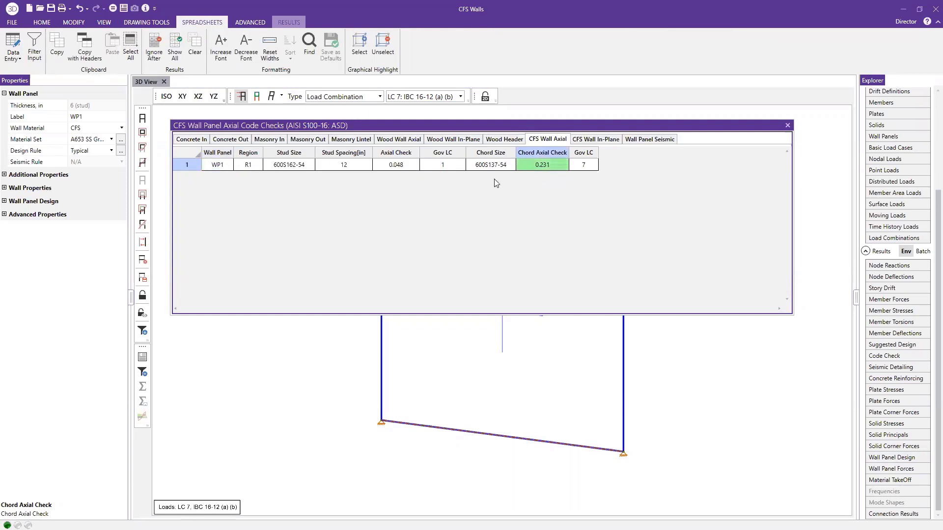
{"action": "left_click", "coordinate": [482, 169]}
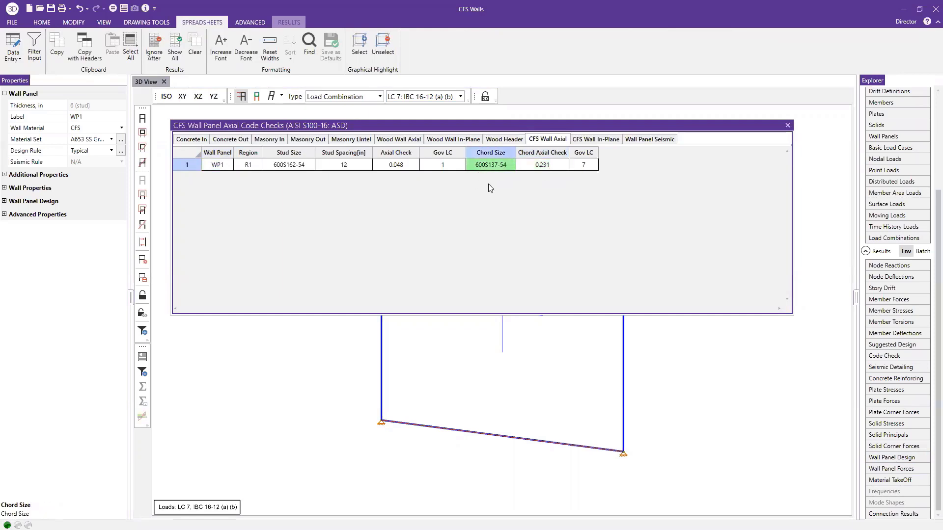
Examine the selected shear panel in the CFS in-plane design results, widening the Shear Panel Label column.
{"action": "left_click", "coordinate": [585, 141]}
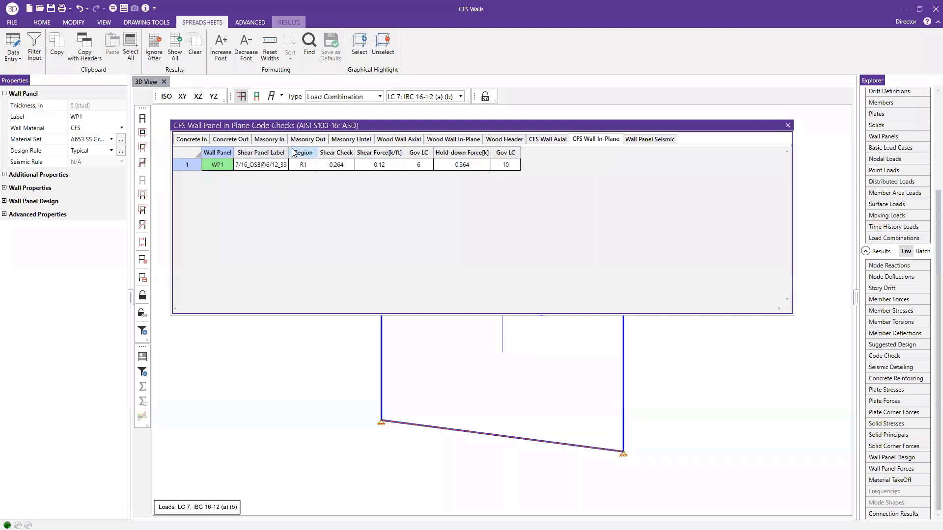
{"action": "left_click_drag", "start_coordinate": [290, 153], "coordinate": [319, 153]}
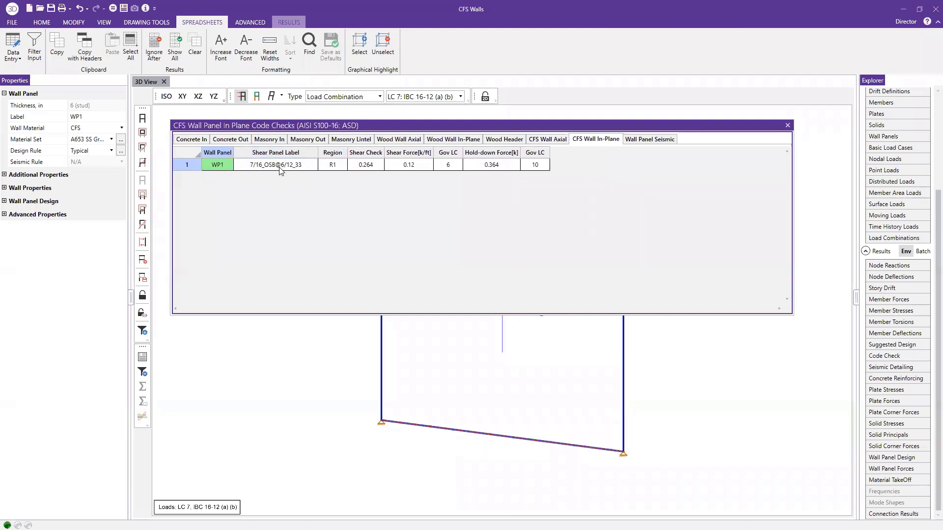
{"action": "left_click", "coordinate": [281, 168]}
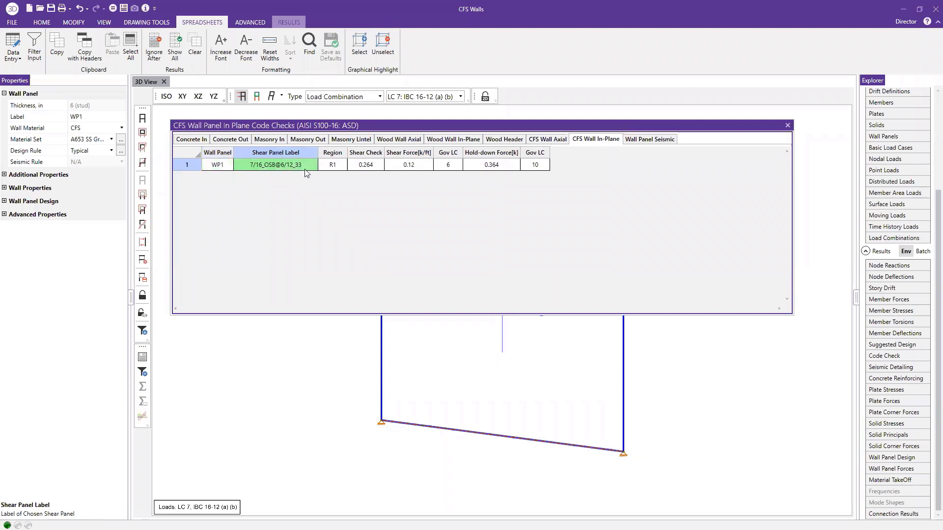
Examine the shear check, shear force and governing load combinations in the CFS in-plane results, and close the results.
{"action": "left_click", "coordinate": [358, 167]}
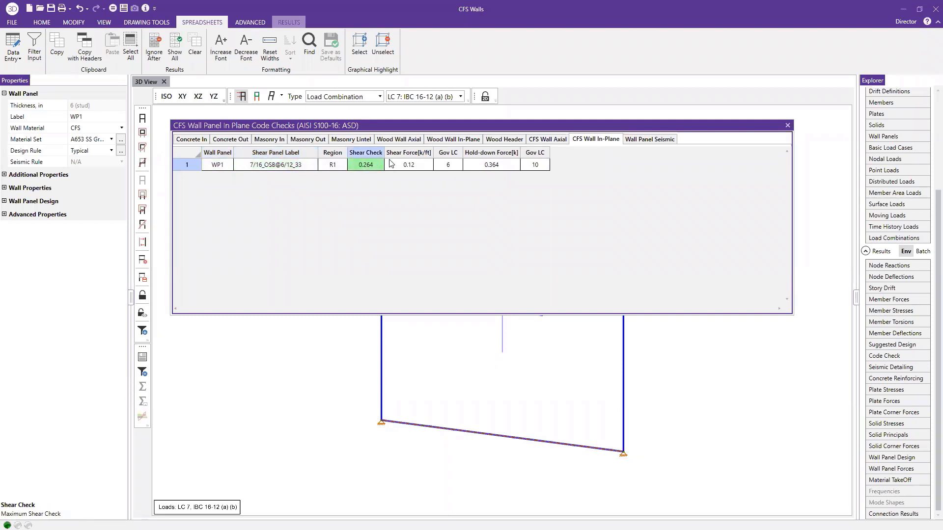
{"action": "left_click", "coordinate": [419, 166]}
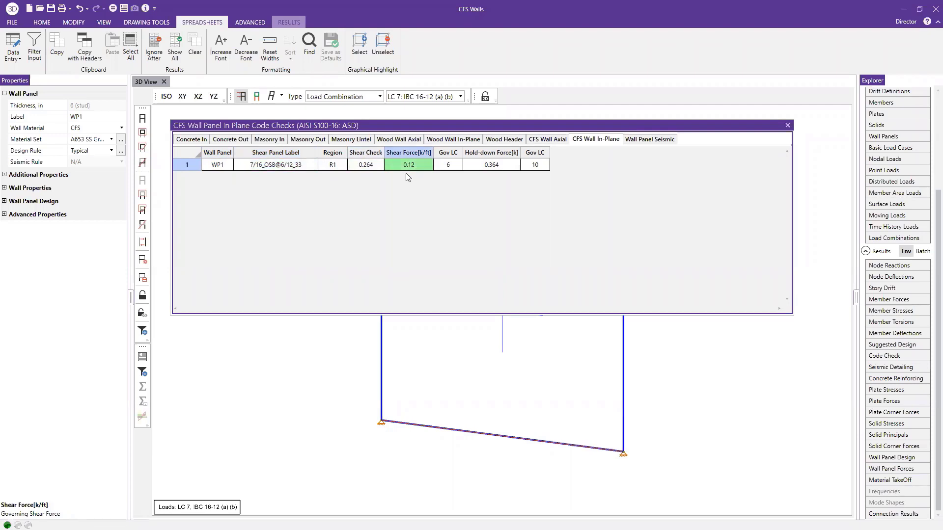
{"action": "left_click", "coordinate": [447, 167]}
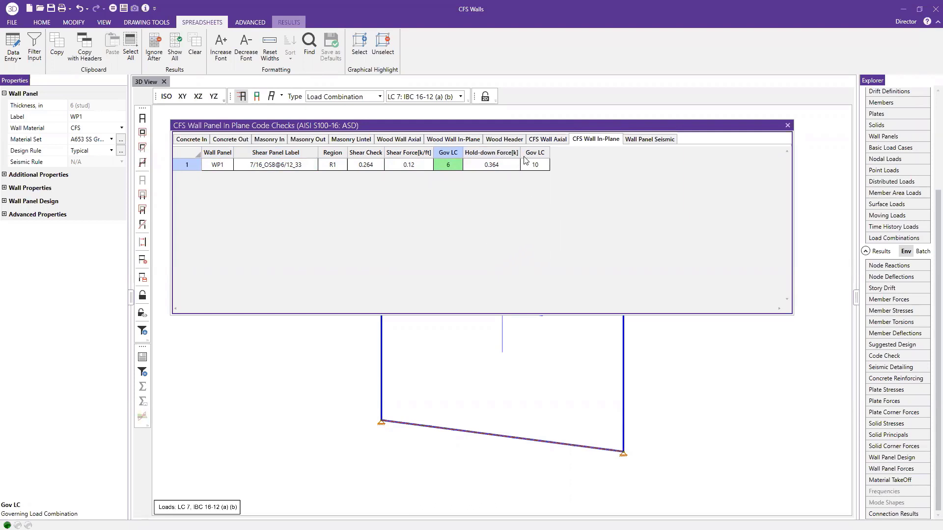
{"action": "left_click", "coordinate": [546, 166]}
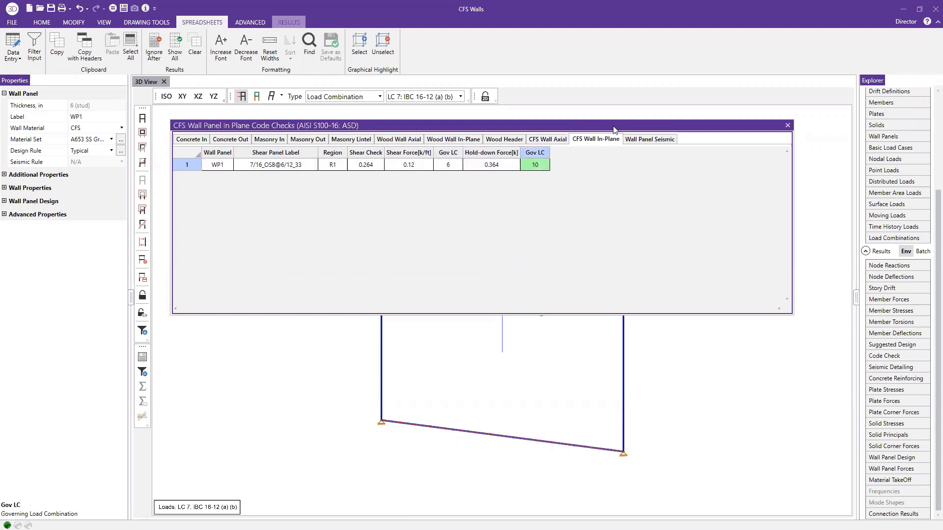
{"action": "left_click", "coordinate": [787, 125]}
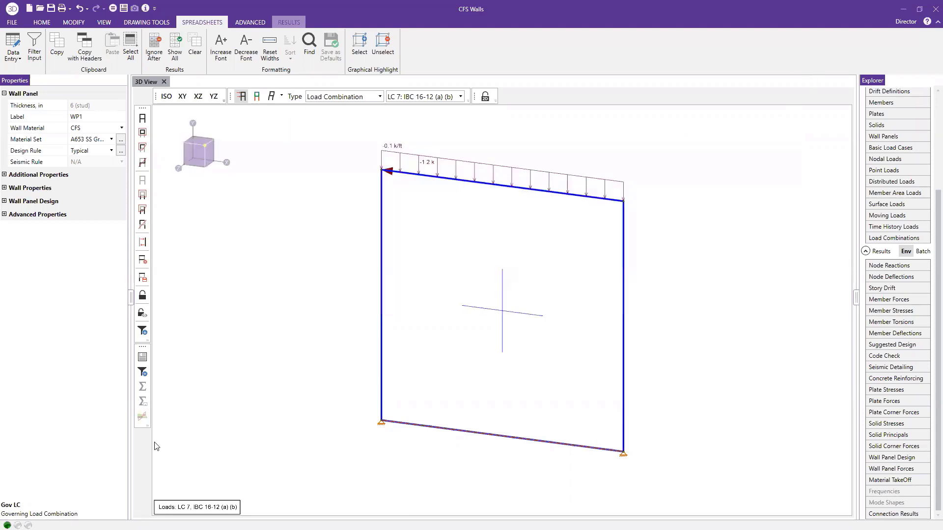
Open the detail report for wall panel WP1 and expand the controlling region in its enveloped design summary.
{"action": "left_click", "coordinate": [141, 358]}
{"action": "left_click", "coordinate": [426, 304]}
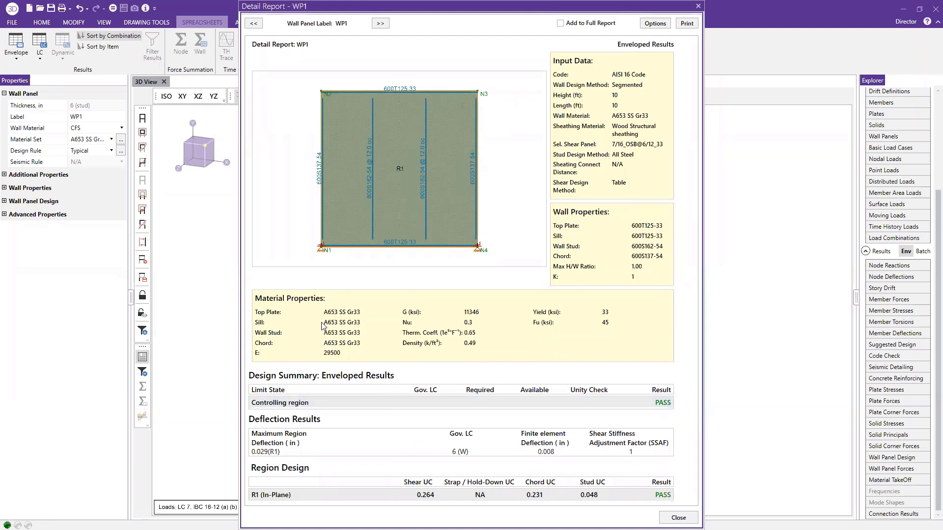
{"action": "left_click", "coordinate": [363, 403]}
{"action": "scroll", "coordinate": [363, 407], "scroll_direction": "down", "scroll_amount": 1}
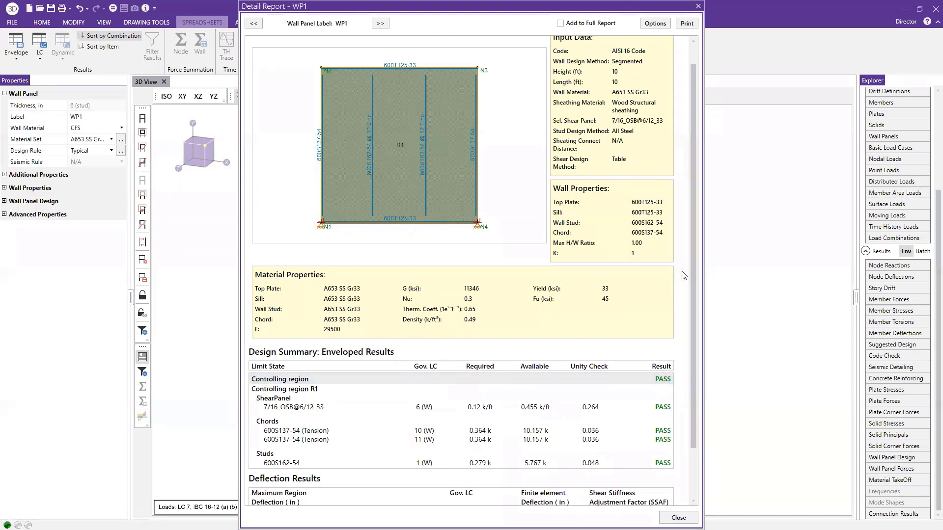
{"action": "scroll", "coordinate": [692, 259], "scroll_direction": "down", "scroll_amount": 3}
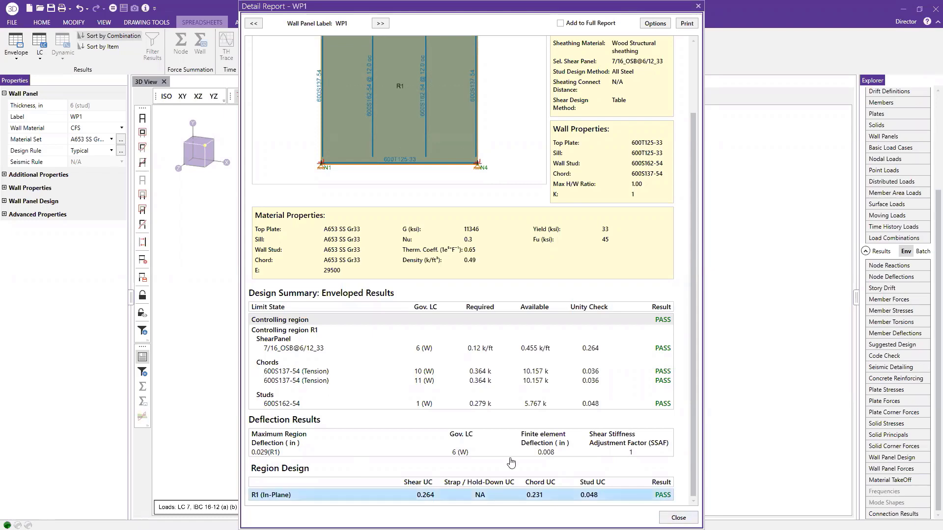
Examine the R1 in-plane region's envelope diagrams, criteria, materials and geometry in the detail report.
{"action": "scroll", "coordinate": [507, 417], "scroll_direction": "down", "scroll_amount": 4}
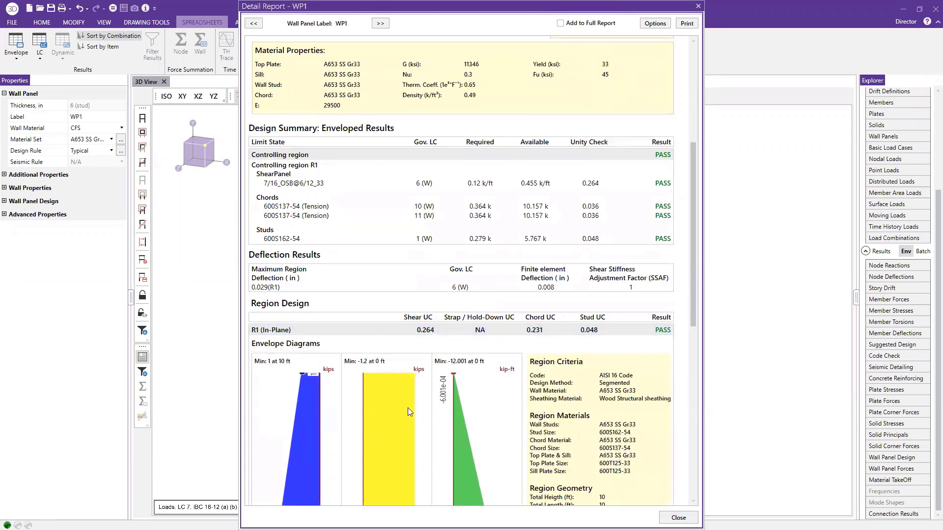
{"action": "scroll", "coordinate": [409, 403], "scroll_direction": "up", "scroll_amount": 6}
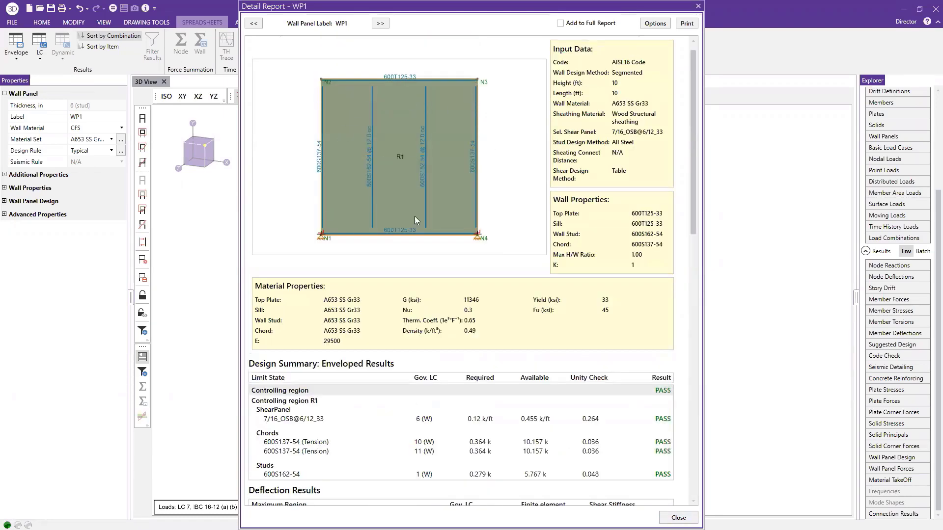
{"action": "scroll", "coordinate": [455, 310], "scroll_direction": "down", "scroll_amount": 5}
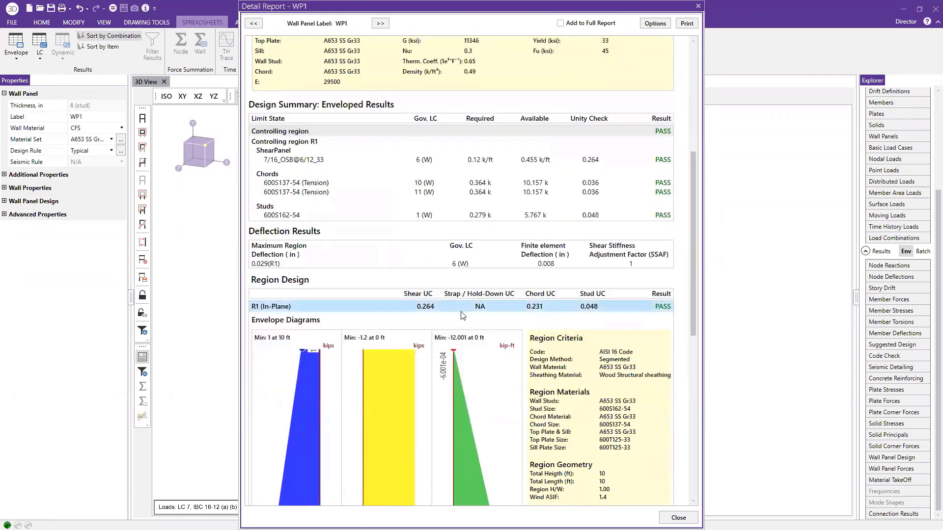
{"action": "scroll", "coordinate": [461, 310], "scroll_direction": "down", "scroll_amount": 3}
{"action": "scroll", "coordinate": [533, 265], "scroll_direction": "down", "scroll_amount": 2}
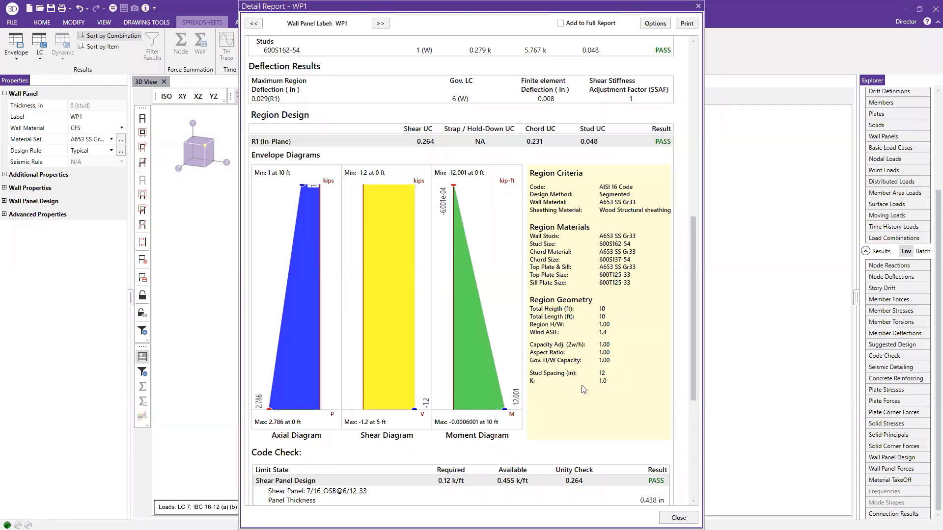
{"action": "scroll", "coordinate": [585, 386], "scroll_direction": "down", "scroll_amount": 1}
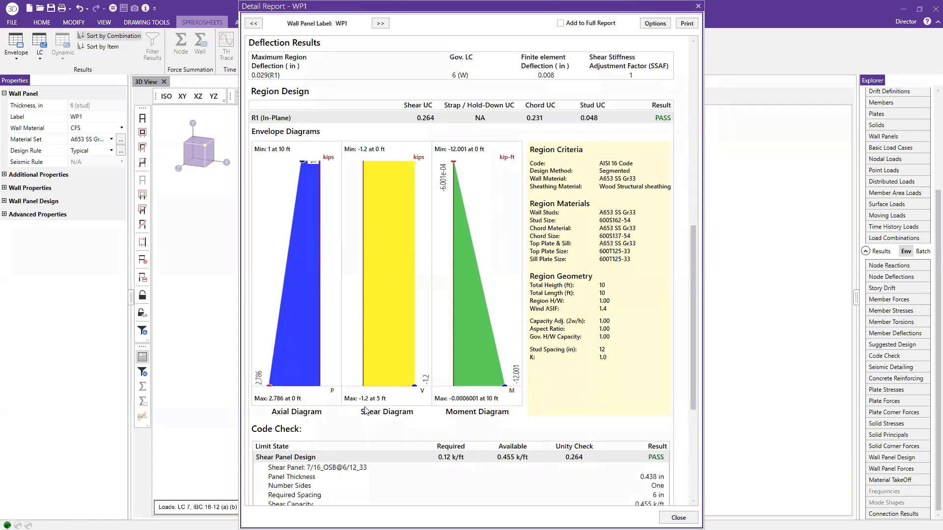
Review the shear panel, chord and stud design details in the report's code check for region R1.
{"action": "scroll", "coordinate": [383, 373], "scroll_direction": "down", "scroll_amount": 4}
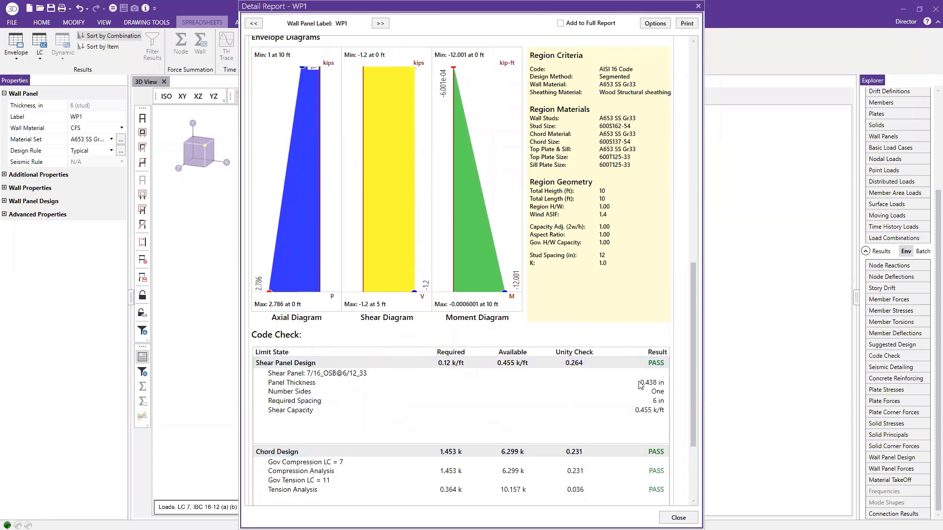
{"action": "left_click", "coordinate": [480, 366]}
{"action": "scroll", "coordinate": [301, 421], "scroll_direction": "down", "scroll_amount": 4}
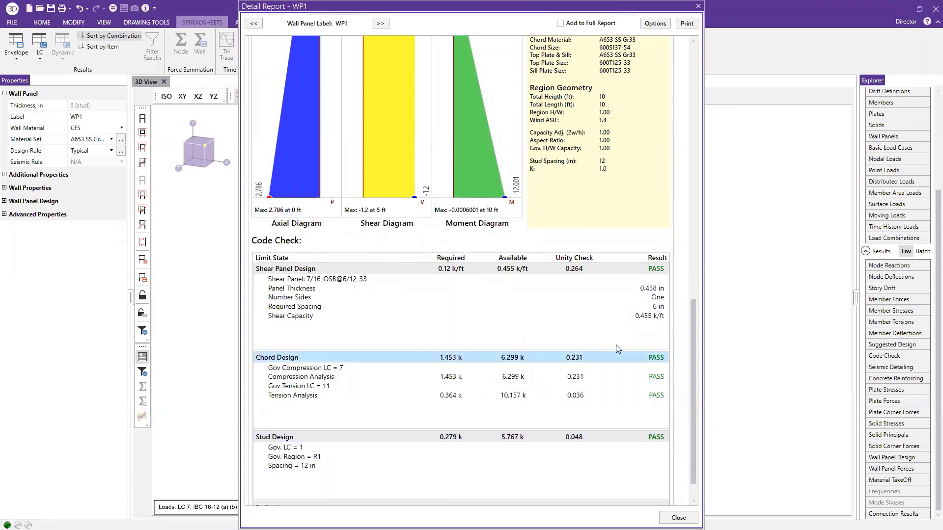
{"action": "scroll", "coordinate": [372, 482], "scroll_direction": "down", "scroll_amount": 1}
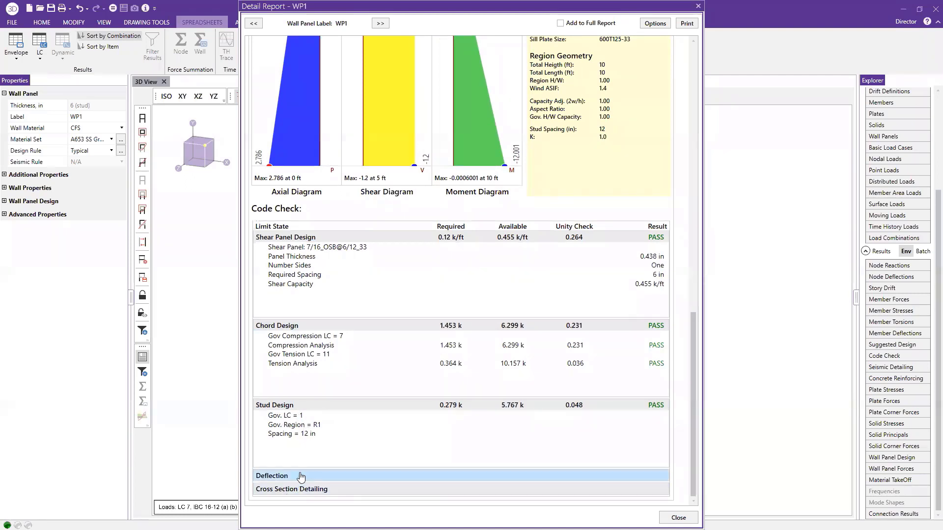
Expand the report's Deflection and Cross Section Detailing sections to examine them, and close the detail report.
{"action": "left_click", "coordinate": [275, 477]}
{"action": "scroll", "coordinate": [461, 357], "scroll_direction": "down", "scroll_amount": 1}
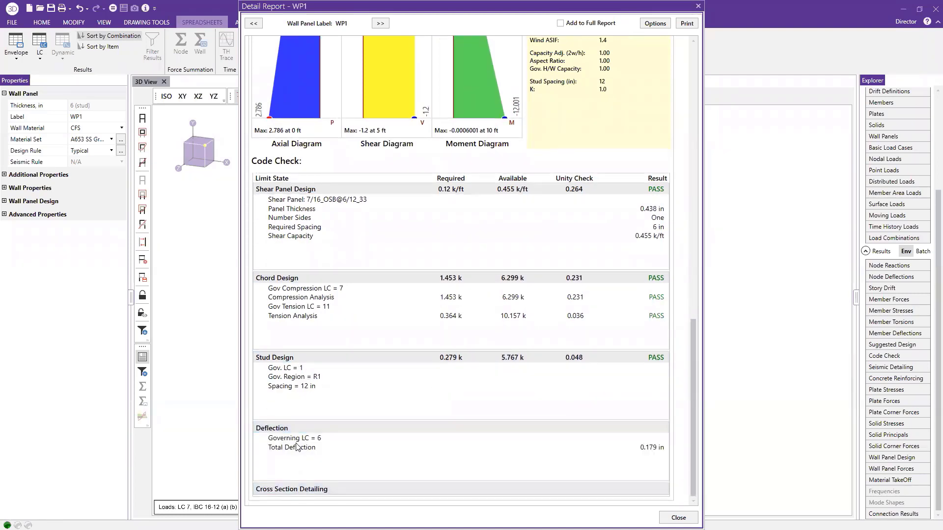
{"action": "left_click", "coordinate": [289, 491]}
{"action": "scroll", "coordinate": [396, 375], "scroll_direction": "down", "scroll_amount": 2}
{"action": "scroll", "coordinate": [403, 380], "scroll_direction": "down", "scroll_amount": 2}
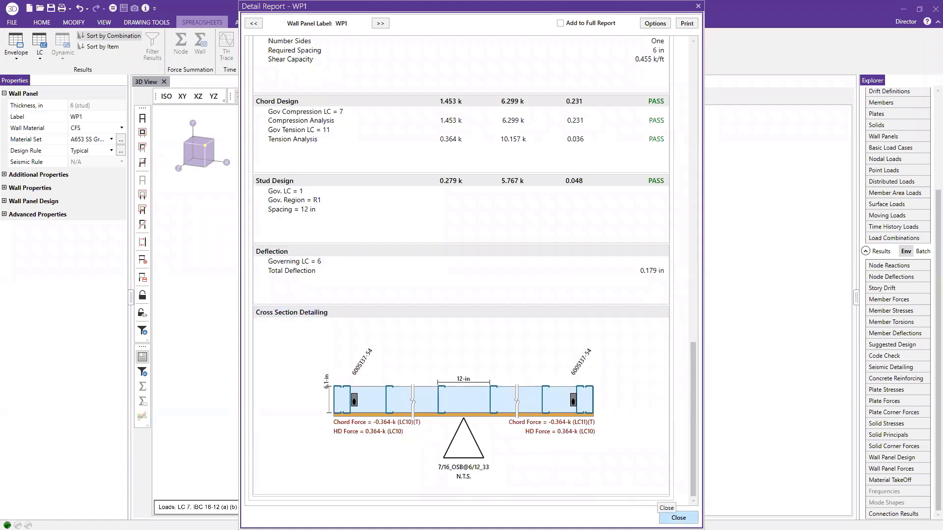
{"action": "left_click", "coordinate": [678, 518]}
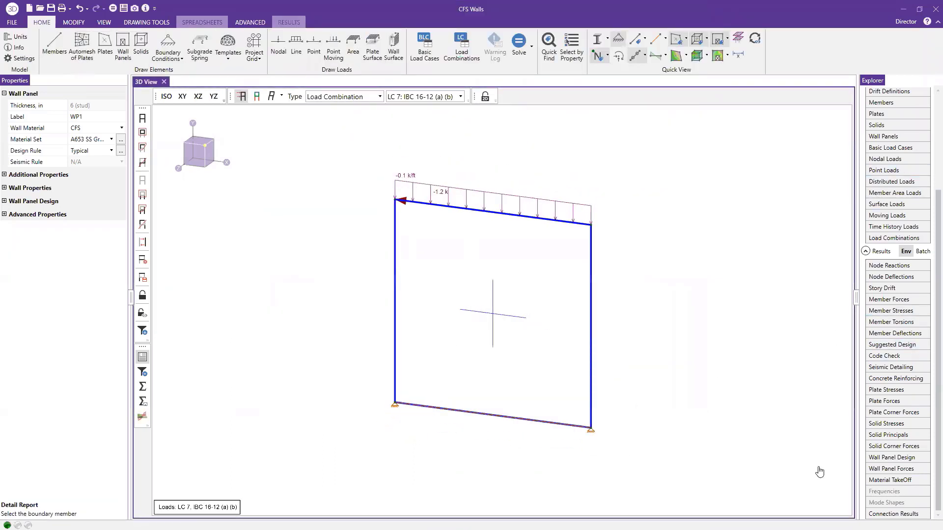
Examine the envelope node reactions of wall panel WP1, especially the maximum Y reaction, and close the results.
{"action": "scroll", "coordinate": [892, 266], "scroll_direction": "up", "scroll_amount": 2}
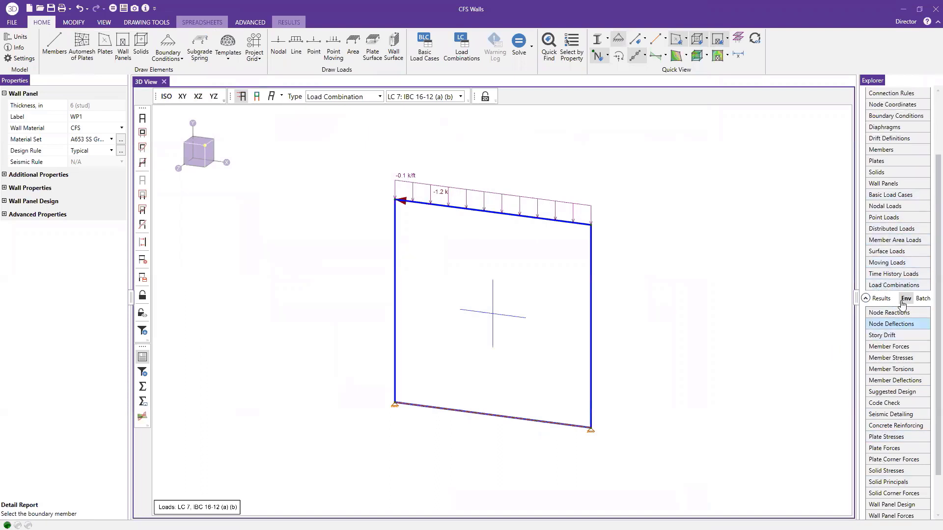
{"action": "left_click", "coordinate": [889, 313]}
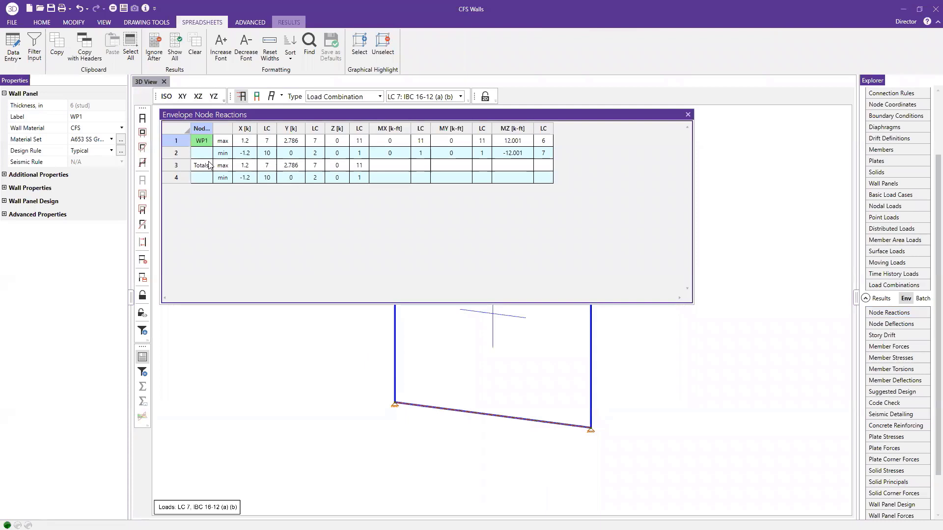
{"action": "left_click", "coordinate": [293, 142]}
{"action": "left_click_drag", "start_coordinate": [221, 143], "coordinate": [312, 146]}
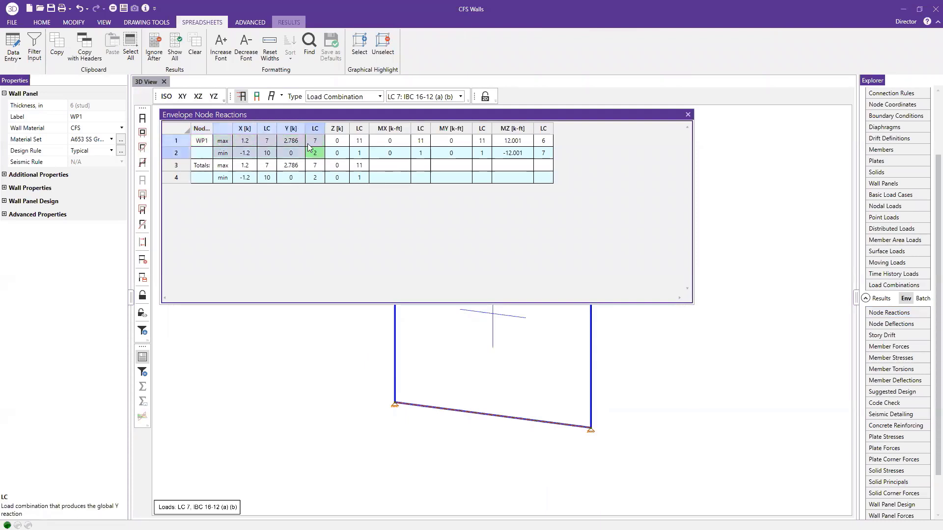
{"action": "left_click", "coordinate": [294, 142]}
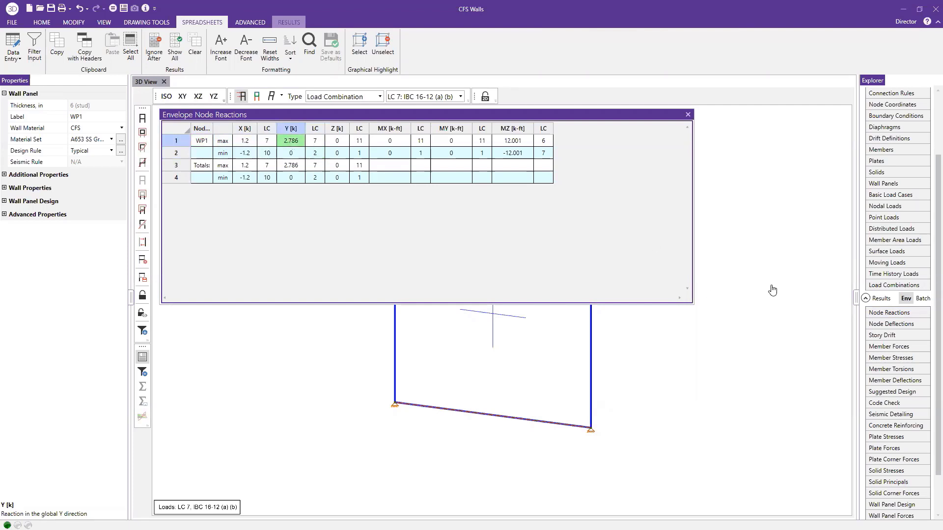
{"action": "left_click", "coordinate": [784, 415]}
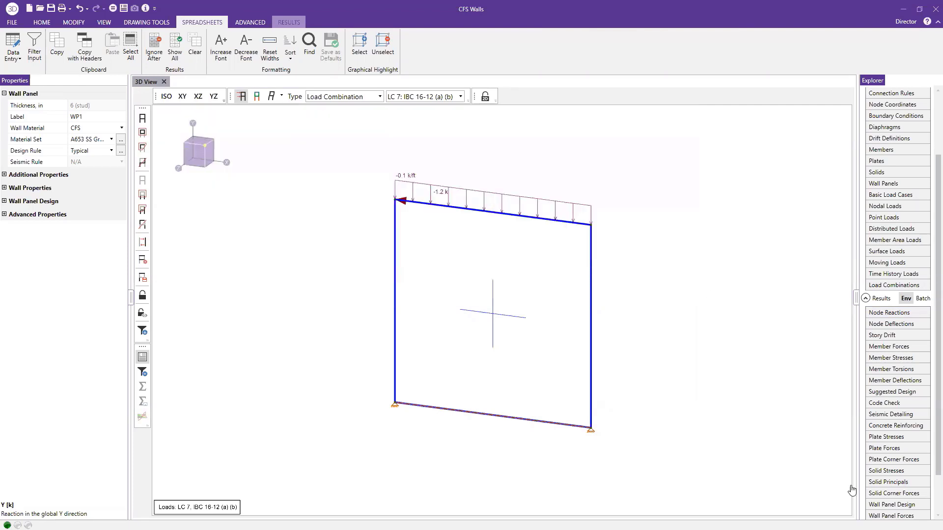
Review the envelope wall panel forces in a widened results window, and close it along with the wall panel design results.
{"action": "left_click", "coordinate": [892, 504]}
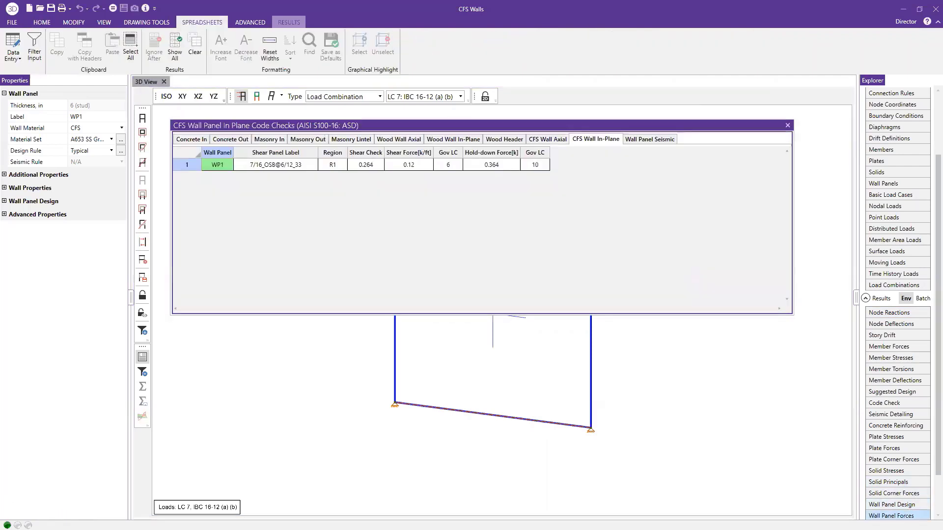
{"action": "left_click", "coordinate": [891, 514]}
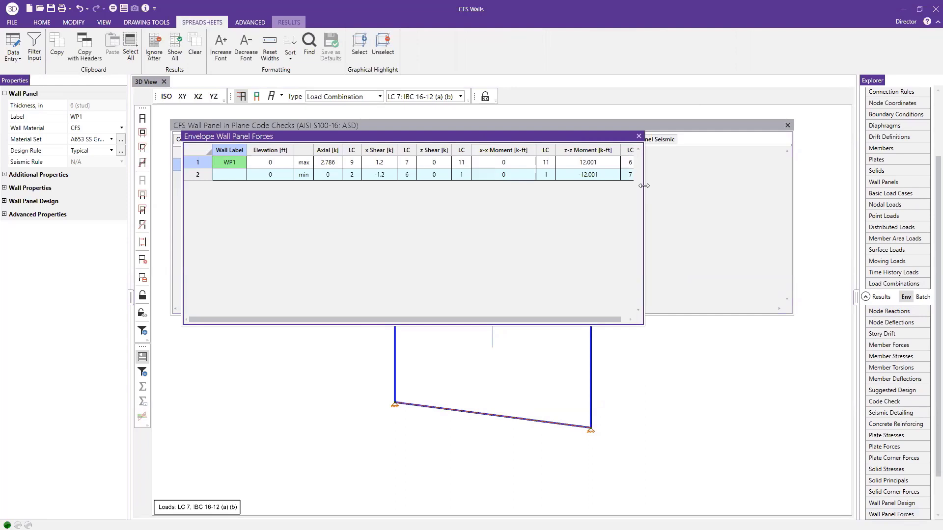
{"action": "left_click_drag", "start_coordinate": [644, 186], "coordinate": [732, 185]}
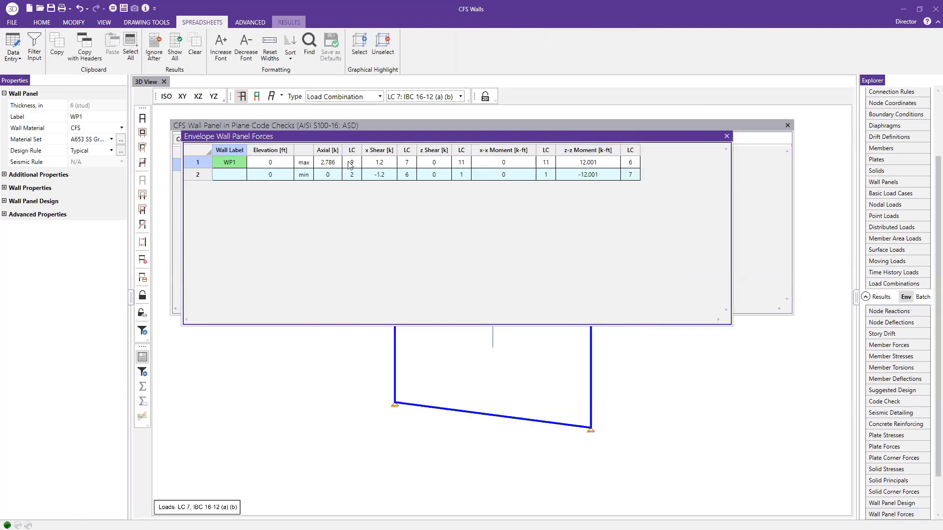
{"action": "left_click", "coordinate": [726, 136]}
{"action": "left_click", "coordinate": [787, 126]}
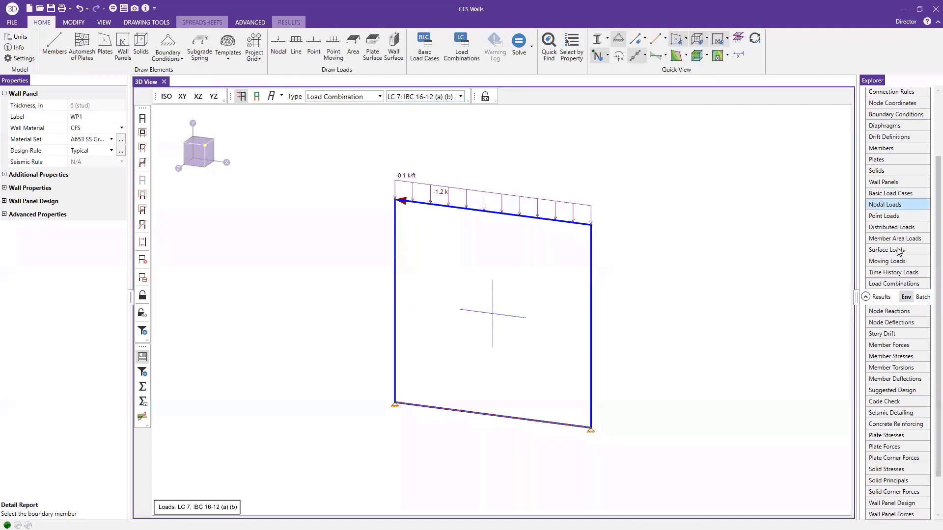
Switch the results to Batch, examine the wall panel forces for load combination 7, and close the results.
{"action": "left_click", "coordinate": [922, 297]}
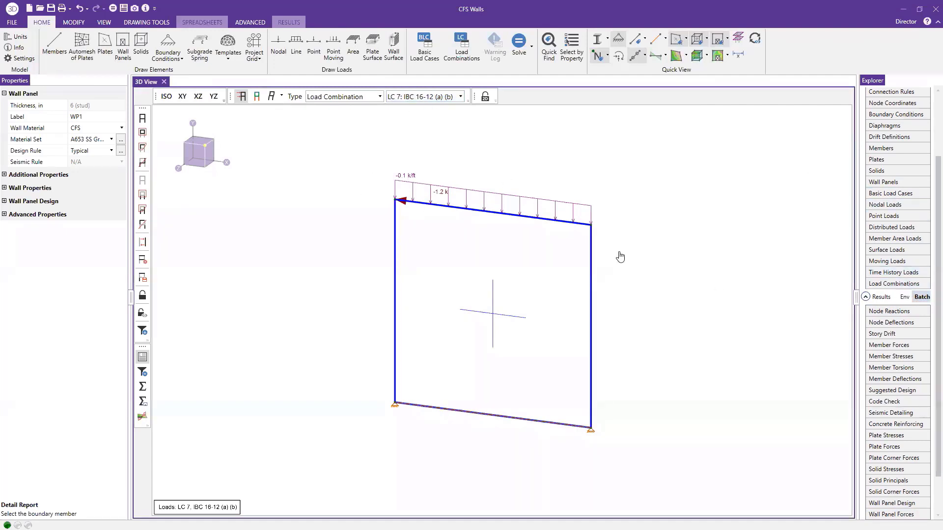
{"action": "left_click", "coordinate": [909, 513]}
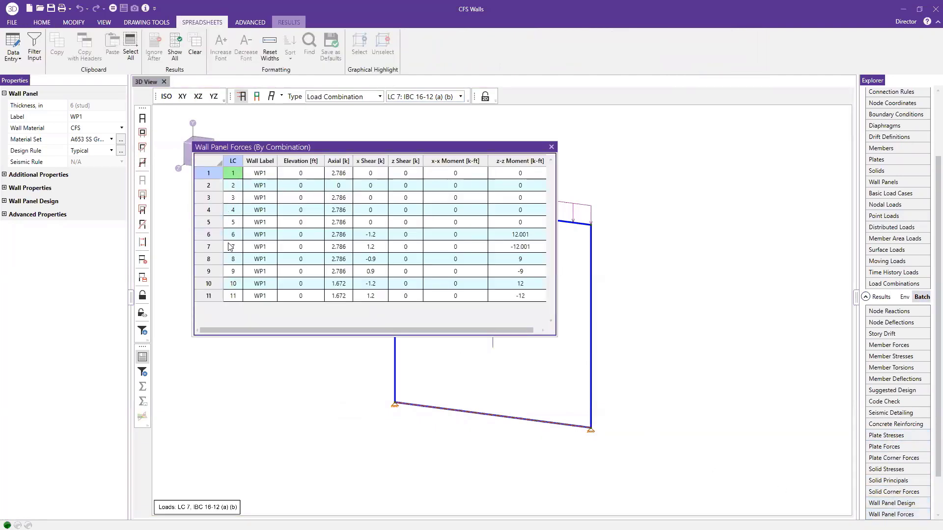
{"action": "left_click", "coordinate": [231, 248]}
{"action": "left_click", "coordinate": [208, 247]}
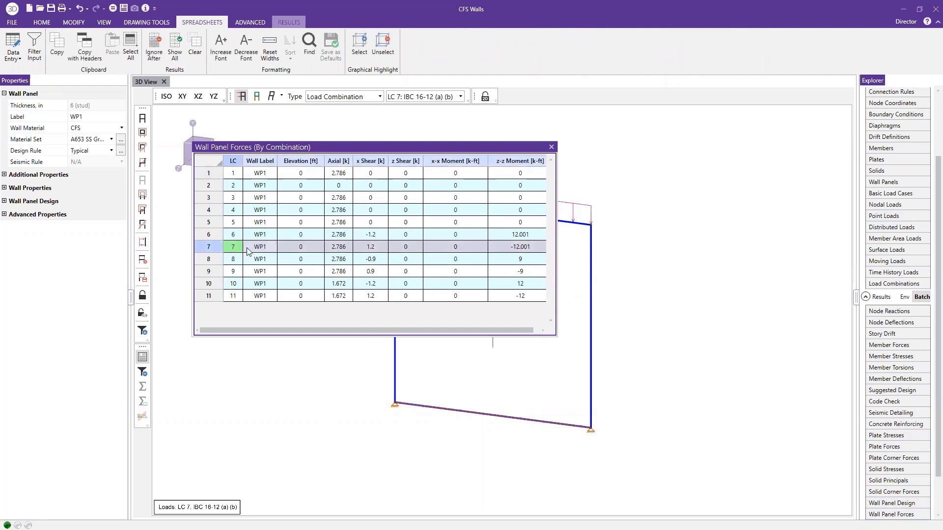
{"action": "left_click", "coordinate": [551, 148]}
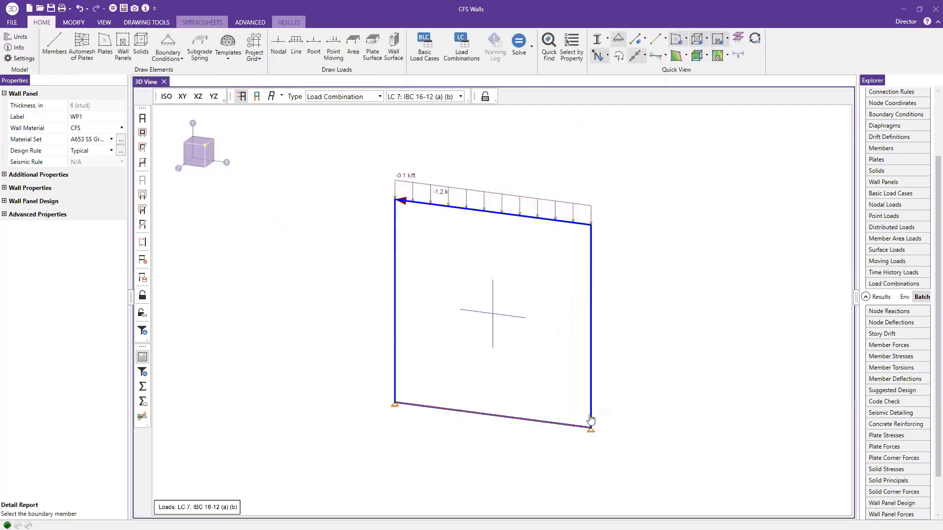
Open the Wall Panel Data spreadsheet and examine WP1's corner nodes and material set.
{"action": "scroll", "coordinate": [877, 196], "scroll_direction": "down", "scroll_amount": 1}
{"action": "scroll", "coordinate": [889, 216], "scroll_direction": "up", "scroll_amount": 2}
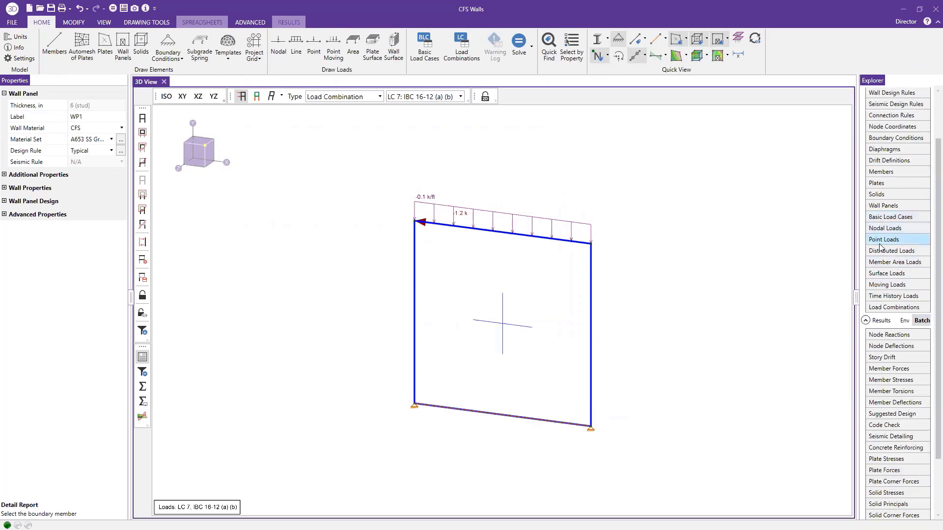
{"action": "left_click", "coordinate": [898, 207]}
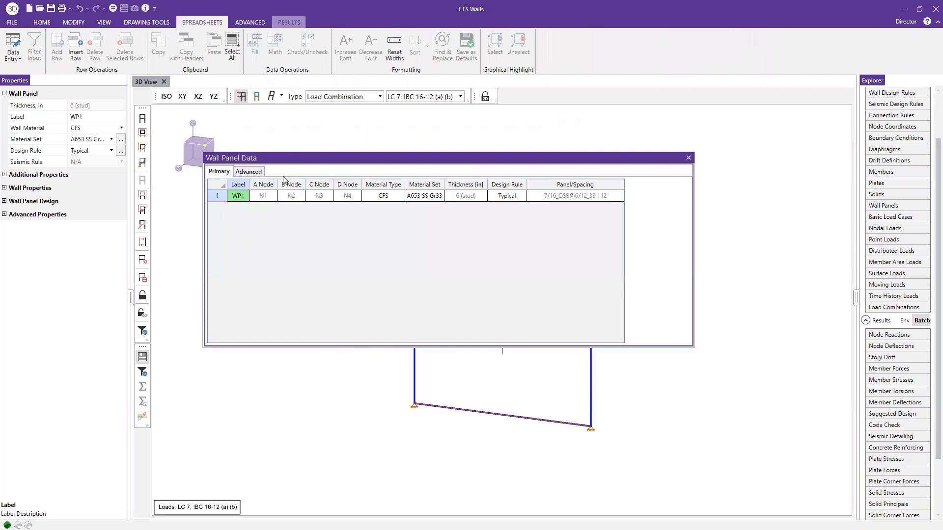
{"action": "left_click", "coordinate": [263, 195]}
{"action": "left_click", "coordinate": [432, 197]}
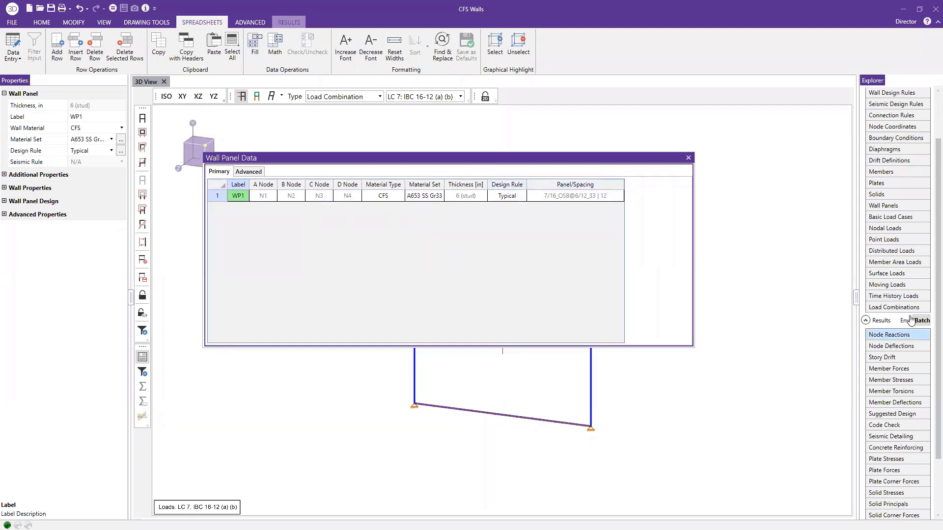
Examine the cold-formed steel material properties of A653 SS Gr33 in the Materials spreadsheet, and close it.
{"action": "scroll", "coordinate": [897, 300], "scroll_direction": "up", "scroll_amount": 2}
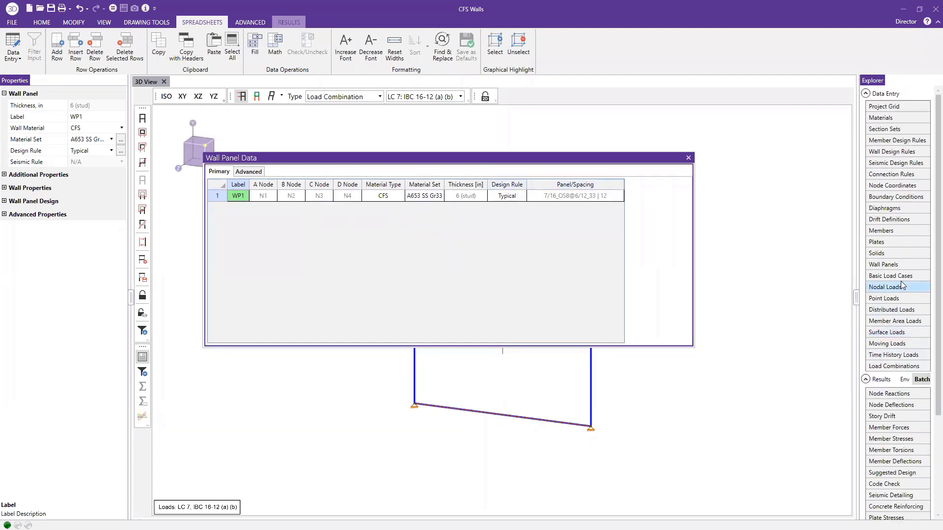
{"action": "left_click", "coordinate": [881, 119]}
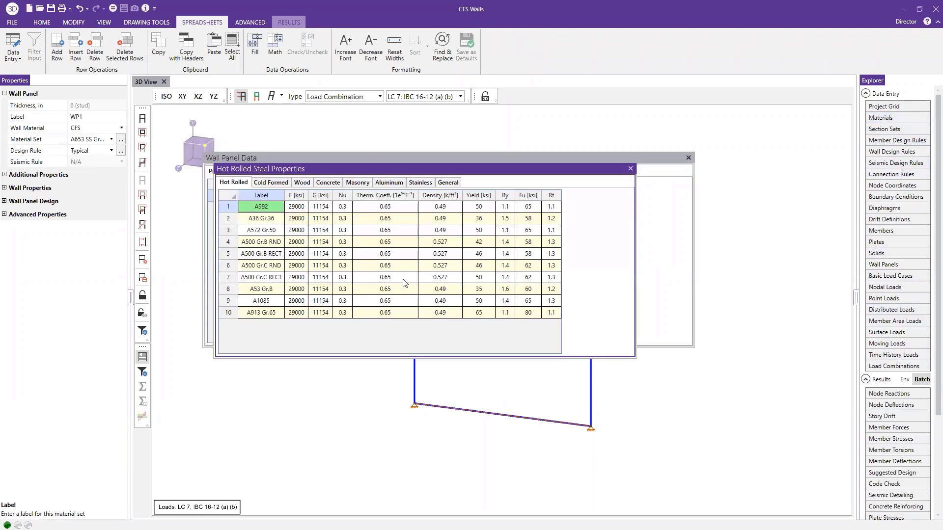
{"action": "left_click", "coordinate": [276, 183]}
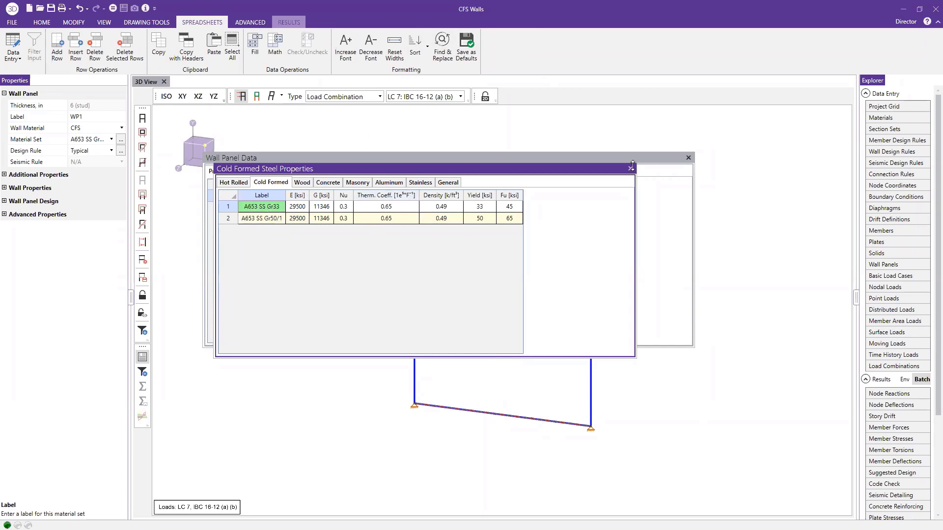
{"action": "left_click", "coordinate": [631, 170]}
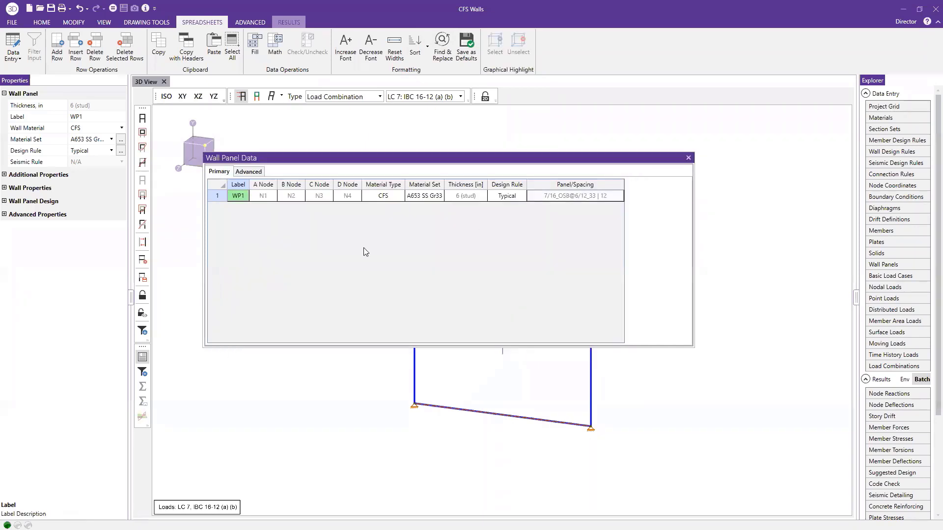
Review WP1's advanced wall panel data in a widened window, including the SSAF and Activation settings, and close the spreadsheet.
{"action": "left_click", "coordinate": [261, 173]}
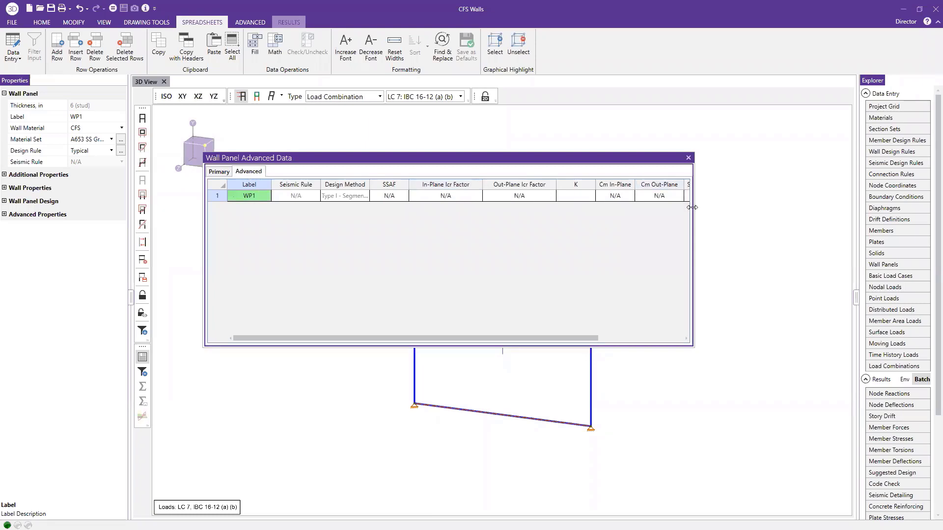
{"action": "left_click_drag", "start_coordinate": [692, 207], "coordinate": [810, 207]}
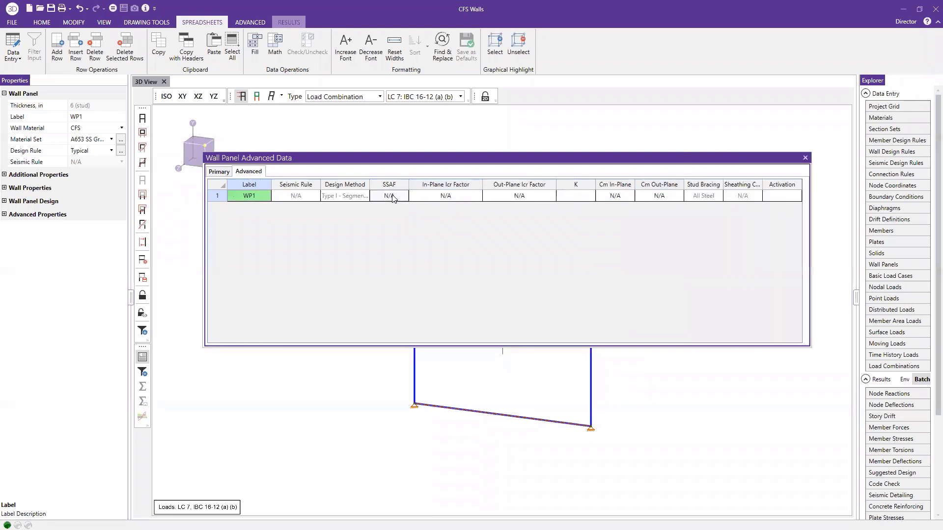
{"action": "left_click", "coordinate": [391, 196]}
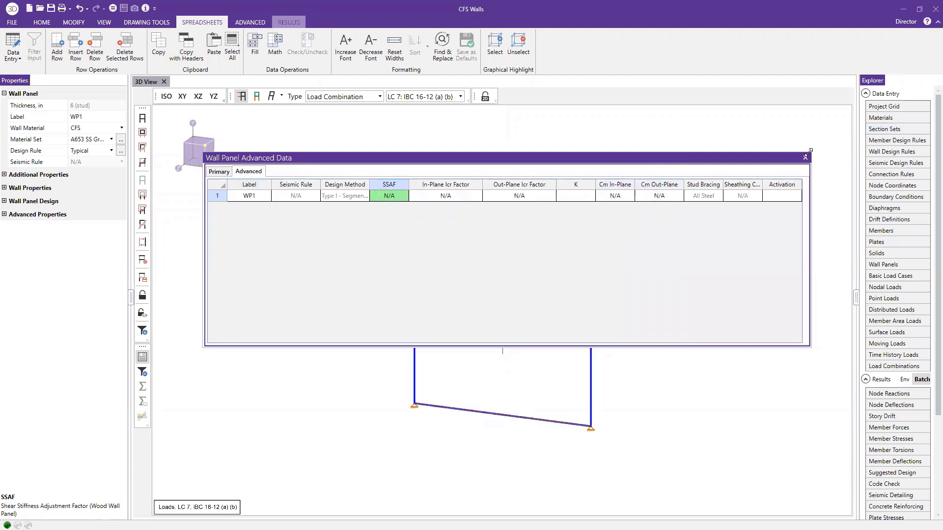
{"action": "left_click", "coordinate": [791, 200]}
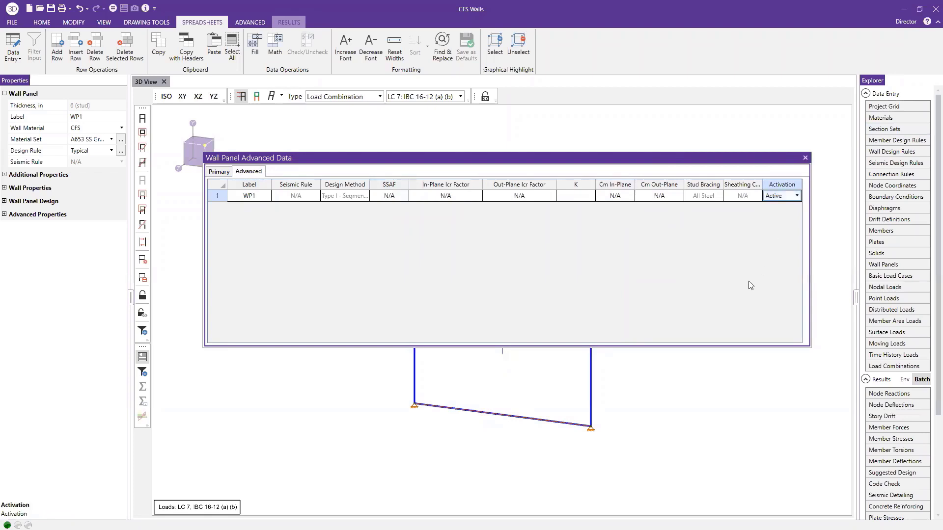
{"action": "left_click", "coordinate": [805, 158]}
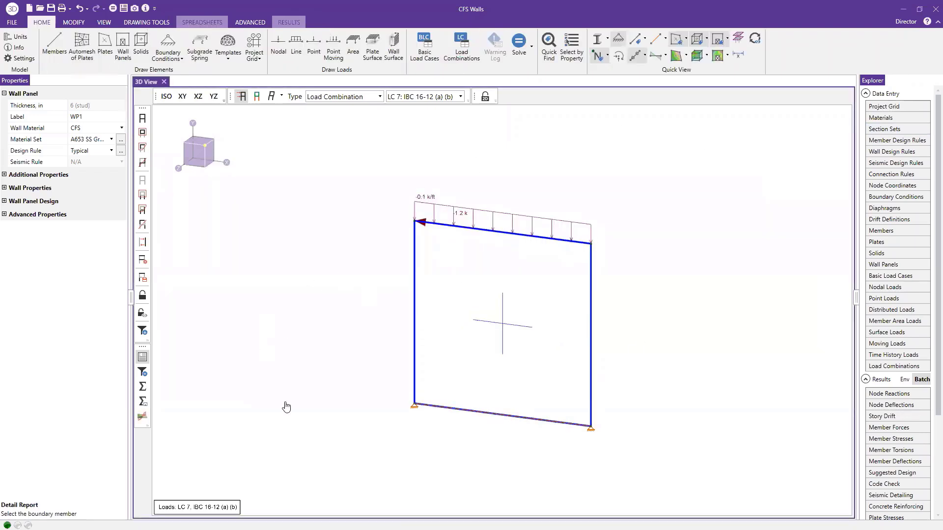
Open wall panel WP1 in its own editor view, examine its studs, chords and tracks, and close that view.
{"action": "scroll", "coordinate": [248, 408], "scroll_direction": "down", "scroll_amount": 1}
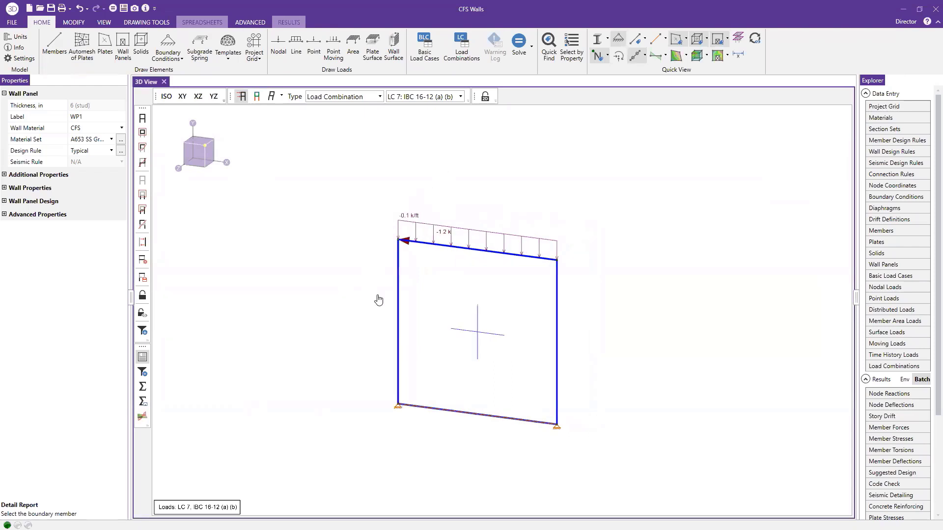
{"action": "key", "text": "Escape"}
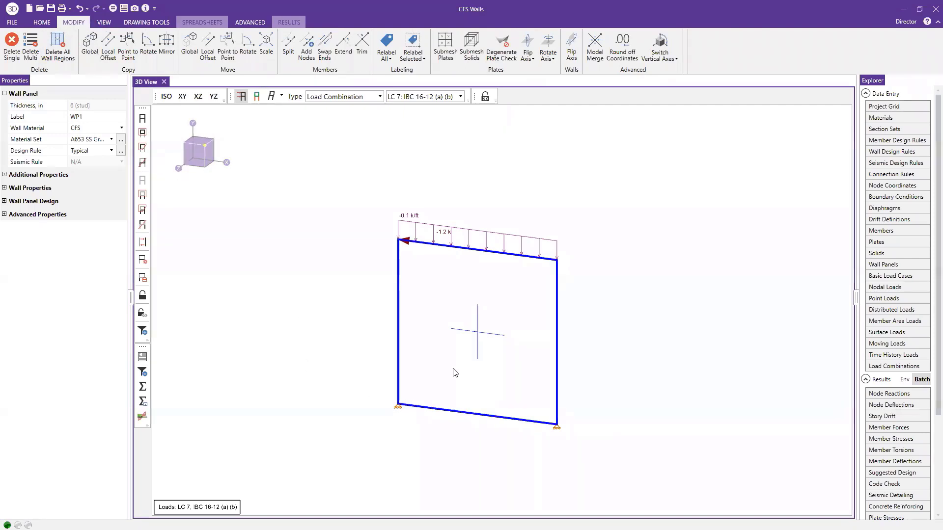
{"action": "double_click", "coordinate": [431, 398]}
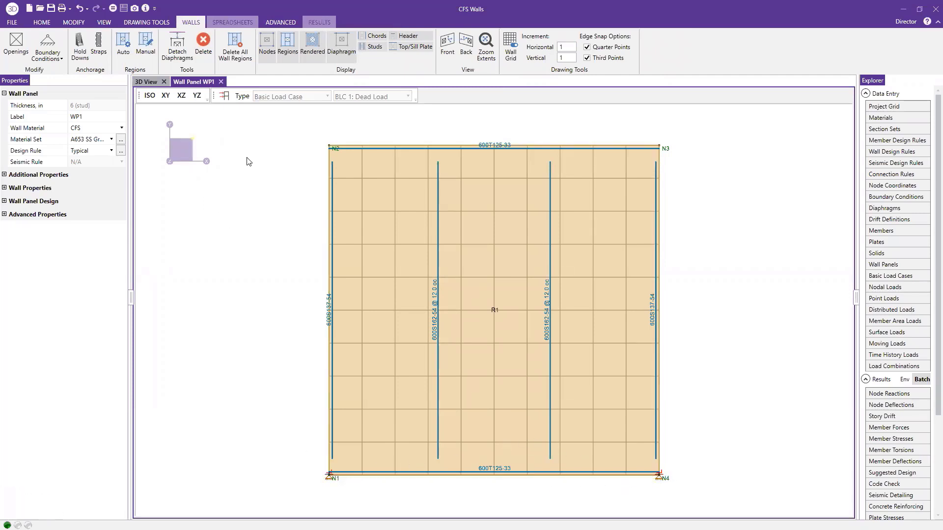
{"action": "left_click", "coordinate": [221, 82]}
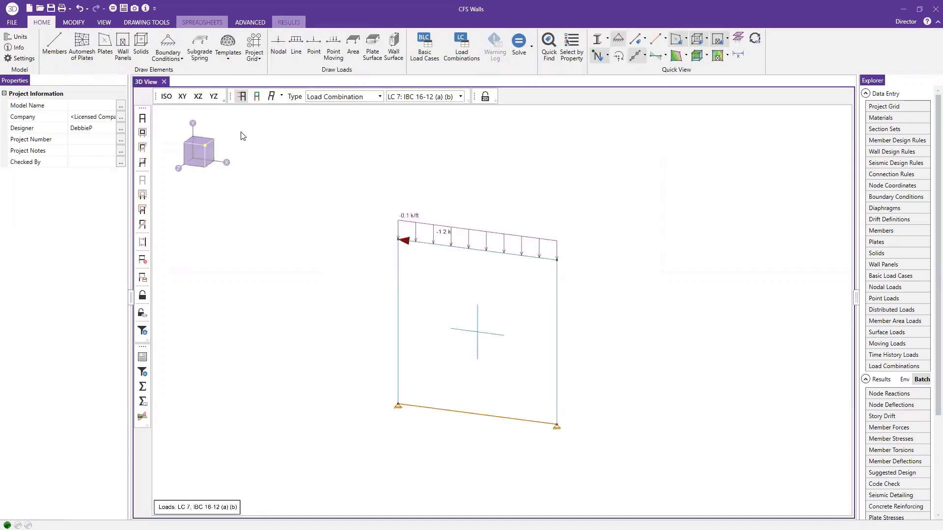
In the results view settings, enable wall panel results for LC 7 with Qx as the contour basis.
{"action": "left_click", "coordinate": [103, 24]}
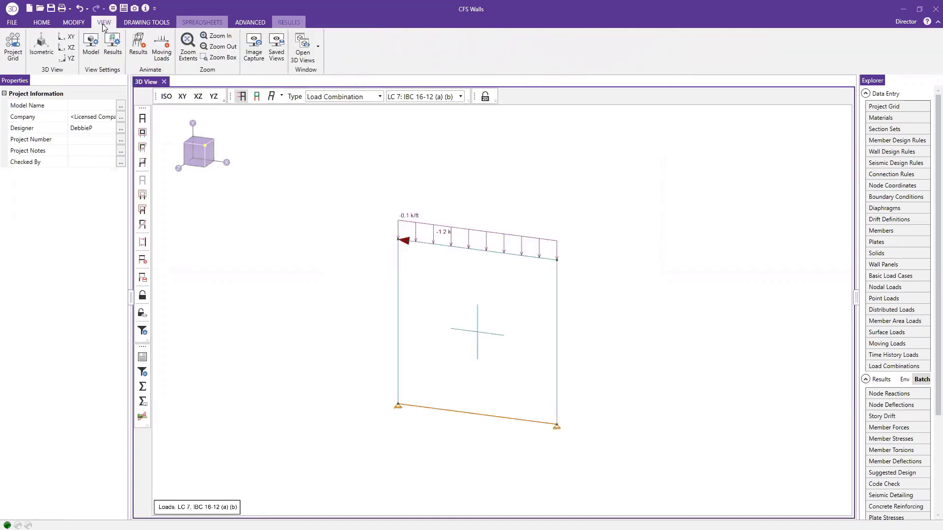
{"action": "left_click", "coordinate": [91, 46]}
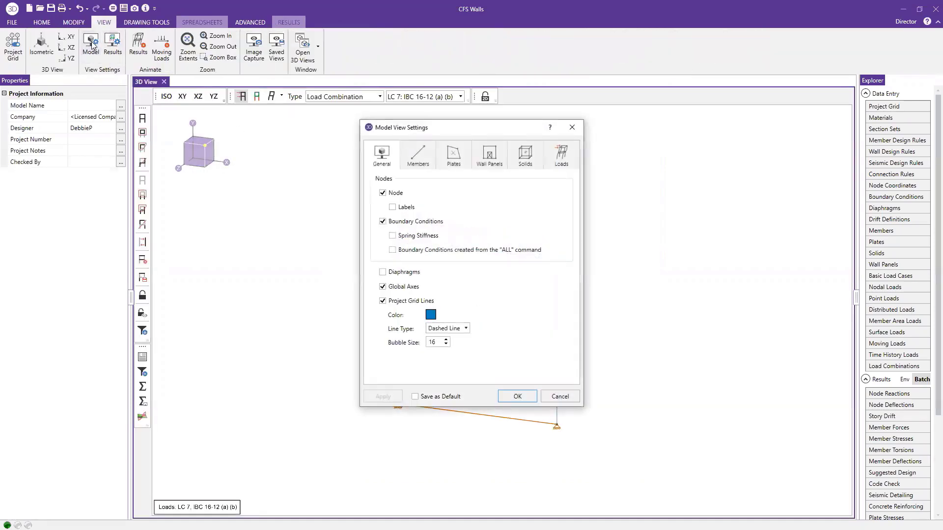
{"action": "left_click", "coordinate": [560, 397]}
{"action": "left_click", "coordinate": [111, 56]}
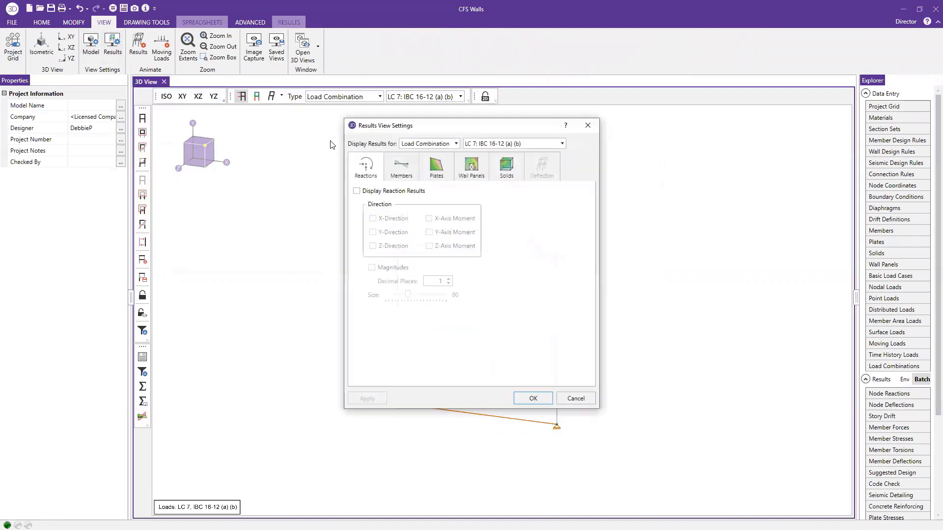
{"action": "left_click", "coordinate": [471, 166]}
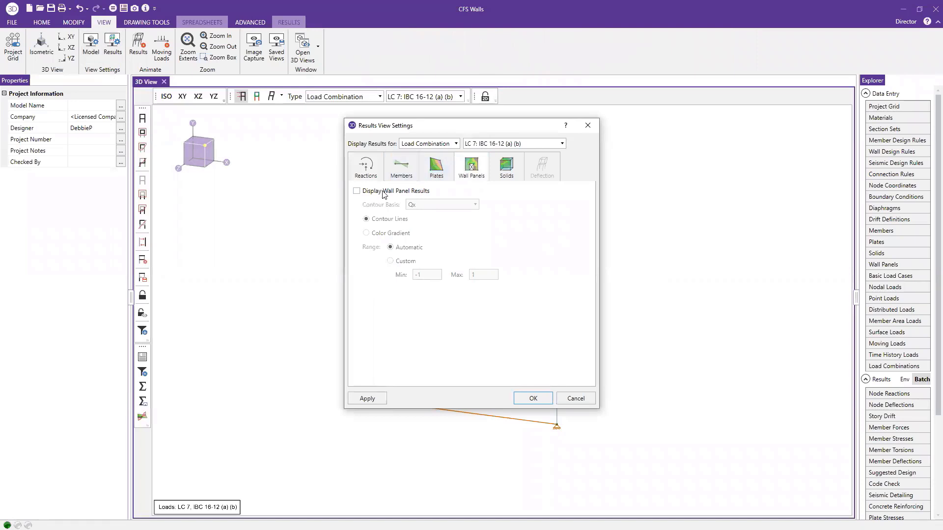
{"action": "left_click", "coordinate": [357, 191]}
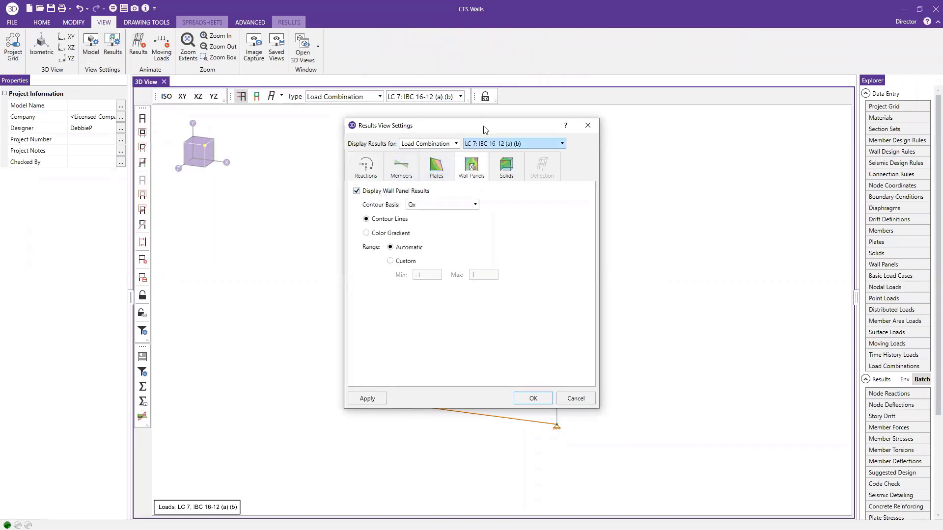
{"action": "left_click_drag", "start_coordinate": [484, 130], "coordinate": [696, 121]}
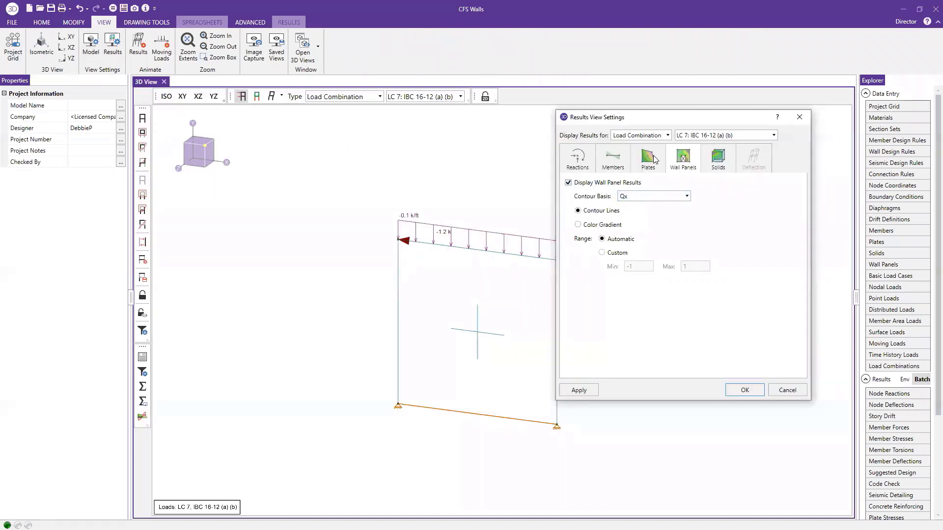
Enable reaction results in the X, Y and Z directions with magnitudes, and apply the results view settings to the model.
{"action": "left_click", "coordinate": [583, 162]}
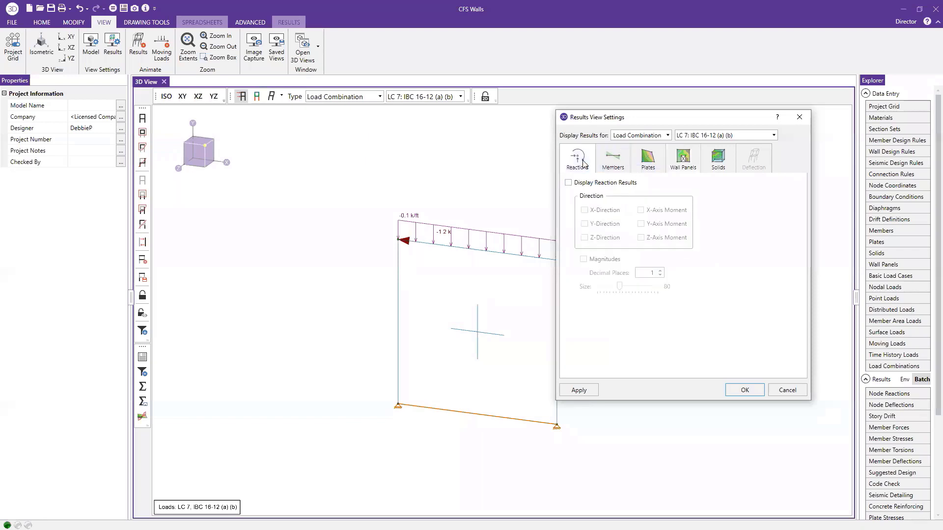
{"action": "left_click", "coordinate": [584, 184]}
{"action": "left_click", "coordinate": [596, 211]}
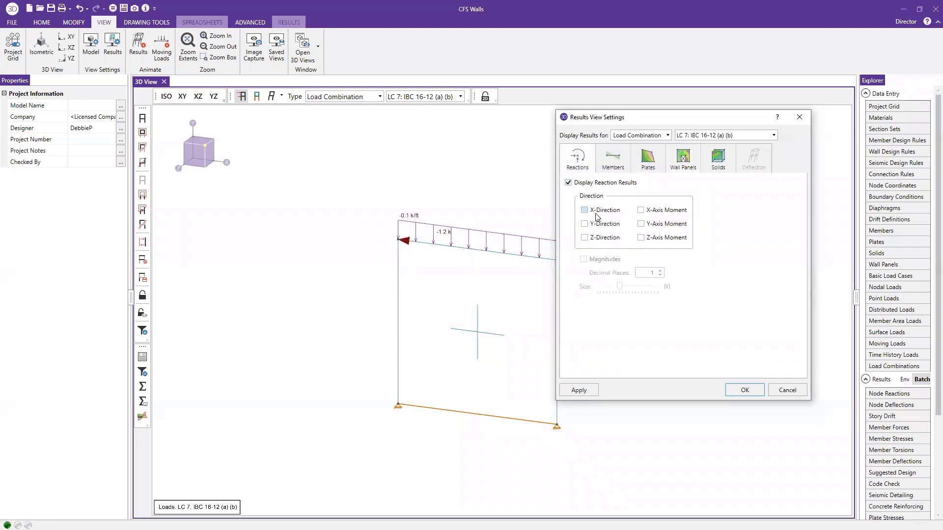
{"action": "left_click", "coordinate": [597, 224]}
{"action": "left_click", "coordinate": [585, 259]}
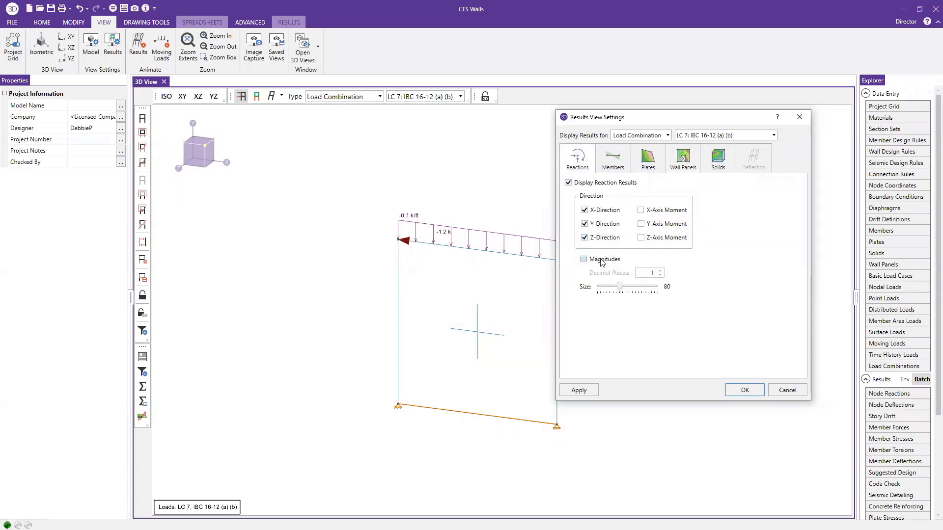
{"action": "left_click", "coordinate": [588, 391]}
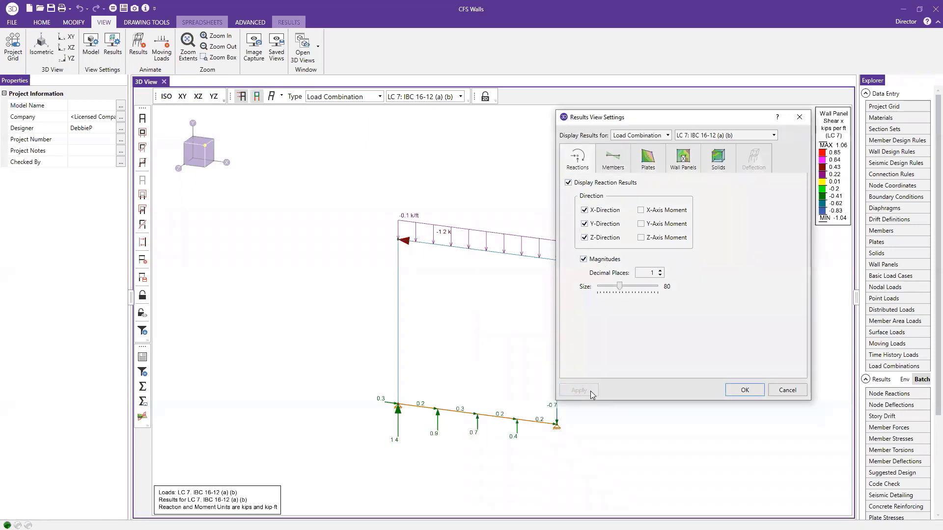
{"action": "left_click", "coordinate": [683, 158]}
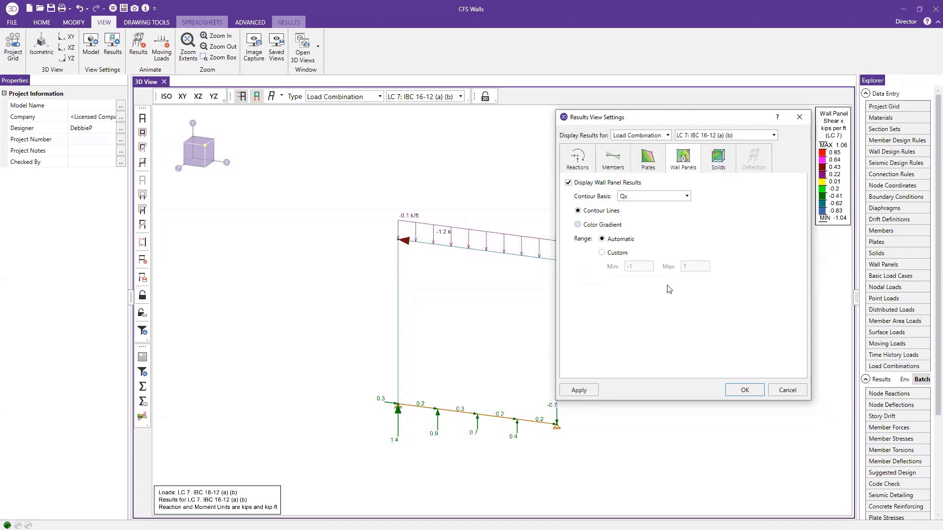
{"action": "left_click", "coordinate": [742, 389]}
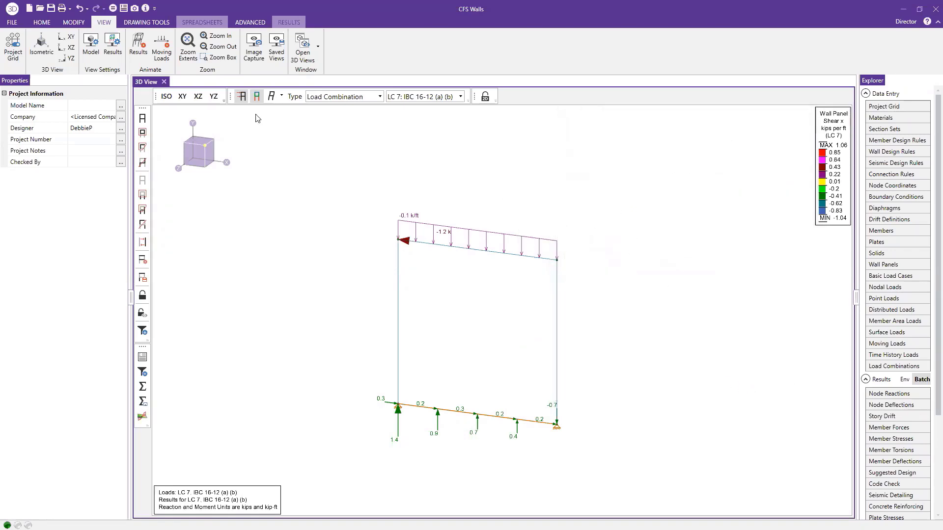
Hide the applied loads in the 3D view, and toggle the results display off and back on.
{"action": "left_click", "coordinate": [243, 98]}
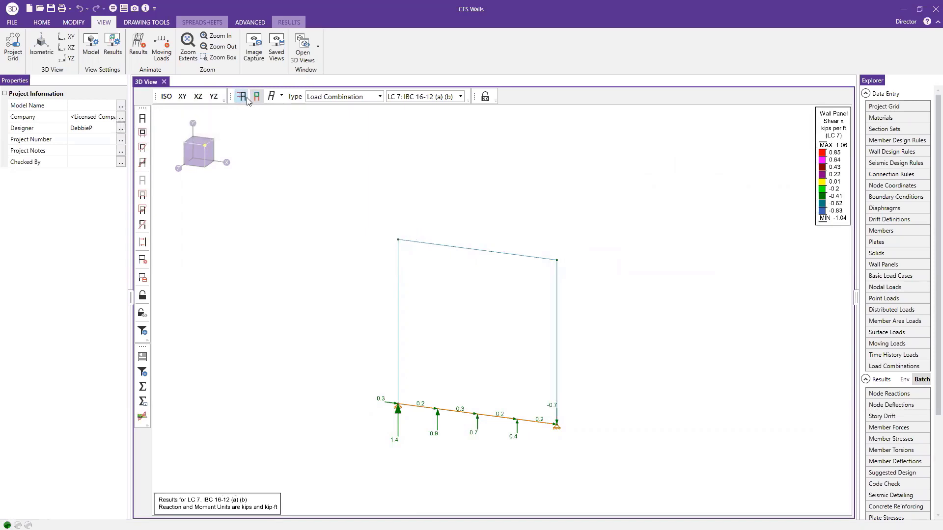
{"action": "left_click", "coordinate": [258, 96]}
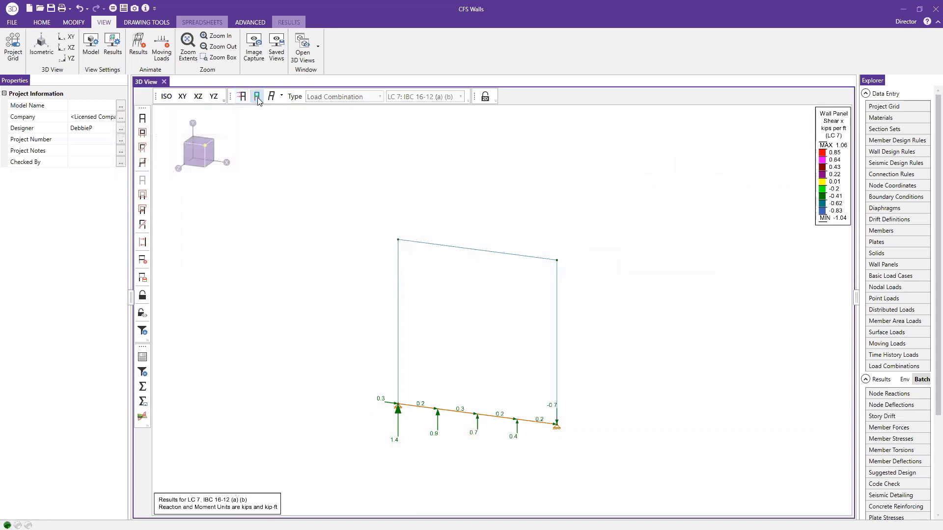
{"action": "left_click", "coordinate": [258, 97]}
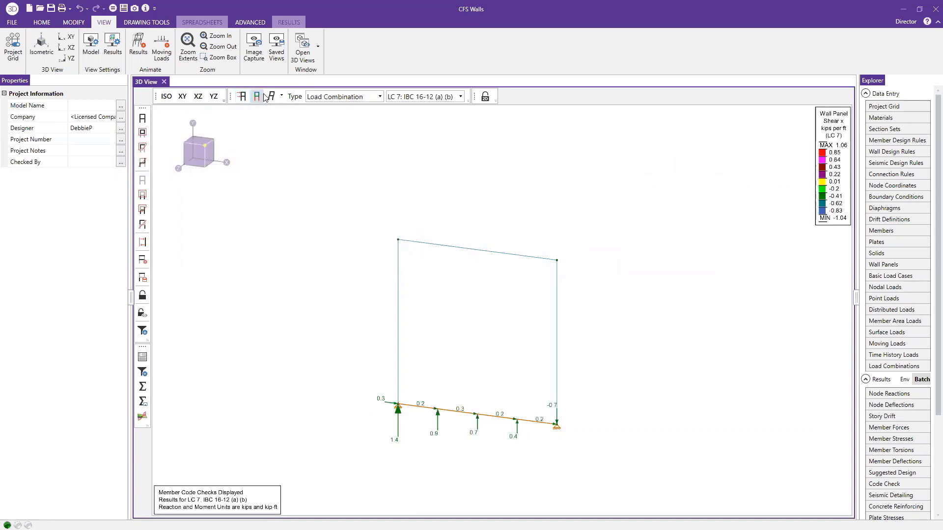
View the panel's meshed deflected shape for LC 7, and return to the display of reaction results.
{"action": "left_click", "coordinate": [272, 97]}
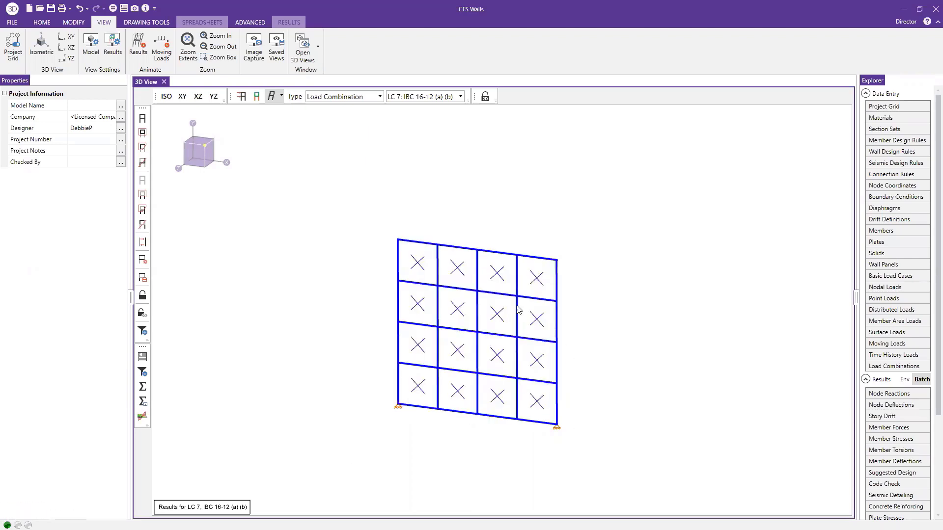
{"action": "left_click", "coordinate": [272, 97]}
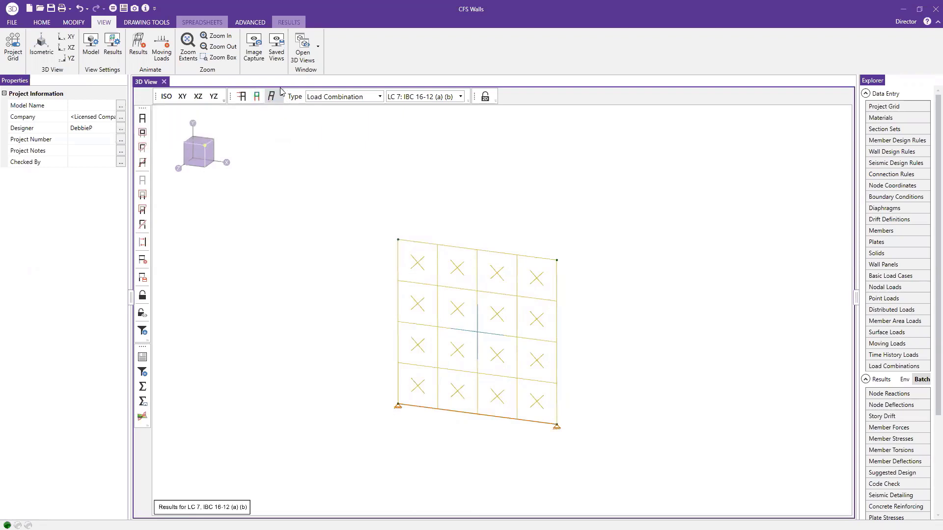
{"action": "left_click", "coordinate": [259, 113]}
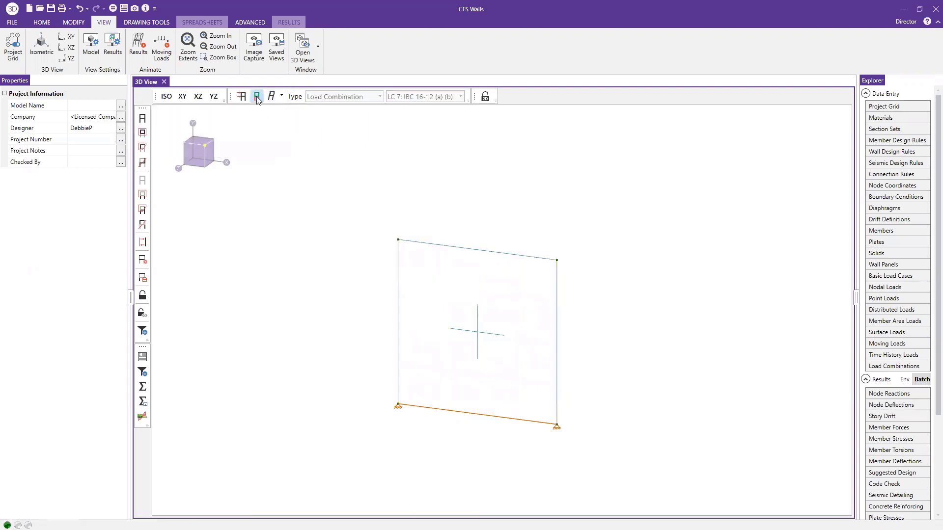
{"action": "left_click", "coordinate": [257, 98]}
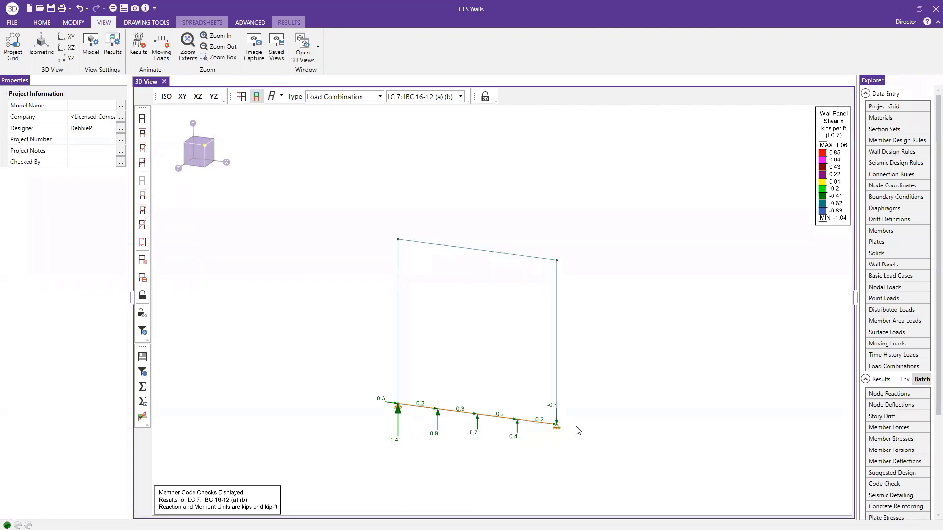
Open the node reactions by combination and examine WP1's Y reaction alongside the reactions drawn on the model.
{"action": "left_click_drag", "start_coordinate": [210, 156], "coordinate": [213, 153]}
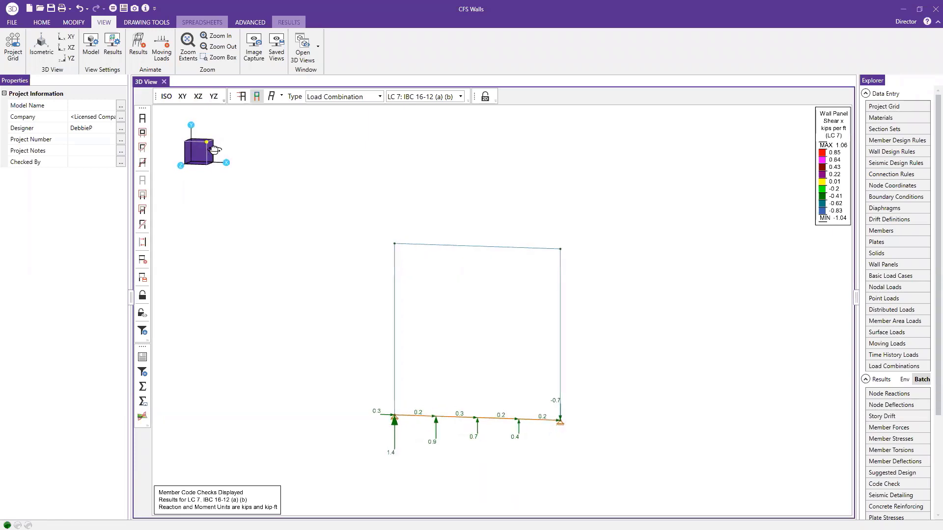
{"action": "left_click", "coordinate": [892, 395]}
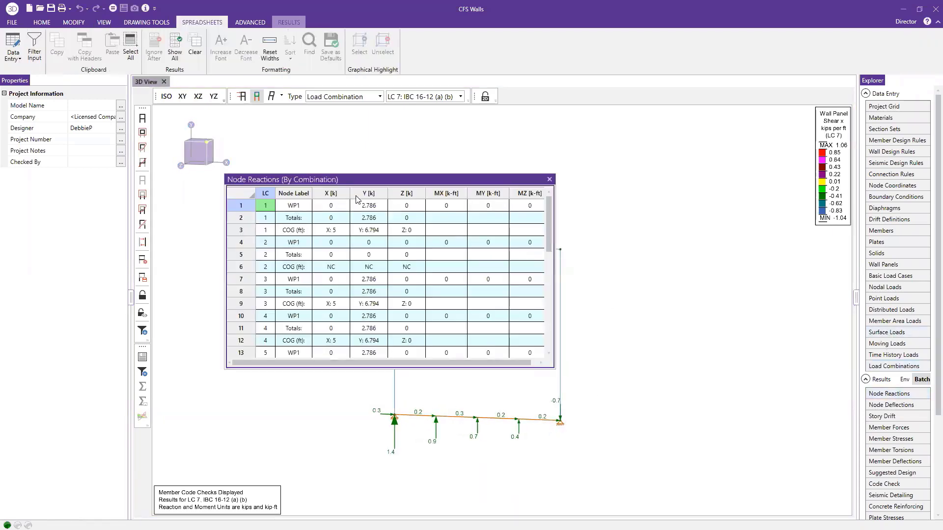
{"action": "left_click", "coordinate": [368, 206]}
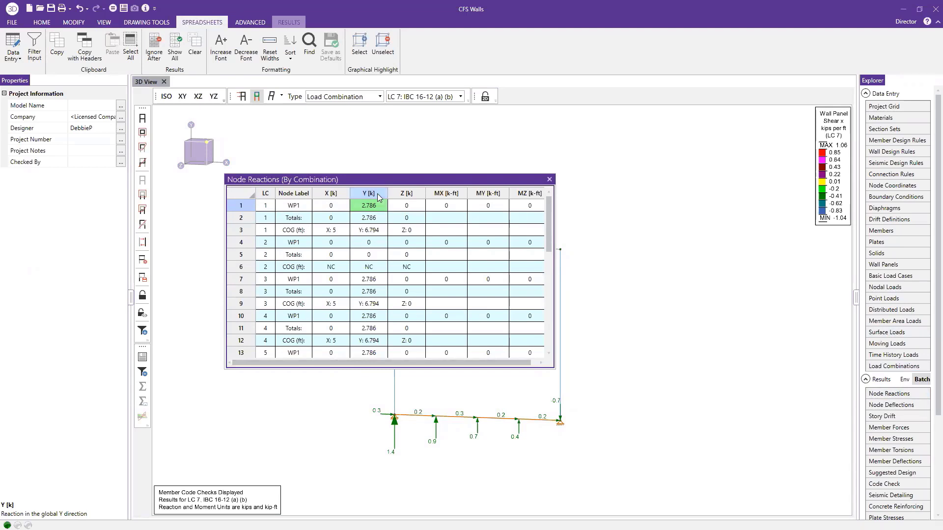
Close the node reactions after checking WP1's node label, and review the wall panels' approximate mesh size in the model settings without changing it.
{"action": "left_click", "coordinate": [296, 209]}
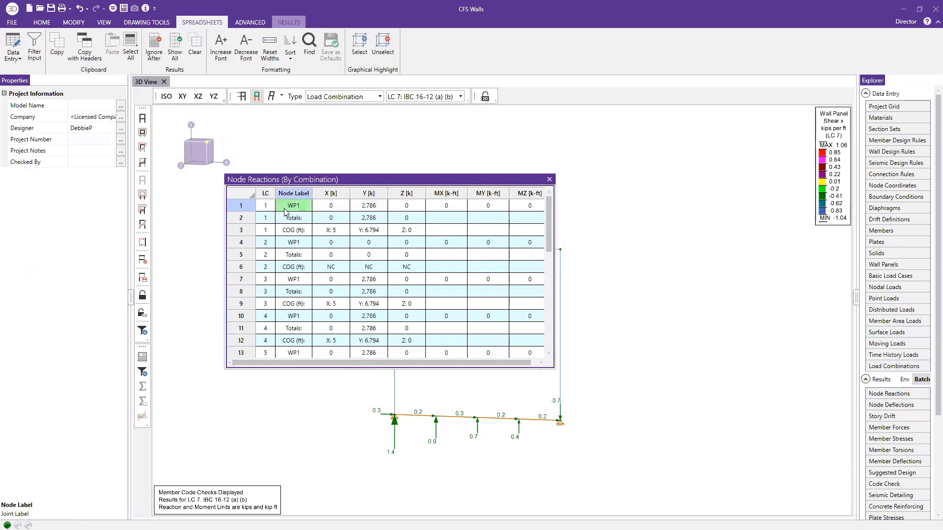
{"action": "left_click", "coordinate": [549, 180]}
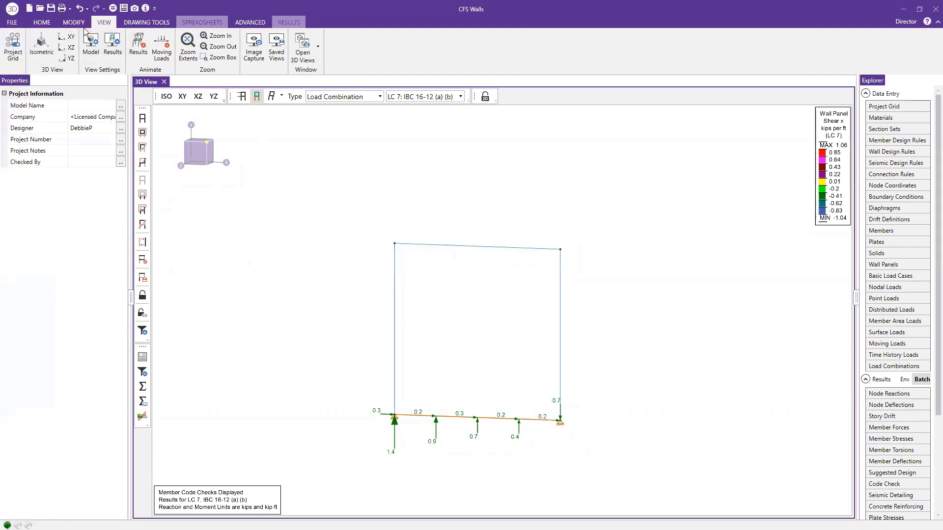
{"action": "left_click", "coordinate": [42, 22]}
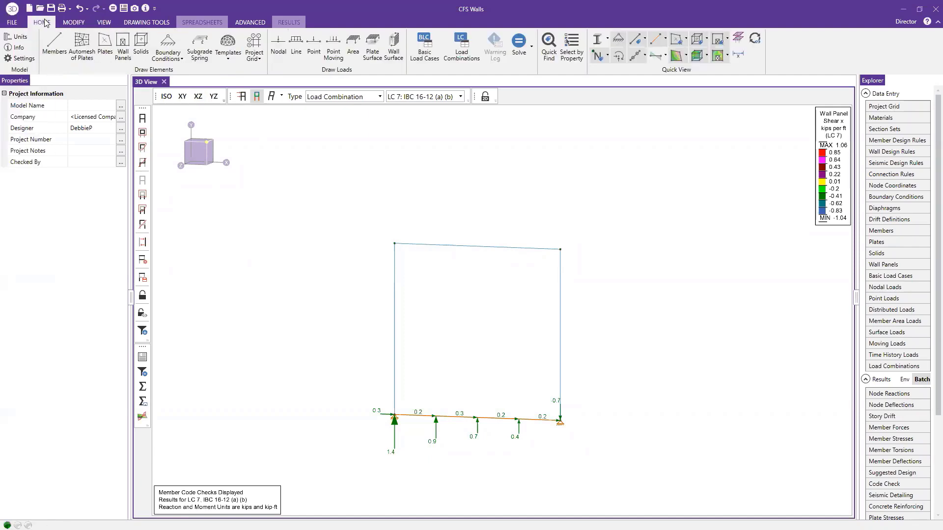
{"action": "left_click", "coordinate": [24, 59]}
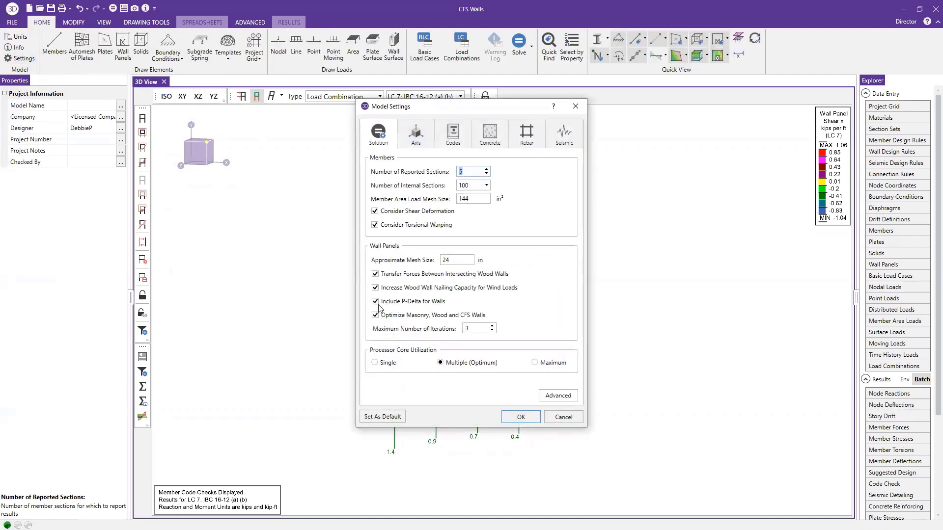
{"action": "left_click", "coordinate": [459, 259]}
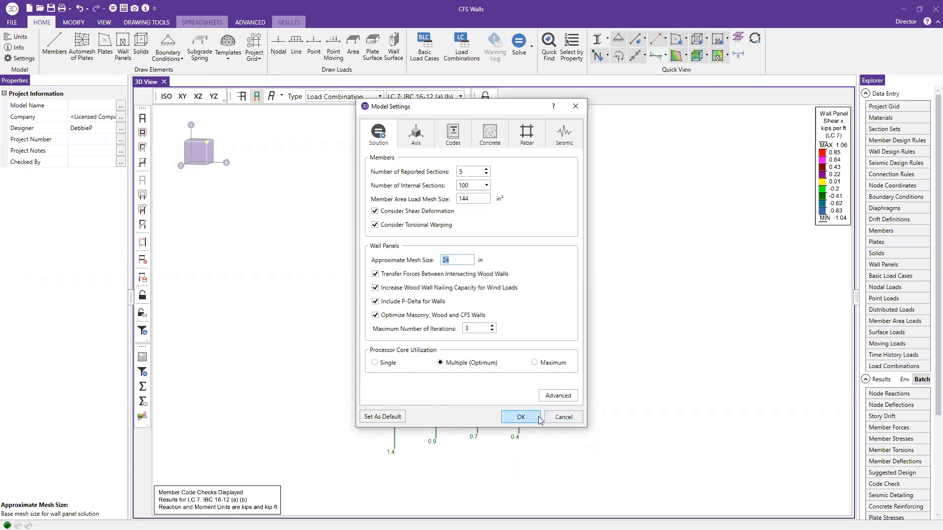
{"action": "left_click", "coordinate": [563, 417]}
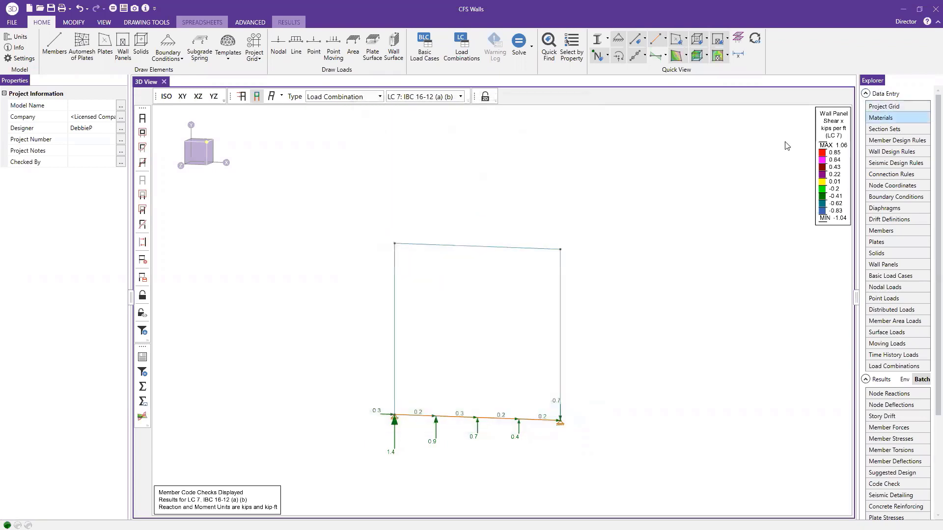
Switch to the presentation slides and advance to the slide on how the RISA system works.
{"action": "key", "text": "alt+Tab"}
{"action": "key", "text": "alt+Tab"}
{"action": "key", "text": "alt+Tab"}
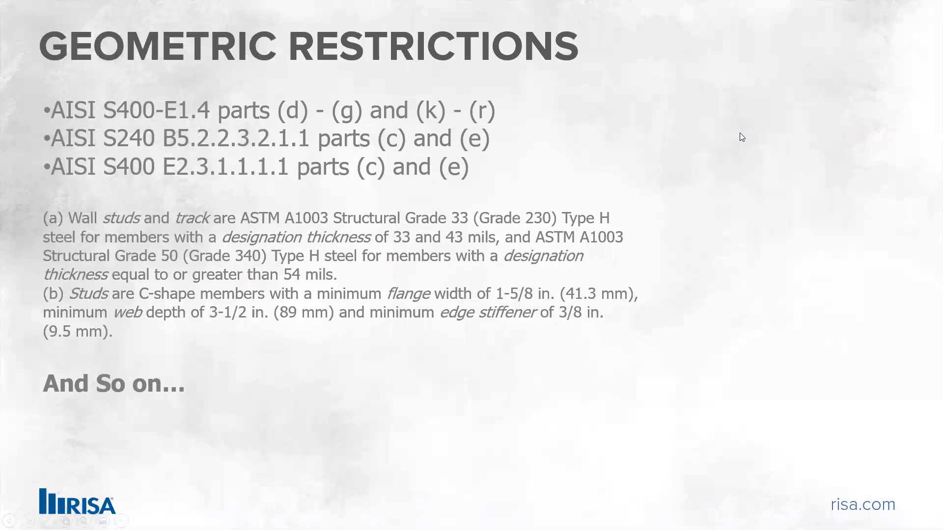
{"action": "key", "text": "Right"}
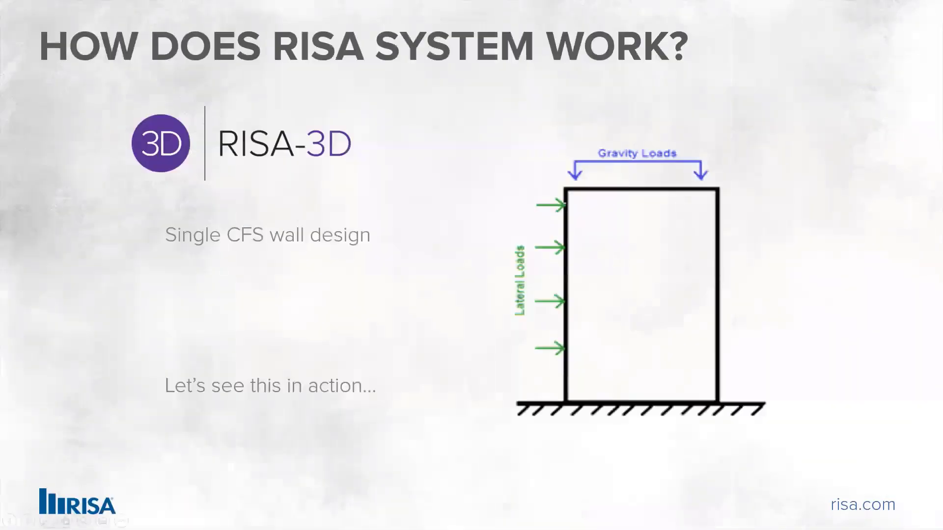
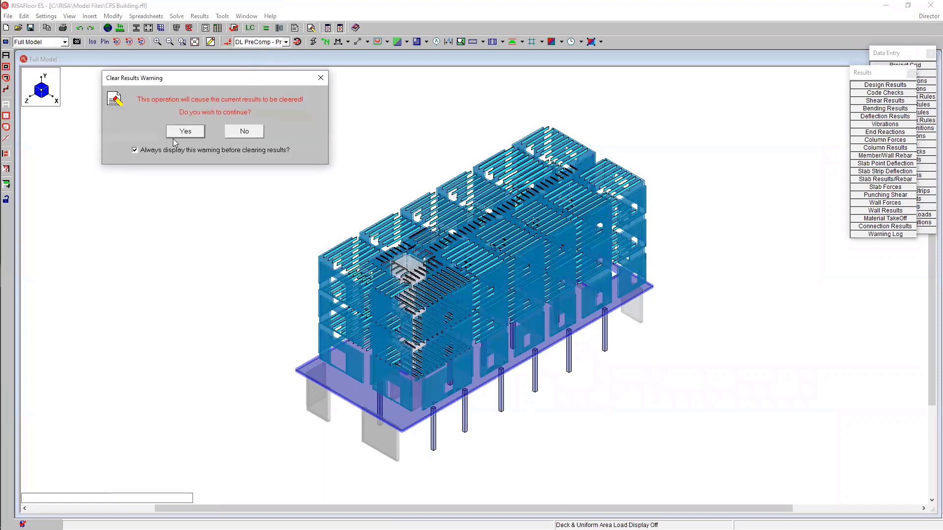
Accept clearing the current results and re-solve the CFS Building model in RISAFloor.
{"action": "left_click", "coordinate": [178, 135]}
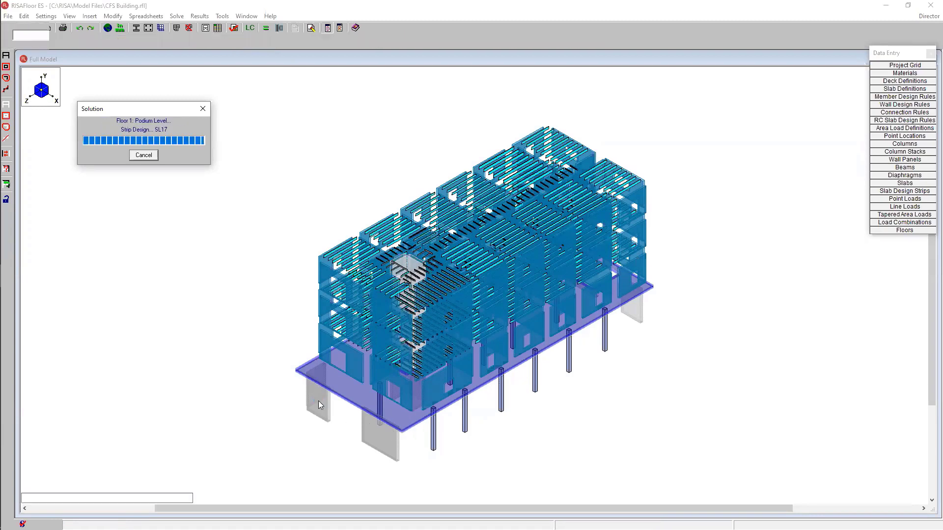
{"action": "left_click", "coordinate": [211, 367]}
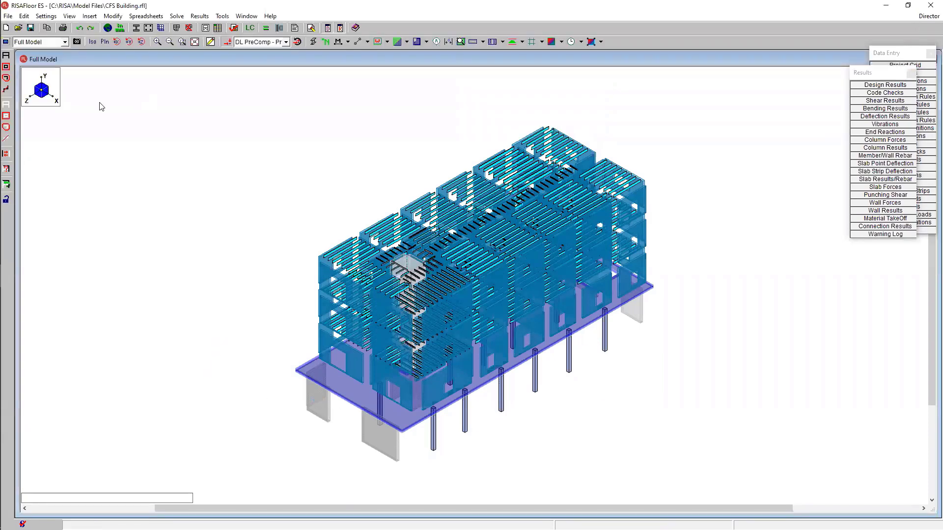
Show the Podium Level slab plan and set its slab rebar display to None.
{"action": "left_click", "coordinate": [45, 42]}
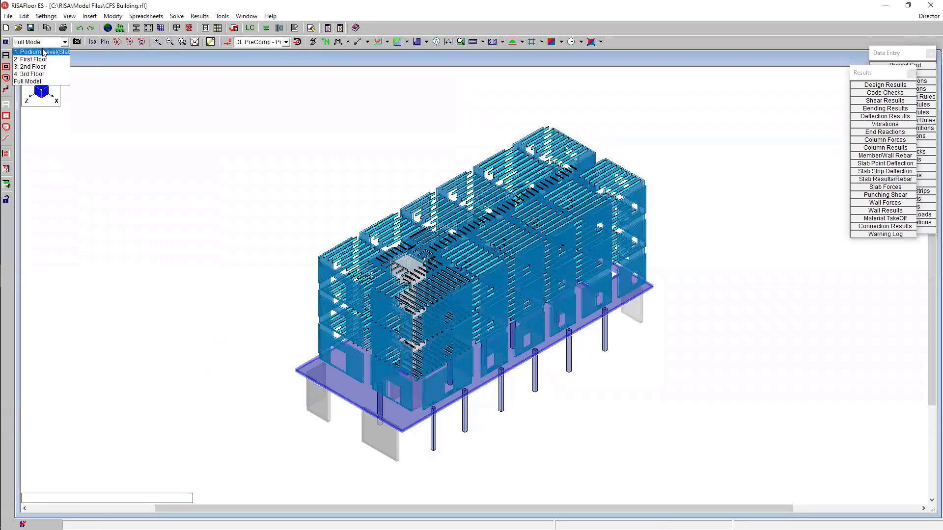
{"action": "left_click", "coordinate": [44, 52]}
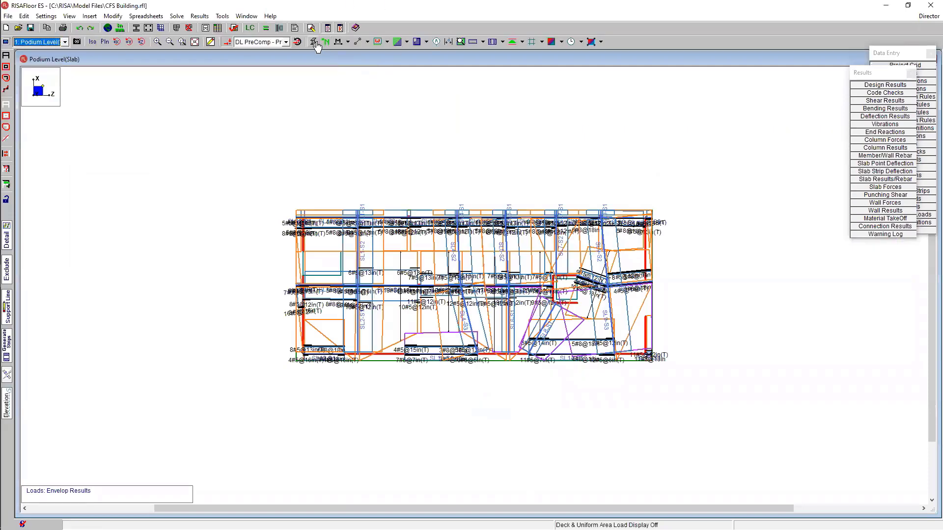
{"action": "left_click", "coordinate": [474, 43]}
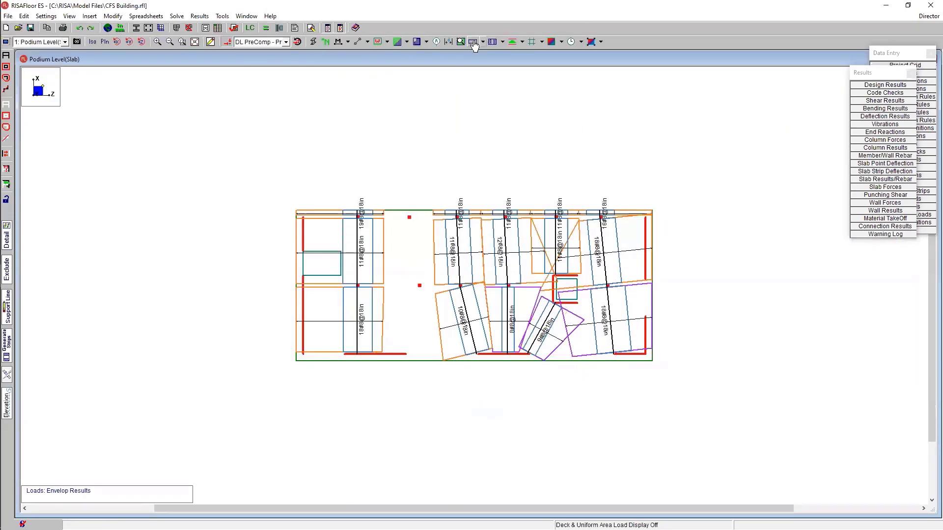
{"action": "left_click", "coordinate": [474, 44]}
{"action": "left_click", "coordinate": [482, 41]}
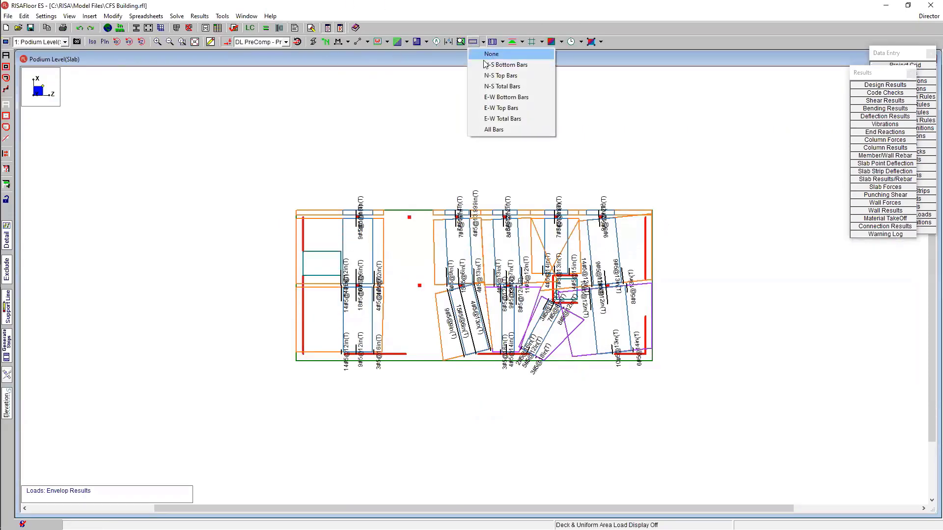
{"action": "left_click", "coordinate": [486, 55]}
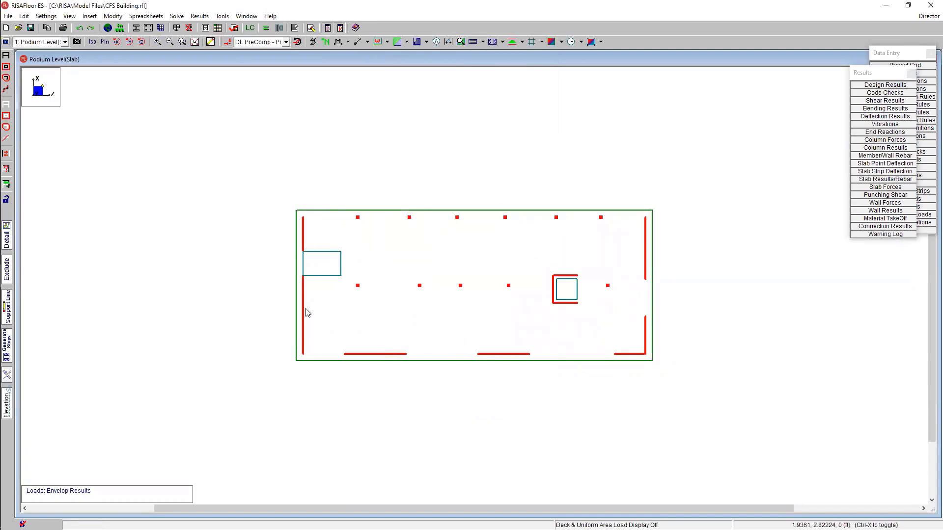
View the podium slab rendered, return to wireframe, and inspect the level isometrically before restoring the plan view.
{"action": "left_click", "coordinate": [312, 42]}
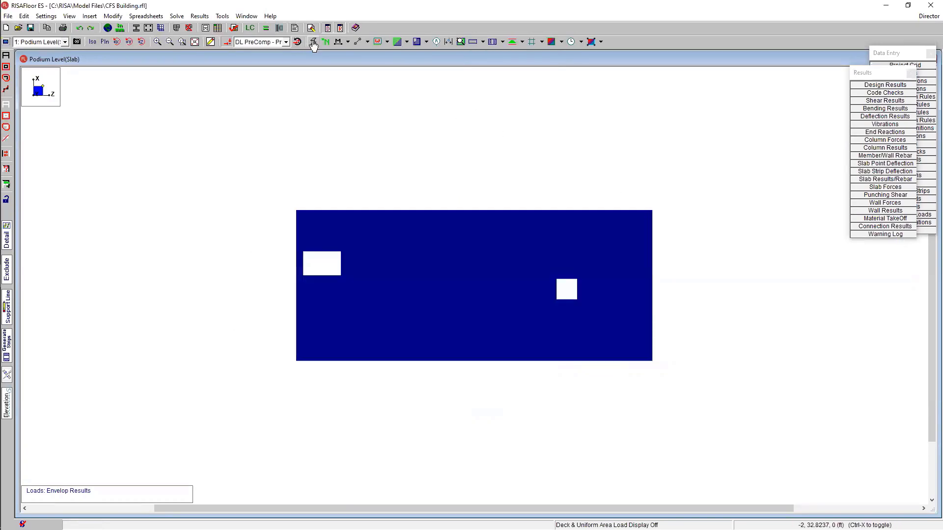
{"action": "left_click", "coordinate": [313, 43]}
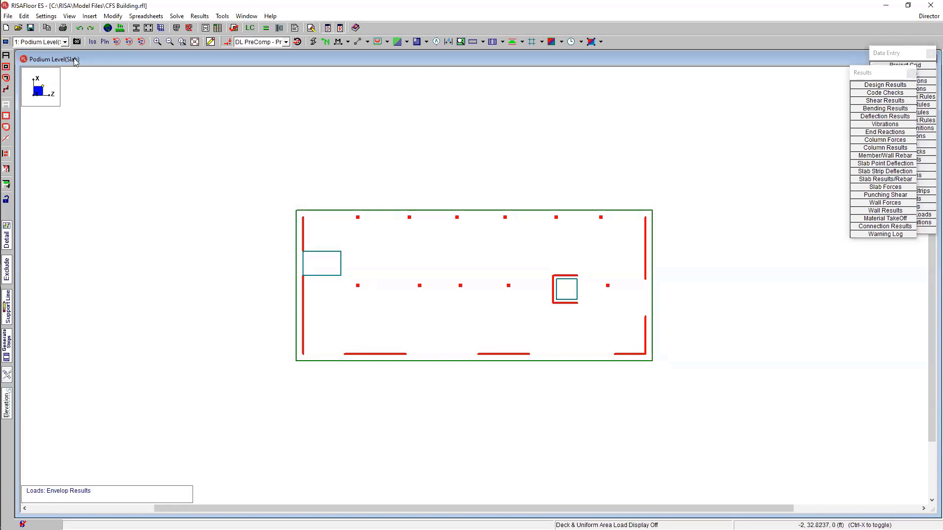
{"action": "left_click", "coordinate": [51, 42]}
{"action": "left_click", "coordinate": [47, 52]}
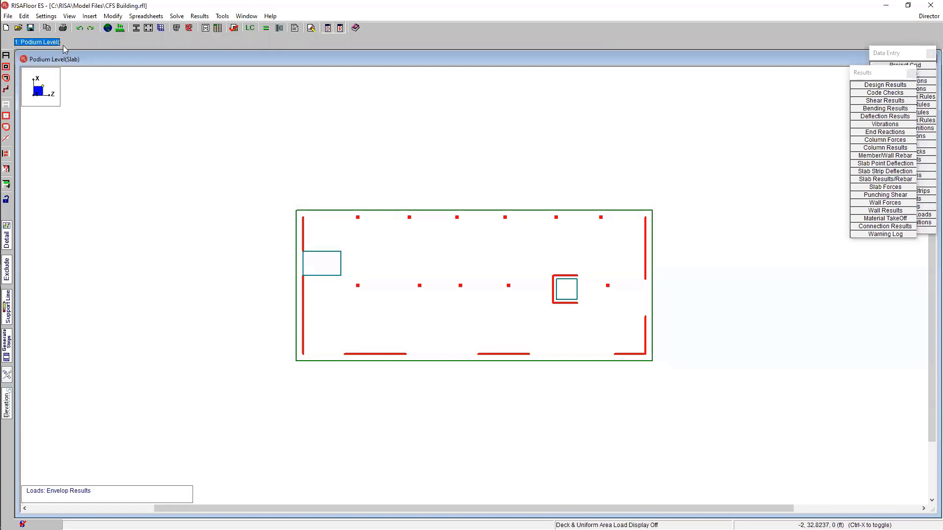
{"action": "left_click", "coordinate": [92, 42]}
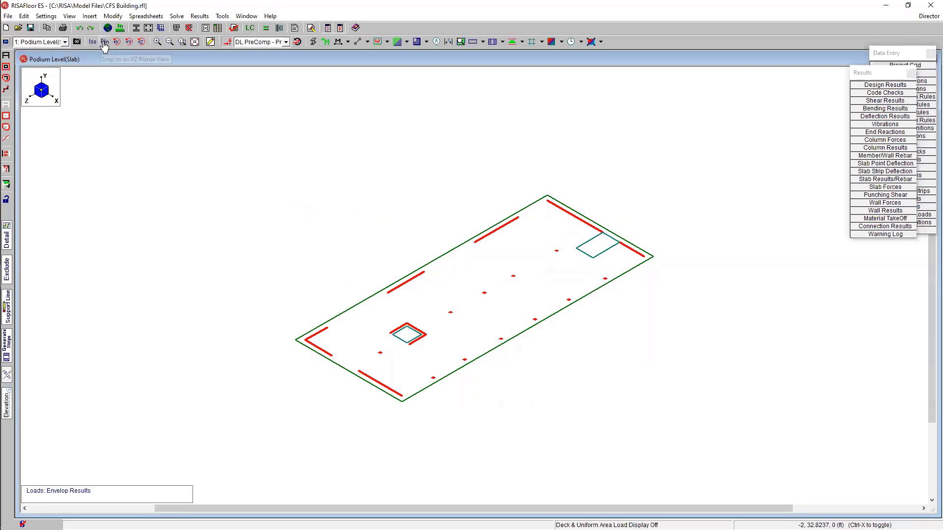
{"action": "left_click", "coordinate": [105, 42]}
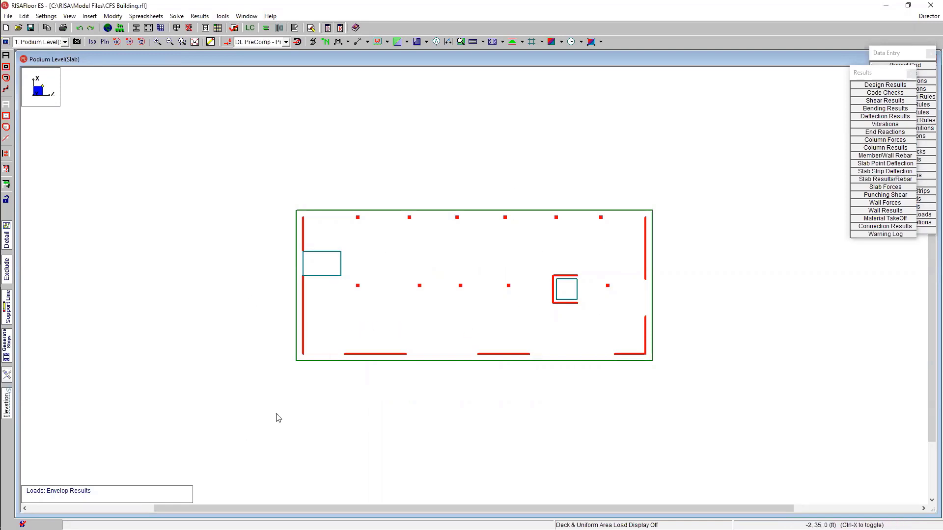
Show the First Floor plan and examine its joist design results and end reactions.
{"action": "left_click", "coordinate": [45, 43]}
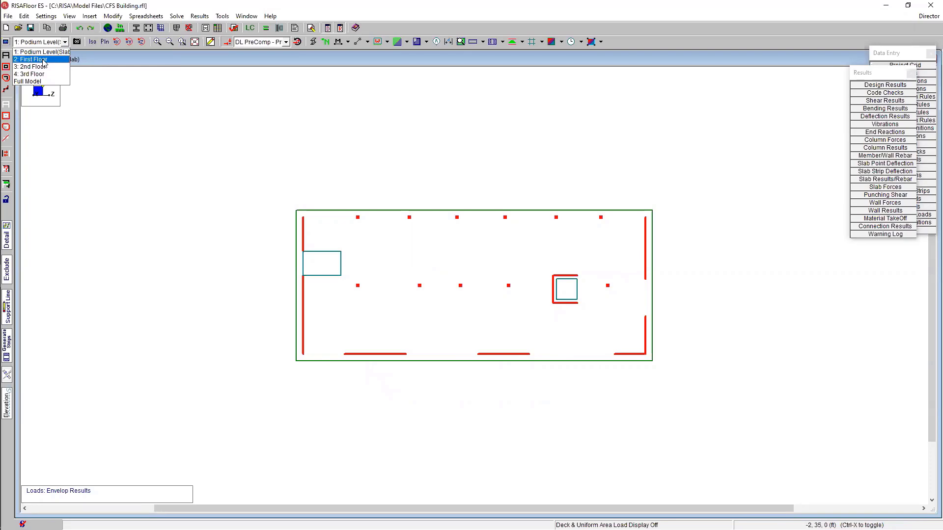
{"action": "left_click", "coordinate": [43, 59]}
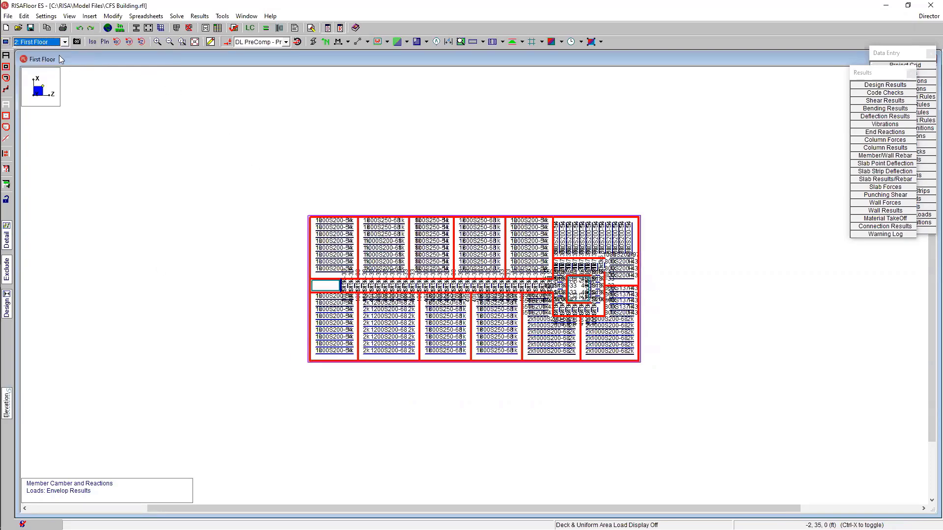
{"action": "scroll", "coordinate": [350, 230], "scroll_direction": "up", "scroll_amount": 2}
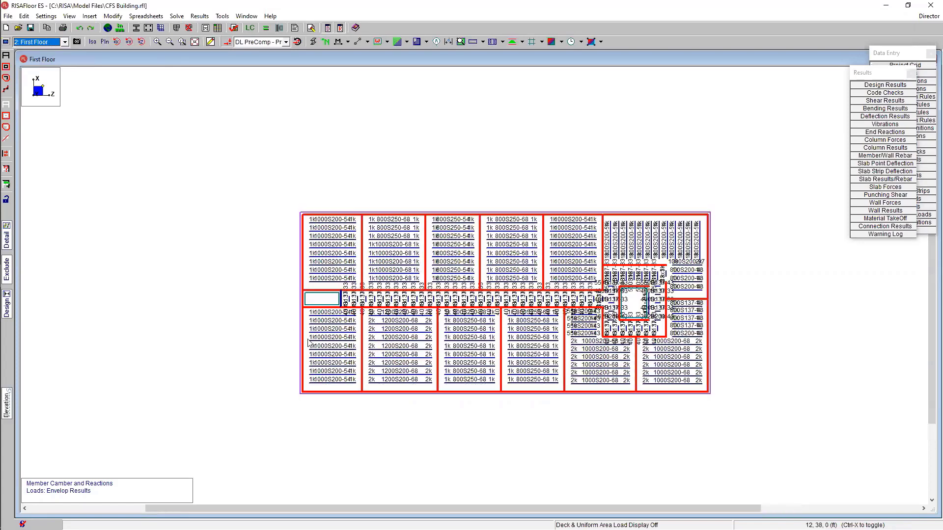
{"action": "scroll", "coordinate": [372, 282], "scroll_direction": "up", "scroll_amount": 1}
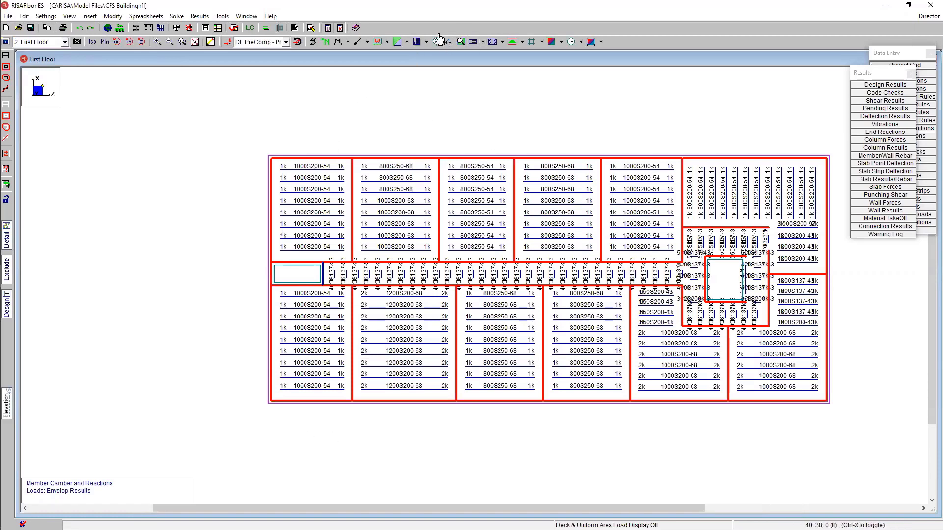
Label the first-floor members by shape instead of design results.
{"action": "left_click", "coordinate": [368, 42]}
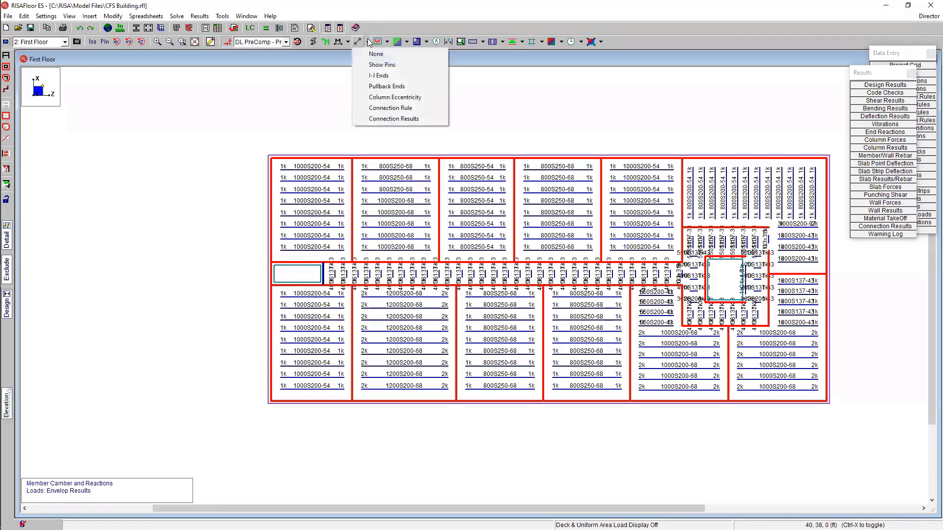
{"action": "left_click", "coordinate": [368, 42]}
{"action": "left_click", "coordinate": [347, 41]}
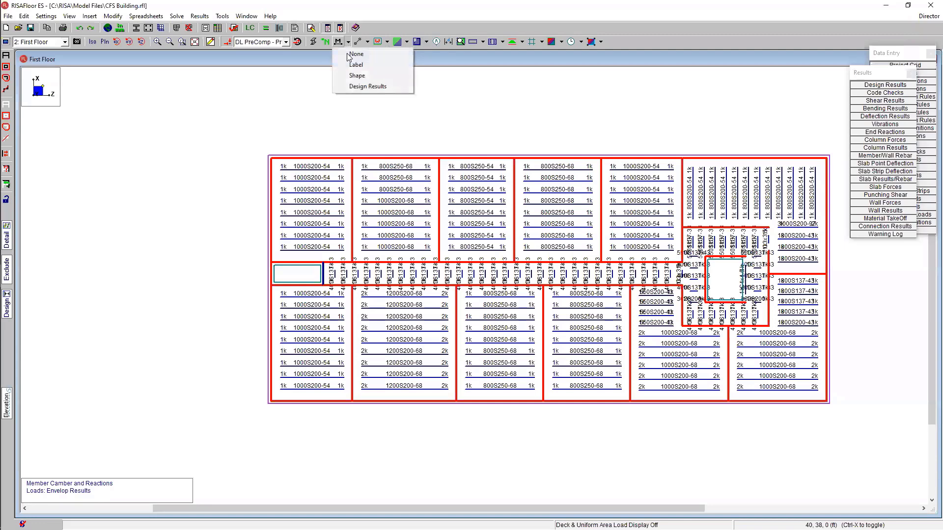
{"action": "left_click", "coordinate": [361, 76]}
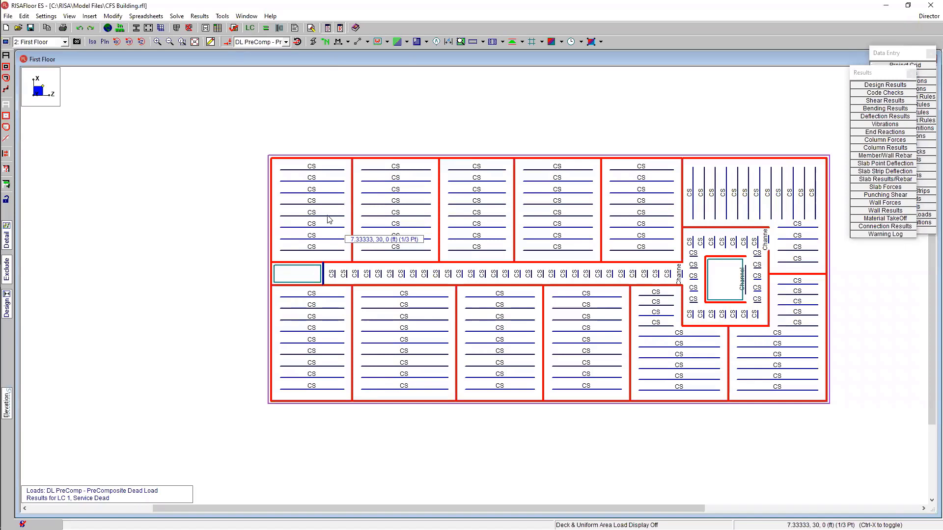
Inspect wall panel WP27A's design method, design rule and stud data in the Wall Panel Editor, and close it without changes.
{"action": "double_click", "coordinate": [353, 245]}
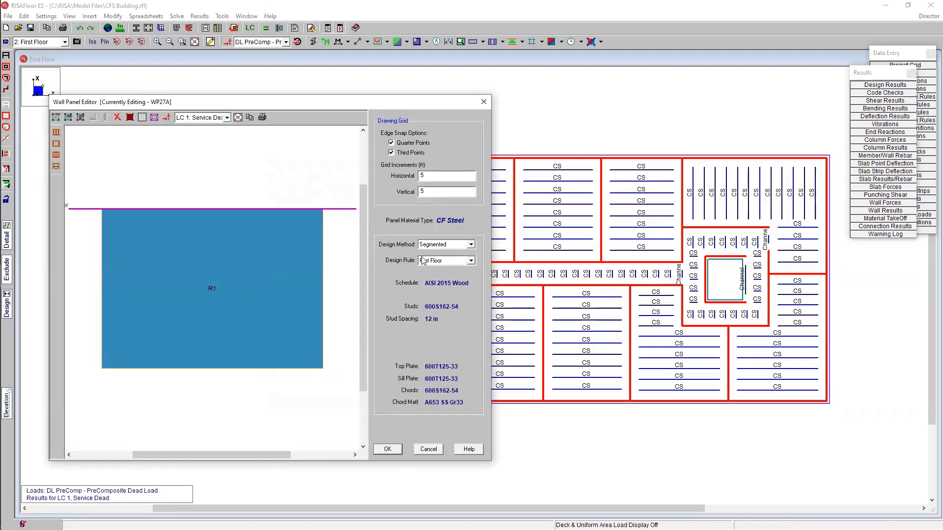
{"action": "left_click", "coordinate": [418, 450]}
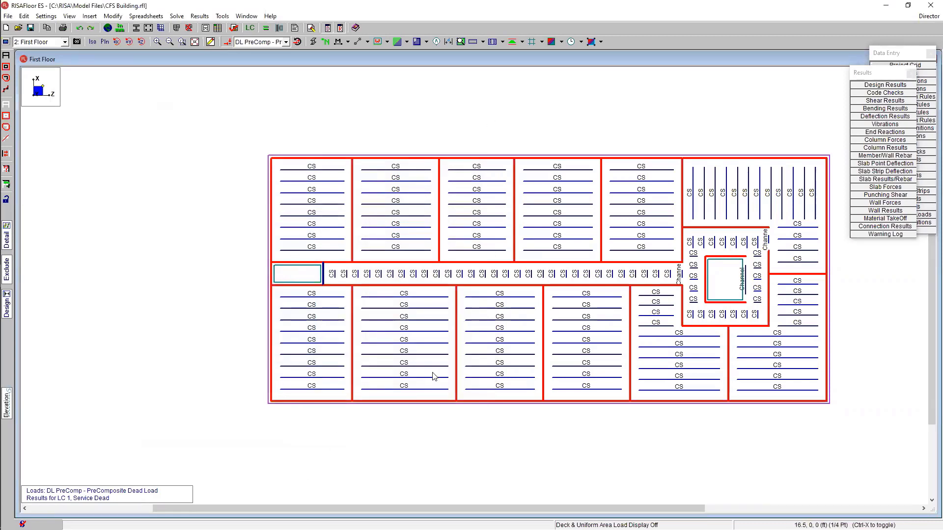
{"action": "scroll", "coordinate": [459, 313], "scroll_direction": "up", "scroll_amount": 1}
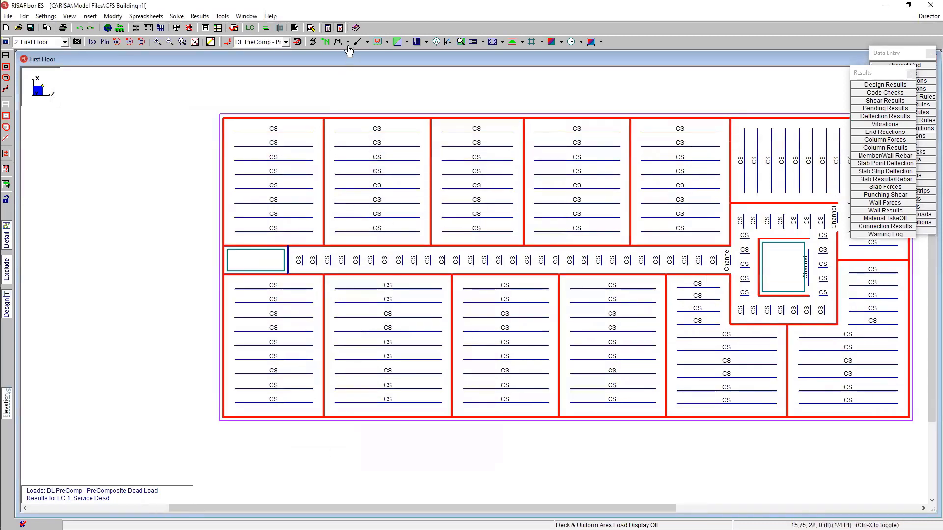
{"action": "scroll", "coordinate": [244, 296], "scroll_direction": "down", "scroll_amount": 1}
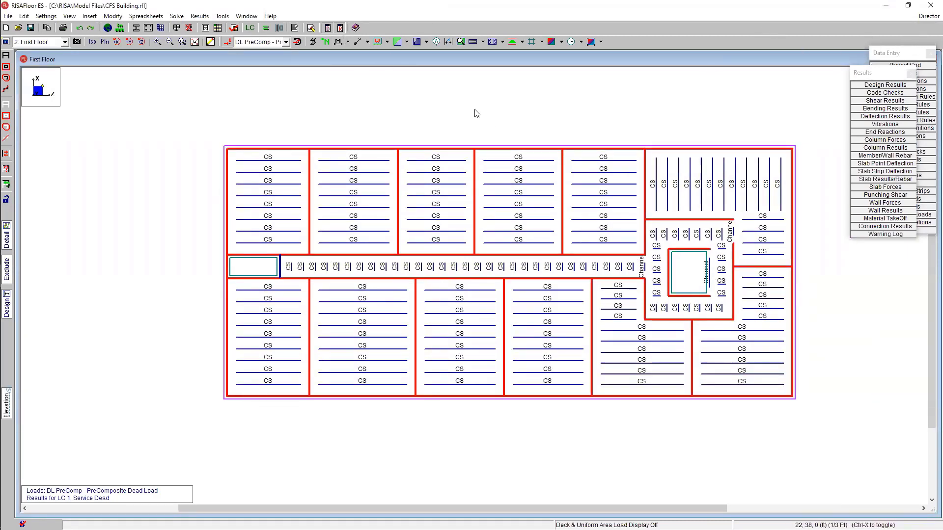
Display the area loads including the default load on the first floor, and move the Data Entry and Results palettes clear of the legend.
{"action": "left_click", "coordinate": [417, 43]}
{"action": "left_click", "coordinate": [889, 51]}
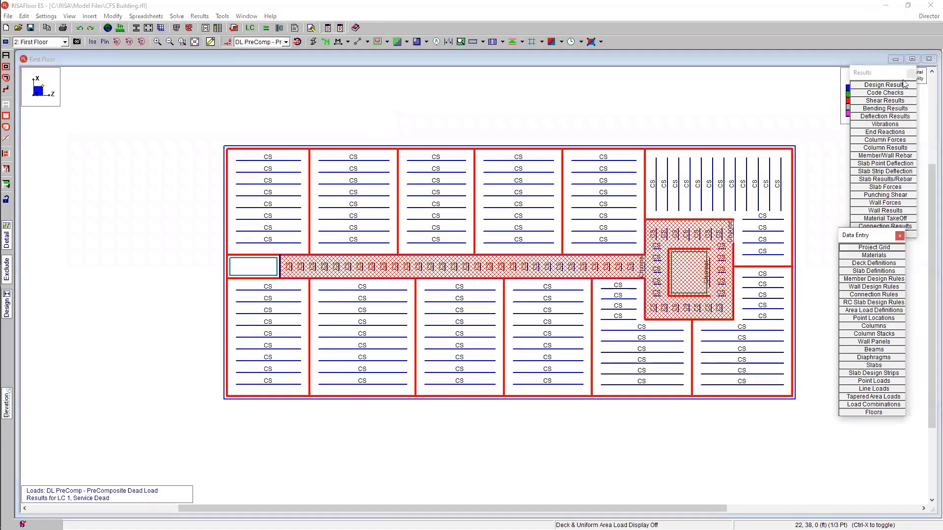
{"action": "left_click", "coordinate": [416, 41]}
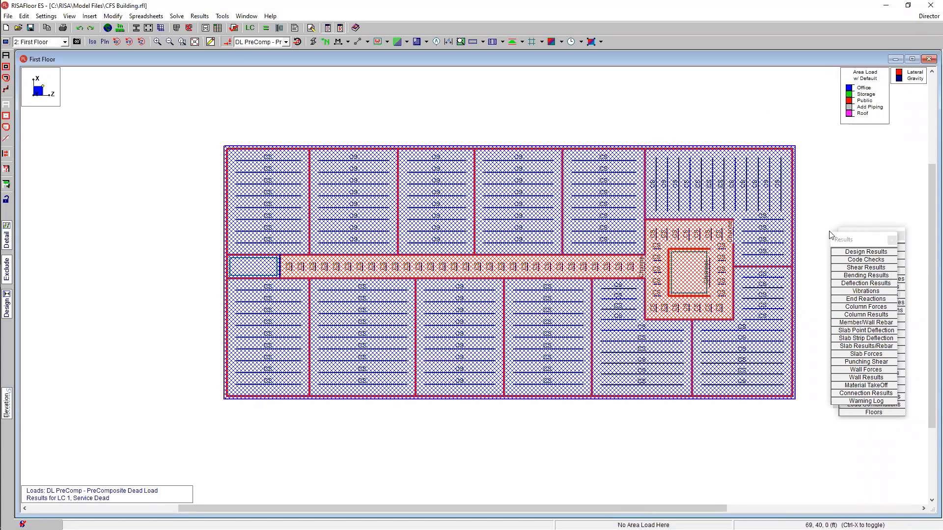
{"action": "left_click_drag", "start_coordinate": [863, 239], "coordinate": [854, 289]}
{"action": "left_click", "coordinate": [880, 235]}
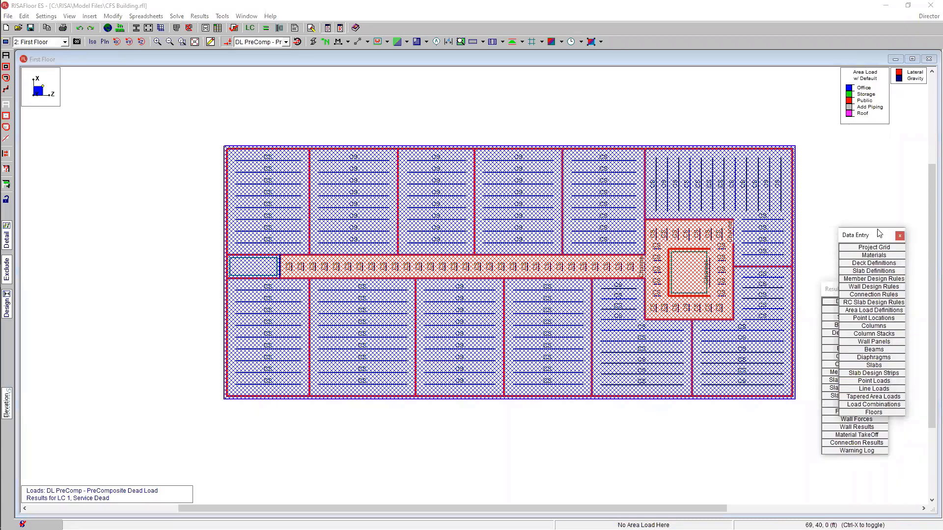
Move the Data Entry palette aside, review the dead, live and dynamic loads in the Area Load Definitions, and close the spreadsheet.
{"action": "left_click_drag", "start_coordinate": [879, 234], "coordinate": [895, 146]}
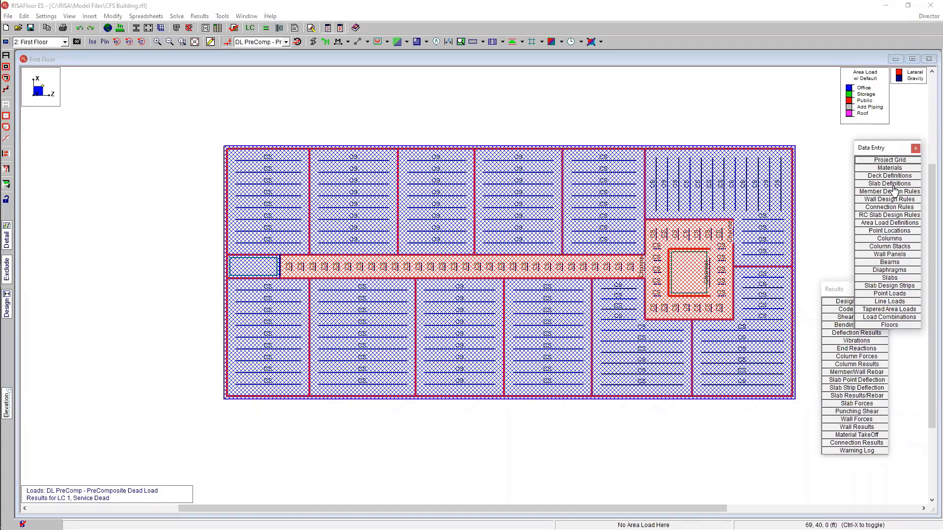
{"action": "left_click", "coordinate": [882, 223]}
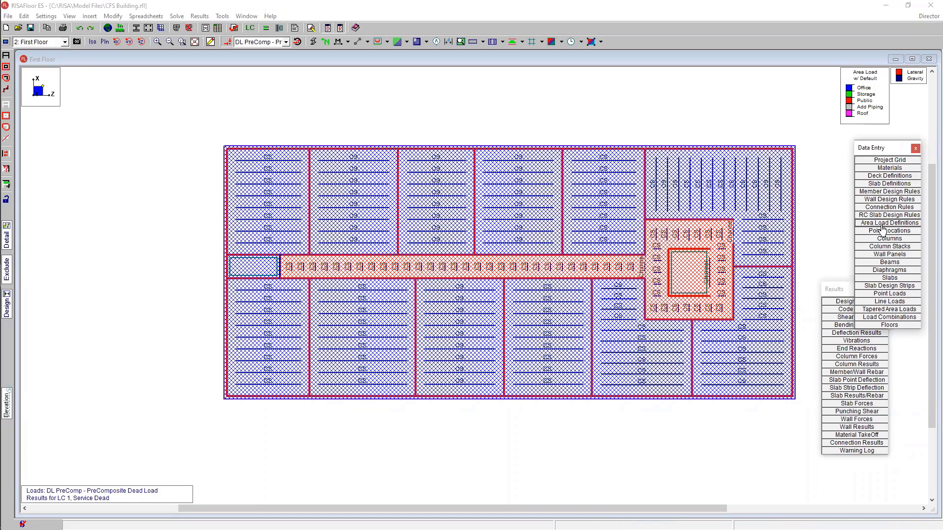
{"action": "left_click", "coordinate": [223, 158]}
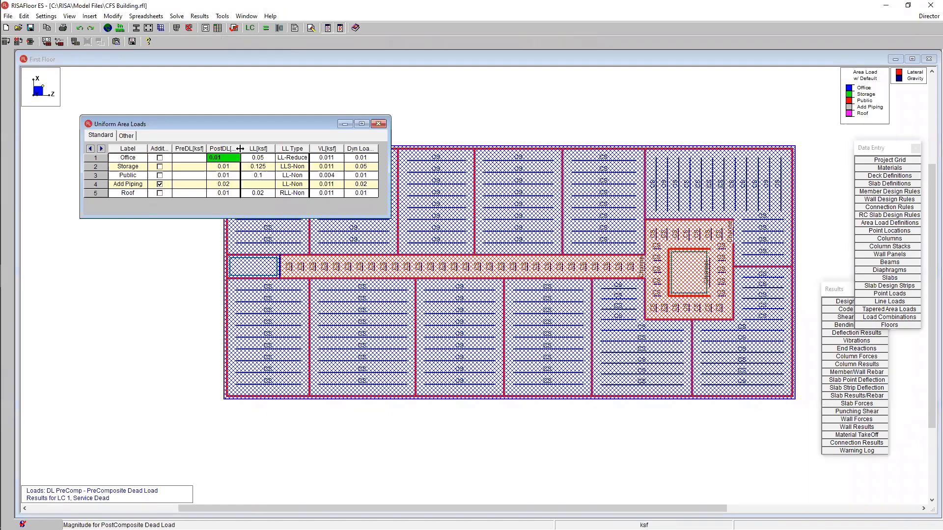
{"action": "left_click_drag", "start_coordinate": [241, 148], "coordinate": [249, 148]}
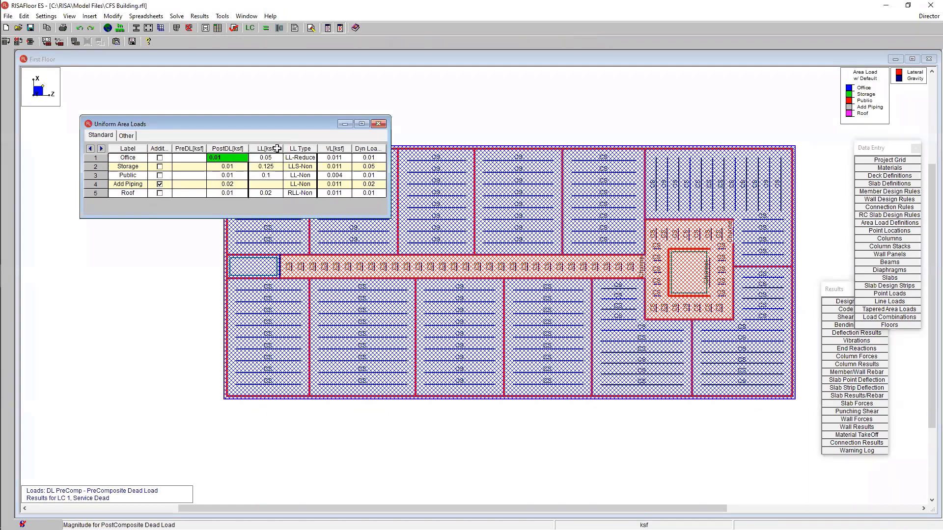
{"action": "left_click", "coordinate": [267, 157]}
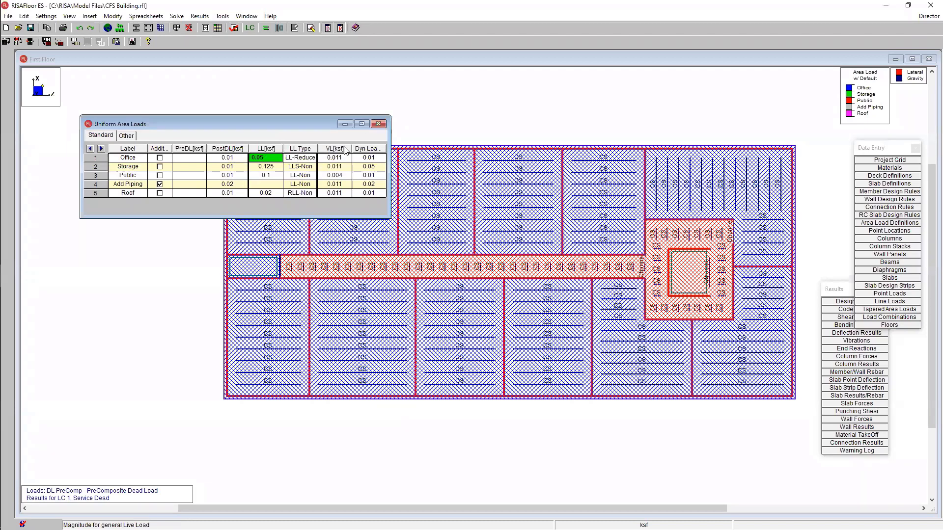
{"action": "left_click", "coordinate": [366, 158]}
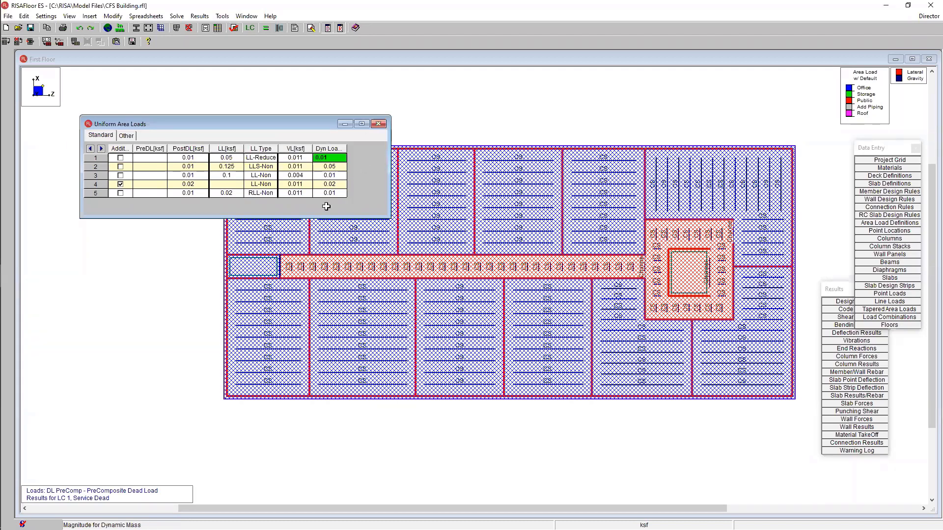
{"action": "left_click_drag", "start_coordinate": [346, 147], "coordinate": [357, 149]}
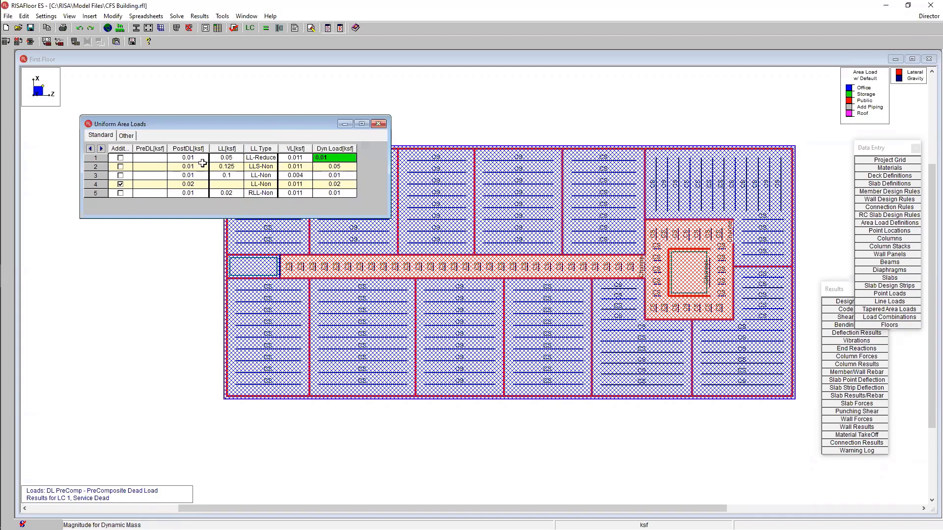
{"action": "left_click", "coordinate": [100, 350]}
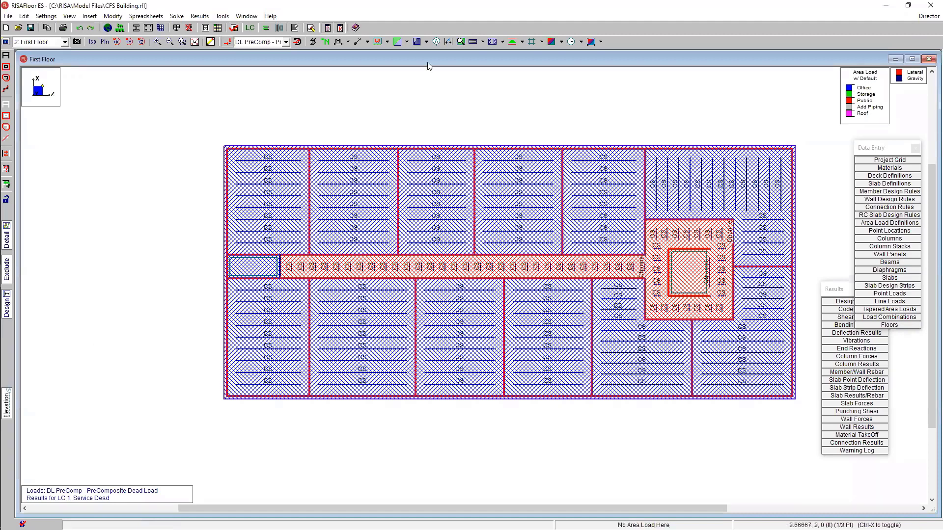
Label the first-floor members with their design results and end reactions, hide the area loads, and examine the joist labels.
{"action": "left_click", "coordinate": [348, 41]}
{"action": "left_click", "coordinate": [357, 85]}
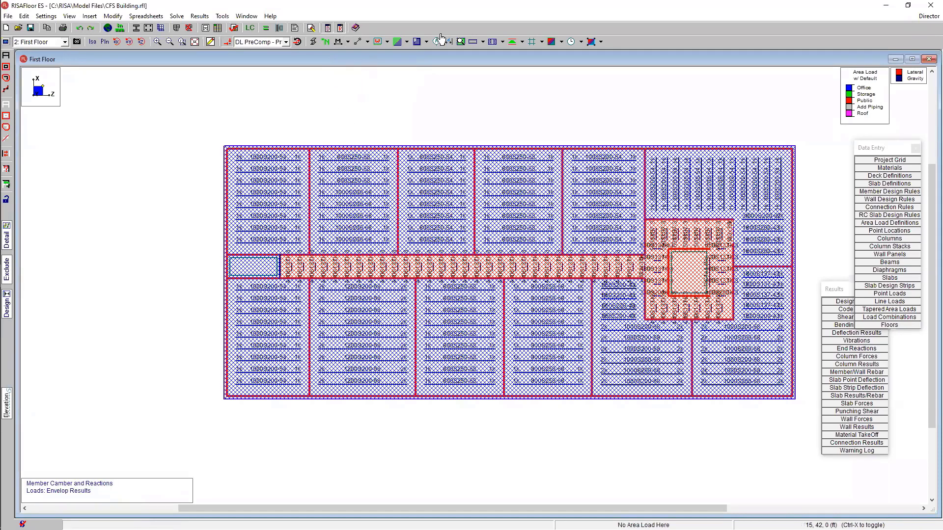
{"action": "left_click", "coordinate": [417, 42]}
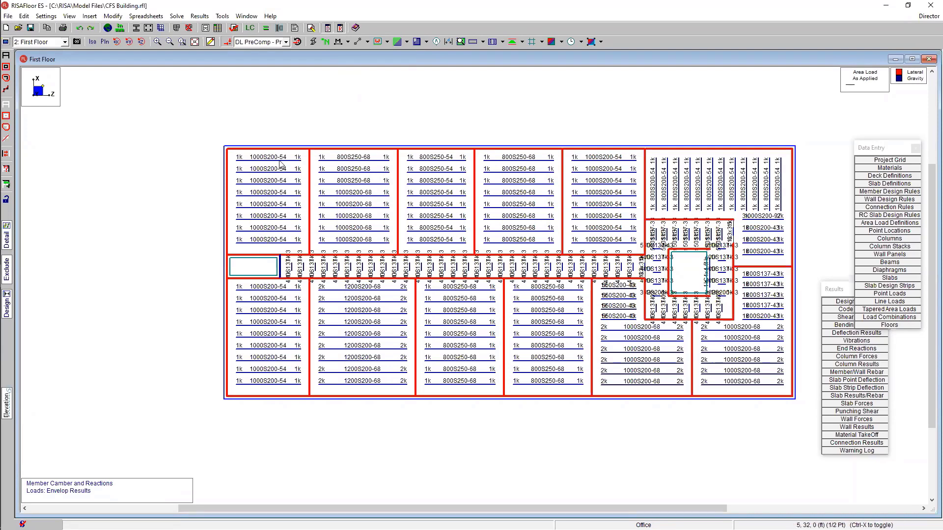
{"action": "scroll", "coordinate": [270, 240], "scroll_direction": "up", "scroll_amount": 3}
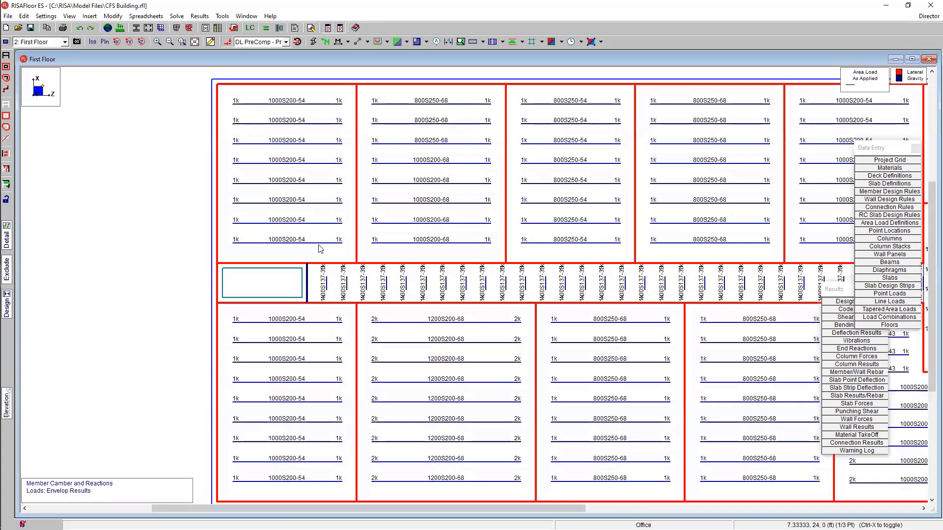
{"action": "scroll", "coordinate": [231, 275], "scroll_direction": "down", "scroll_amount": 1}
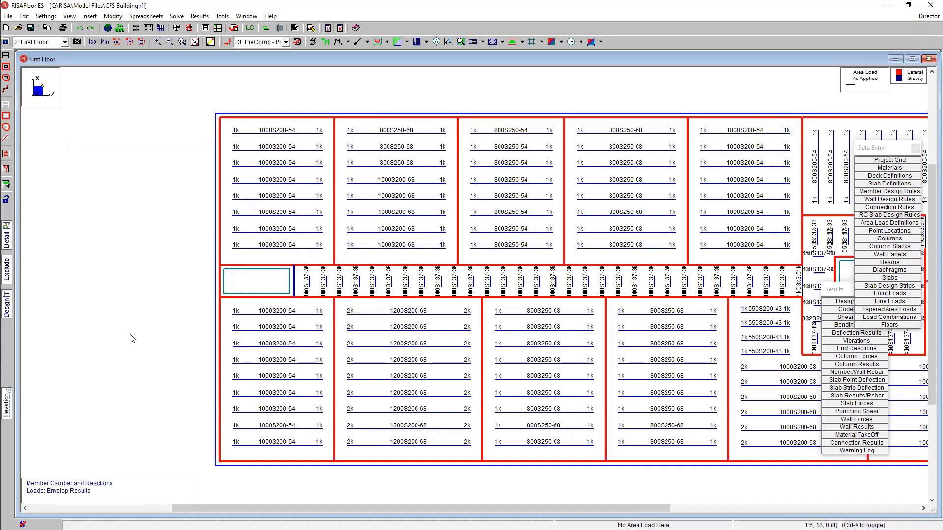
Inspect the wall panel beside the opening at the corridor's end in the Wall Panel Editor, and close it without changes.
{"action": "scroll", "coordinate": [130, 337], "scroll_direction": "down", "scroll_amount": 2}
{"action": "scroll", "coordinate": [237, 304], "scroll_direction": "up", "scroll_amount": 2}
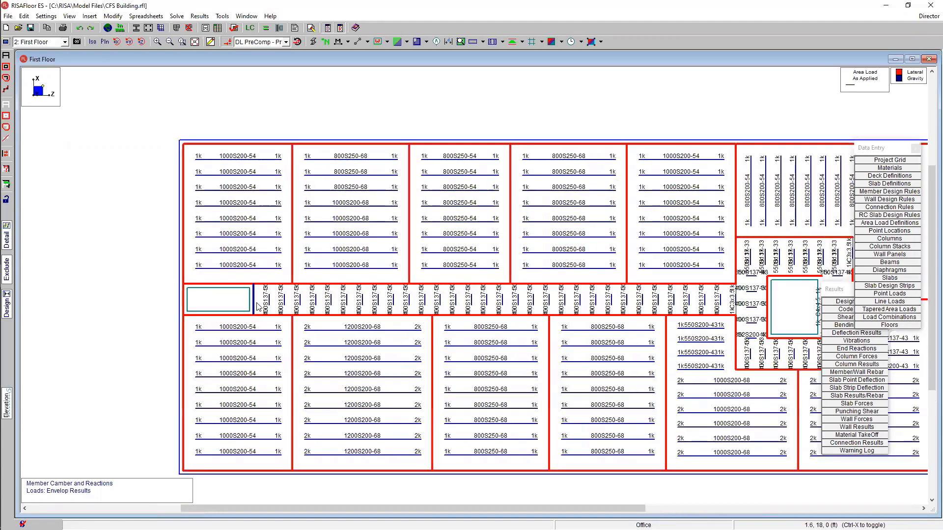
{"action": "double_click", "coordinate": [258, 299]}
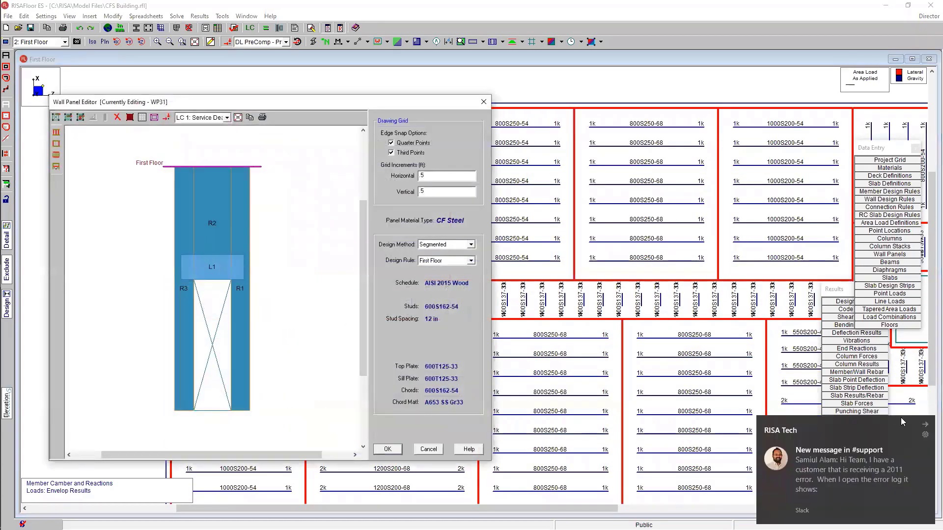
{"action": "left_click", "coordinate": [924, 427]}
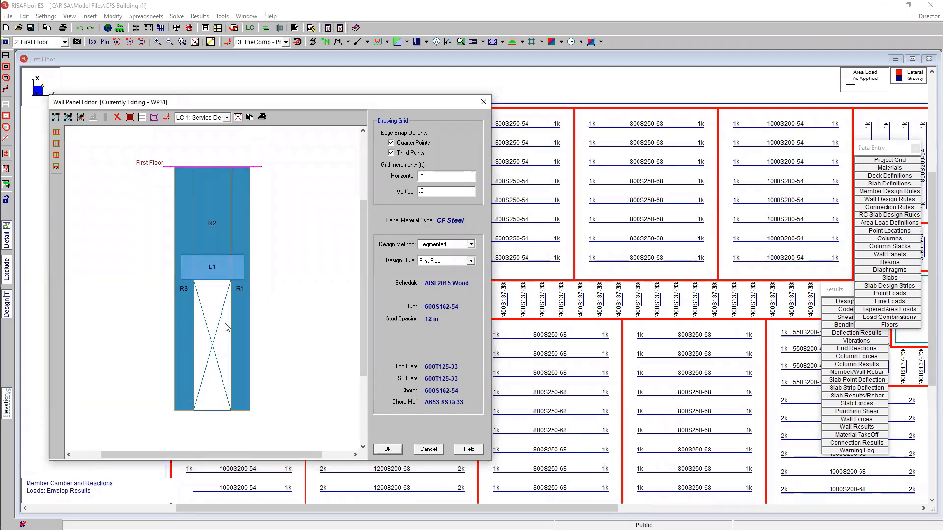
{"action": "left_click", "coordinate": [431, 449]}
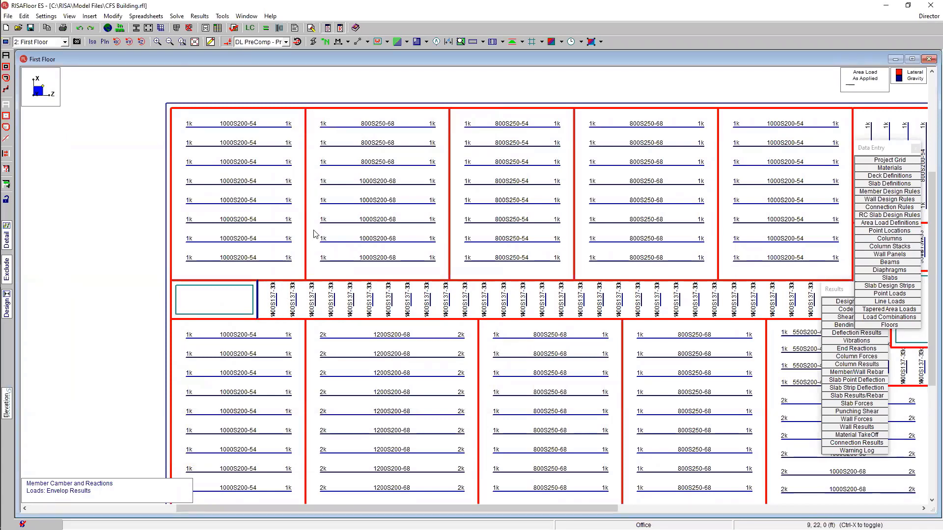
Review the shear, bending and deflection checks in an enlarged detail report for the top 1000S200-54 joist below the corridor's opening, and close it.
{"action": "scroll", "coordinate": [204, 305], "scroll_direction": "down", "scroll_amount": 1}
{"action": "scroll", "coordinate": [203, 334], "scroll_direction": "down", "scroll_amount": 2}
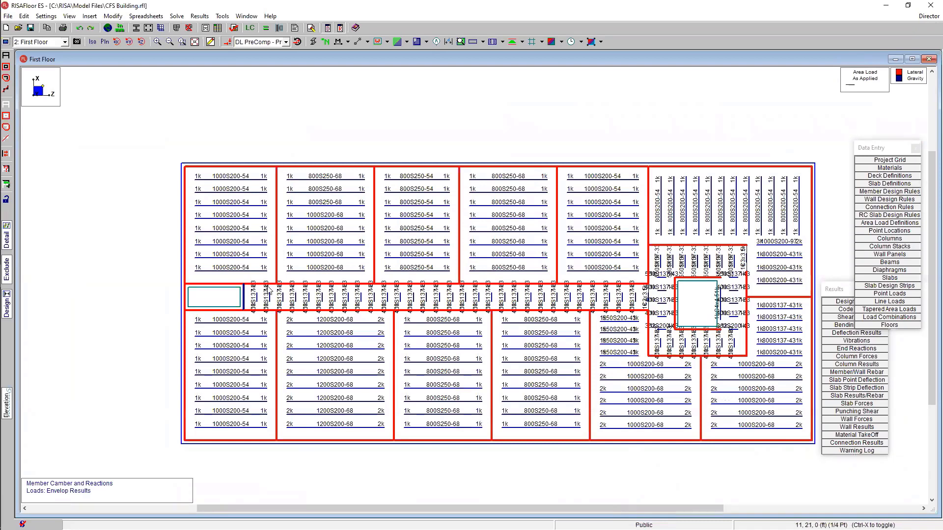
{"action": "scroll", "coordinate": [207, 287], "scroll_direction": "down", "scroll_amount": 1}
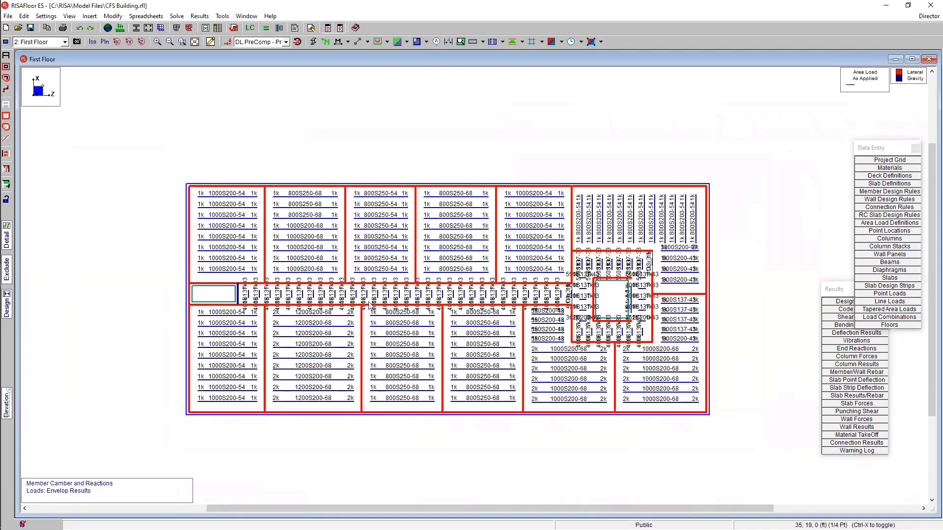
{"action": "scroll", "coordinate": [263, 300], "scroll_direction": "up", "scroll_amount": 1}
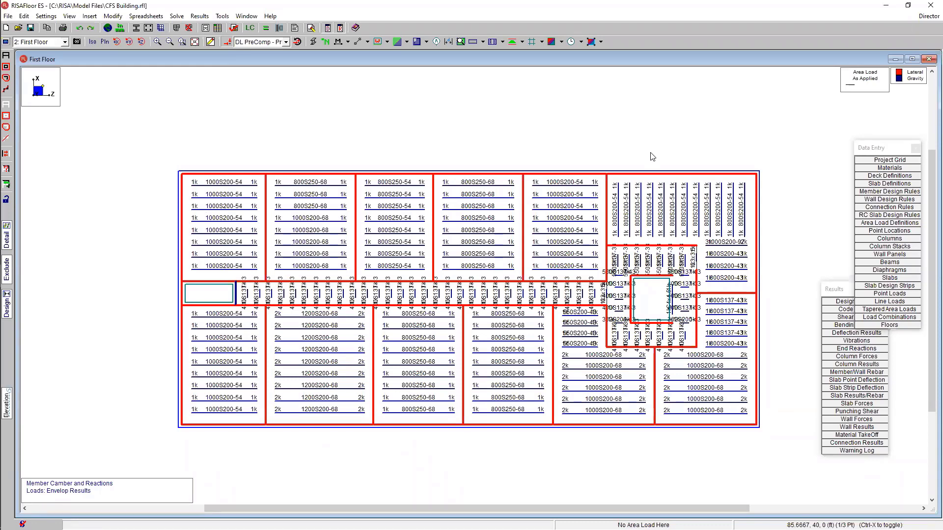
{"action": "scroll", "coordinate": [374, 437], "scroll_direction": "up", "scroll_amount": 2}
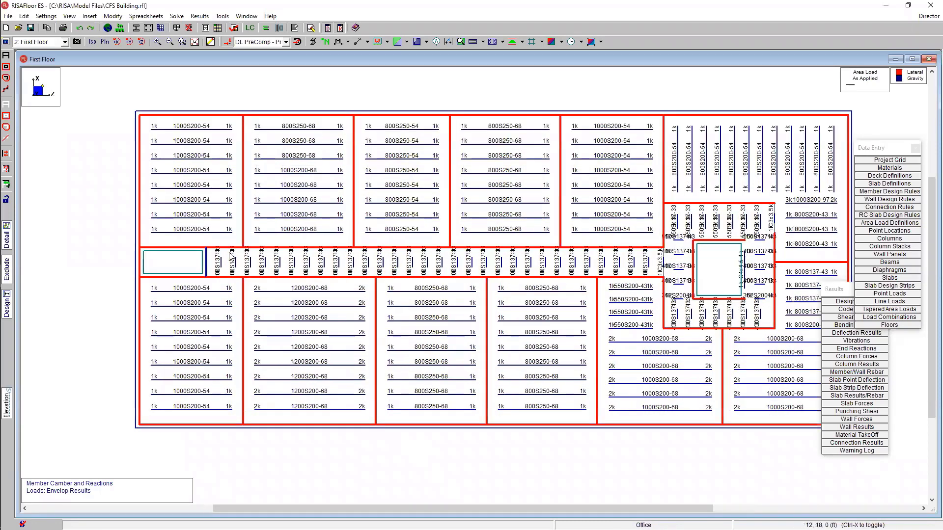
{"action": "left_click", "coordinate": [6, 240]}
{"action": "left_click", "coordinate": [214, 292]}
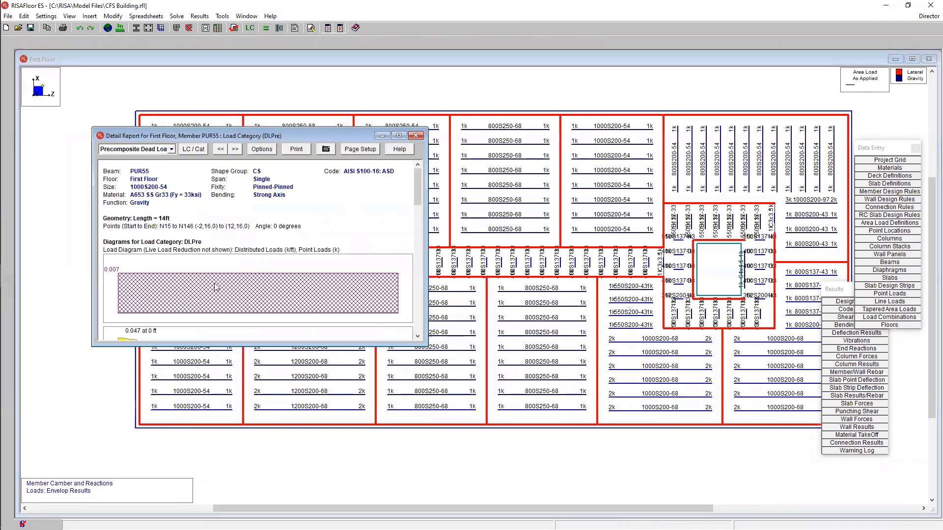
{"action": "left_click_drag", "start_coordinate": [302, 131], "coordinate": [496, 74]}
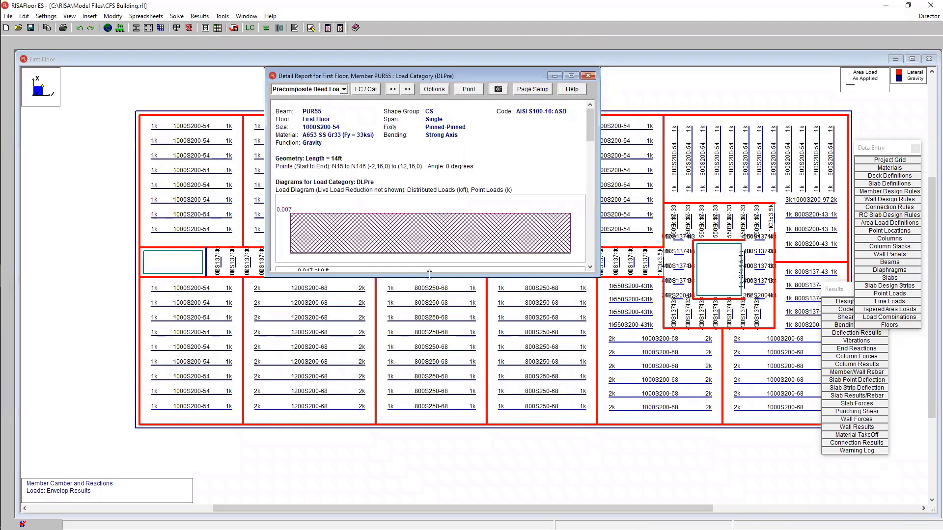
{"action": "left_click_drag", "start_coordinate": [430, 279], "coordinate": [431, 508]}
{"action": "left_click_drag", "start_coordinate": [590, 182], "coordinate": [559, 359]}
{"action": "scroll", "coordinate": [559, 363], "scroll_direction": "down", "scroll_amount": 1}
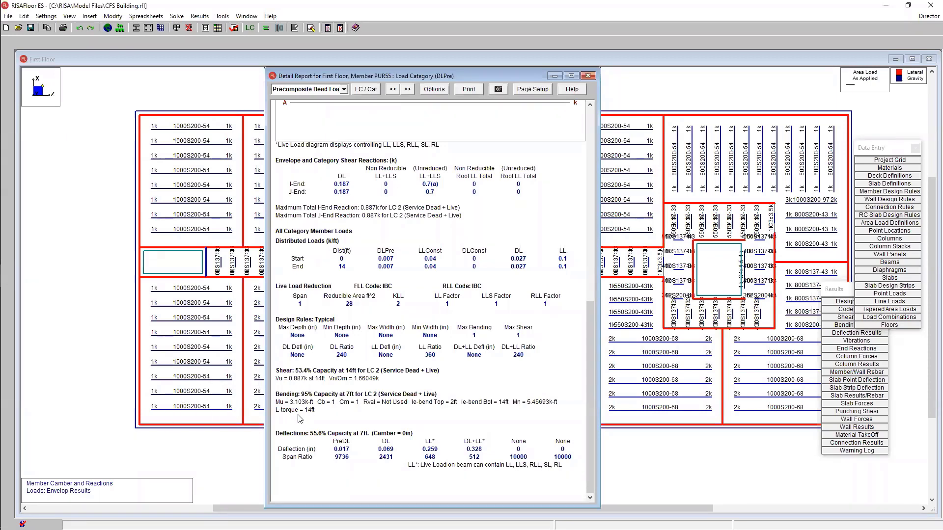
{"action": "left_click", "coordinate": [588, 75]}
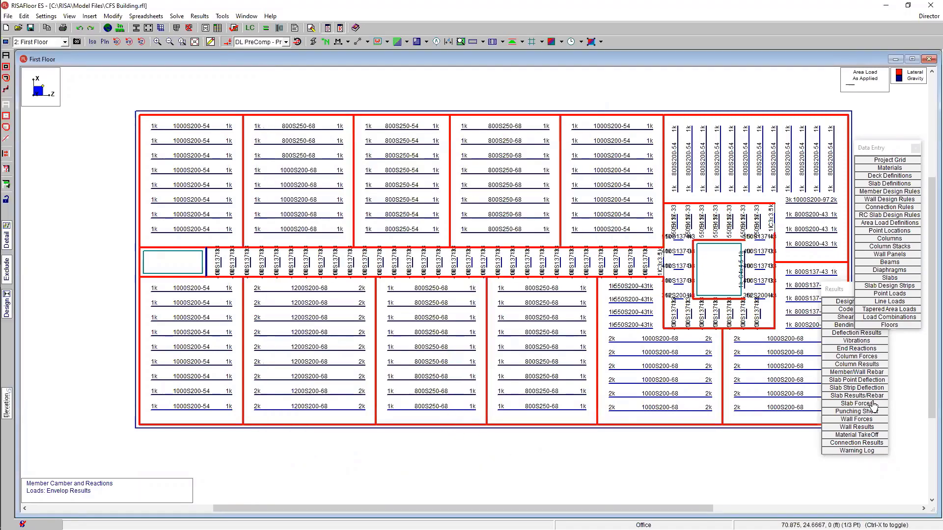
Check the beam Design Results for hot rolled and cold formed members, and close the spreadsheet.
{"action": "left_click", "coordinate": [850, 302]}
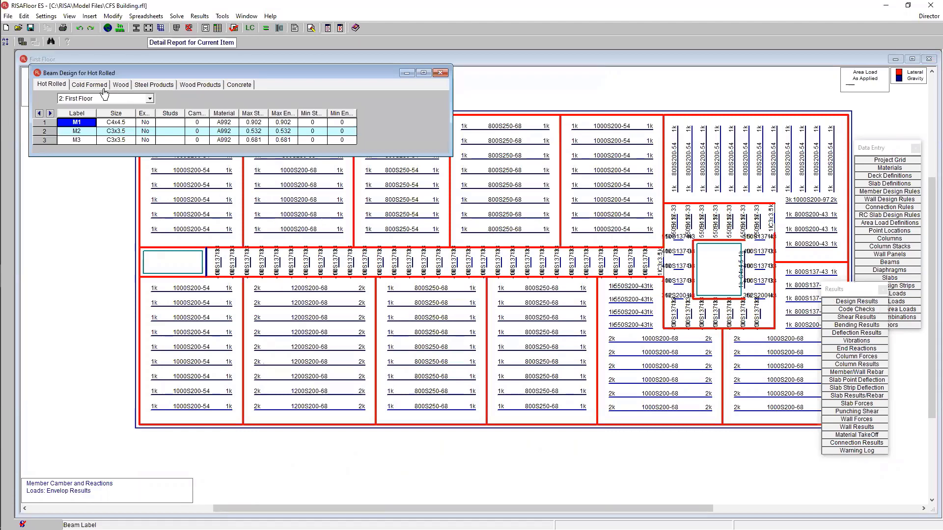
{"action": "left_click", "coordinate": [95, 87]}
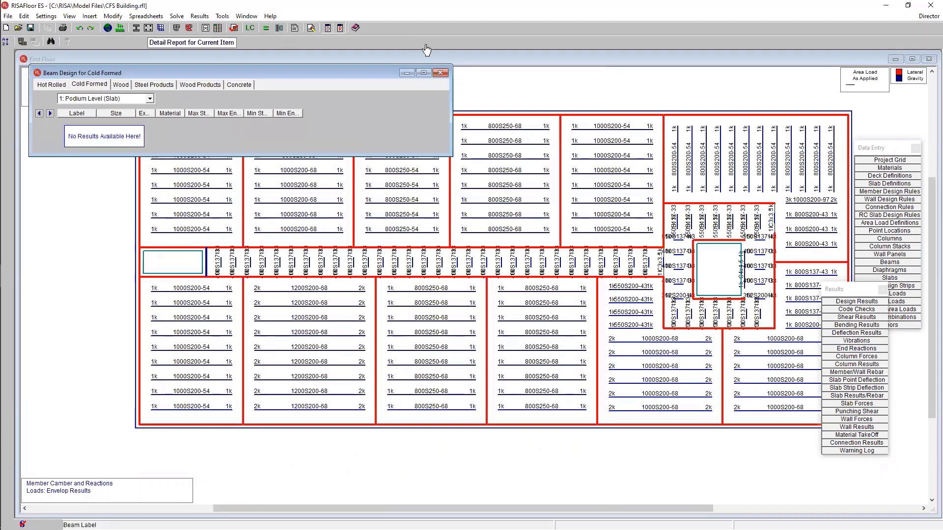
{"action": "left_click", "coordinate": [440, 73]}
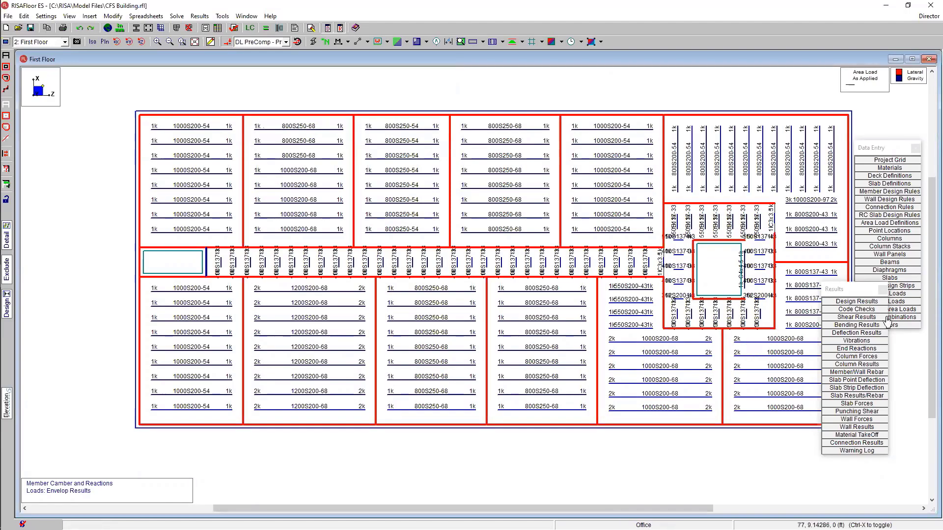
Show the Podium Level (Slab) plan with its slab design strips and their reinforcement displayed.
{"action": "scroll", "coordinate": [370, 195], "scroll_direction": "down", "scroll_amount": 2}
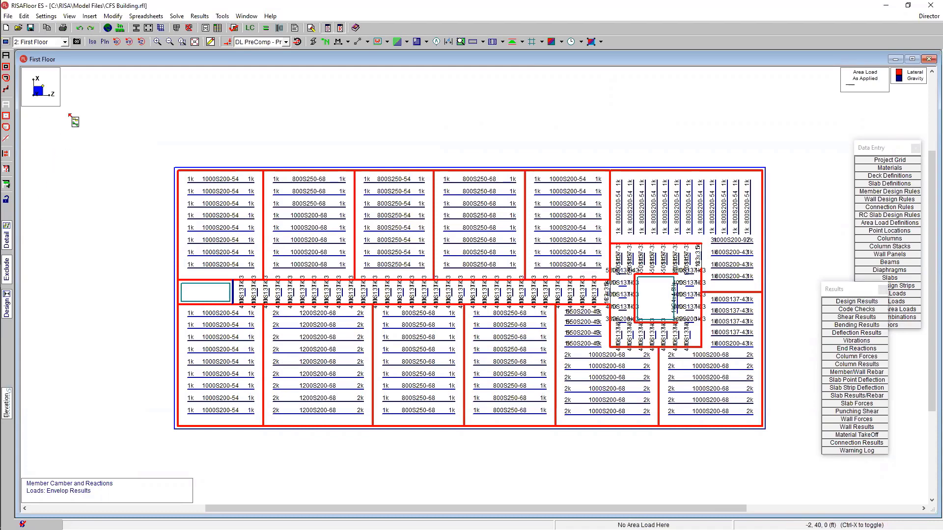
{"action": "left_click", "coordinate": [43, 42]}
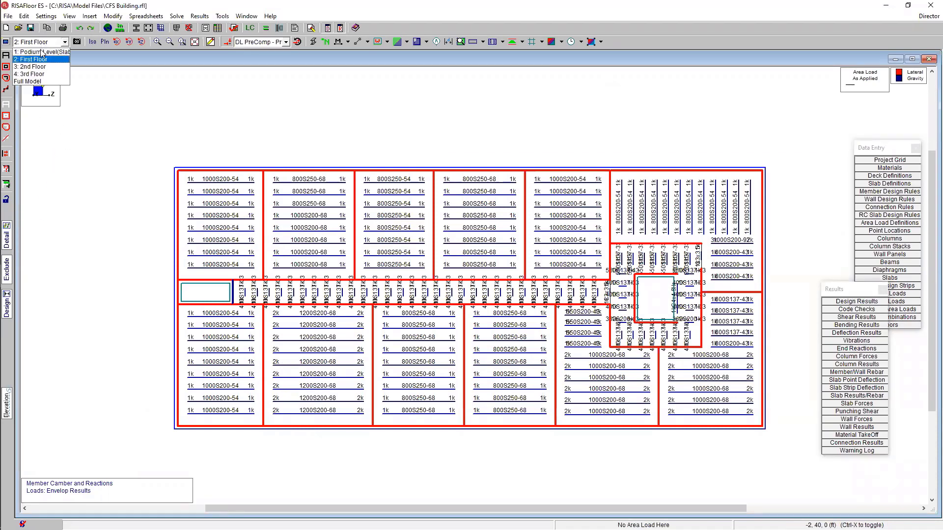
{"action": "left_click", "coordinate": [42, 52]}
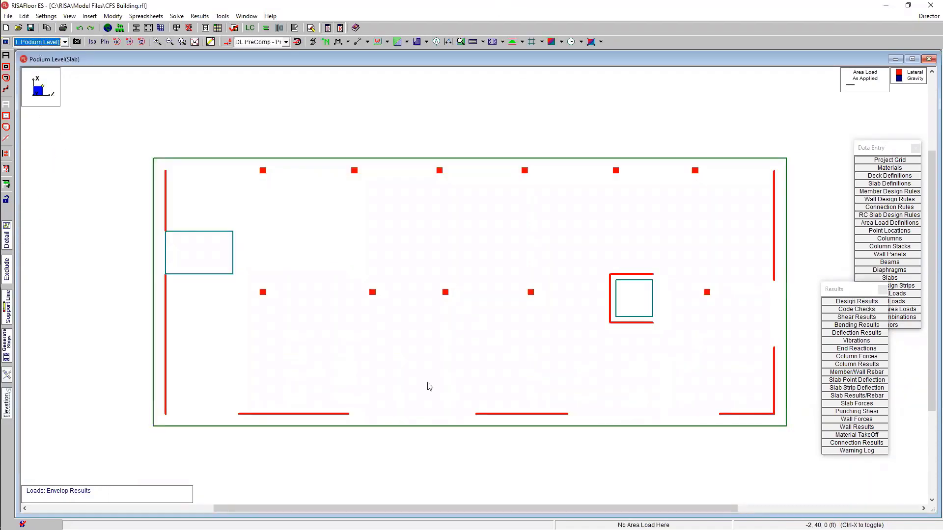
{"action": "left_click", "coordinate": [493, 43]}
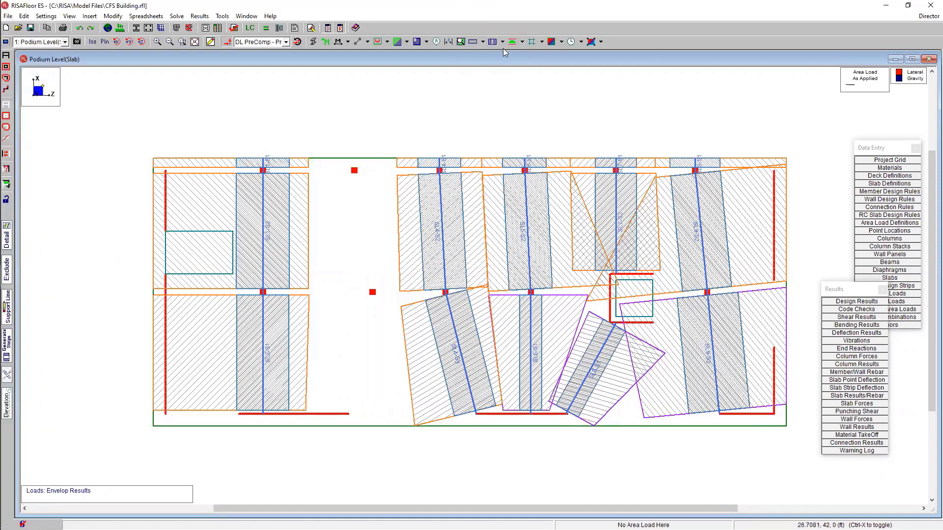
{"action": "left_click", "coordinate": [473, 42]}
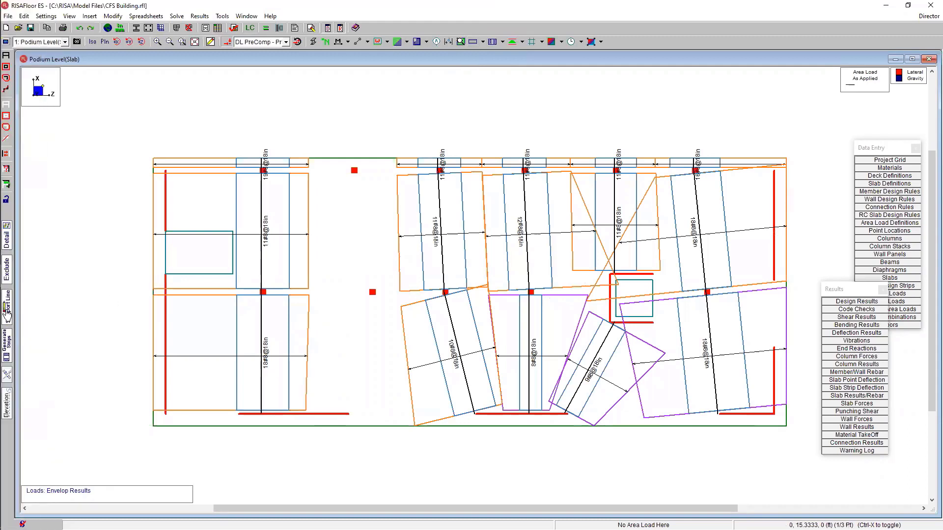
Draw a North-South support line in the podium slab's empty bay, through both columns to the wall end below, and generate the design strips.
{"action": "left_click", "coordinate": [7, 307]}
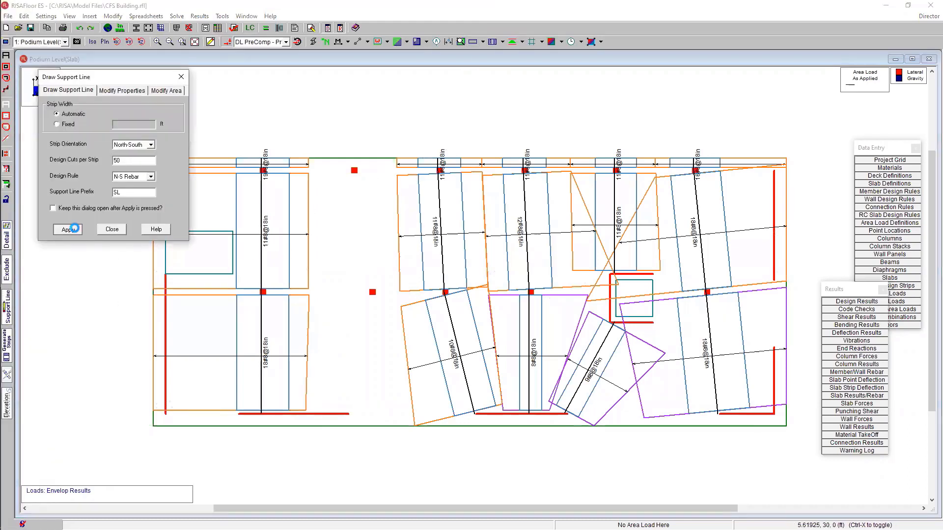
{"action": "left_click", "coordinate": [69, 229]}
{"action": "left_click", "coordinate": [354, 170]}
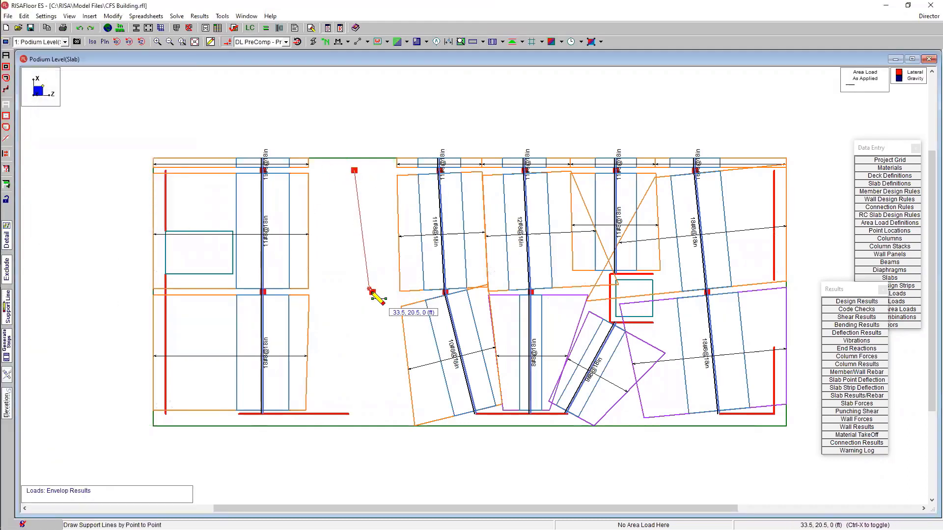
{"action": "left_click", "coordinate": [372, 291]}
{"action": "right_click", "coordinate": [347, 414]}
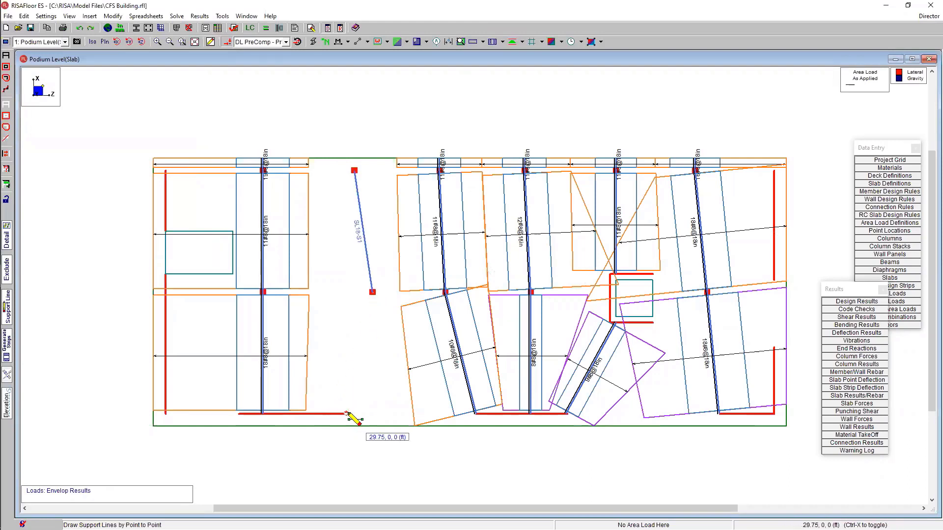
{"action": "left_click", "coordinate": [346, 414]}
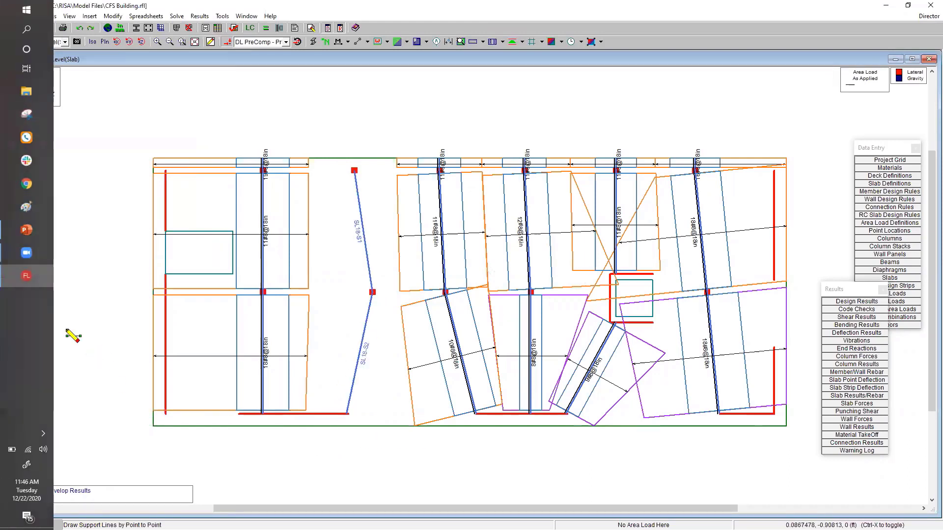
{"action": "left_click", "coordinate": [8, 350]}
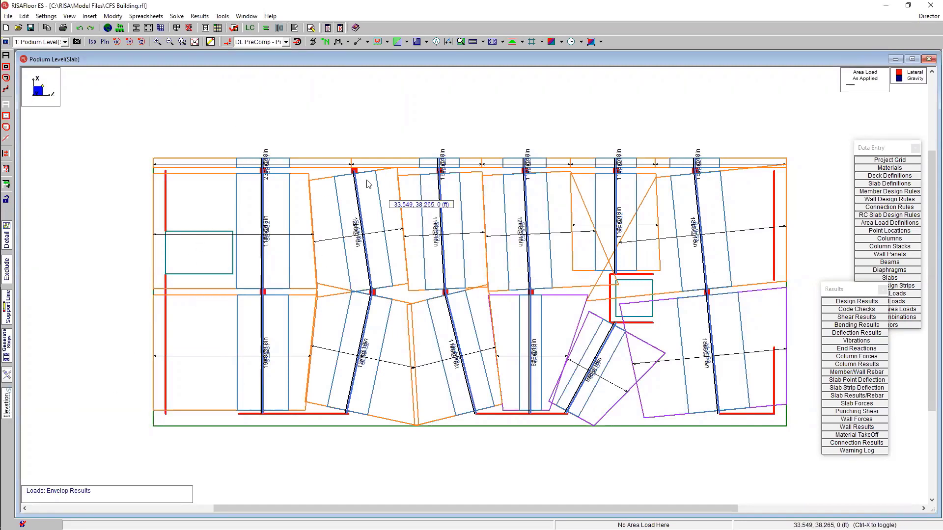
Review the new design strip's total deflections and its Column Strip analysis and bending results in an enlarged detail report, and close it.
{"action": "left_click", "coordinate": [13, 239]}
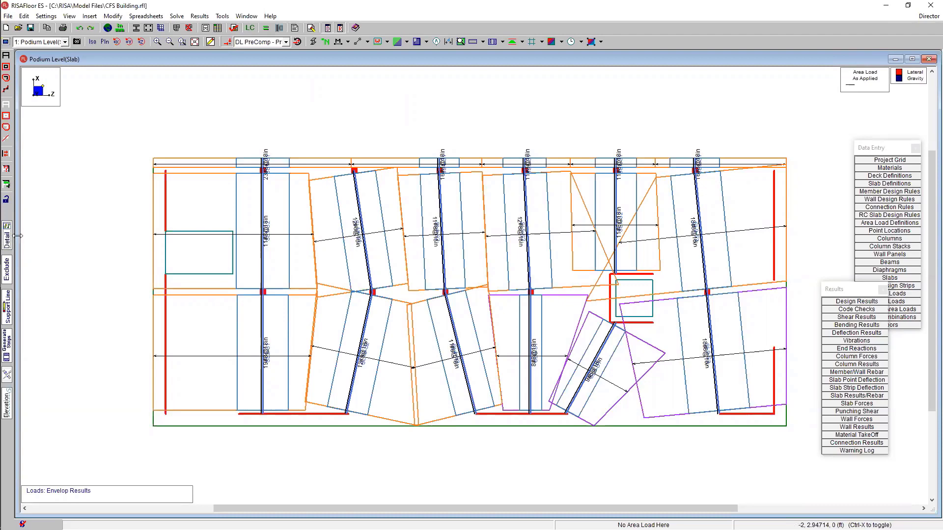
{"action": "left_click", "coordinate": [366, 258]}
{"action": "left_click_drag", "start_coordinate": [446, 219], "coordinate": [433, 324]}
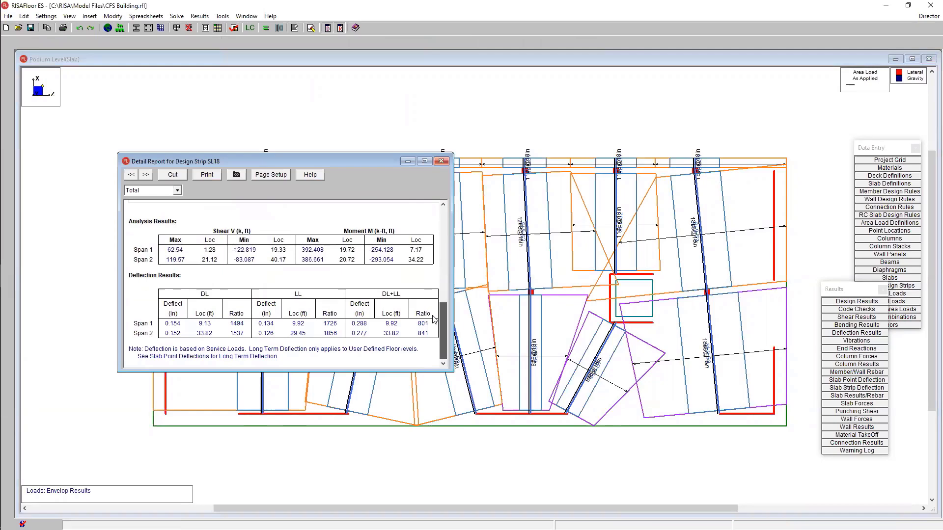
{"action": "left_click", "coordinate": [168, 194]}
{"action": "left_click", "coordinate": [147, 207]}
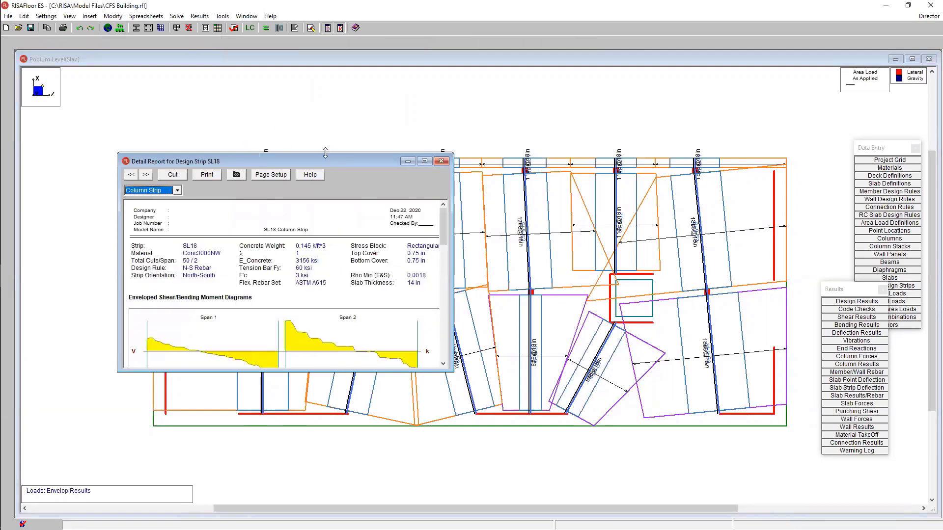
{"action": "left_click_drag", "start_coordinate": [325, 154], "coordinate": [325, 60]}
{"action": "left_click_drag", "start_coordinate": [439, 136], "coordinate": [454, 276]}
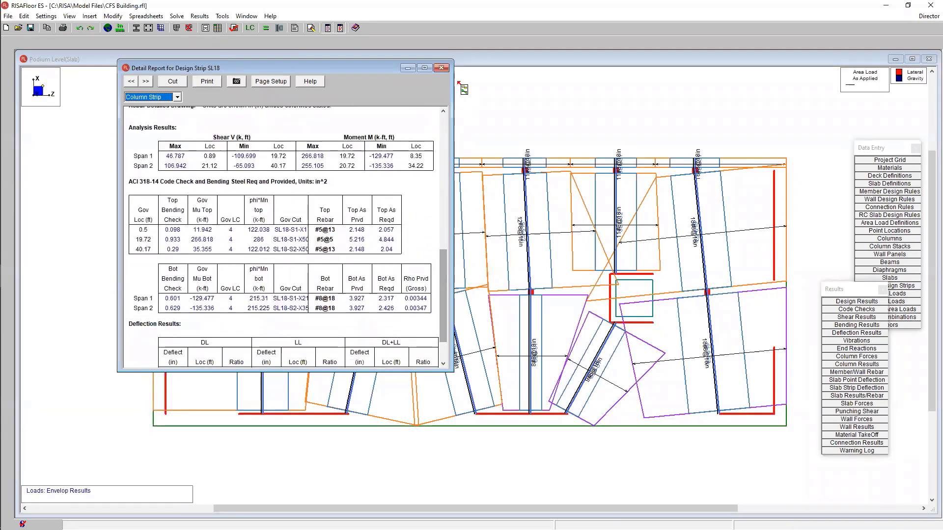
{"action": "left_click", "coordinate": [442, 67]}
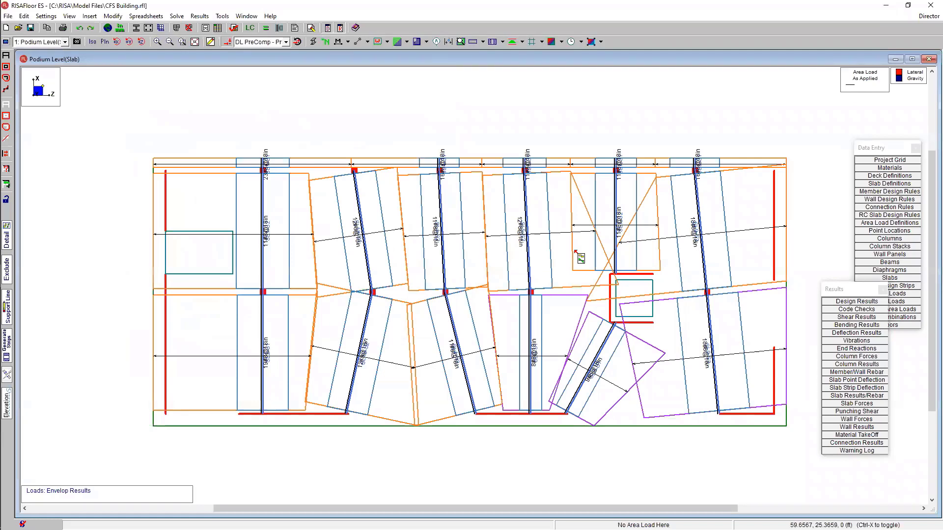
Overlay the floor above the current floor on the Podium Level (Slab) plan.
{"action": "left_click", "coordinate": [6, 43]}
{"action": "left_click", "coordinate": [218, 90]}
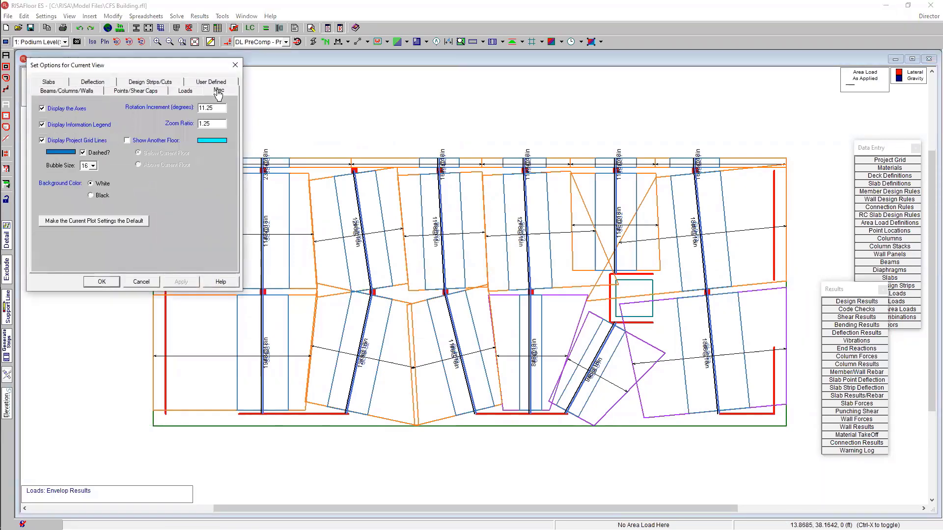
{"action": "left_click", "coordinate": [147, 141]}
{"action": "left_click", "coordinate": [160, 165]}
{"action": "left_click", "coordinate": [101, 281]}
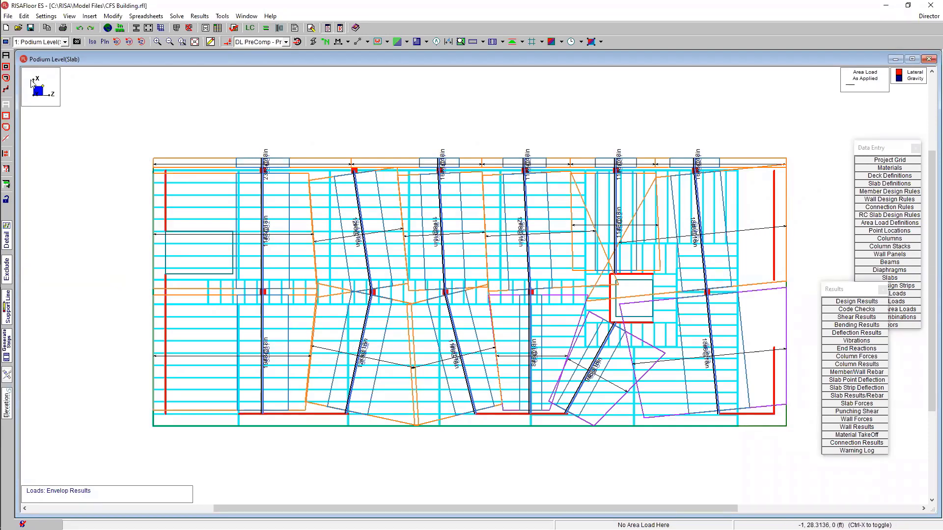
Switch to the First Floor plan and turn off the overlay of another floor.
{"action": "left_click", "coordinate": [51, 43]}
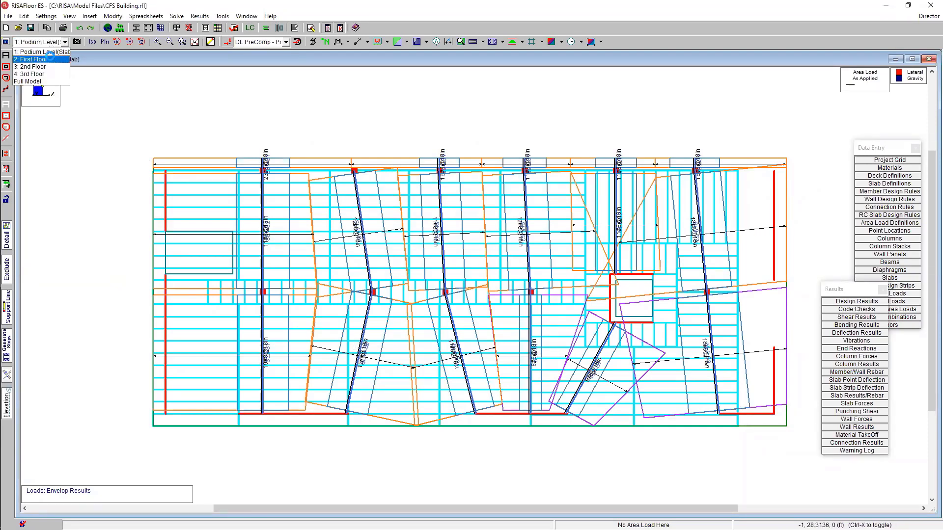
{"action": "left_click", "coordinate": [52, 59]}
{"action": "left_click", "coordinate": [6, 42]}
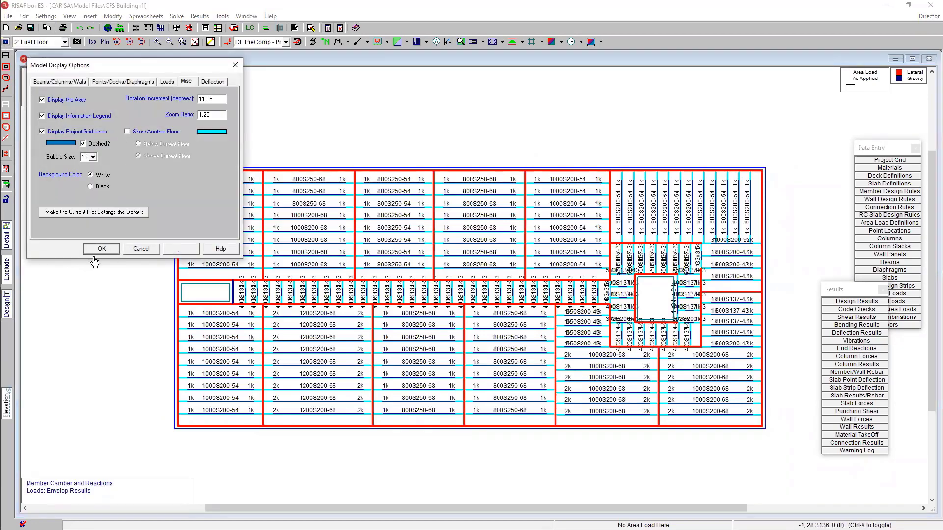
{"action": "left_click", "coordinate": [101, 249]}
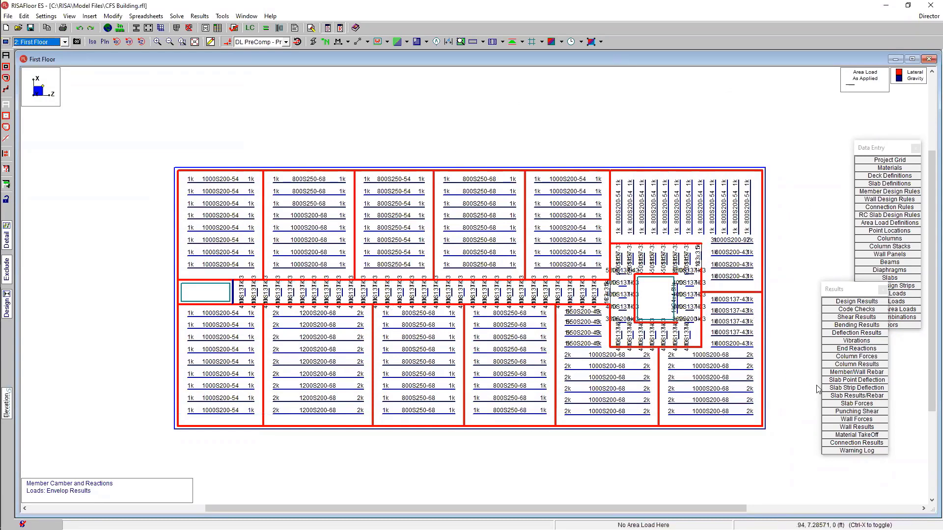
Compare the maximum base reactions in the Wall Forces results for the Podium Level and First Floor, and close the spreadsheet.
{"action": "left_click", "coordinate": [873, 421]}
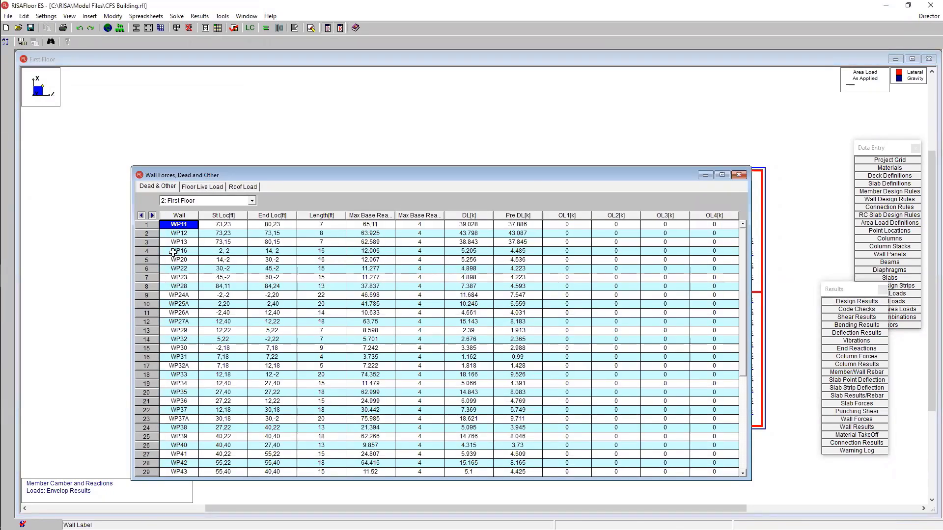
{"action": "left_click", "coordinate": [216, 200]}
{"action": "left_click", "coordinate": [204, 205]}
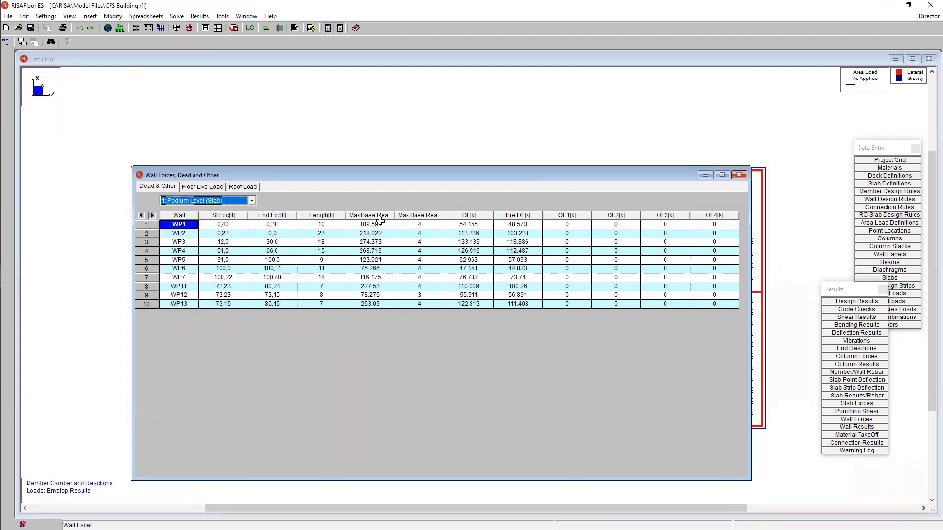
{"action": "left_click_drag", "start_coordinate": [381, 224], "coordinate": [372, 305]}
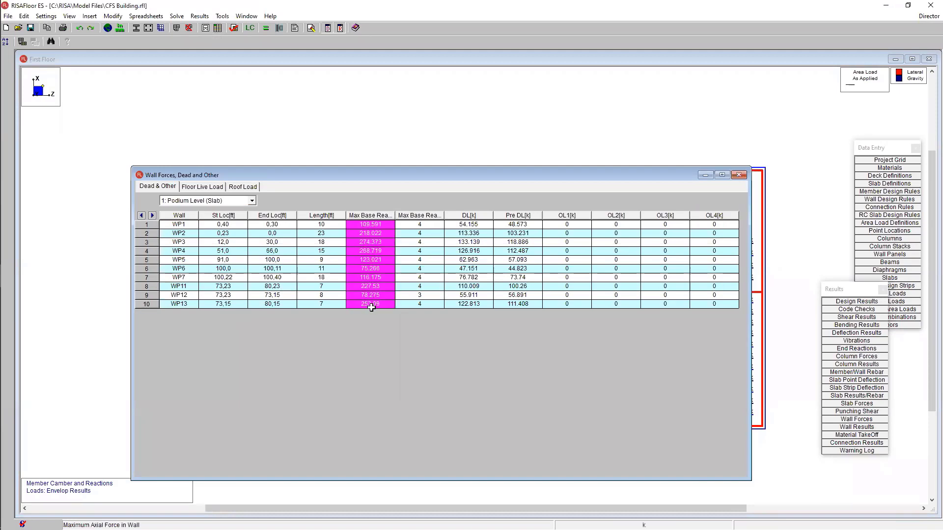
{"action": "left_click", "coordinate": [228, 200]}
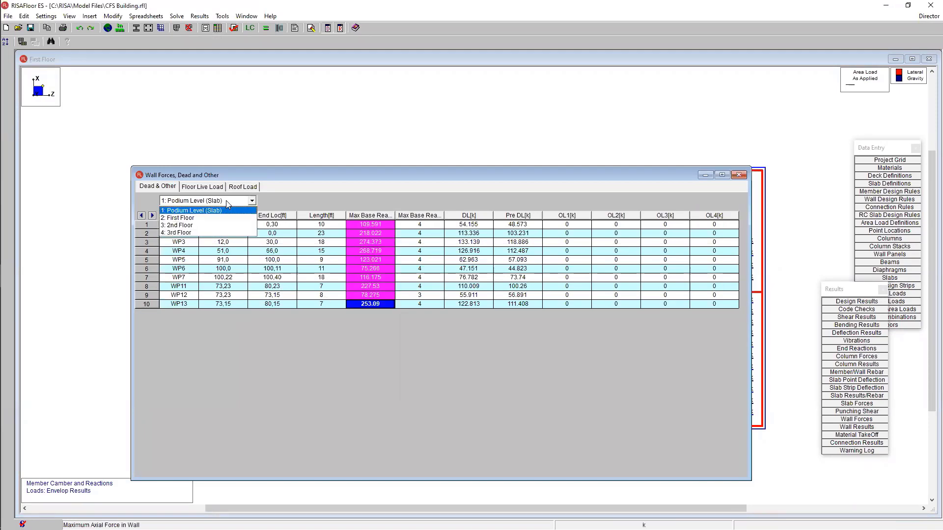
{"action": "left_click", "coordinate": [187, 218]}
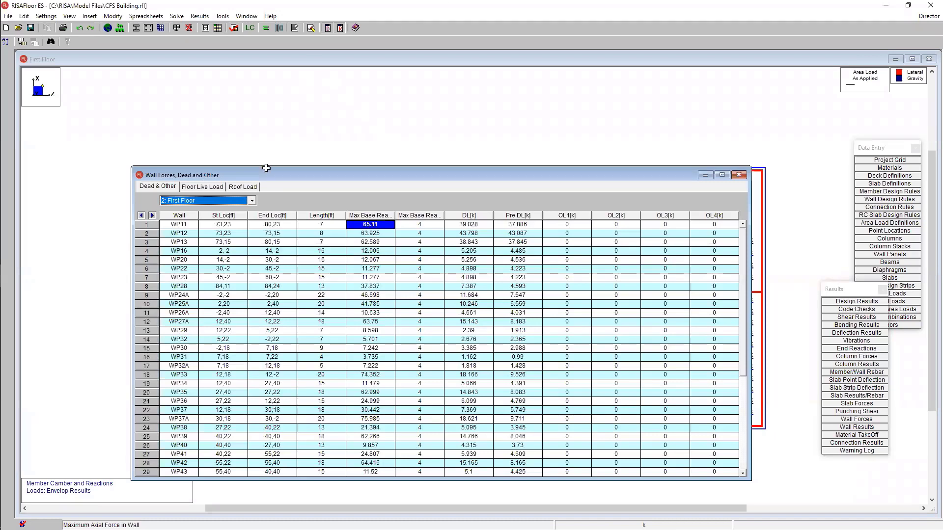
{"action": "left_click", "coordinate": [214, 202]}
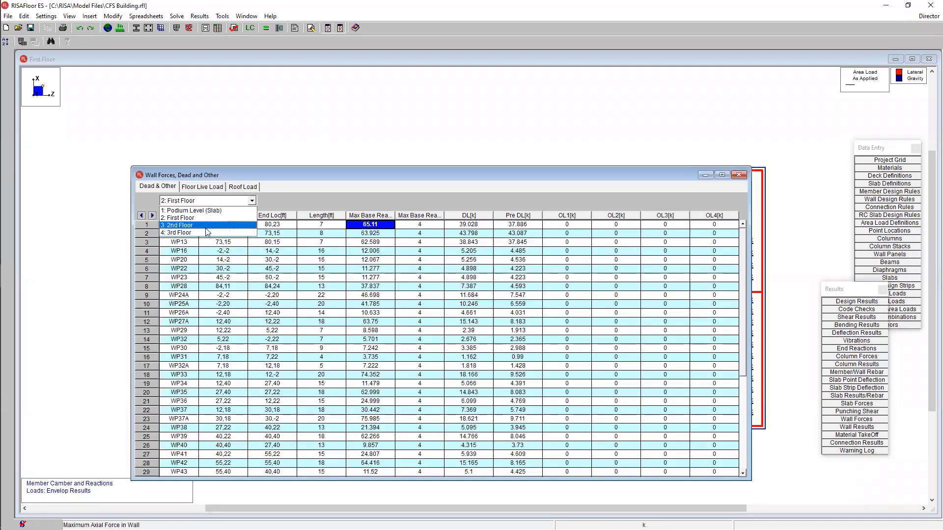
{"action": "left_click", "coordinate": [201, 218]}
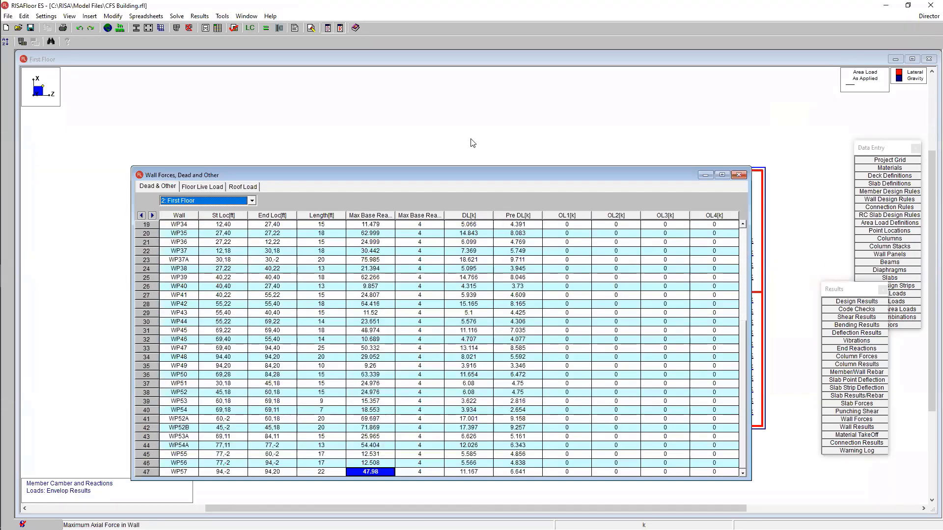
{"action": "left_click", "coordinate": [472, 143]}
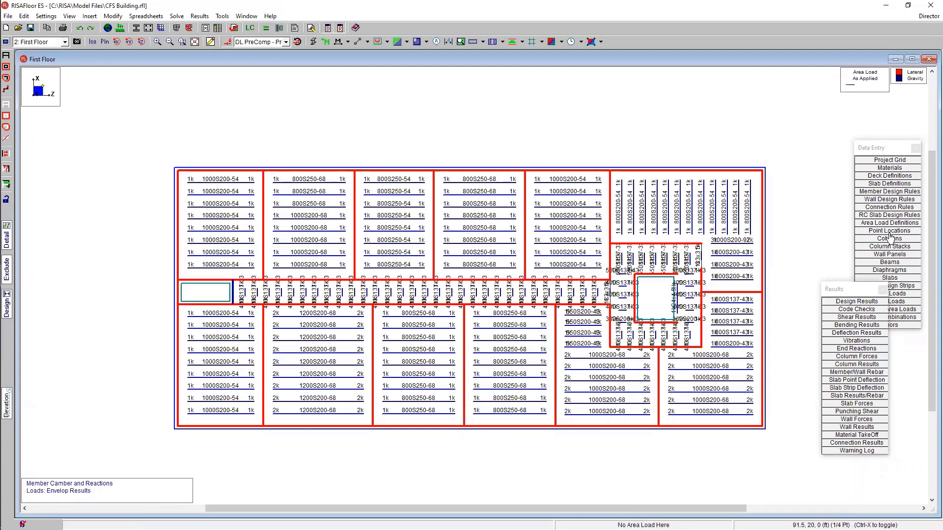
Check each floor's diaphragm type in the Diaphragm Parameters spreadsheet, and close it without changes.
{"action": "left_click", "coordinate": [887, 148]}
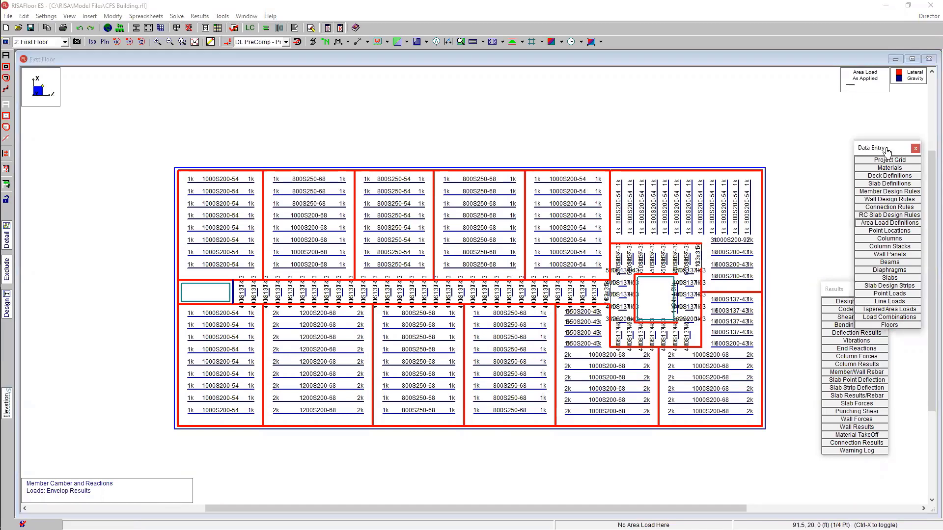
{"action": "left_click", "coordinate": [879, 272]}
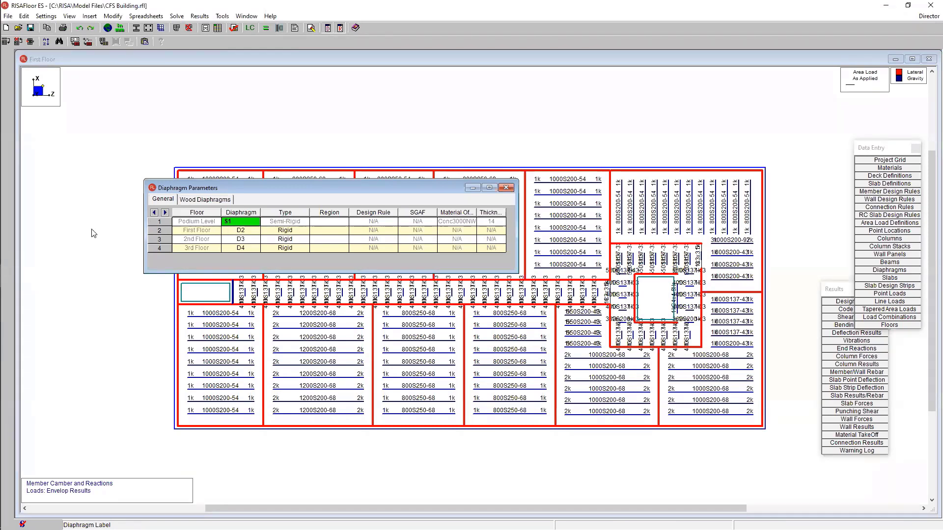
{"action": "left_click", "coordinate": [116, 211]}
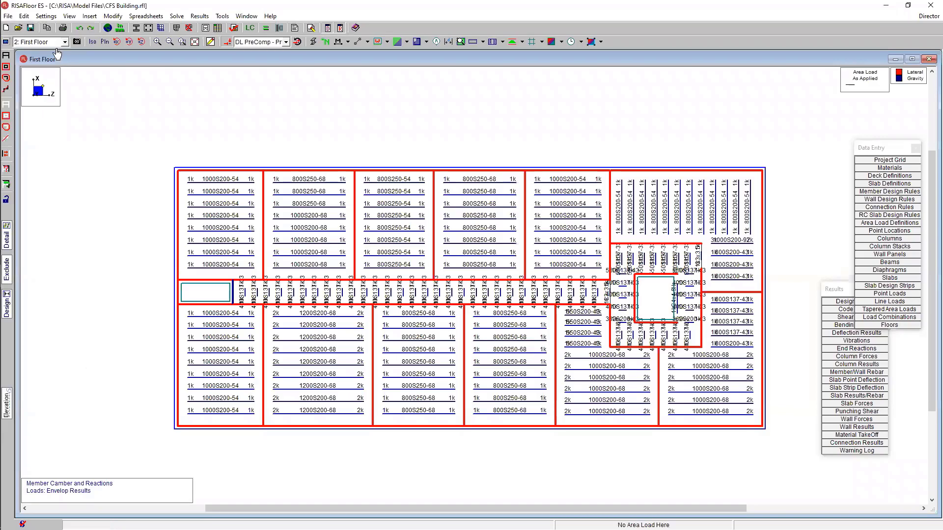
{"action": "left_click", "coordinate": [47, 42]}
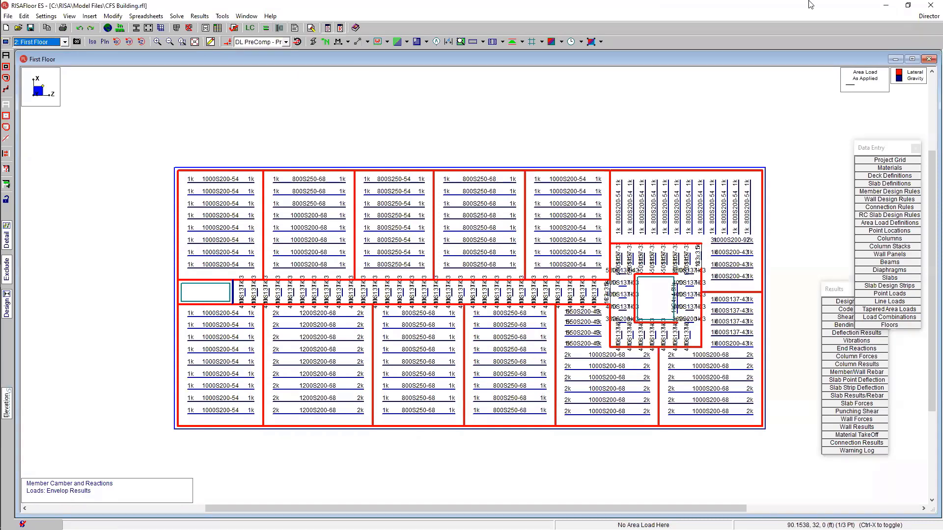
{"action": "left_click", "coordinate": [924, 18]}
{"action": "left_click", "coordinate": [126, 192]}
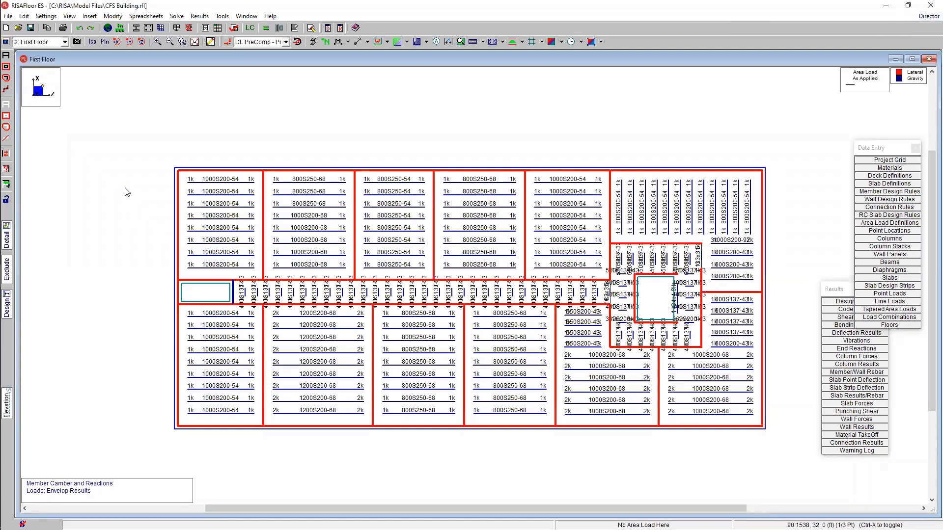
View the full building model in 3D, and return to the First Floor plan.
{"action": "left_click", "coordinate": [64, 42]}
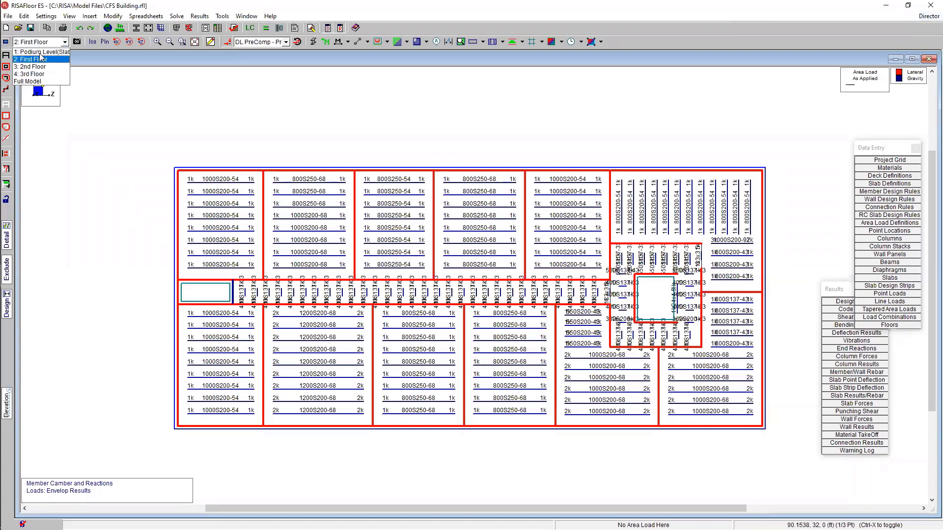
{"action": "left_click", "coordinate": [49, 81]}
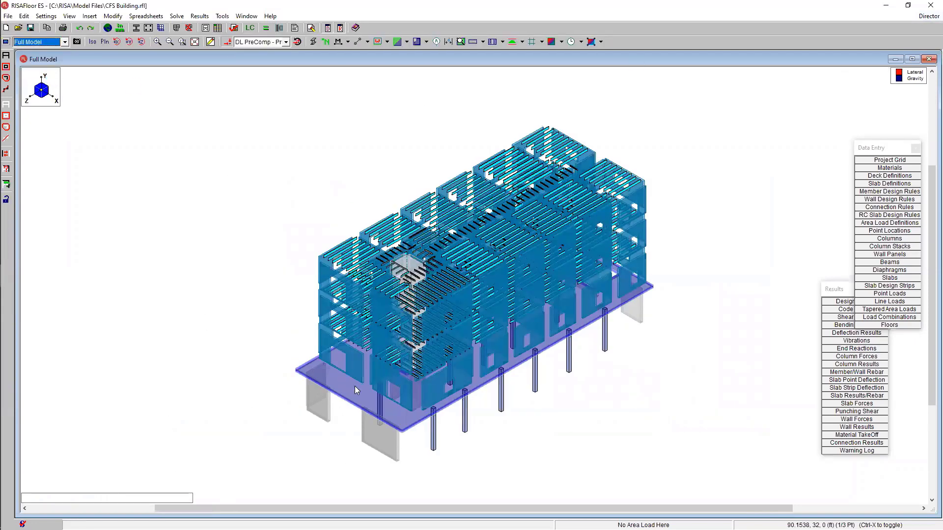
{"action": "left_click", "coordinate": [41, 42]}
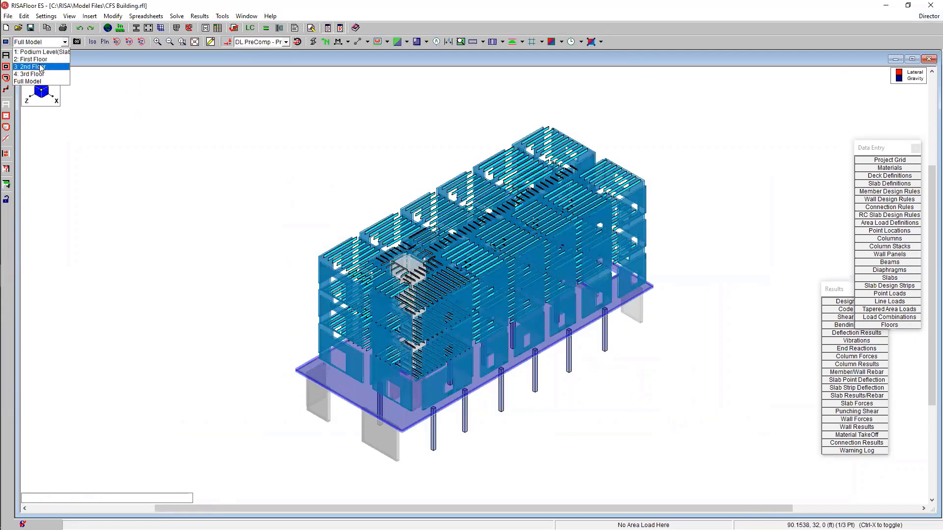
{"action": "left_click", "coordinate": [34, 59]}
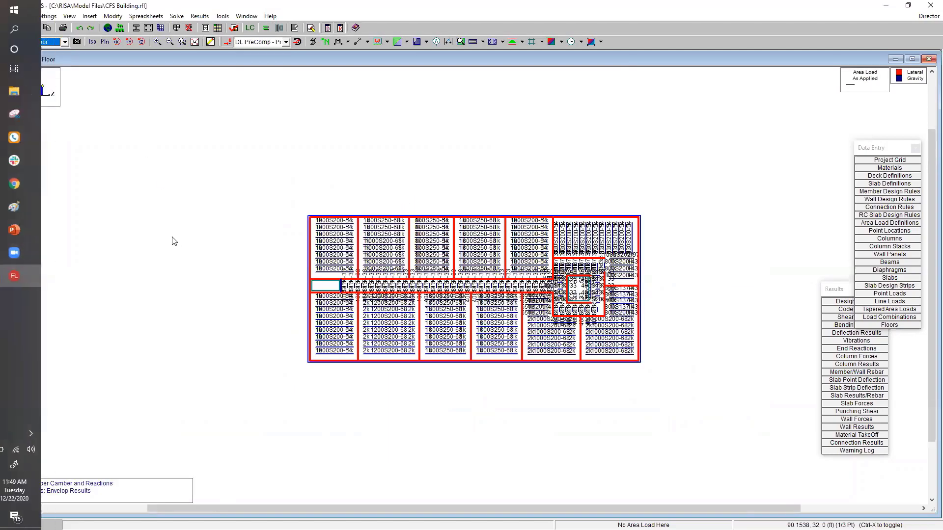
Inspect the Wall detail report and the R1 Region report of an interior First Floor wall panel, and close the report.
{"action": "left_click", "coordinate": [34, 244]}
{"action": "scroll", "coordinate": [337, 242], "scroll_direction": "up", "scroll_amount": 4}
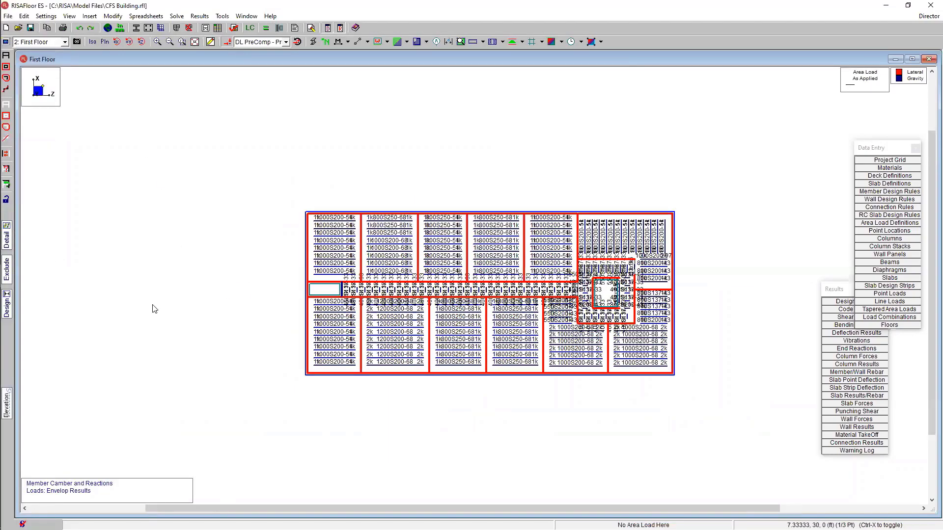
{"action": "left_click", "coordinate": [7, 238]}
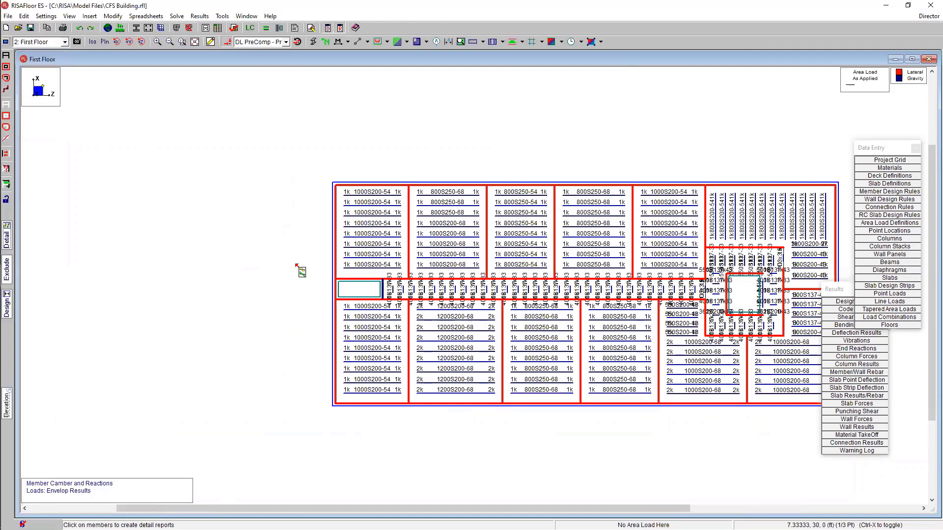
{"action": "left_click", "coordinate": [408, 251]}
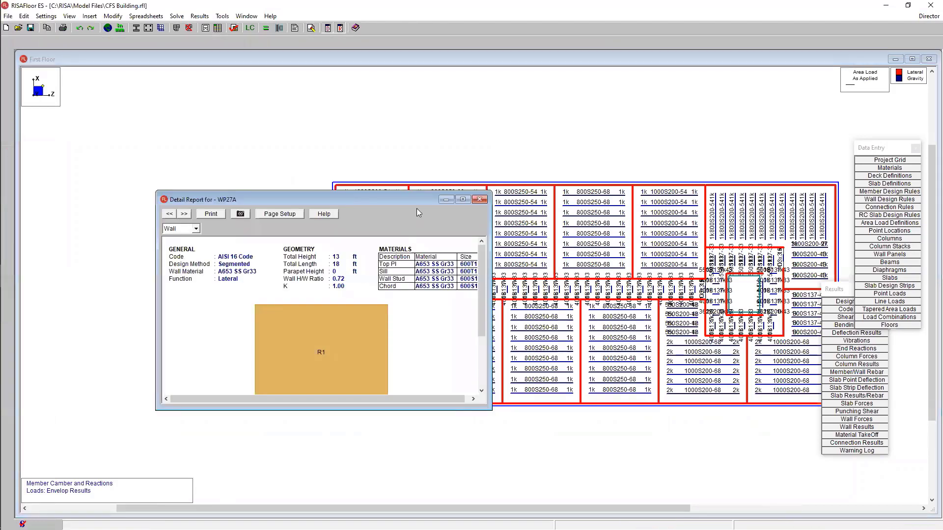
{"action": "left_click_drag", "start_coordinate": [407, 194], "coordinate": [406, 52]}
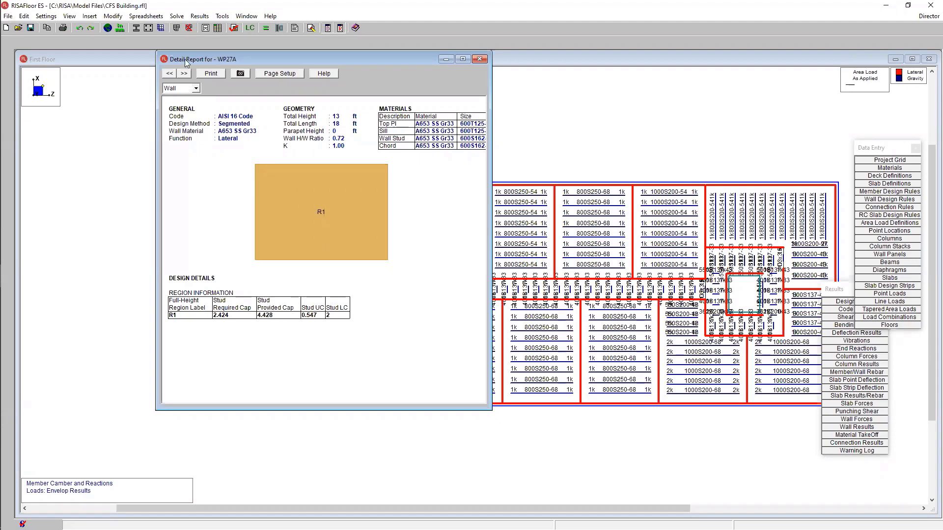
{"action": "left_click", "coordinate": [182, 90]}
{"action": "left_click", "coordinate": [179, 105]}
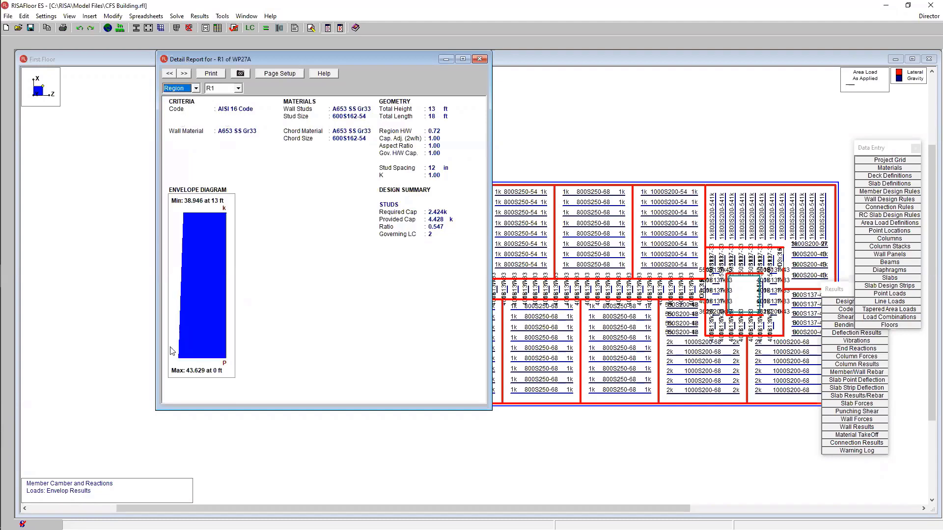
{"action": "left_click", "coordinate": [525, 421]}
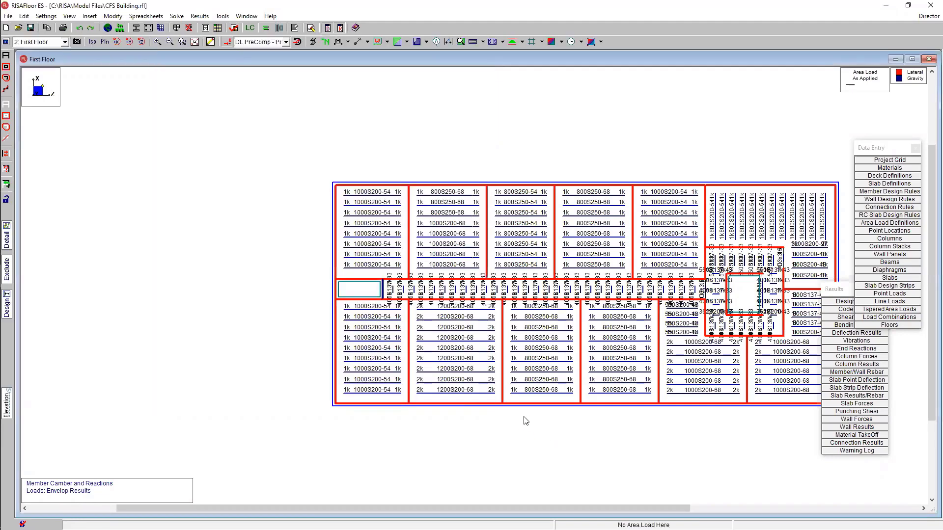
Inspect the openings and design settings of three First Floor wall panels in the Wall Panel Editor, closing each without changes.
{"action": "double_click", "coordinate": [494, 405]}
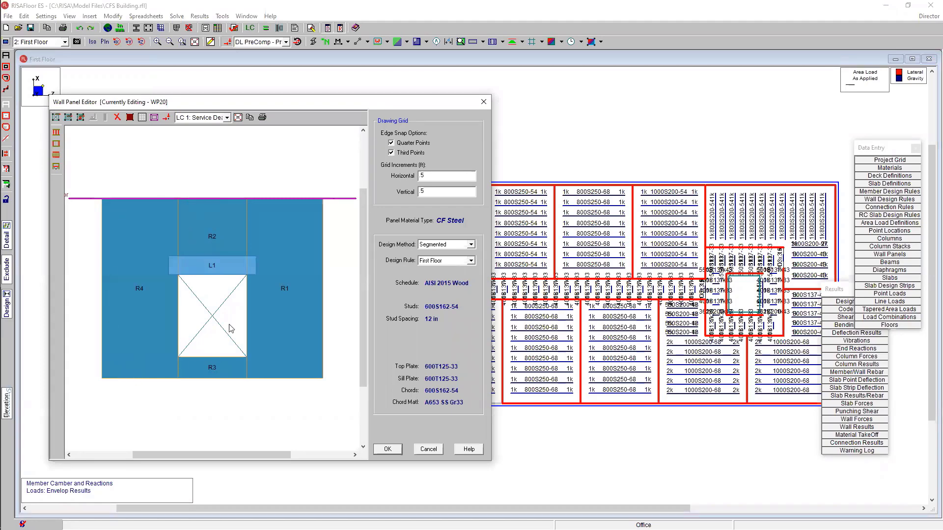
{"action": "left_click", "coordinate": [391, 449]}
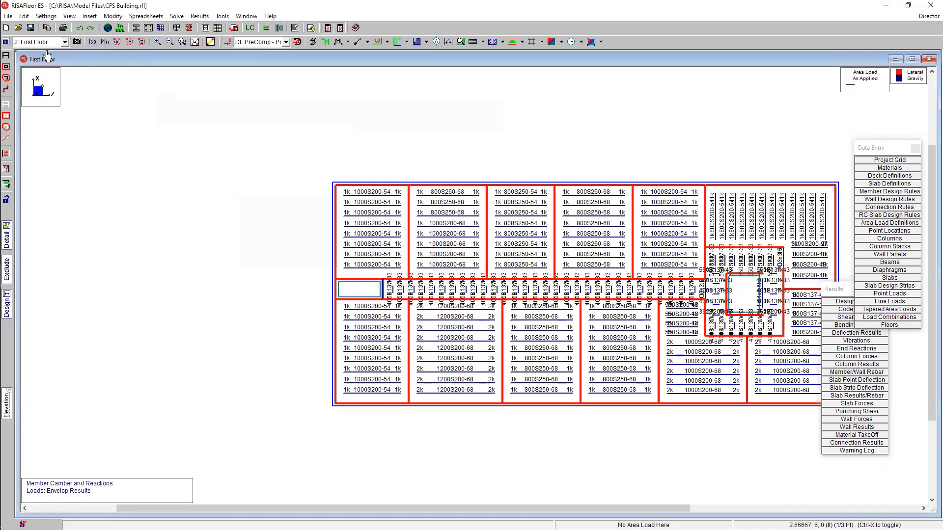
{"action": "double_click", "coordinate": [537, 402]}
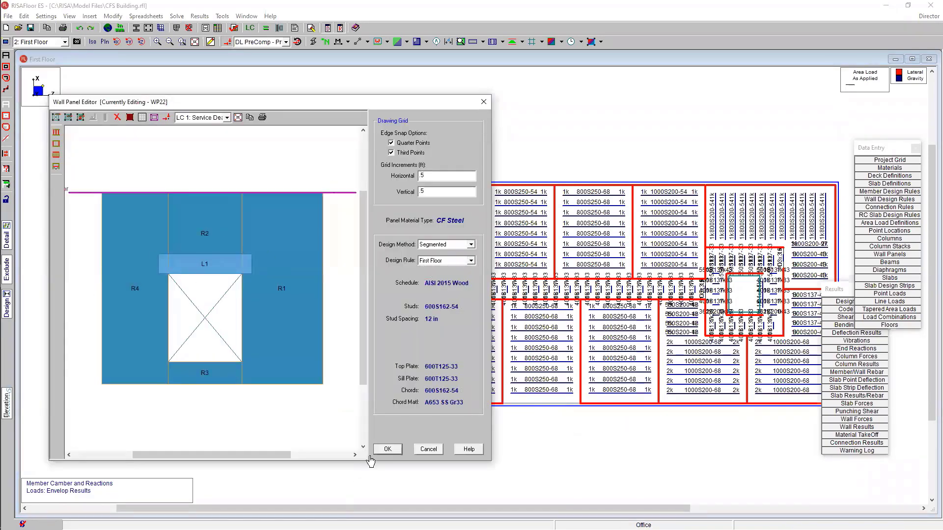
{"action": "left_click", "coordinate": [387, 449]}
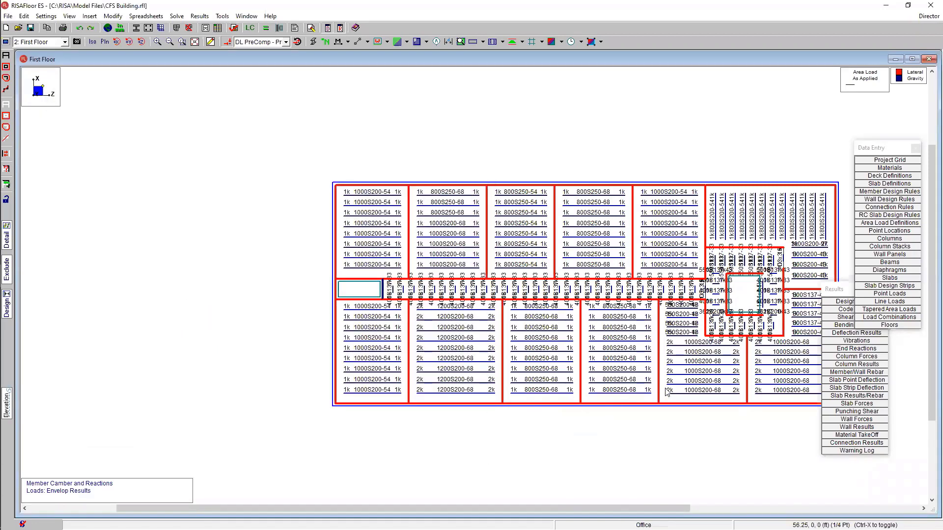
{"action": "scroll", "coordinate": [236, 358], "scroll_direction": "down", "scroll_amount": 2}
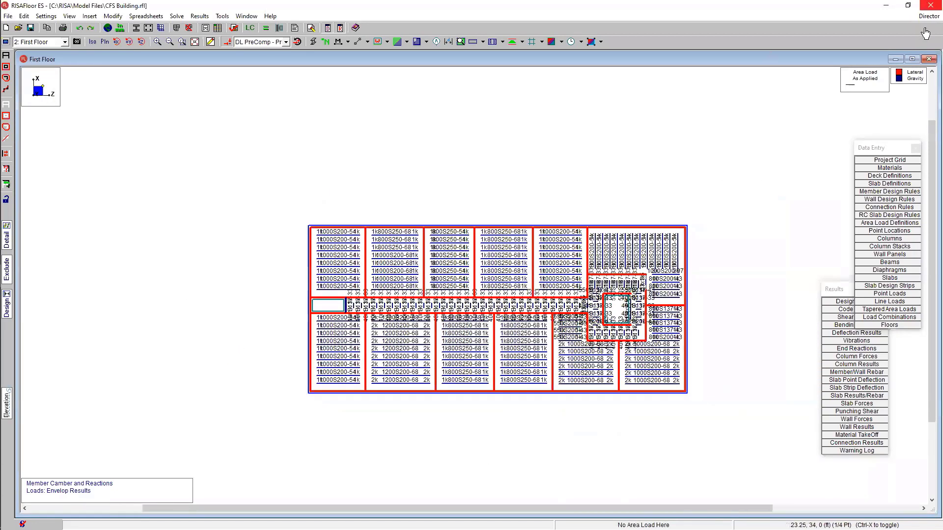
{"action": "left_click", "coordinate": [929, 16]}
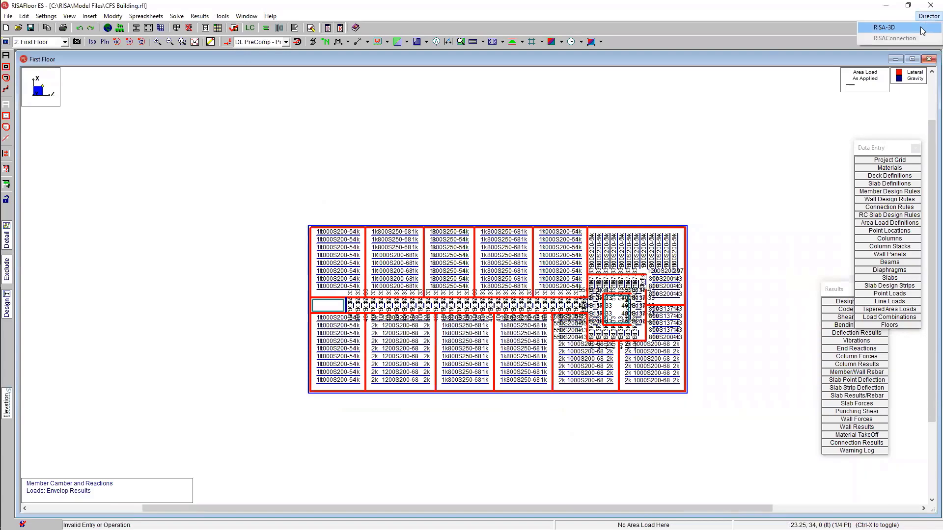
{"action": "left_click", "coordinate": [921, 31]}
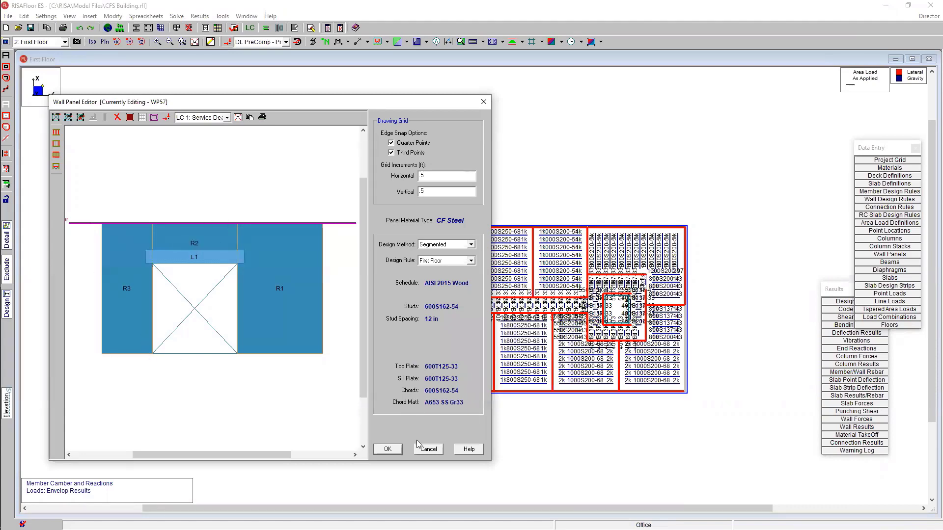
{"action": "left_click", "coordinate": [428, 449]}
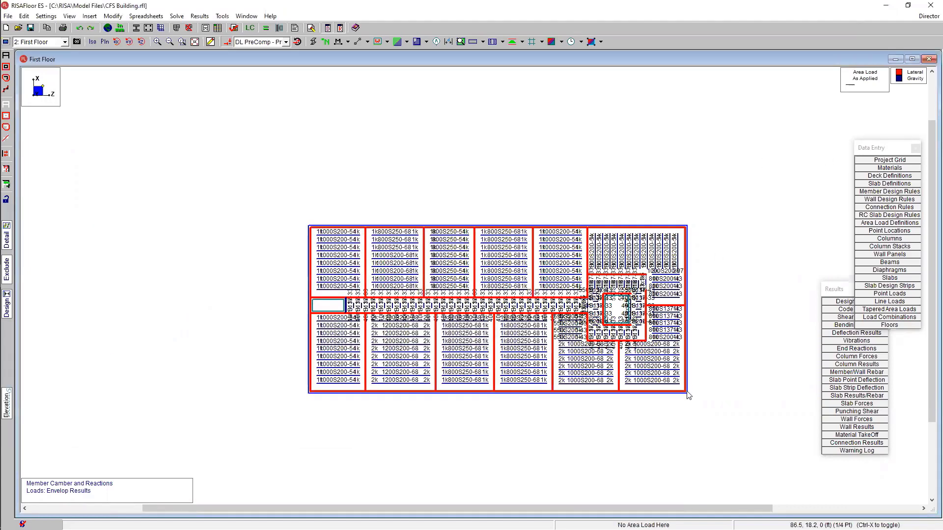
Start the transfer of the model to RISA-3D, saving CFS Building.rfl together with its results.
{"action": "left_click", "coordinate": [929, 16]}
{"action": "left_click", "coordinate": [929, 28]}
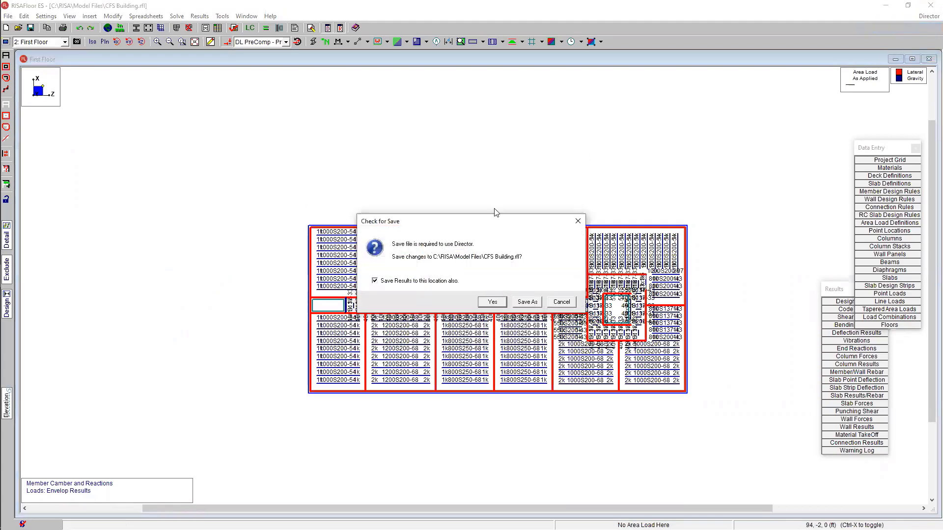
{"action": "left_click", "coordinate": [492, 302]}
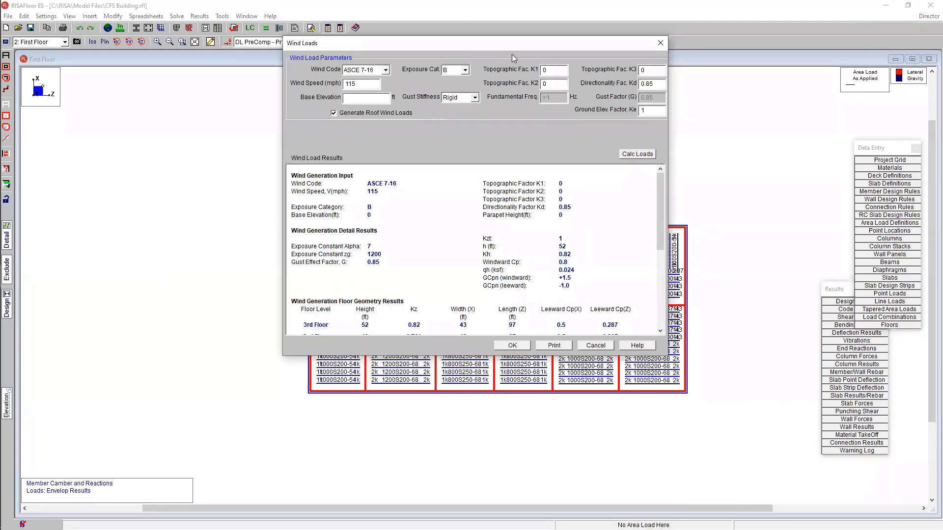
Review the ASCE 7-16 wind load parameters and the generated floor geometry and force results, and accept the wind loads.
{"action": "left_click", "coordinate": [371, 89]}
{"action": "left_click", "coordinate": [375, 99]}
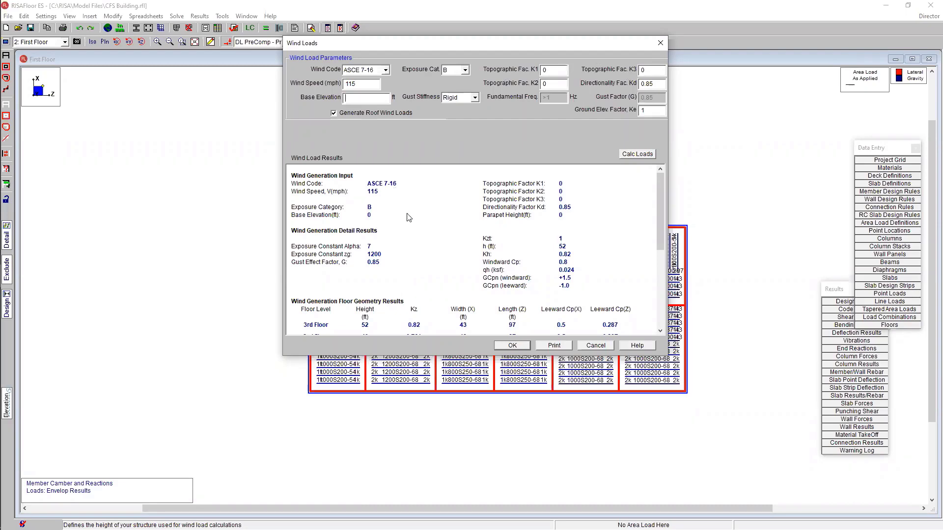
{"action": "left_click_drag", "start_coordinate": [661, 183], "coordinate": [659, 278]}
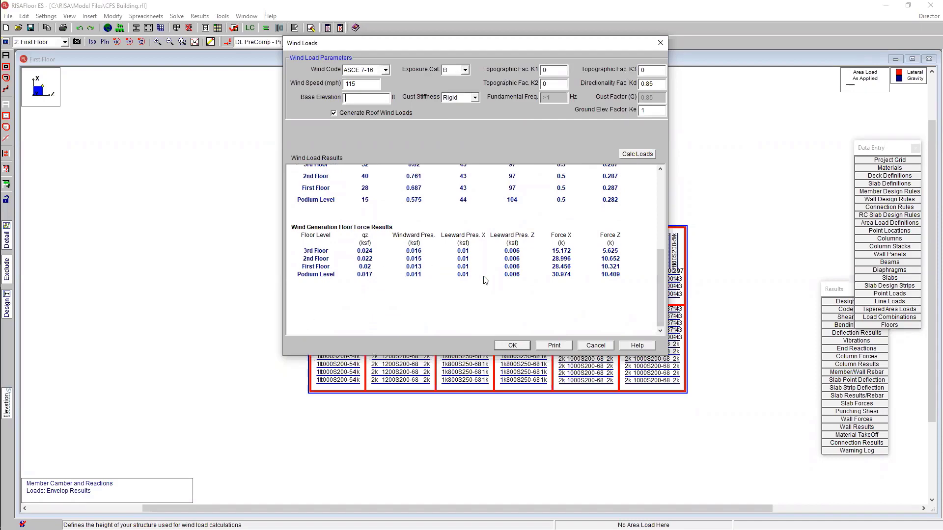
{"action": "mouse_move", "coordinate": [663, 280]}
{"action": "left_mouse_down"}
{"action": "mouse_move", "coordinate": [664, 204]}
{"action": "mouse_move", "coordinate": [664, 281]}
{"action": "left_mouse_up"}
{"action": "left_click_drag", "start_coordinate": [665, 287], "coordinate": [679, 222]}
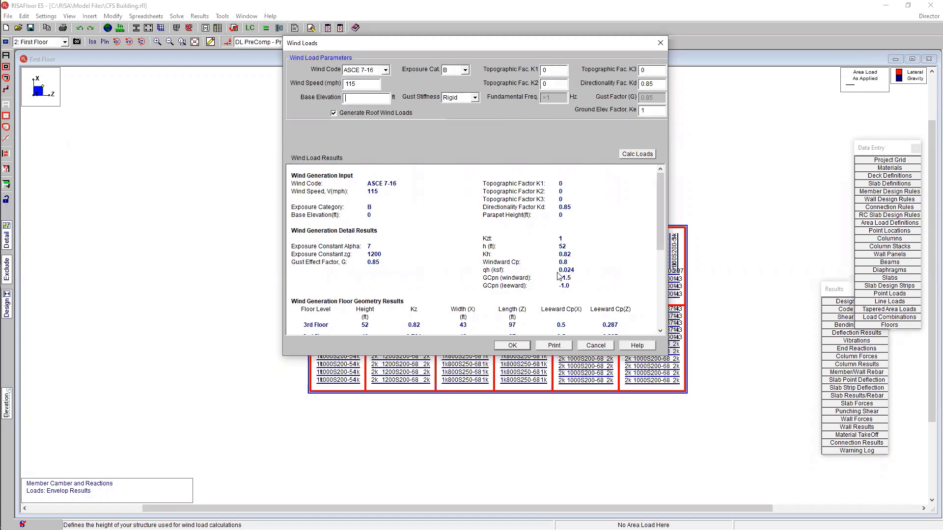
{"action": "left_click_drag", "start_coordinate": [658, 224], "coordinate": [651, 255]}
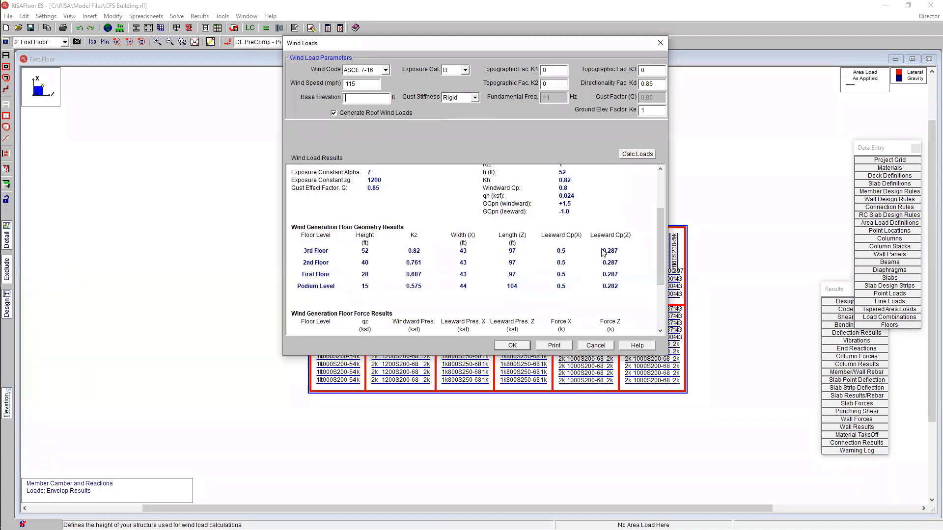
{"action": "left_click_drag", "start_coordinate": [660, 228], "coordinate": [661, 272]}
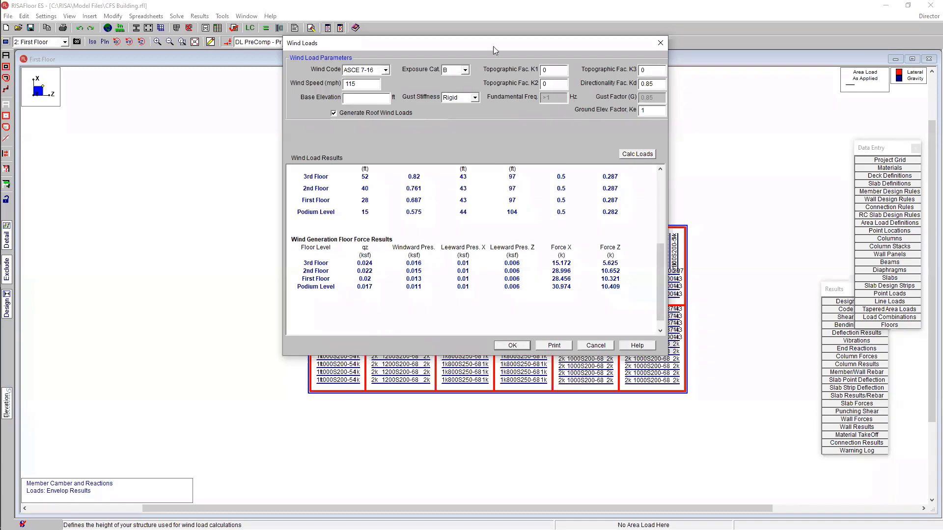
{"action": "left_click_drag", "start_coordinate": [487, 53], "coordinate": [495, 76]}
{"action": "left_click", "coordinate": [519, 367]}
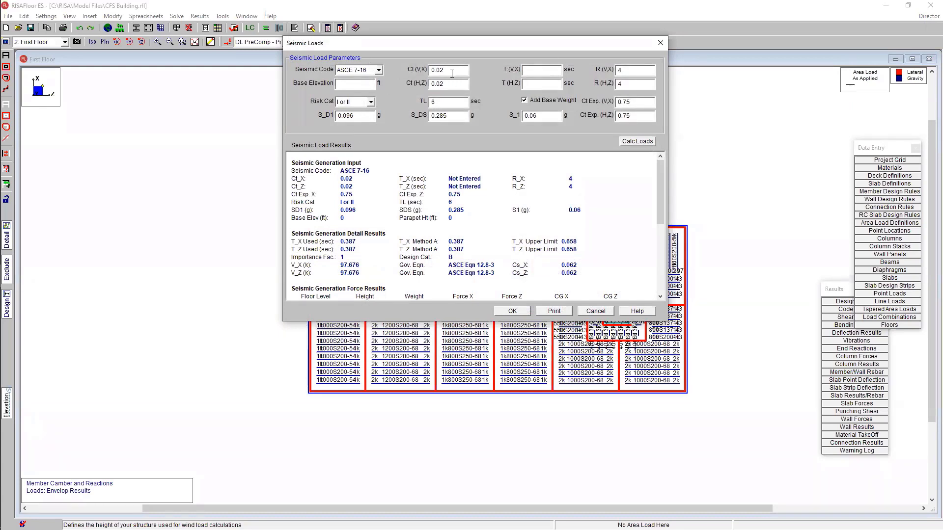
Review the seismic R factors, spectral accelerations and generated floor forces, dismiss the incoming call, and accept the seismic loads.
{"action": "left_click", "coordinate": [625, 69]}
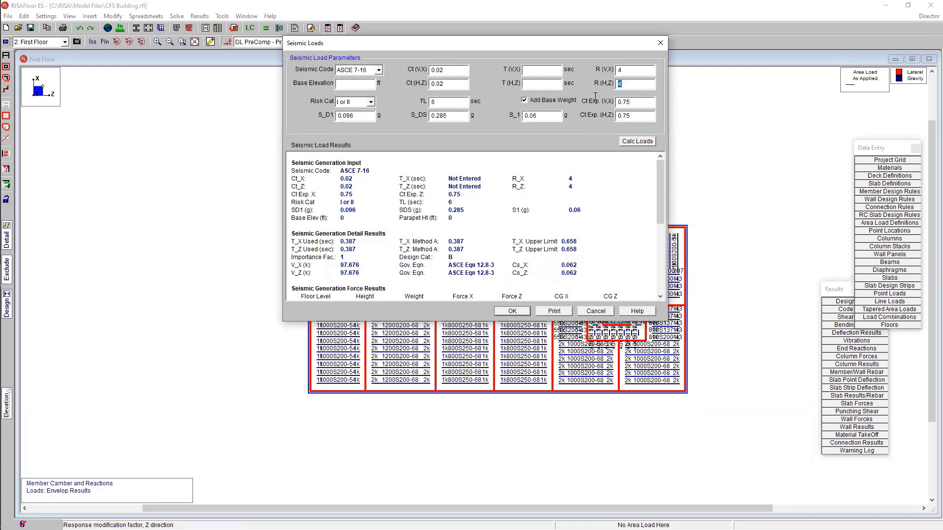
{"action": "left_click", "coordinate": [631, 70]}
{"action": "left_click", "coordinate": [622, 86]}
{"action": "left_click_drag", "start_coordinate": [361, 116], "coordinate": [326, 117]}
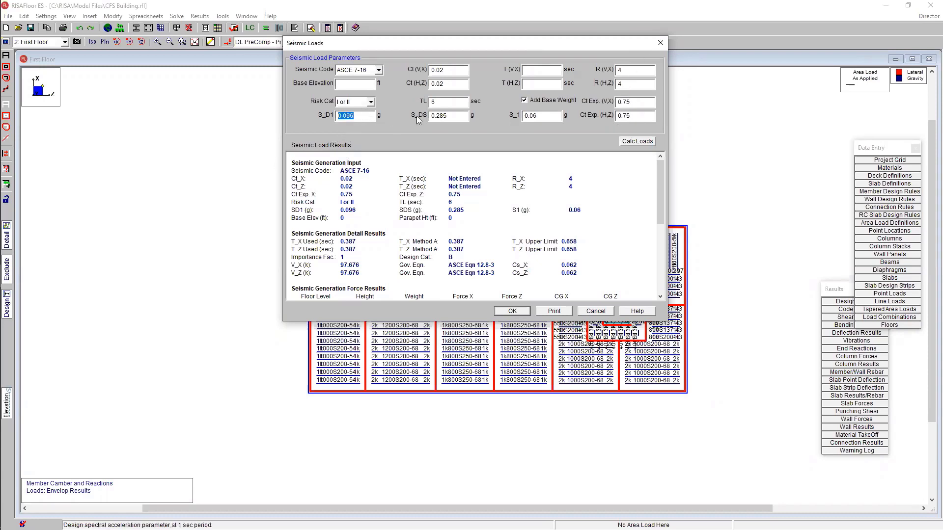
{"action": "left_click_drag", "start_coordinate": [458, 115], "coordinate": [410, 113]}
{"action": "left_click_drag", "start_coordinate": [546, 117], "coordinate": [517, 112]}
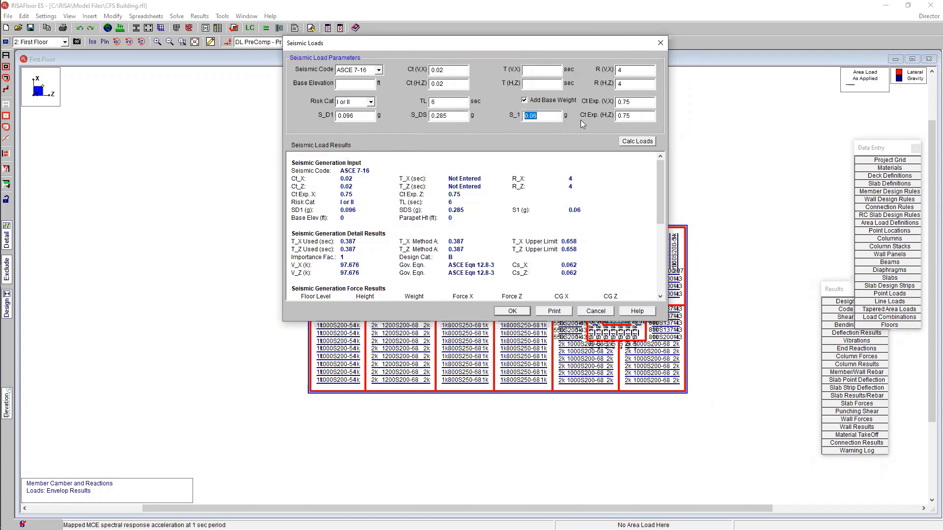
{"action": "mouse_move", "coordinate": [657, 162]}
{"action": "left_mouse_down"}
{"action": "mouse_move", "coordinate": [661, 183]}
{"action": "mouse_move", "coordinate": [661, 168]}
{"action": "left_mouse_up"}
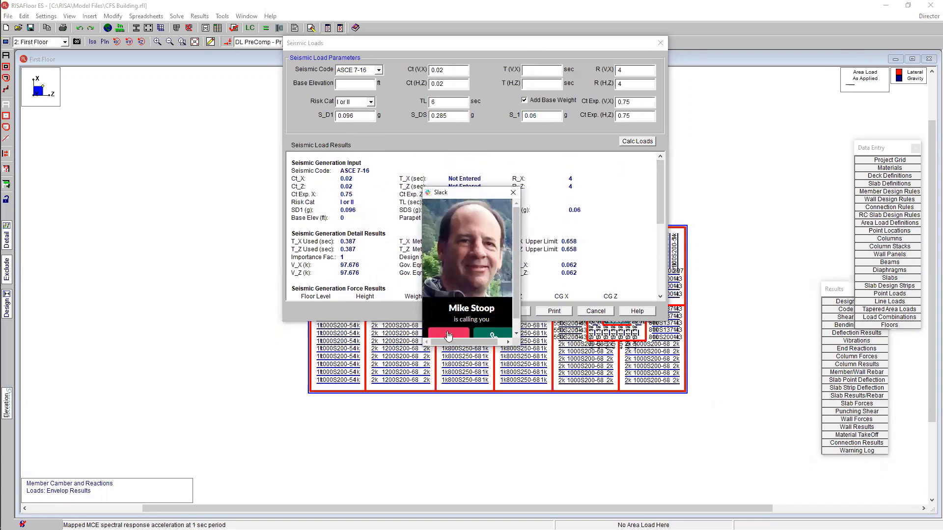
{"action": "left_click", "coordinate": [513, 193]}
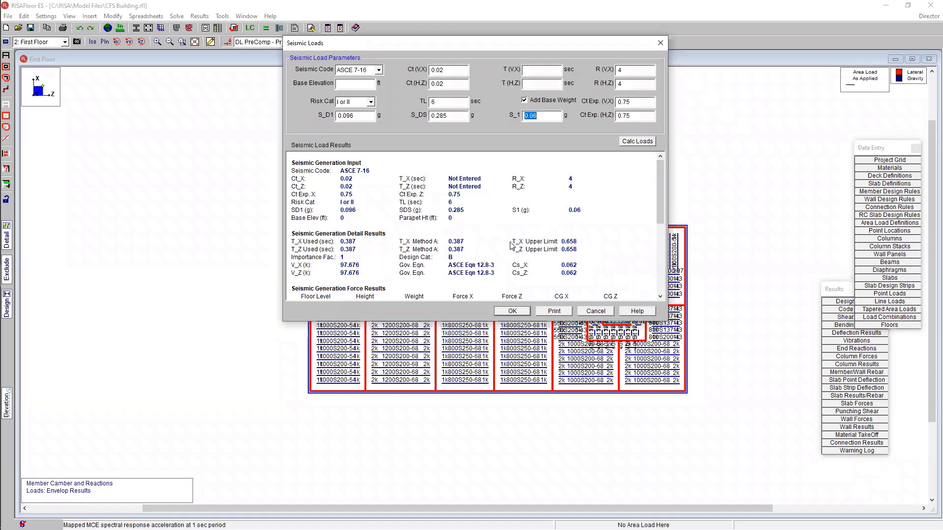
{"action": "left_click_drag", "start_coordinate": [660, 202], "coordinate": [659, 236]}
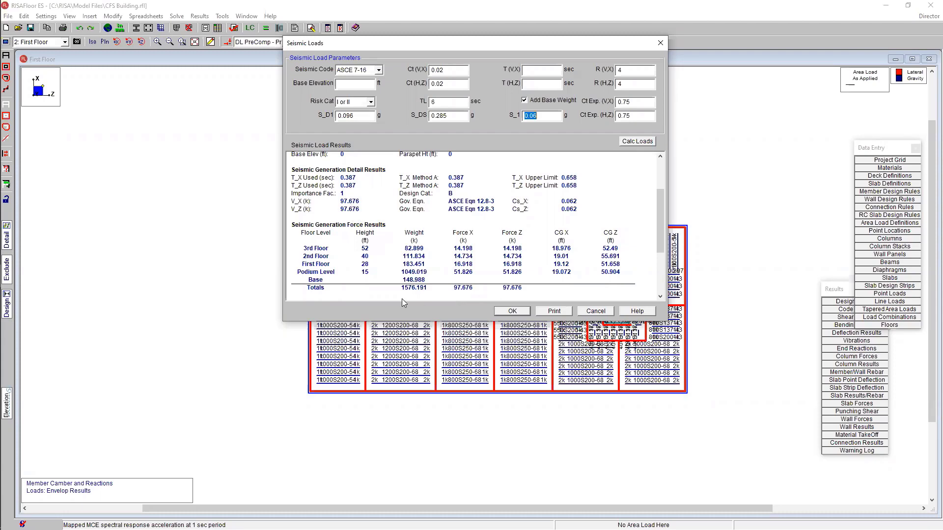
{"action": "left_click", "coordinate": [513, 311]}
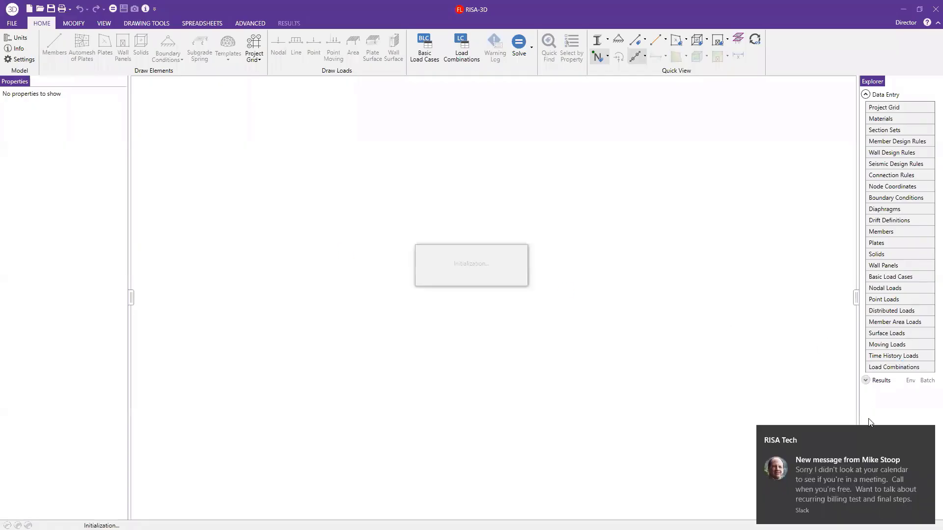
Dismiss the chat notification, return to the RISA-3D window, and accept the Project Information dialog with its fields left blank.
{"action": "left_click", "coordinate": [927, 435]}
{"action": "key", "text": "alt+Tab"}
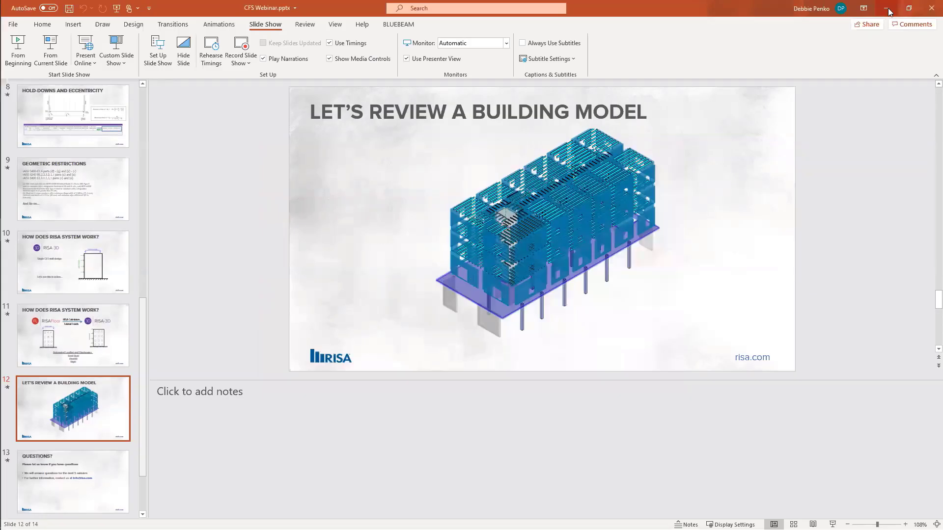
{"action": "key", "text": "alt+Tab"}
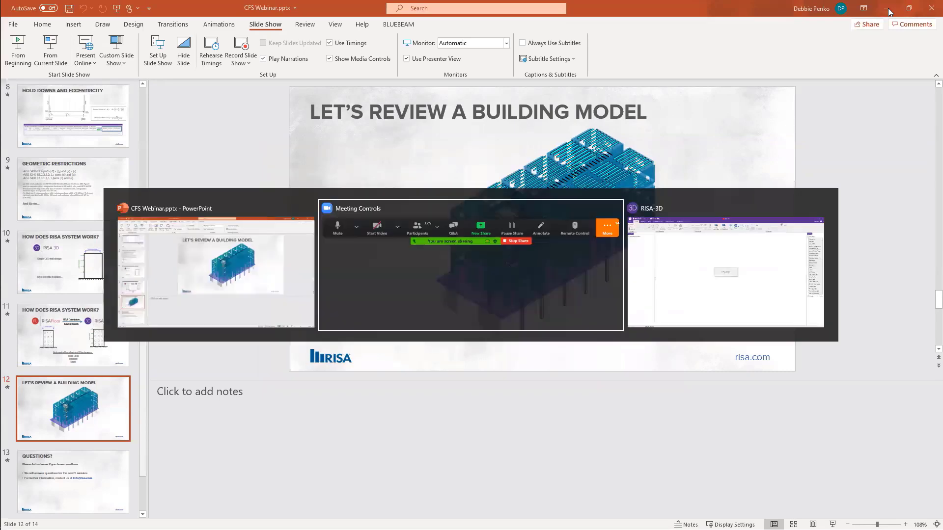
{"action": "key", "text": "alt+Tab"}
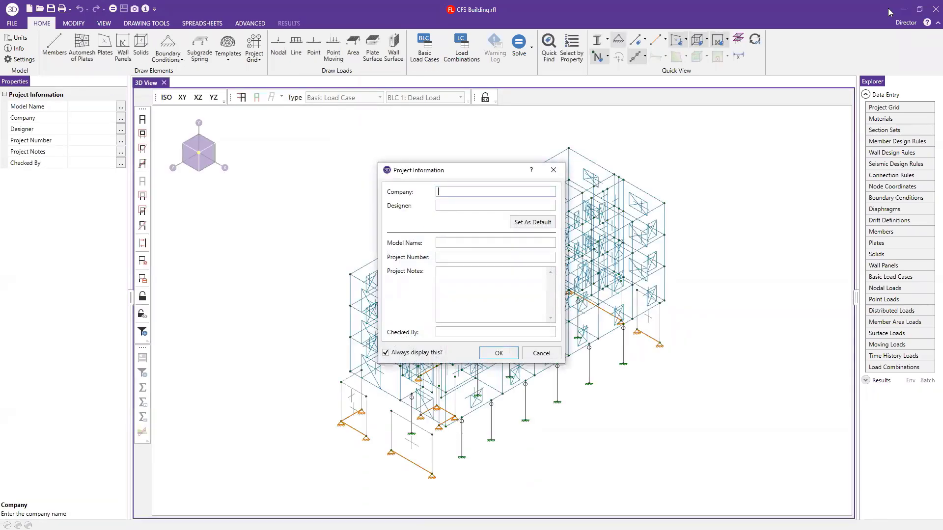
{"action": "left_click", "coordinate": [497, 353]}
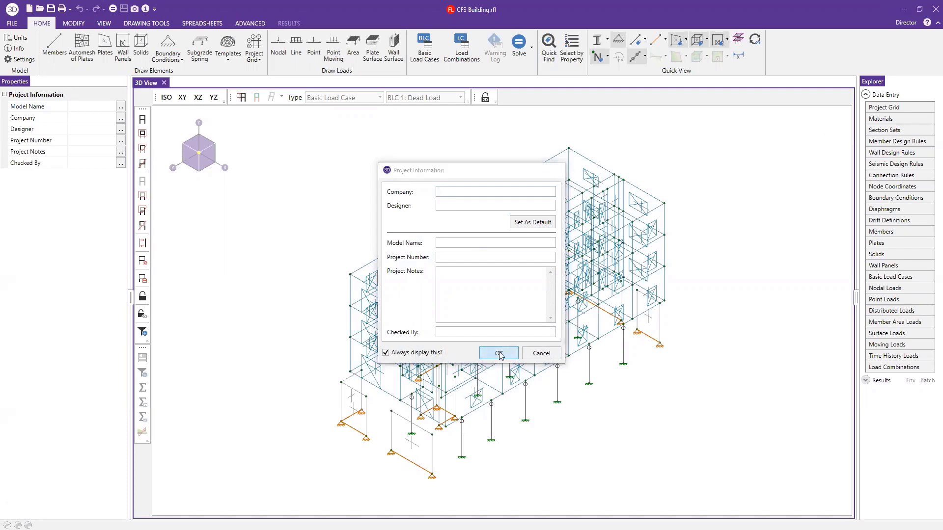
{"action": "right_click", "coordinate": [595, 399]}
{"action": "left_click_drag", "start_coordinate": [645, 365], "coordinate": [153, 106]}
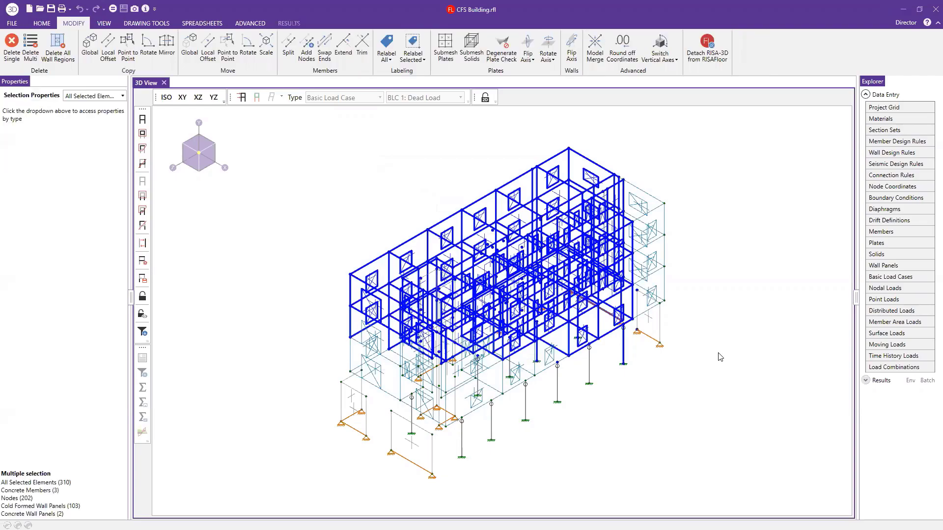
{"action": "key", "text": "Escape"}
Orbit the RISA-3D building model to an end-on view and turn on the display of the floor diaphragms.
{"action": "middle_click_drag", "start_coordinate": [620, 404], "coordinate": [665, 385], "text": "shift"}
{"action": "left_click", "coordinate": [740, 40]}
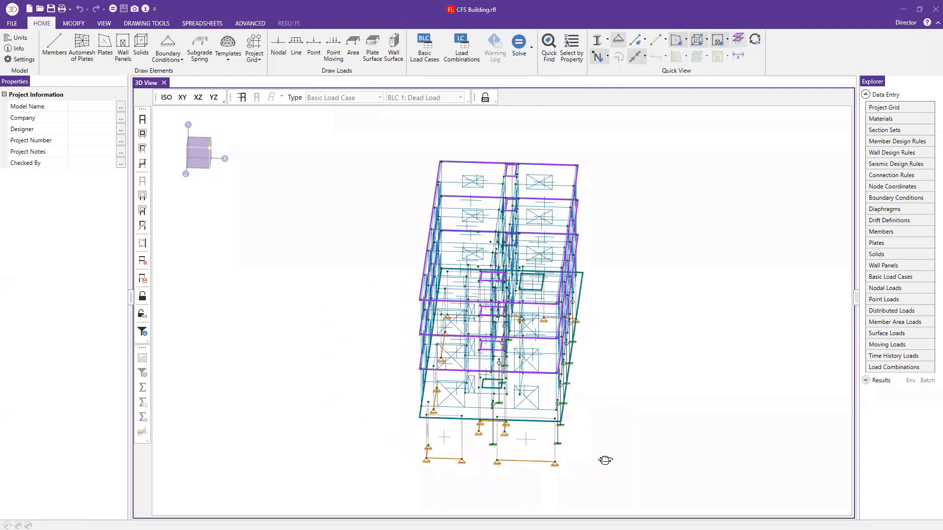
Turn on the display of the applied loads on the building model and show the BLC 2: Live Load case.
{"action": "middle_click_drag", "start_coordinate": [606, 459], "coordinate": [564, 452], "text": "shift"}
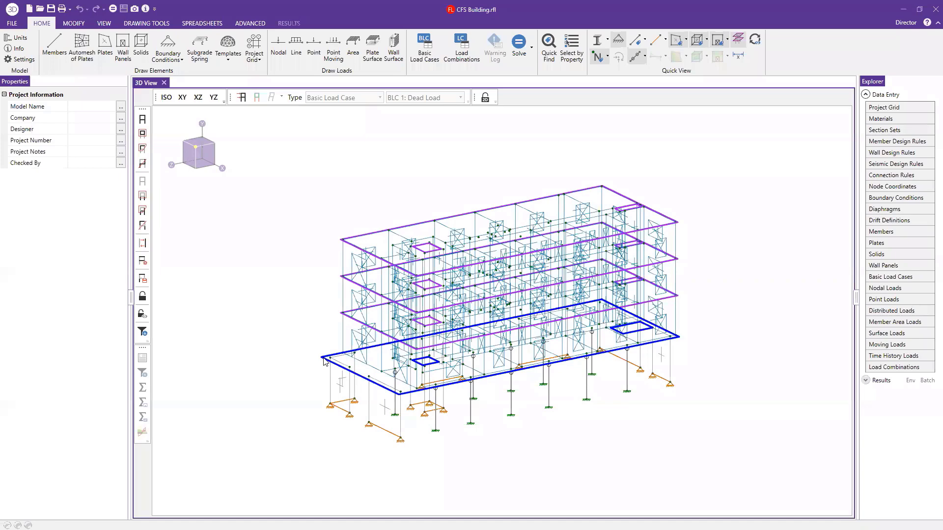
{"action": "left_click", "coordinate": [241, 97]}
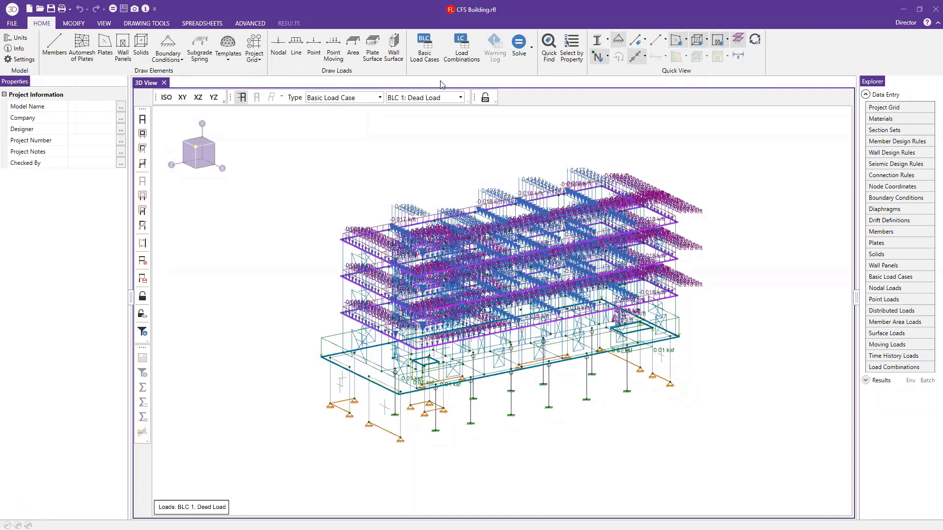
{"action": "left_click", "coordinate": [442, 98]}
{"action": "left_click", "coordinate": [412, 118]}
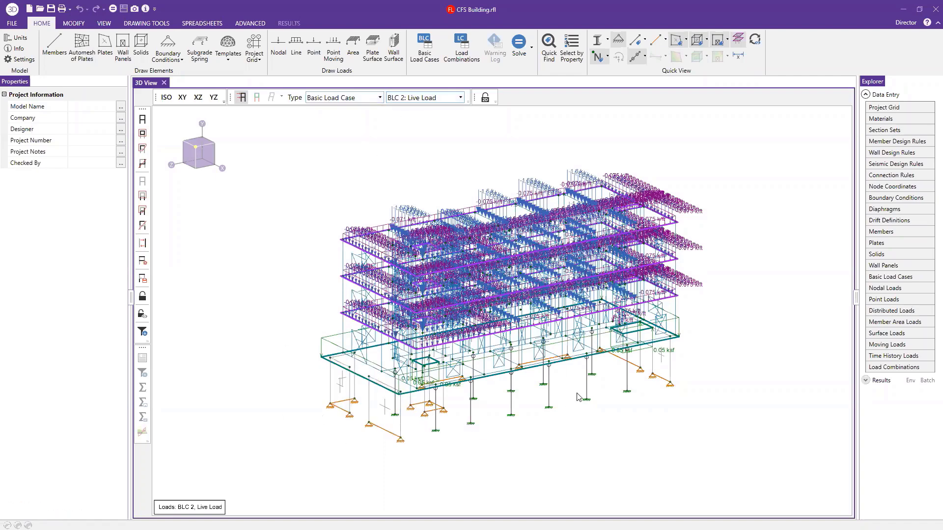
Inspect the live loads on the floors from the building's long side, selecting the tall concrete wall panel near one end.
{"action": "middle_click_drag", "start_coordinate": [746, 363], "coordinate": [674, 360]}
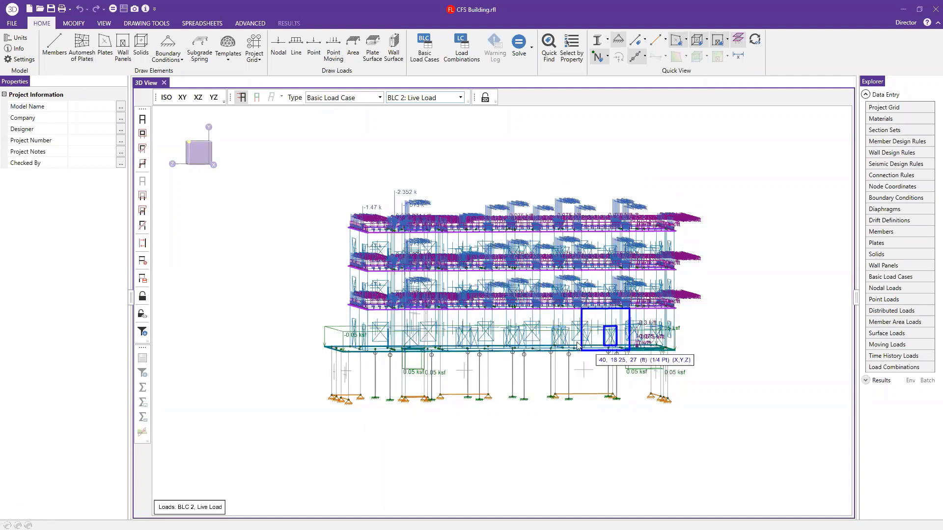
{"action": "left_click", "coordinate": [406, 395]}
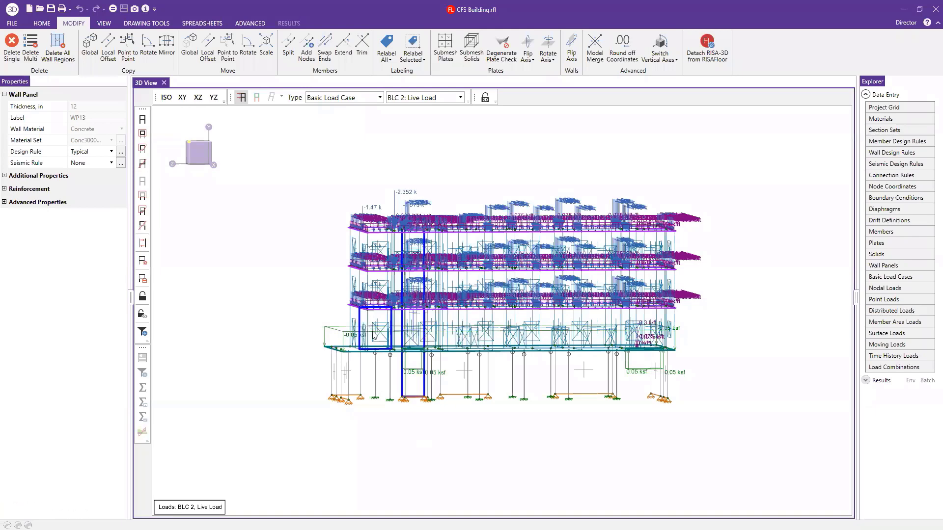
{"action": "scroll", "coordinate": [370, 325], "scroll_direction": "up", "scroll_amount": 4}
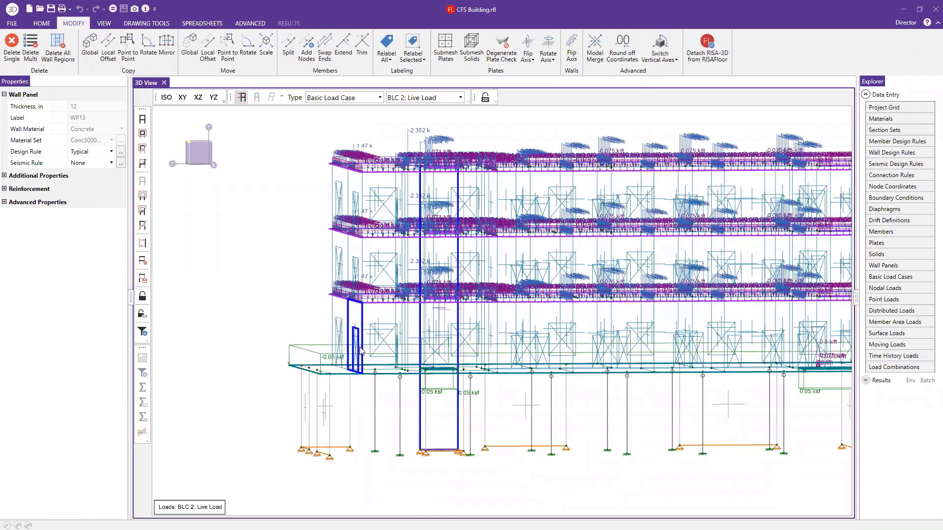
{"action": "scroll", "coordinate": [374, 346], "scroll_direction": "down", "scroll_amount": 3}
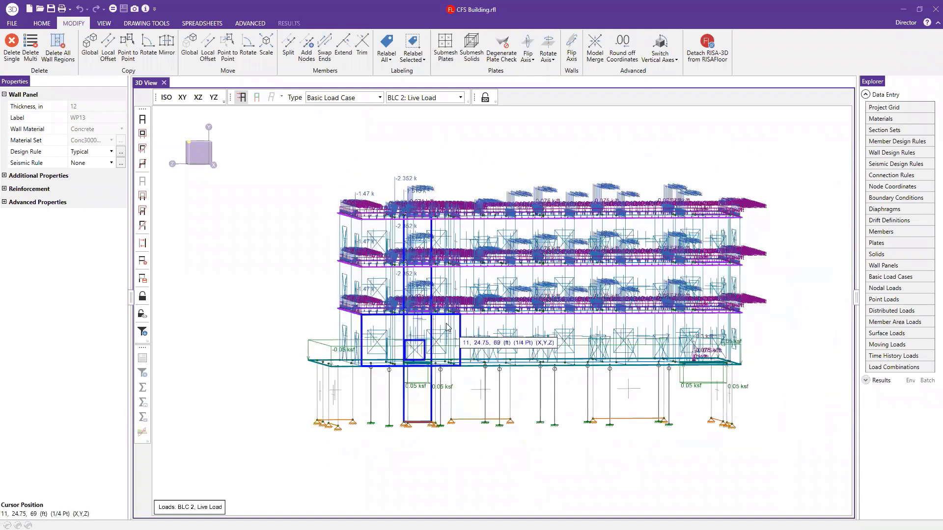
{"action": "middle_click_drag", "start_coordinate": [426, 460], "coordinate": [468, 469], "text": "shift"}
Show the BLC 8: Wind Load X case and view its floor forces on the building from the end.
{"action": "left_click", "coordinate": [415, 98]}
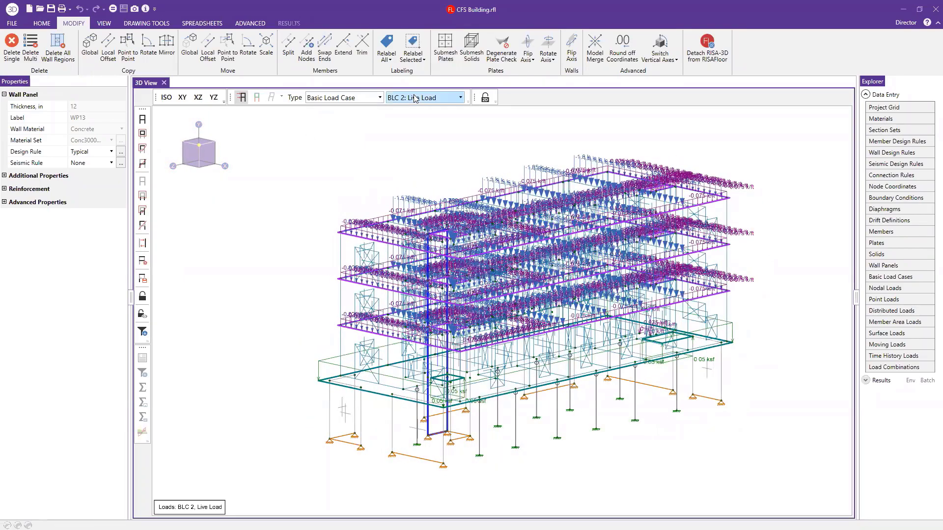
{"action": "left_click", "coordinate": [369, 197]}
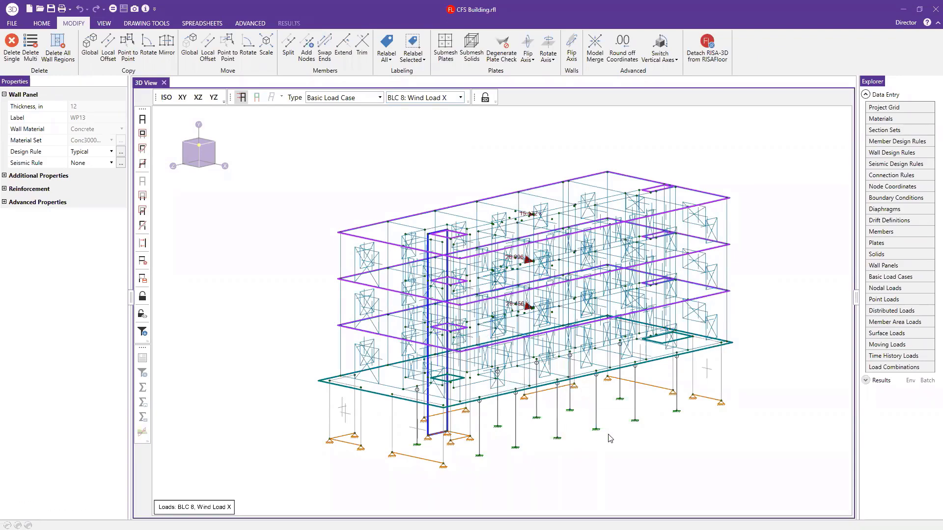
{"action": "mouse_move", "coordinate": [609, 437]}
{"action": "middle_mouse_down"}
{"action": "mouse_move", "coordinate": [648, 436]}
{"action": "mouse_move", "coordinate": [615, 431]}
{"action": "middle_mouse_up"}
Show BLC 28: Semi-Rigid Wind Load +X, examine the line loads along the lowest diaphragm's edges, and clear the wall panel selection.
{"action": "left_click", "coordinate": [427, 98]}
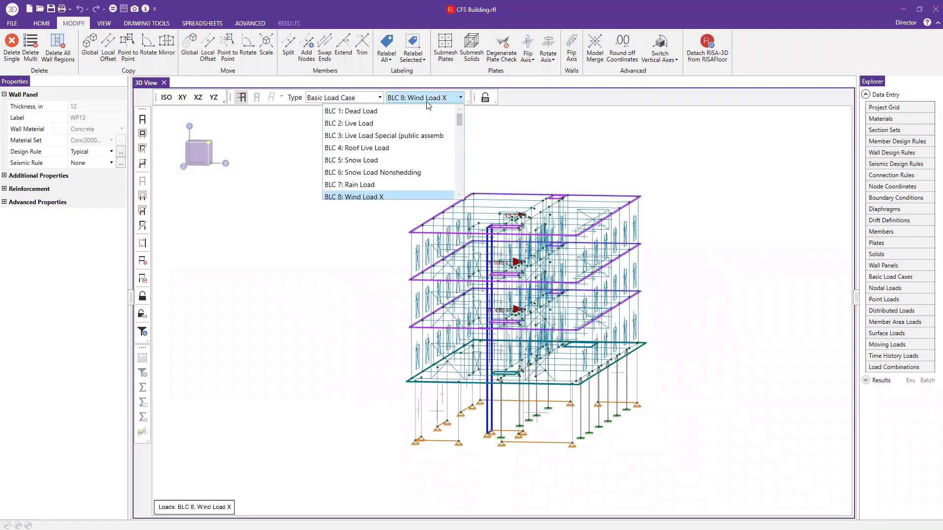
{"action": "scroll", "coordinate": [400, 162], "scroll_direction": "down", "scroll_amount": 2}
{"action": "scroll", "coordinate": [400, 177], "scroll_direction": "down", "scroll_amount": 4}
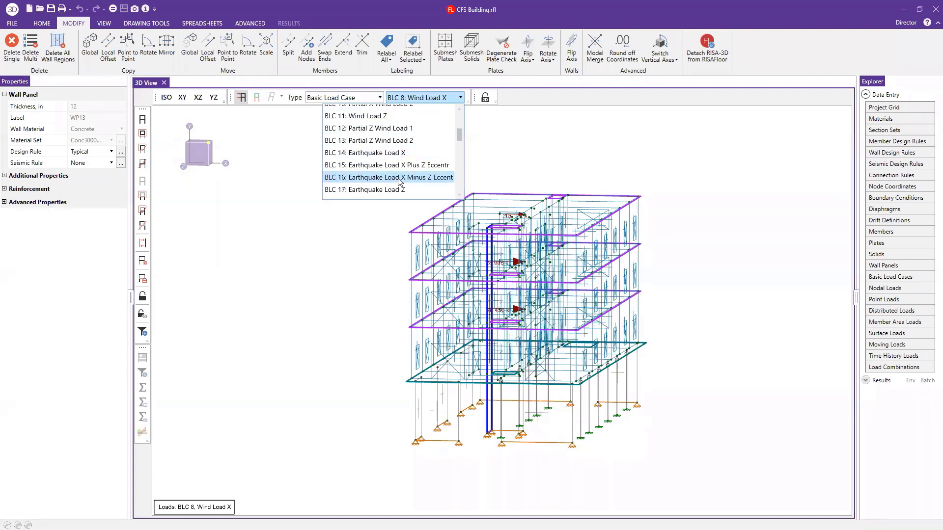
{"action": "scroll", "coordinate": [399, 181], "scroll_direction": "down", "scroll_amount": 4}
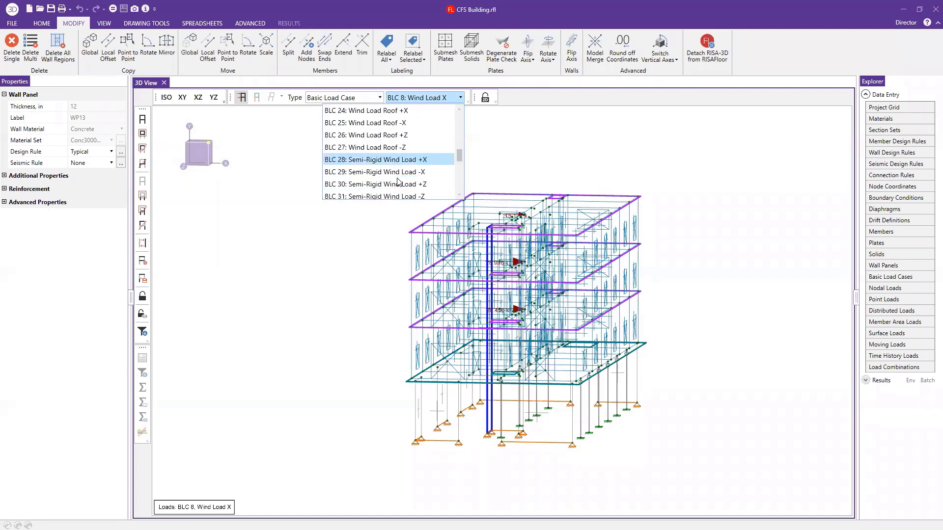
{"action": "left_click", "coordinate": [415, 160]}
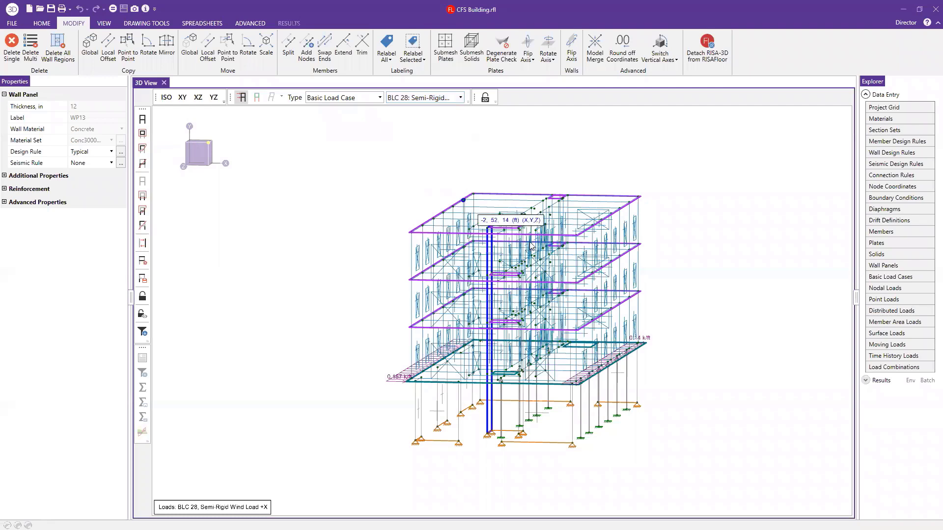
{"action": "scroll", "coordinate": [416, 393], "scroll_direction": "up", "scroll_amount": 2}
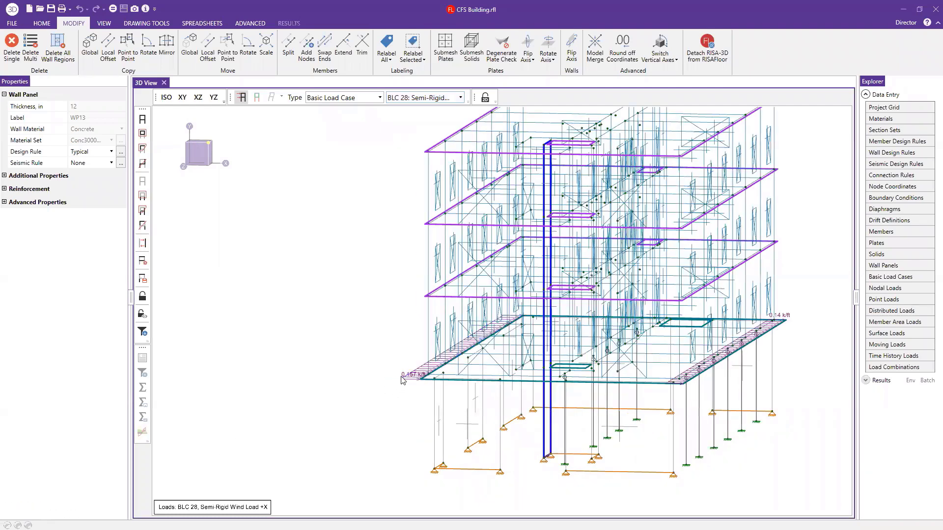
{"action": "left_click", "coordinate": [403, 378]}
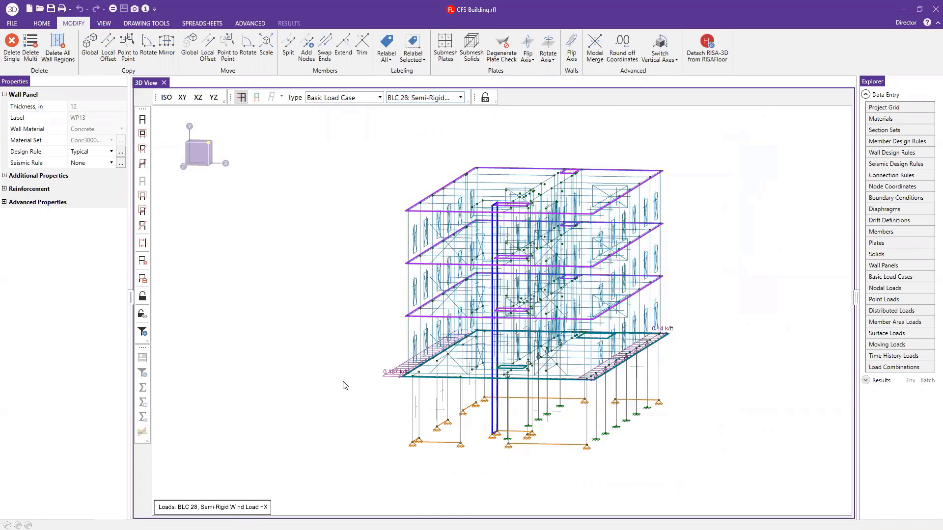
{"action": "scroll", "coordinate": [345, 385], "scroll_direction": "down", "scroll_amount": 2}
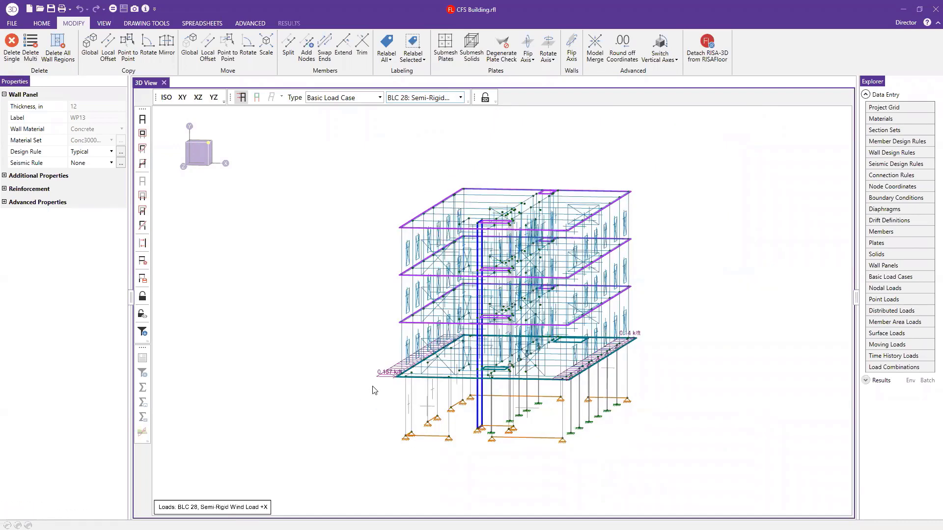
{"action": "left_click", "coordinate": [356, 347]}
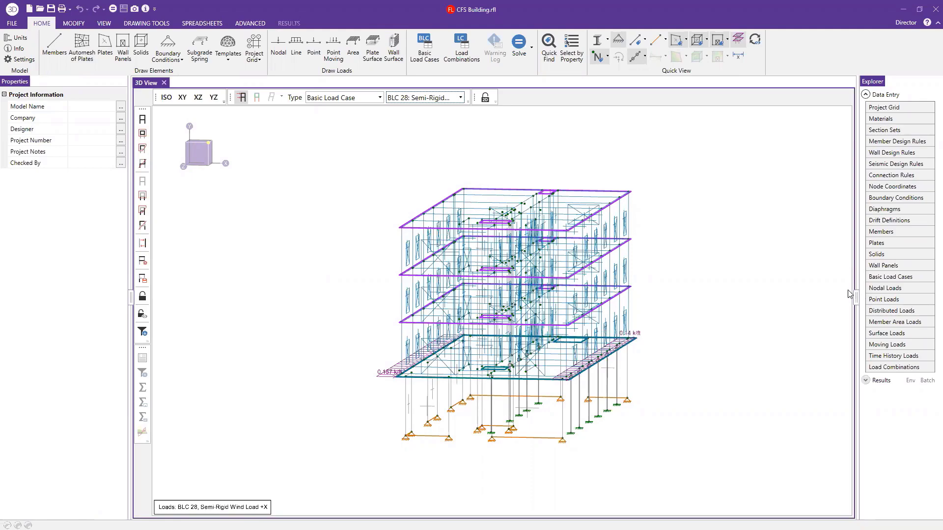
Show the BLC 11: Wind Load Z case and view its floor forces along the building's long side.
{"action": "middle_click_drag", "start_coordinate": [849, 294], "coordinate": [739, 337]}
{"action": "mouse_move", "coordinate": [688, 355]}
{"action": "middle_mouse_down"}
{"action": "mouse_move", "coordinate": [704, 344]}
{"action": "mouse_move", "coordinate": [687, 349]}
{"action": "middle_mouse_up"}
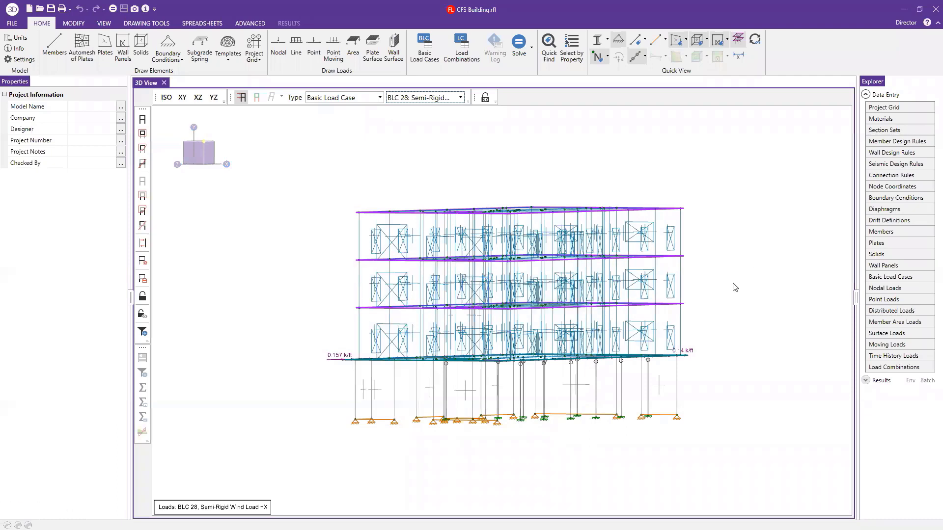
{"action": "left_click", "coordinate": [425, 97]}
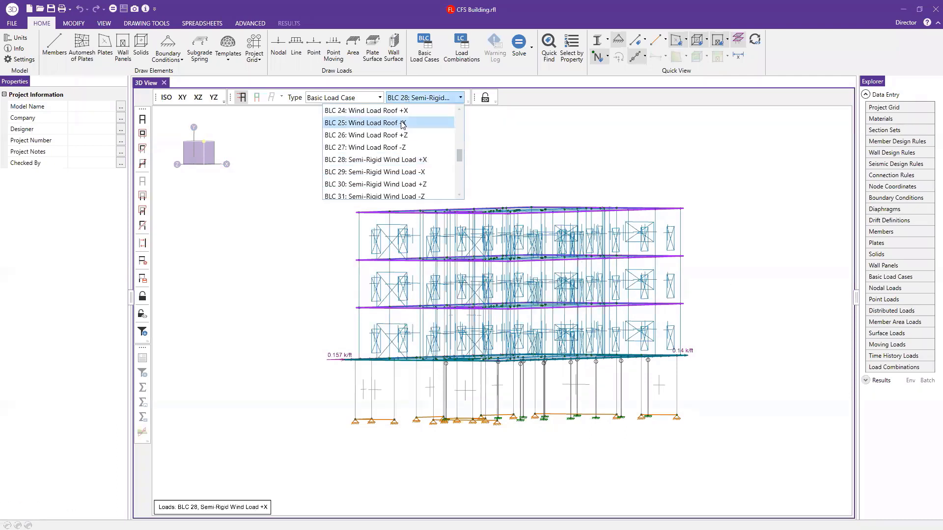
{"action": "scroll", "coordinate": [413, 148], "scroll_direction": "up", "scroll_amount": 1}
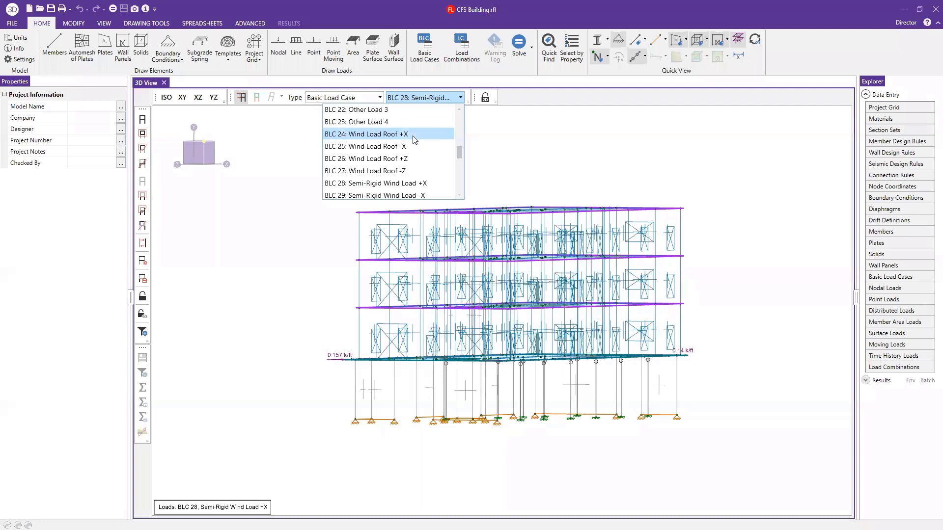
{"action": "scroll", "coordinate": [413, 143], "scroll_direction": "up", "scroll_amount": 5}
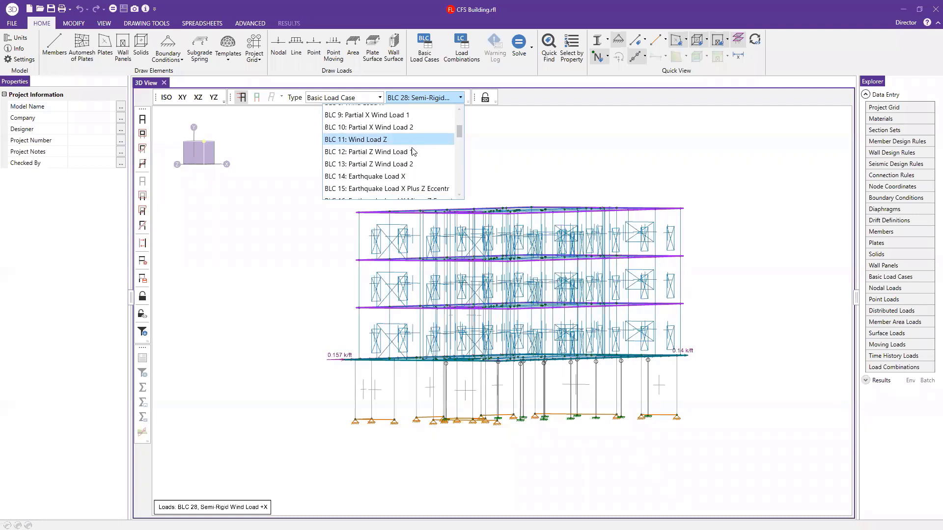
{"action": "left_click", "coordinate": [406, 163]}
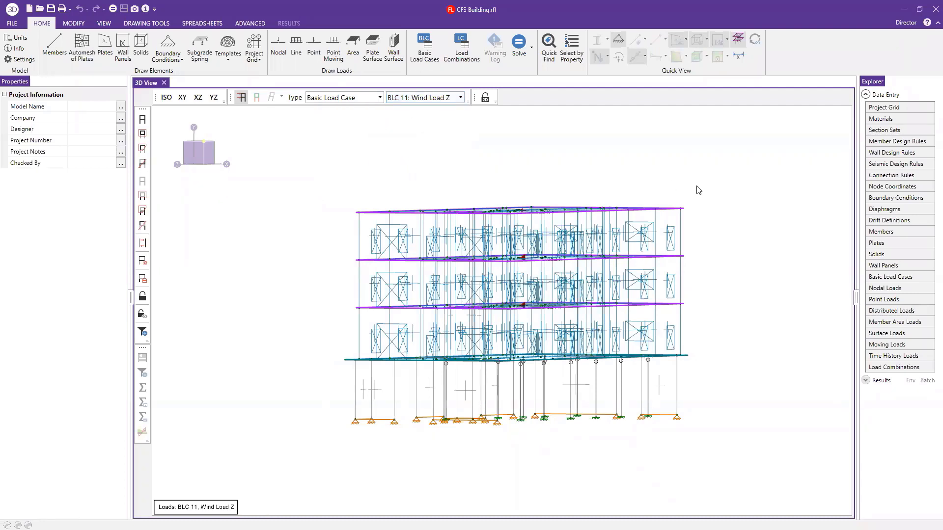
{"action": "middle_click_drag", "start_coordinate": [729, 186], "coordinate": [696, 194], "text": "shift"}
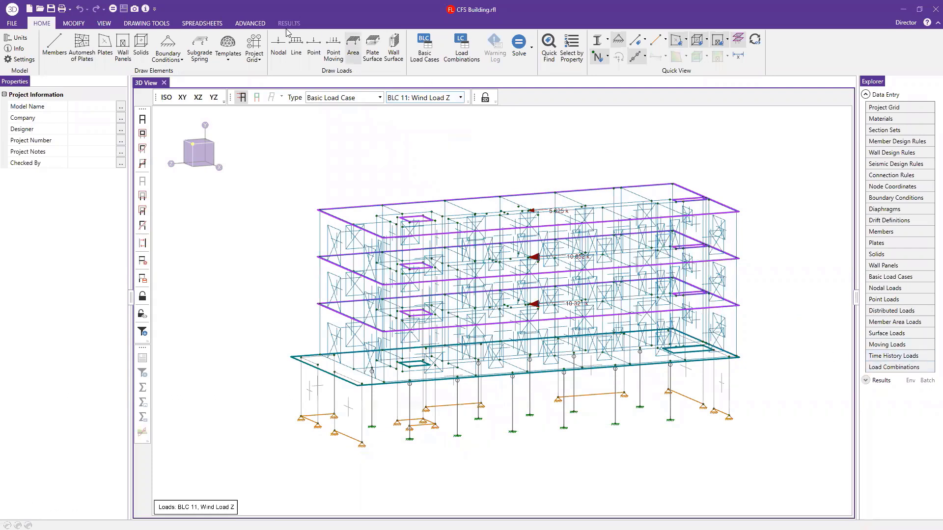
Review the load combinations and their Solve marks, and solve the marked combinations as a batch including an envelope.
{"action": "left_click", "coordinate": [894, 367]}
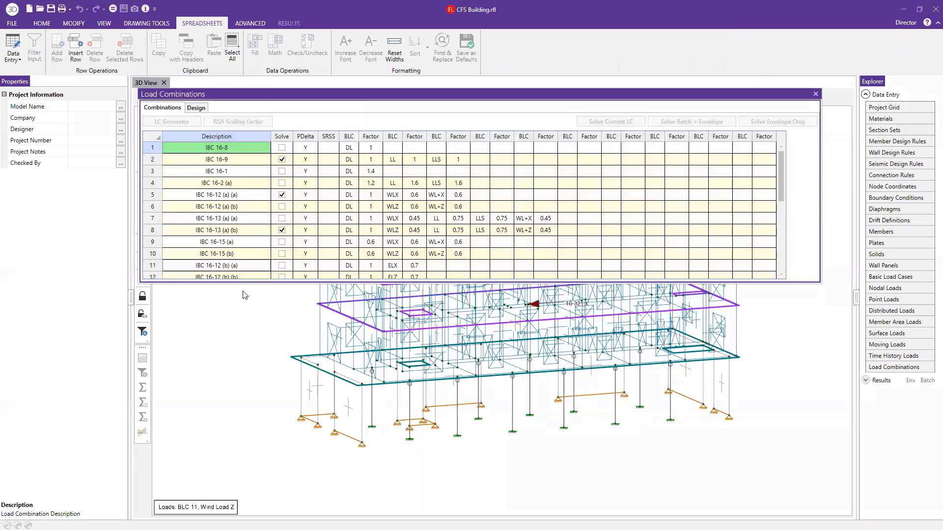
{"action": "left_click", "coordinate": [204, 388]}
{"action": "left_click", "coordinate": [113, 9]}
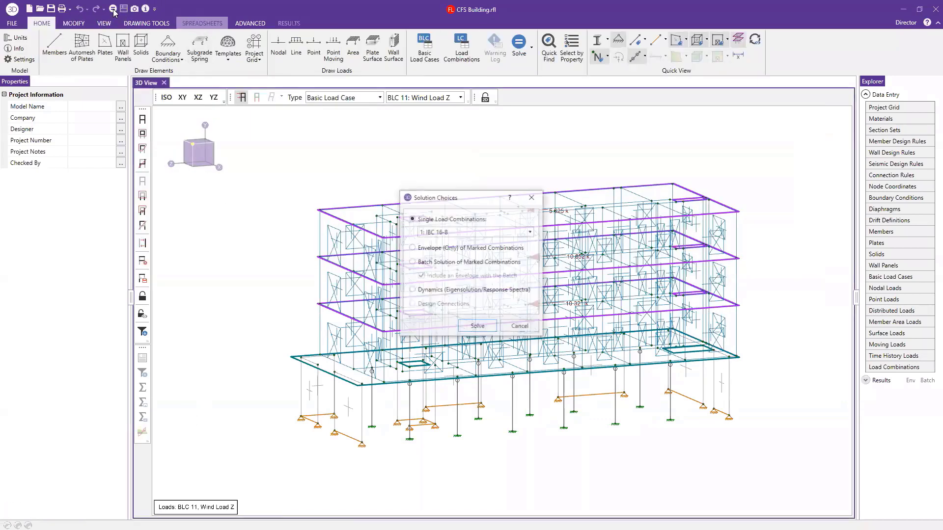
{"action": "left_click", "coordinate": [449, 263]}
{"action": "left_click", "coordinate": [477, 327]}
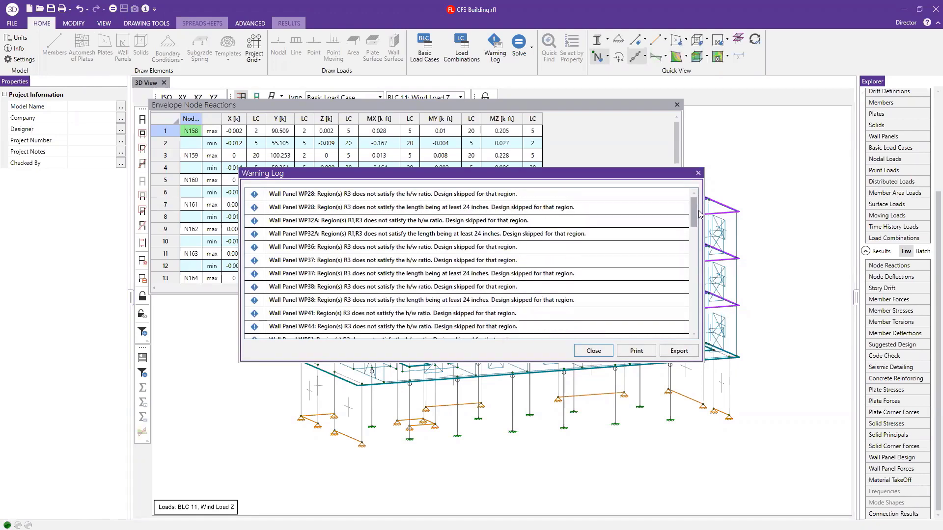
Read through the wall panel warnings in the Warning Log, and close both the log and the Envelope Node Reactions results.
{"action": "scroll", "coordinate": [680, 256], "scroll_direction": "down", "scroll_amount": 8}
{"action": "scroll", "coordinate": [672, 302], "scroll_direction": "up", "scroll_amount": 8}
{"action": "scroll", "coordinate": [492, 297], "scroll_direction": "down", "scroll_amount": 8}
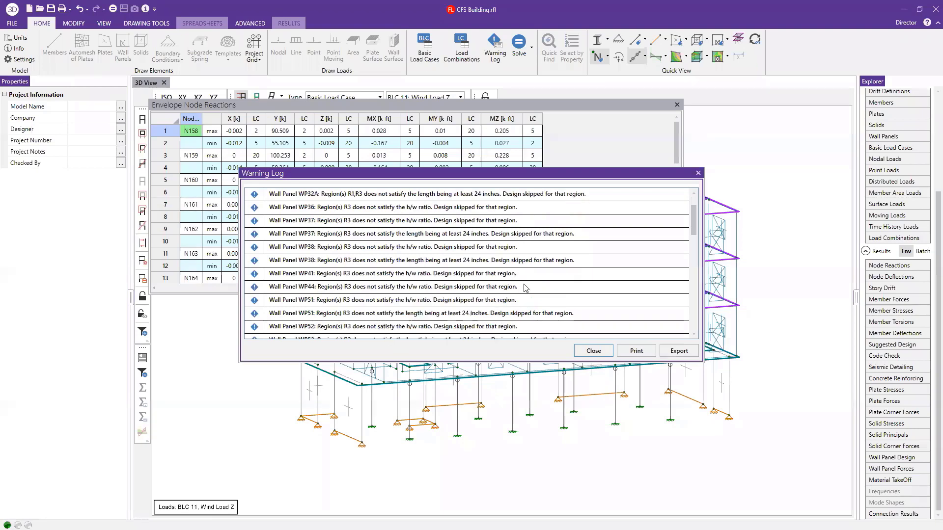
{"action": "left_click", "coordinate": [594, 351]}
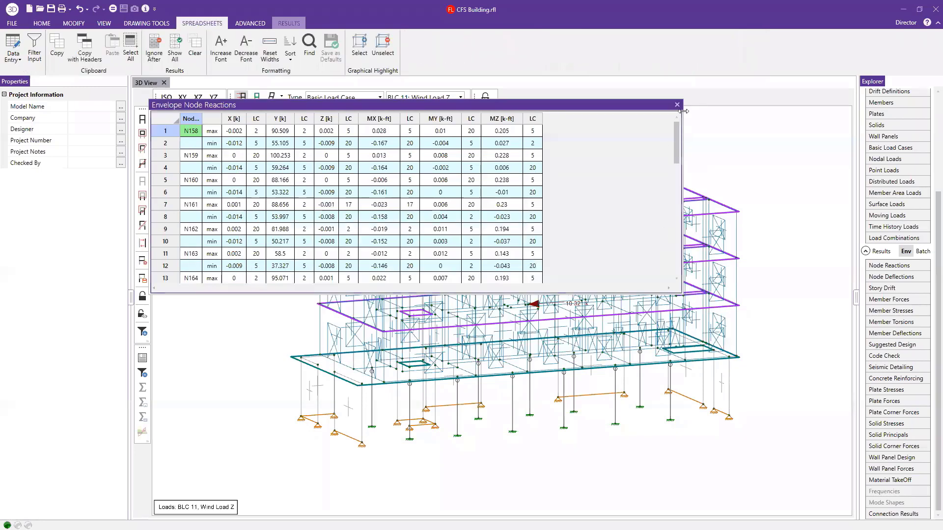
{"action": "left_click", "coordinate": [677, 105]}
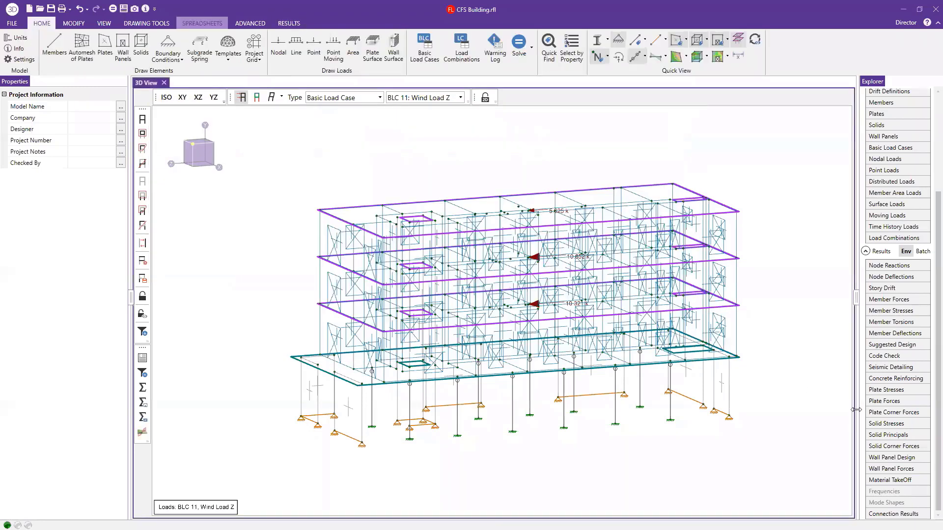
Review the wall panel concrete code checks, in plane and out of plane, widening the out-of-plane Max UC column.
{"action": "left_click", "coordinate": [891, 458]}
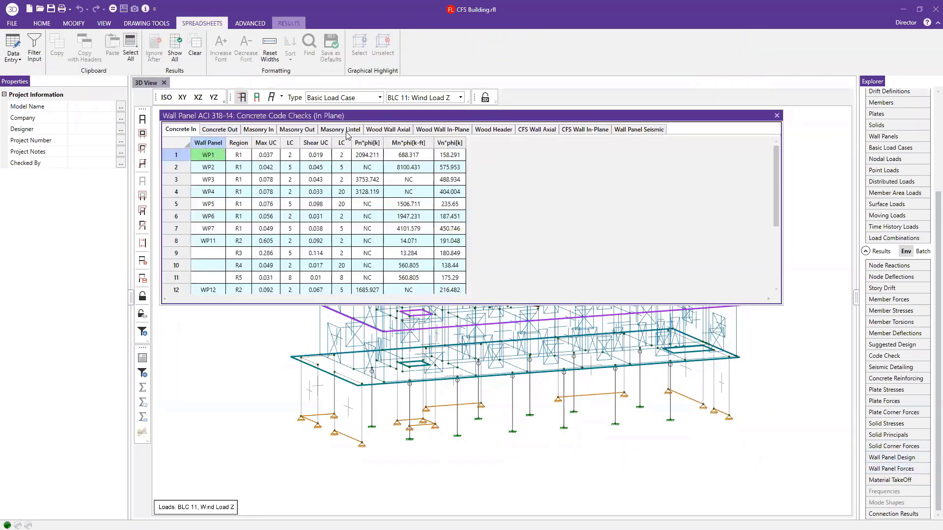
{"action": "left_click", "coordinate": [218, 131]}
{"action": "left_click_drag", "start_coordinate": [281, 143], "coordinate": [302, 134]}
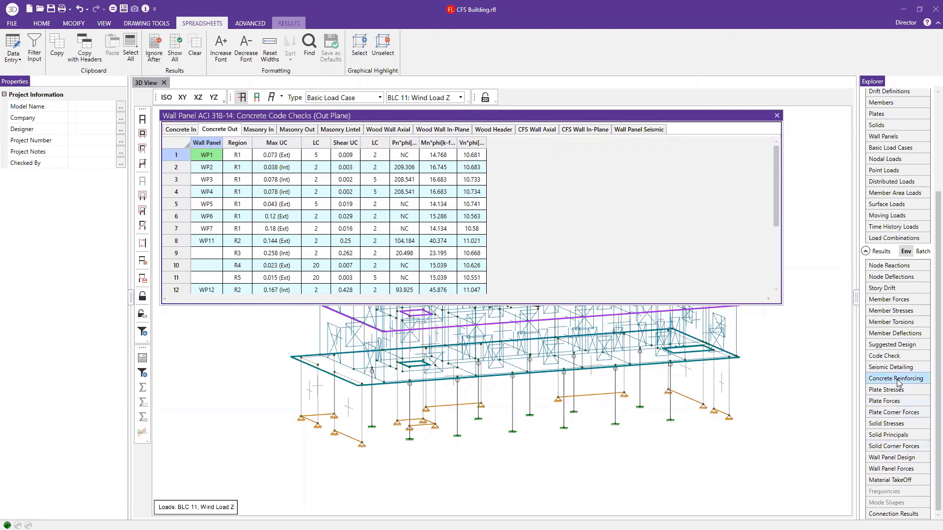
Review the CFS wall panel axial code checks, widening the Stud Size column and examining the axial checks of WP20 R1 and WP23 R4.
{"action": "left_click", "coordinate": [536, 129]}
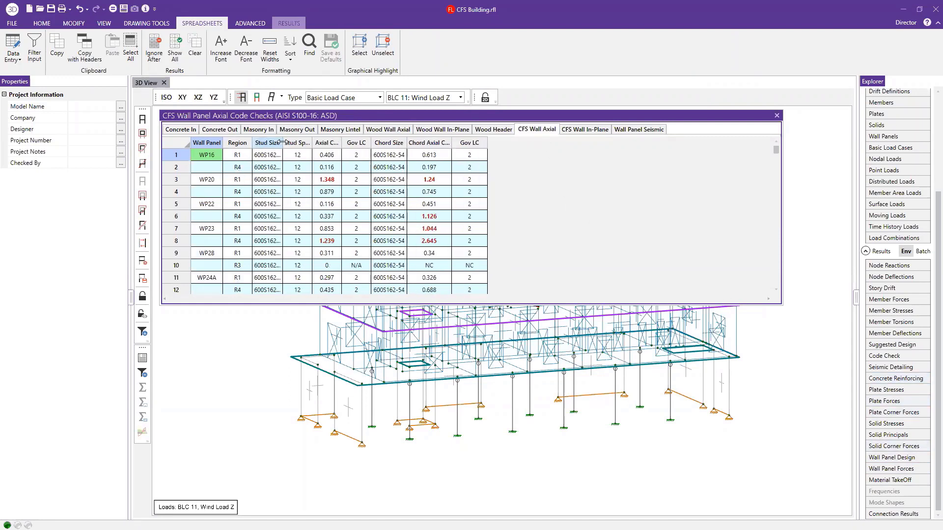
{"action": "left_click_drag", "start_coordinate": [282, 143], "coordinate": [317, 136]}
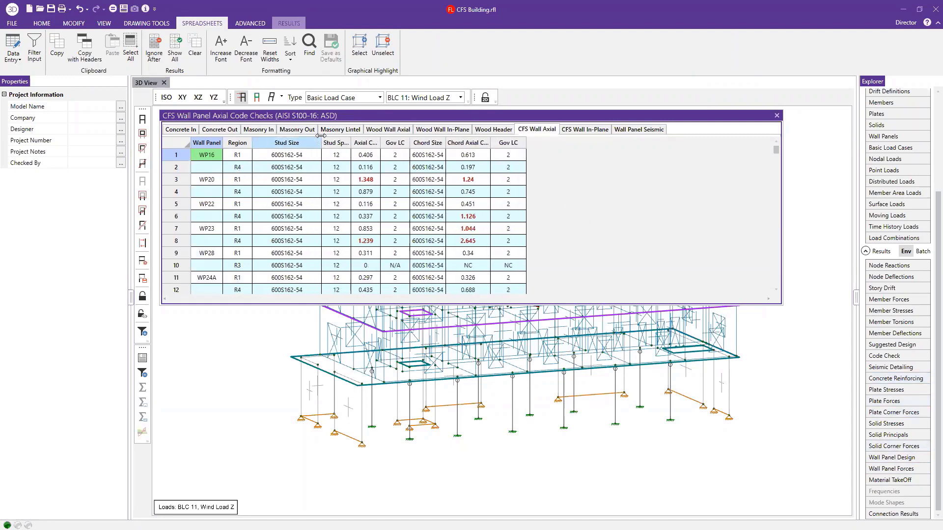
{"action": "left_click", "coordinate": [364, 181]}
{"action": "left_click", "coordinate": [356, 242]}
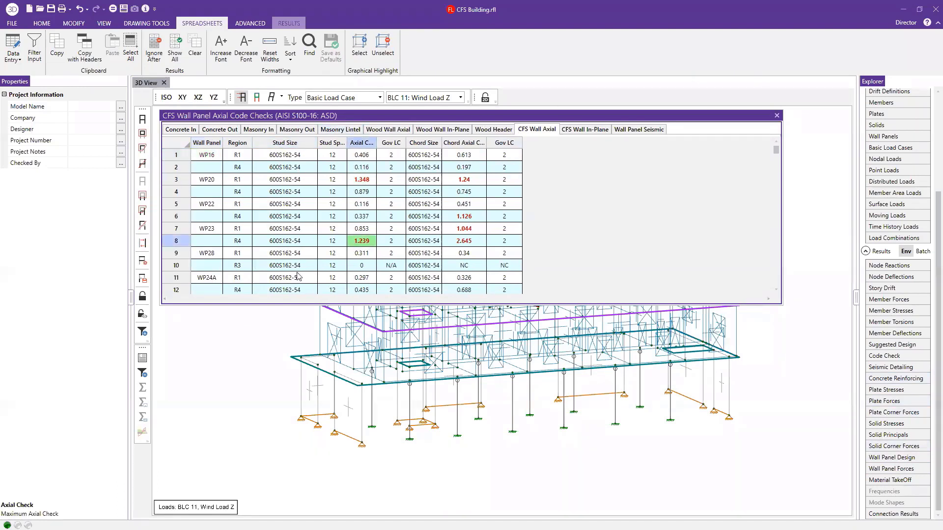
{"action": "left_click", "coordinate": [358, 181]}
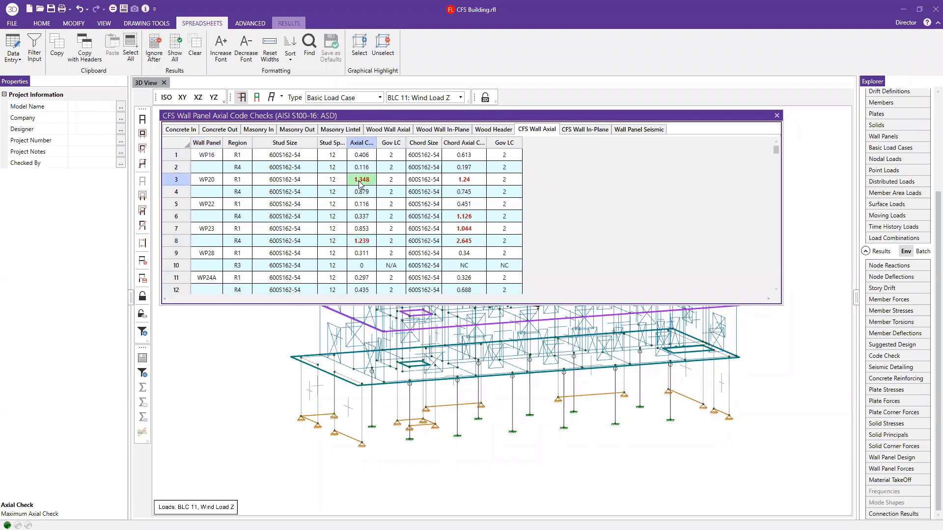
Widen the Axial Check column and examine the axial check and stud size of WP34 region R4.
{"action": "double_click", "coordinate": [375, 143]}
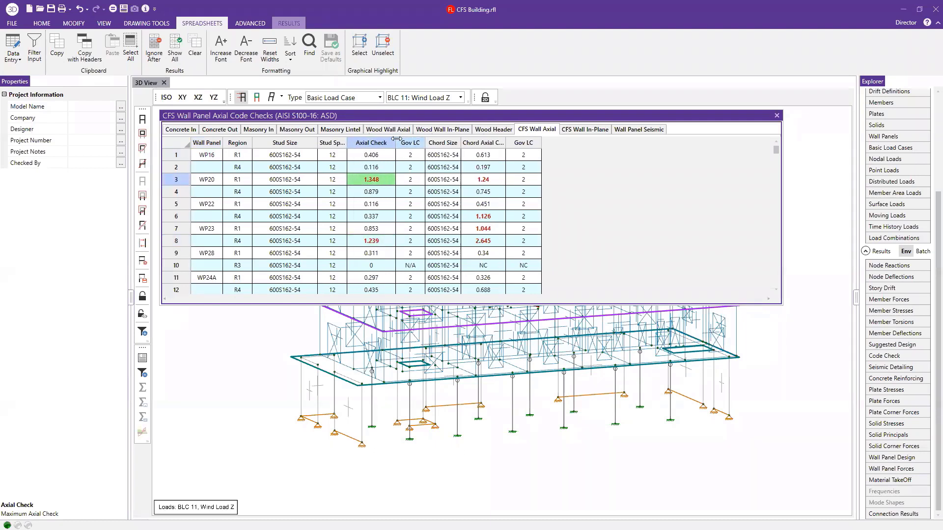
{"action": "scroll", "coordinate": [364, 240], "scroll_direction": "down", "scroll_amount": 6}
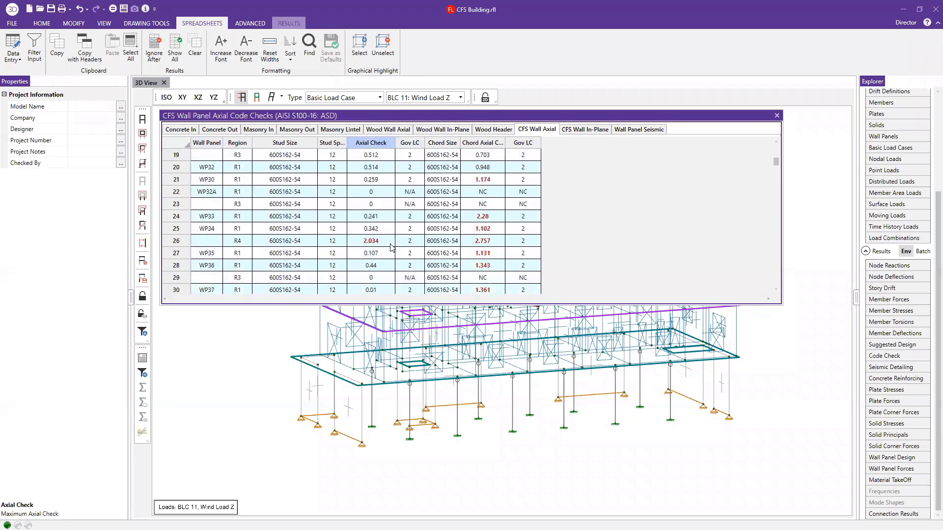
{"action": "left_click", "coordinate": [370, 241]}
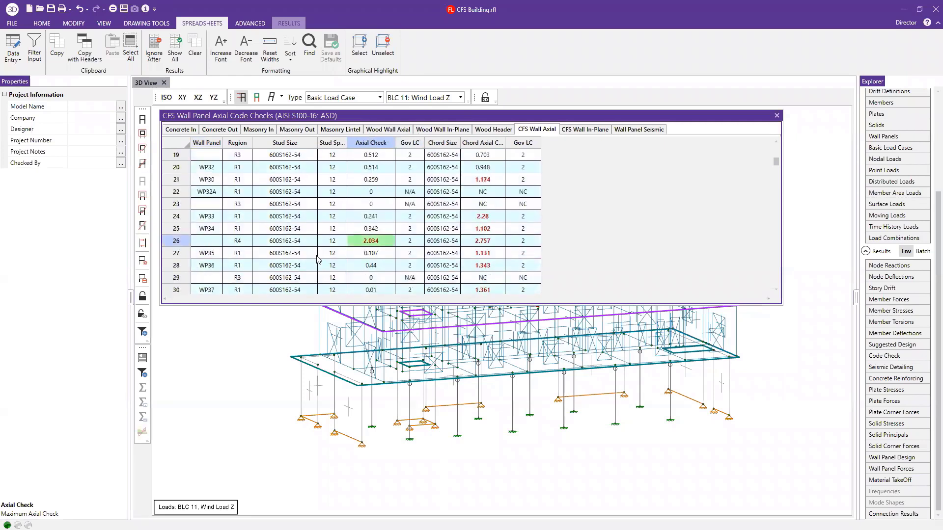
{"action": "left_click_drag", "start_coordinate": [283, 244], "coordinate": [376, 241]}
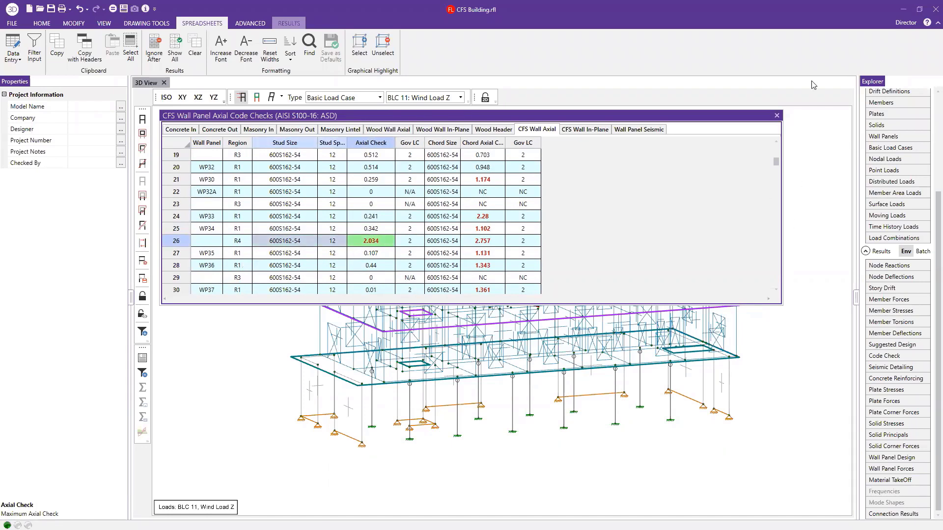
Review the CFS in-plane code checks, widening the Shear Panel Label and Shear Check columns and examining the shear check of WP23 R4.
{"action": "left_click", "coordinate": [591, 132]}
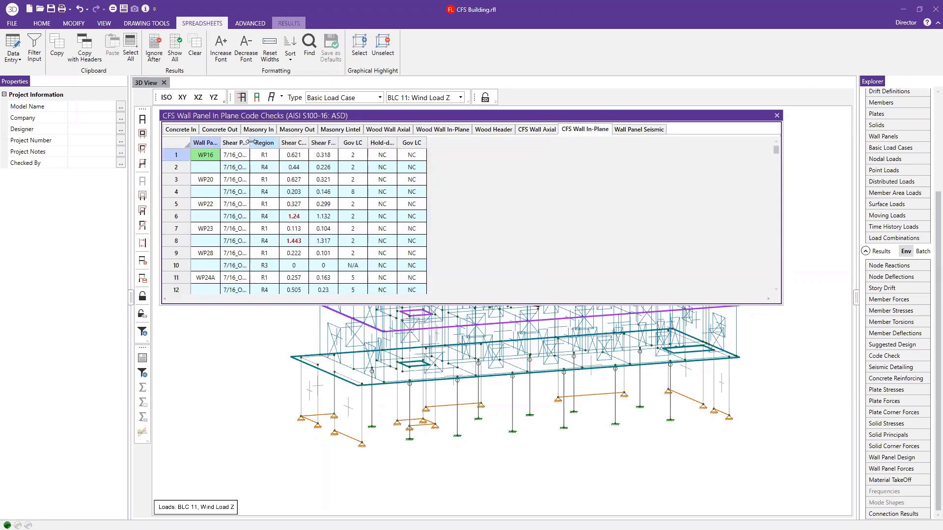
{"action": "left_click_drag", "start_coordinate": [250, 142], "coordinate": [311, 142]}
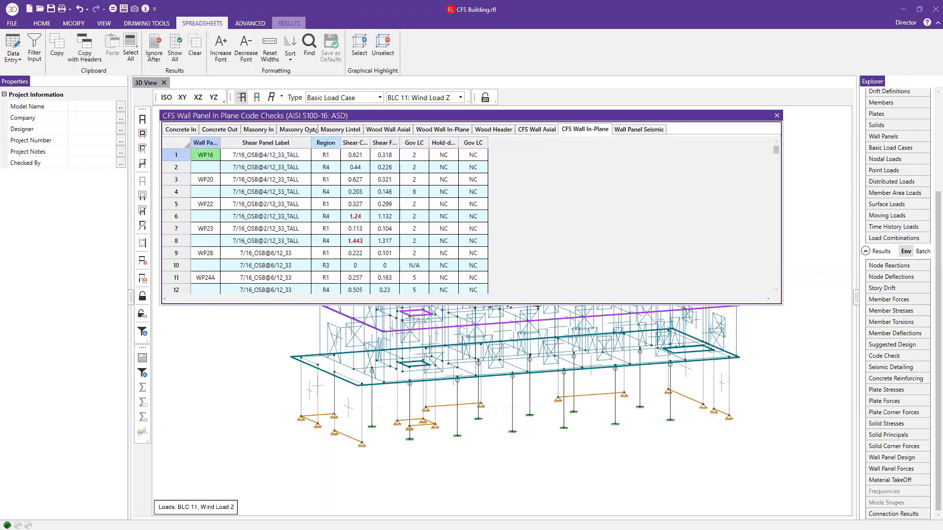
{"action": "left_click_drag", "start_coordinate": [369, 142], "coordinate": [388, 143]}
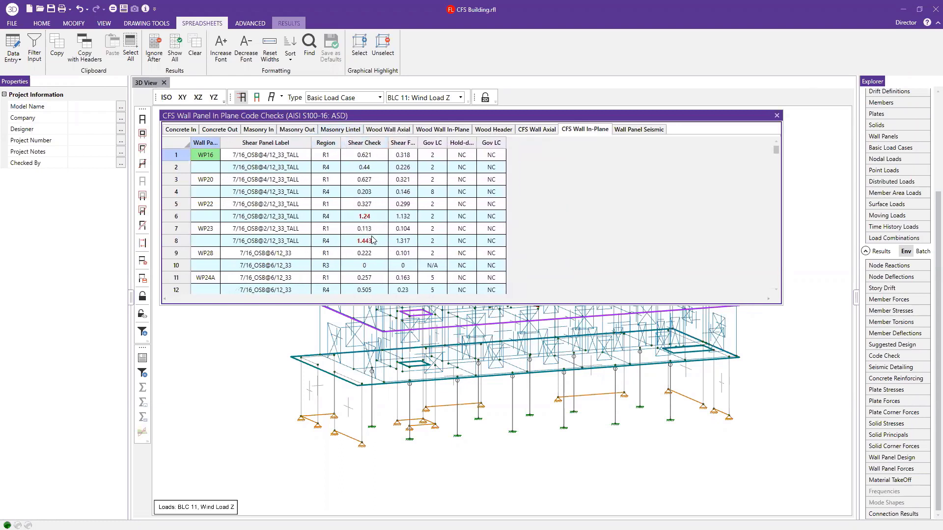
{"action": "left_click", "coordinate": [372, 239]}
{"action": "scroll", "coordinate": [378, 250], "scroll_direction": "down", "scroll_amount": 5}
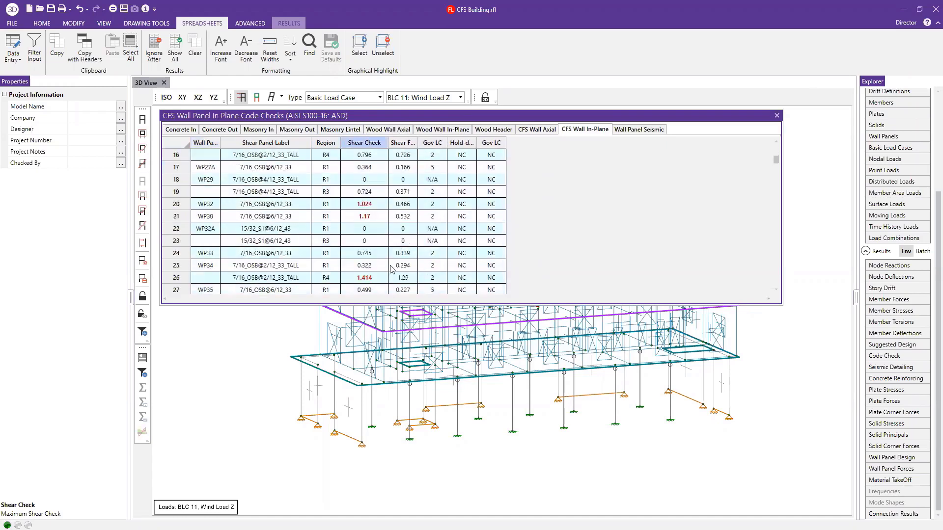
{"action": "scroll", "coordinate": [406, 253], "scroll_direction": "down", "scroll_amount": 1}
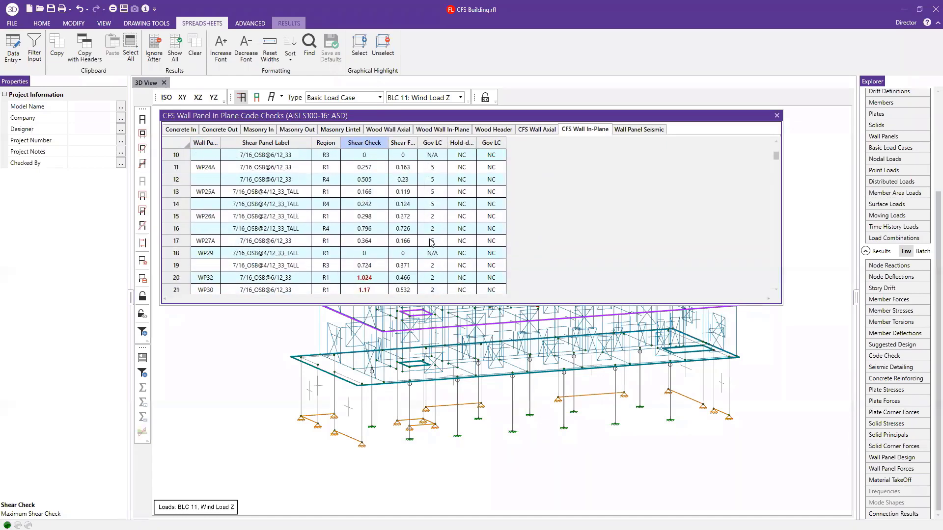
{"action": "scroll", "coordinate": [303, 262], "scroll_direction": "up", "scroll_amount": 6}
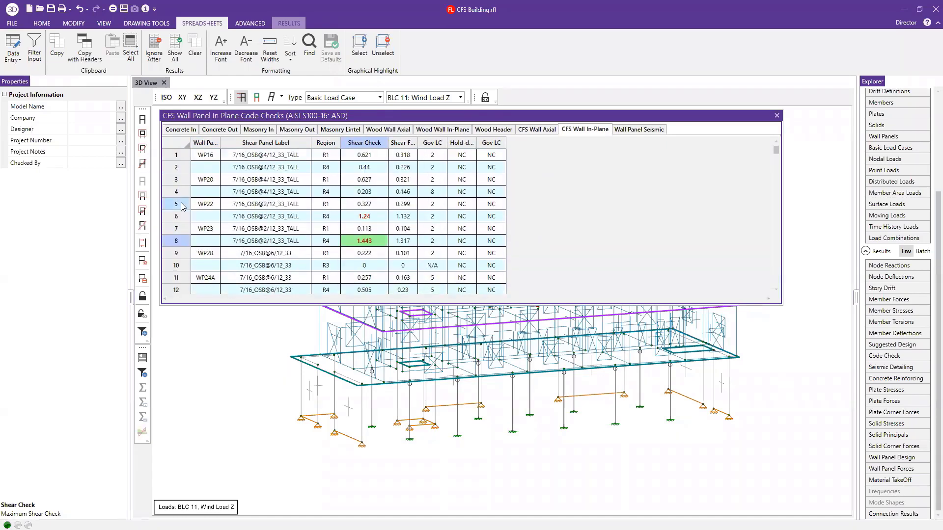
Show the in-plane check rows of wall panels WP22 and WP23 as selected in the current model view.
{"action": "left_click_drag", "start_coordinate": [182, 206], "coordinate": [183, 217]}
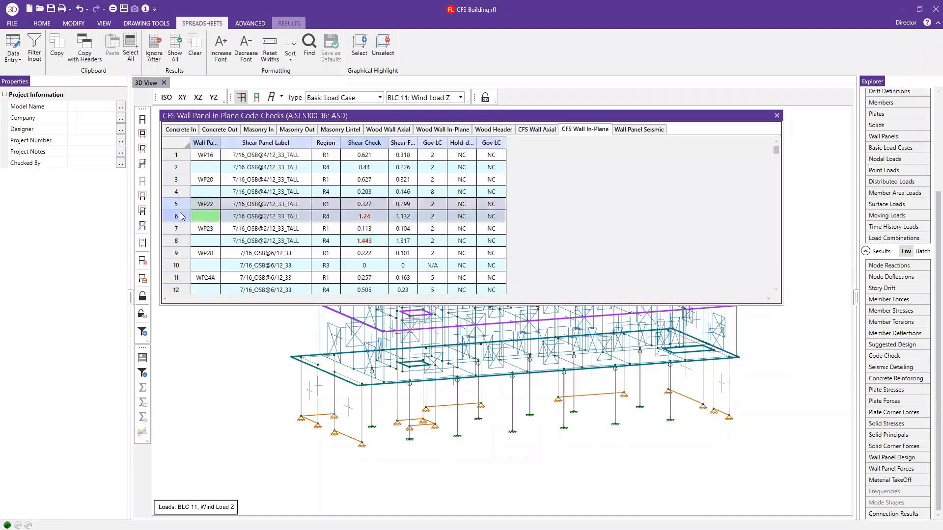
{"action": "right_click", "coordinate": [303, 207]}
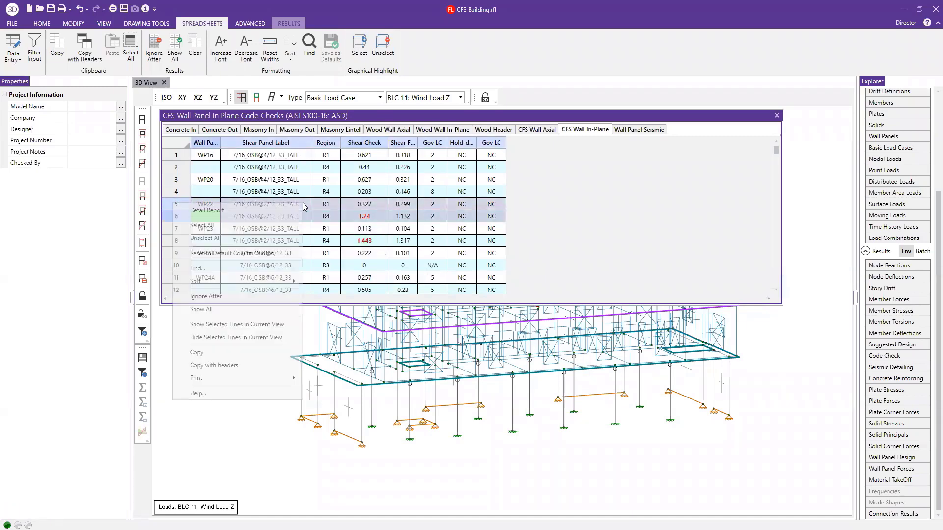
{"action": "left_click", "coordinate": [237, 328]}
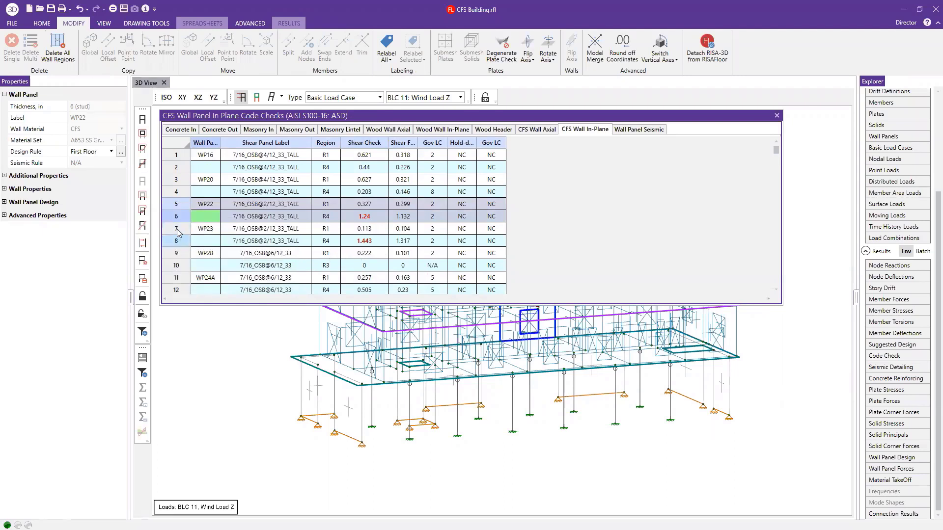
{"action": "left_click_drag", "start_coordinate": [177, 229], "coordinate": [180, 242]}
{"action": "right_click", "coordinate": [203, 230]}
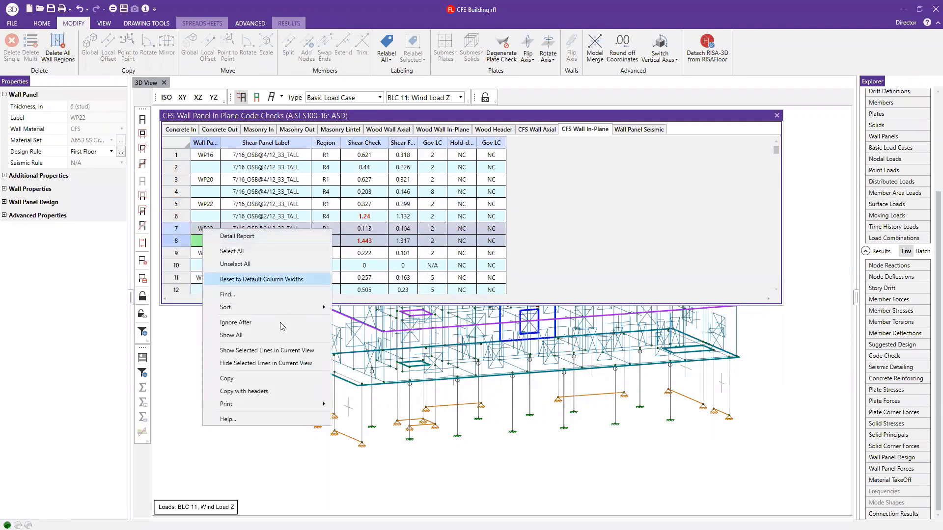
{"action": "left_click", "coordinate": [275, 351]}
Add wall panels WP32 and WP30 to the selection shown in the current model view.
{"action": "scroll", "coordinate": [364, 258], "scroll_direction": "down", "scroll_amount": 3}
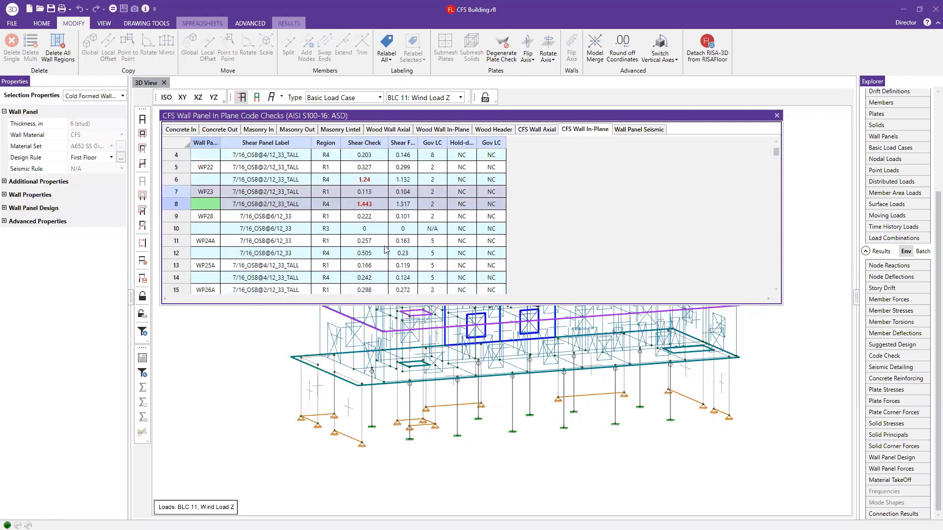
{"action": "scroll", "coordinate": [364, 258], "scroll_direction": "down", "scroll_amount": 3}
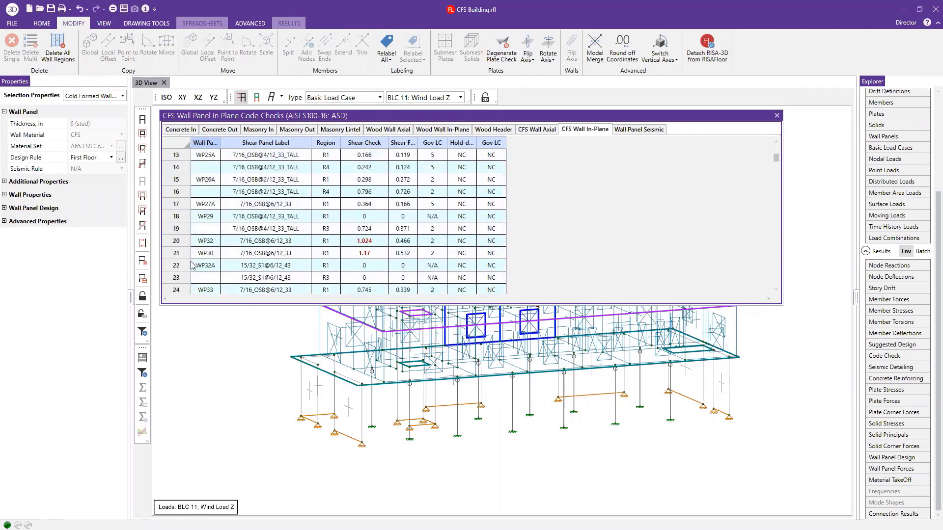
{"action": "left_click_drag", "start_coordinate": [177, 249], "coordinate": [176, 241]}
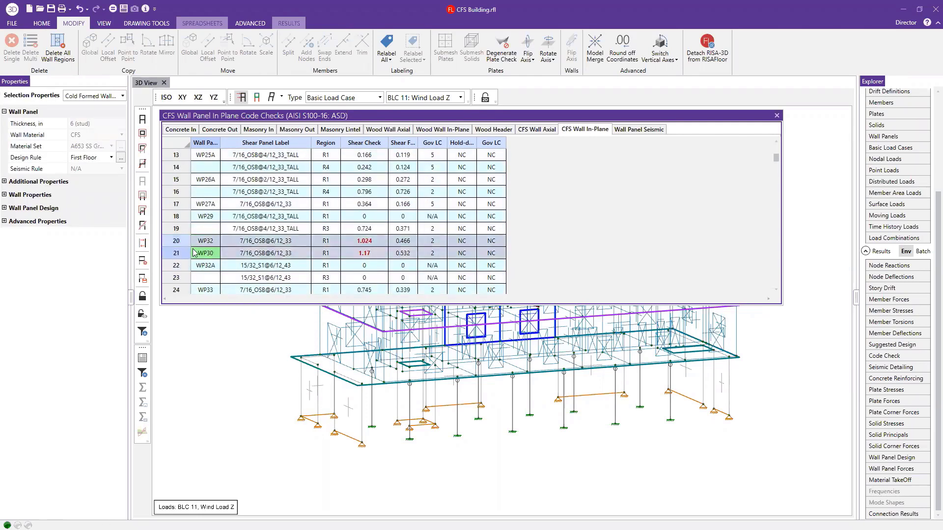
{"action": "right_click", "coordinate": [275, 246]}
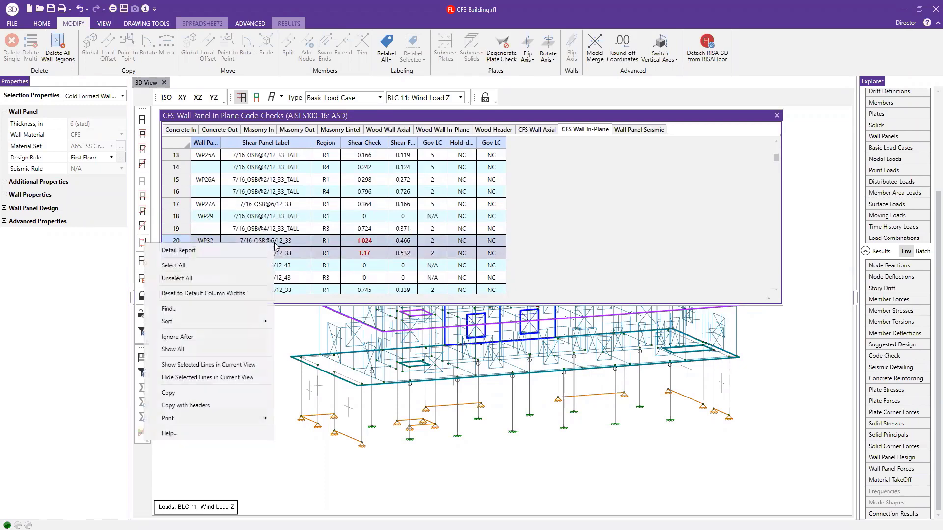
{"action": "left_click", "coordinate": [206, 364]}
Add WP34 to the selection shown in the current model view, and examine its shear panel label and R4 shear check.
{"action": "scroll", "coordinate": [405, 254], "scroll_direction": "down", "scroll_amount": 1}
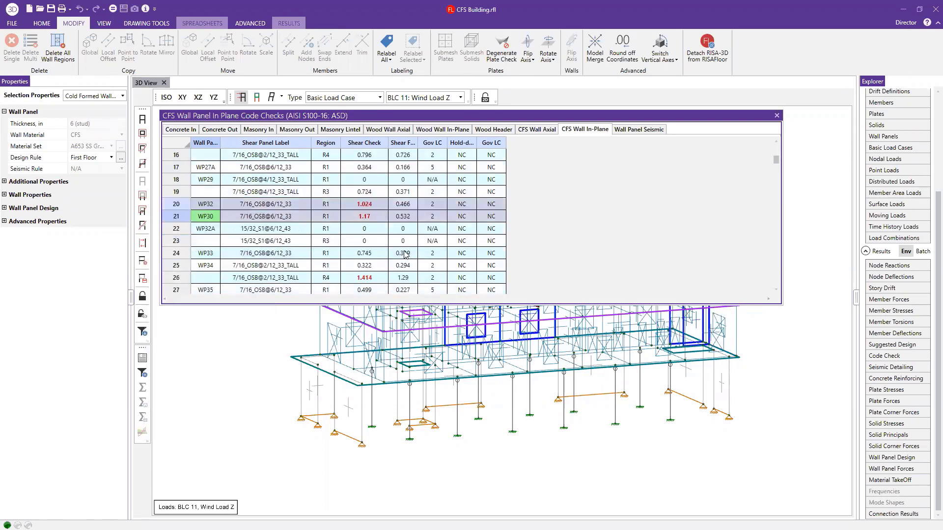
{"action": "scroll", "coordinate": [388, 246], "scroll_direction": "down", "scroll_amount": 2}
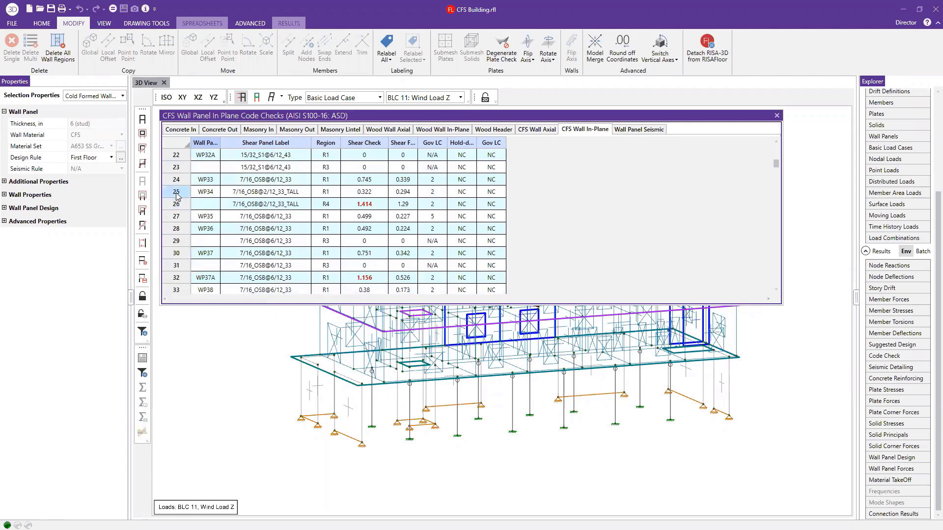
{"action": "left_click_drag", "start_coordinate": [176, 199], "coordinate": [177, 205]}
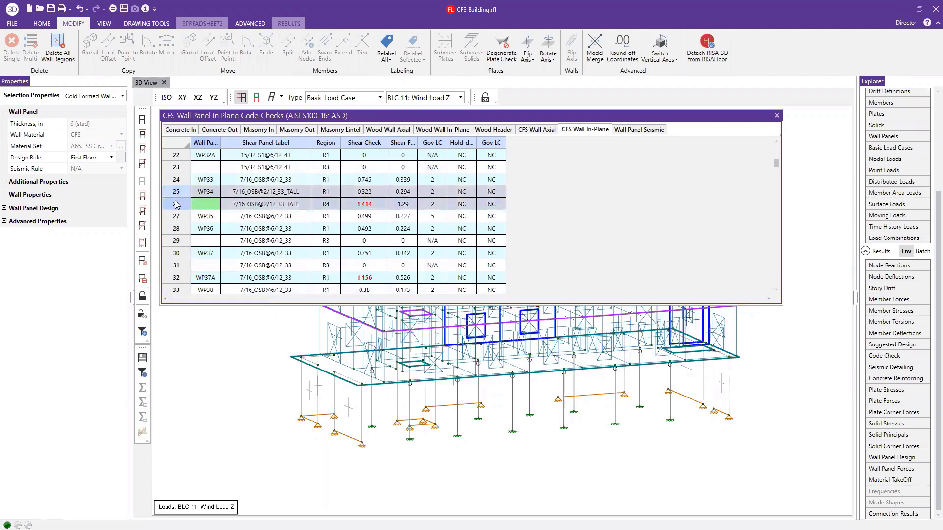
{"action": "right_click", "coordinate": [278, 197]}
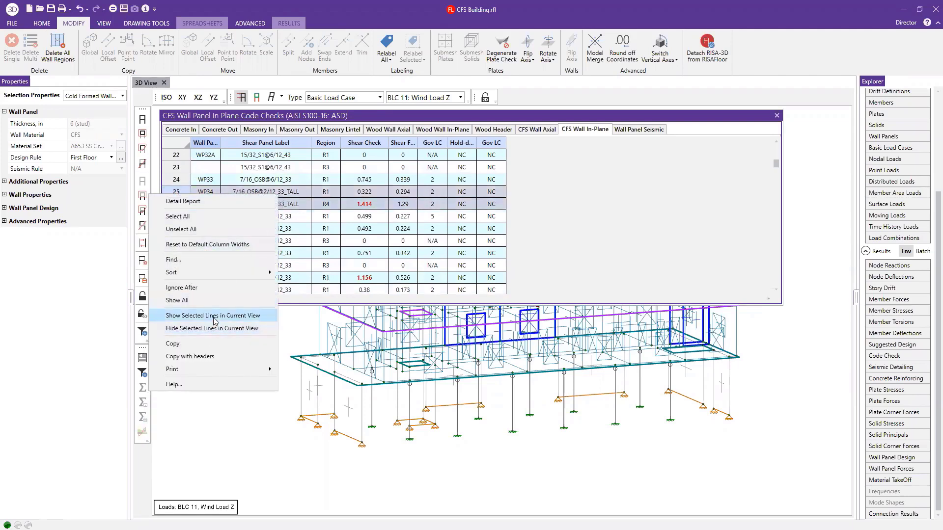
{"action": "left_click", "coordinate": [212, 316]}
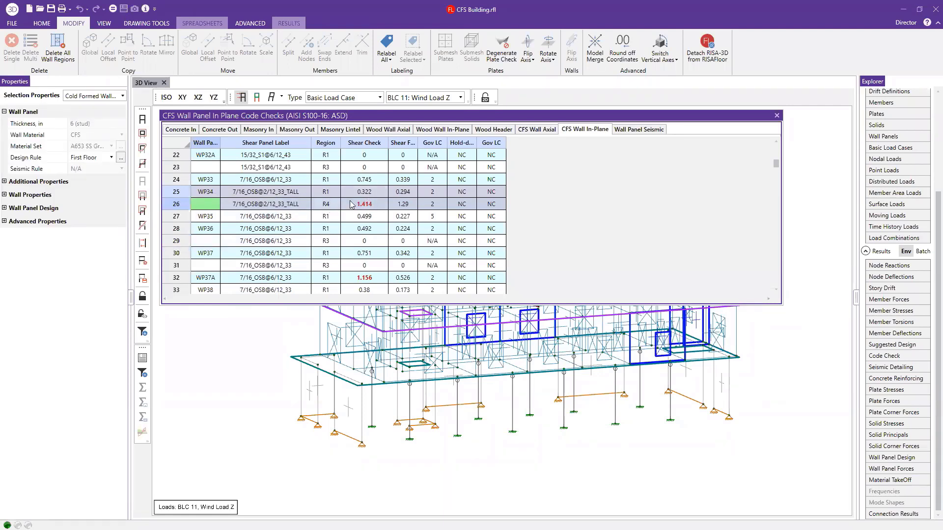
{"action": "left_click", "coordinate": [268, 195]}
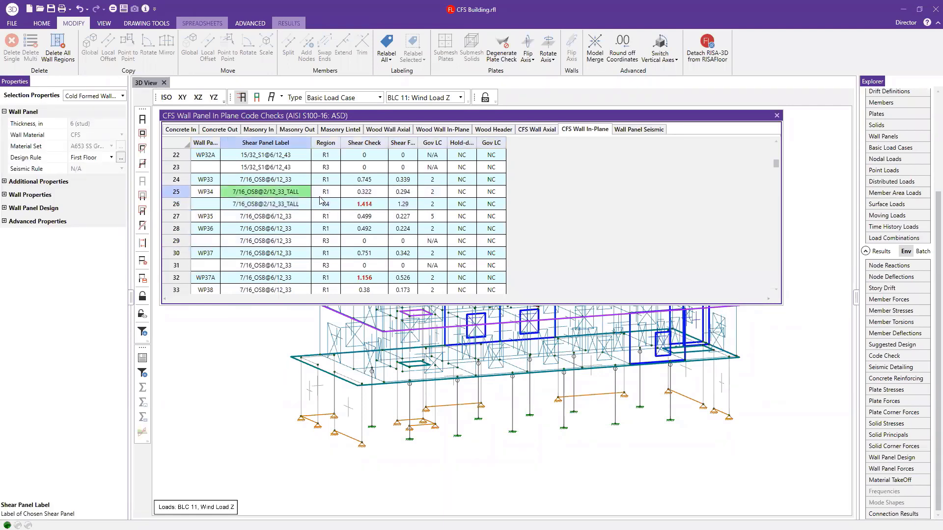
{"action": "left_click", "coordinate": [368, 205]}
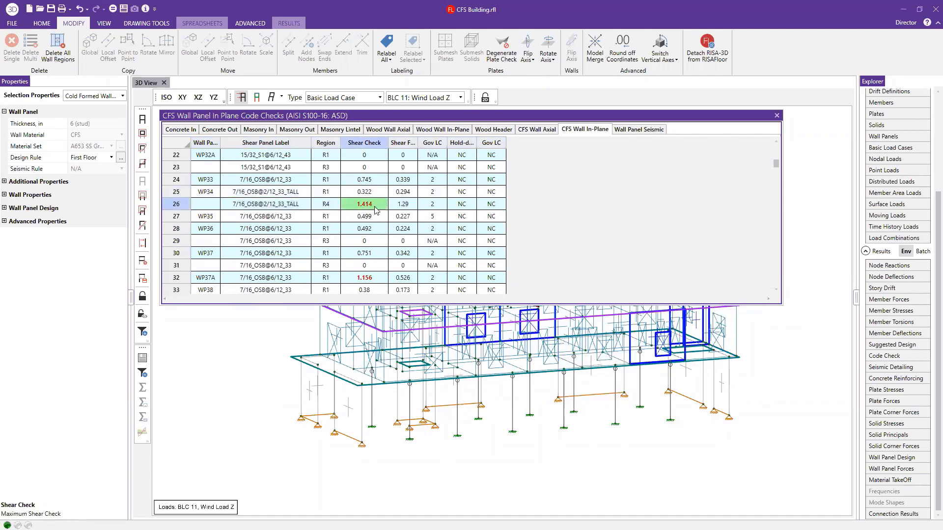
Lock all unselected elements in the 3D model so only the highlighted wall panels remain active, and clear the selection.
{"action": "left_click", "coordinate": [633, 472]}
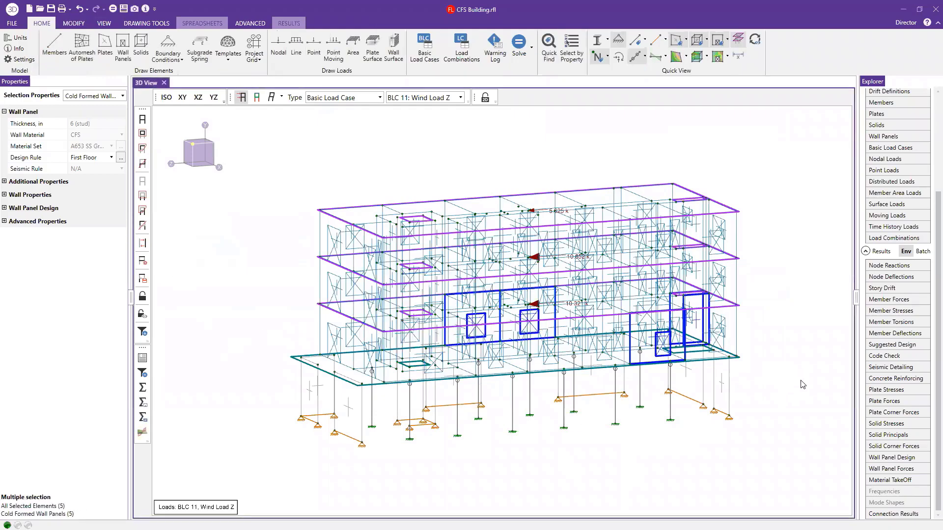
{"action": "middle_click_drag", "start_coordinate": [793, 376], "coordinate": [780, 379], "text": "shift"}
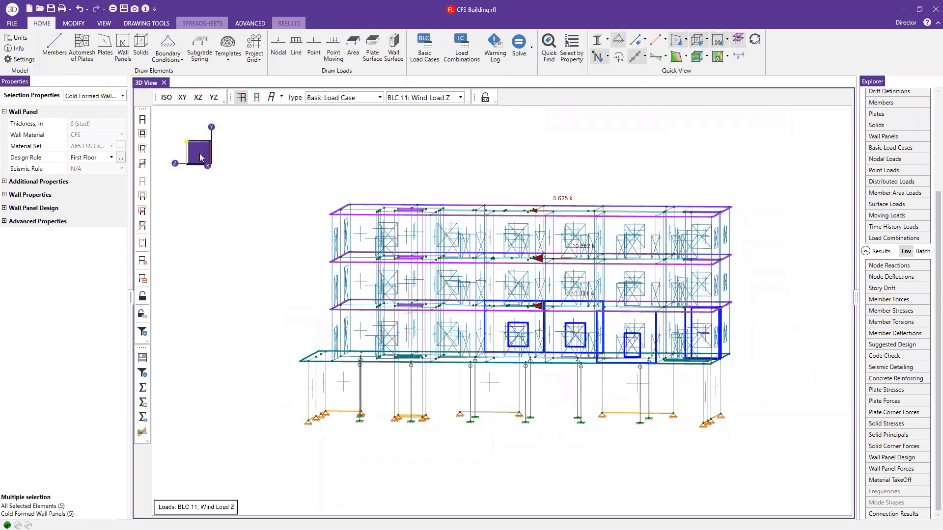
{"action": "left_click", "coordinate": [205, 156]}
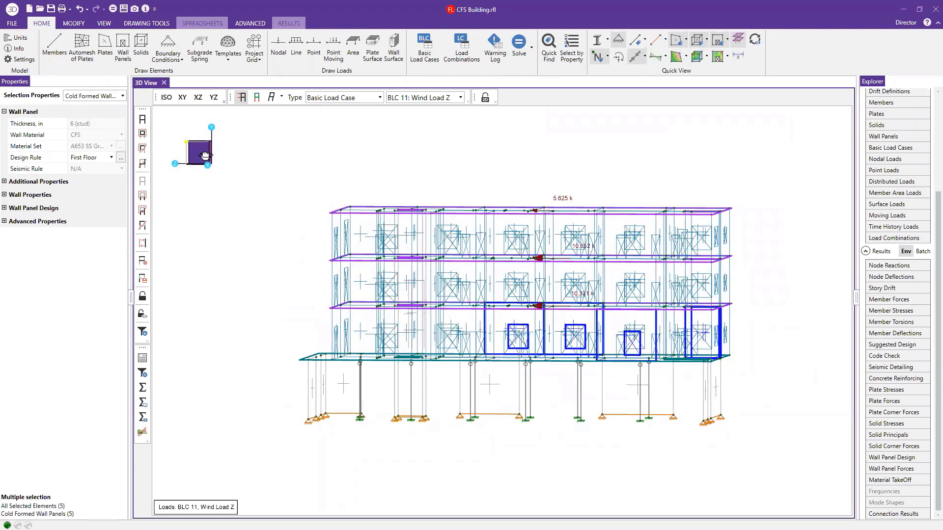
{"action": "left_click", "coordinate": [144, 314]}
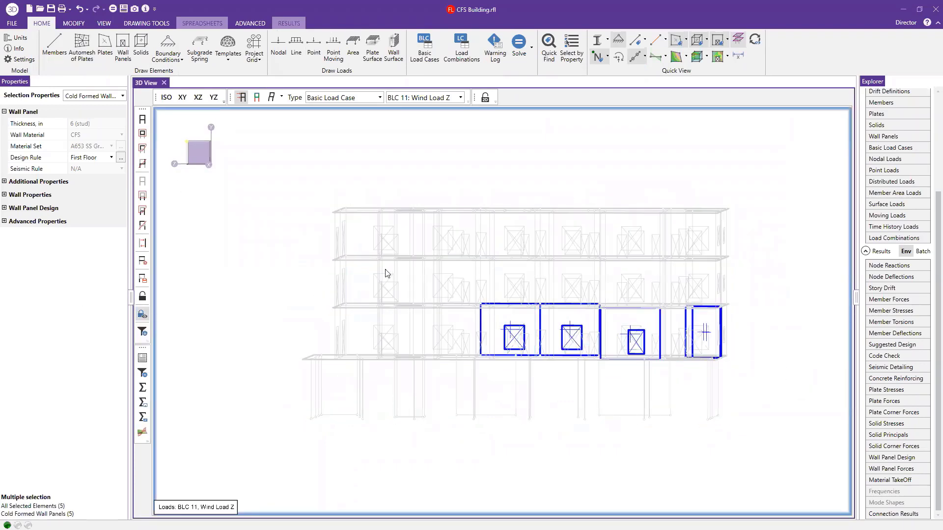
{"action": "left_click", "coordinate": [664, 295]}
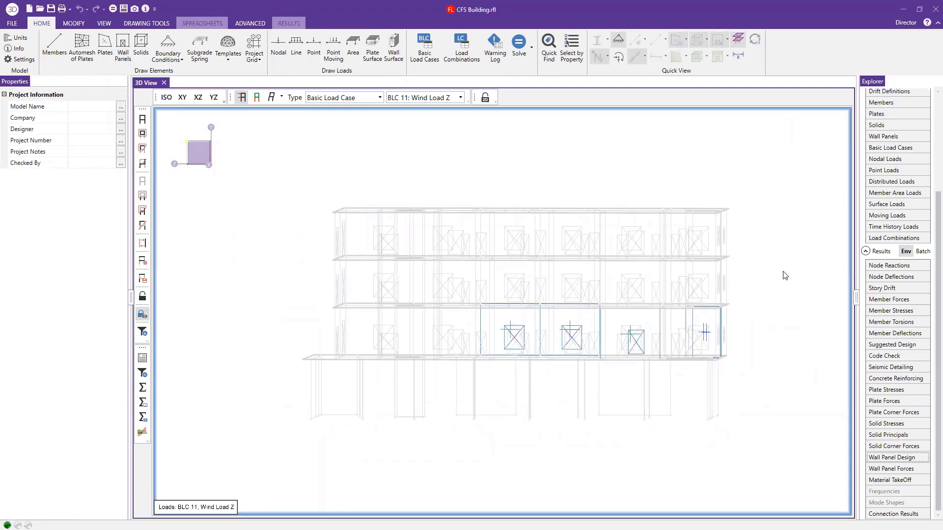
{"action": "middle_click_drag", "start_coordinate": [774, 282], "coordinate": [739, 279], "text": "shift"}
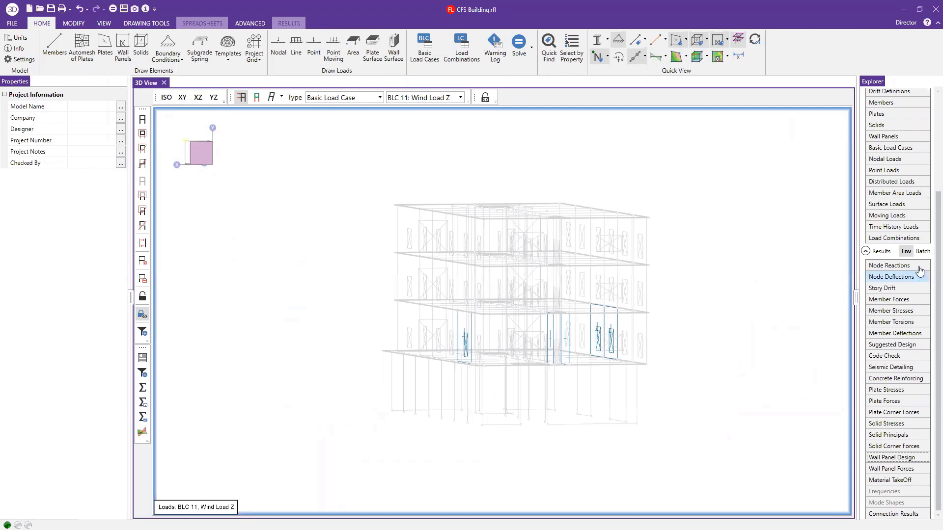
Open the wall design rules and review the CFS wall stud parameters of the Typical, First Floor and R3 rules.
{"action": "scroll", "coordinate": [916, 270], "scroll_direction": "up", "scroll_amount": 5}
{"action": "left_click", "coordinate": [909, 153]}
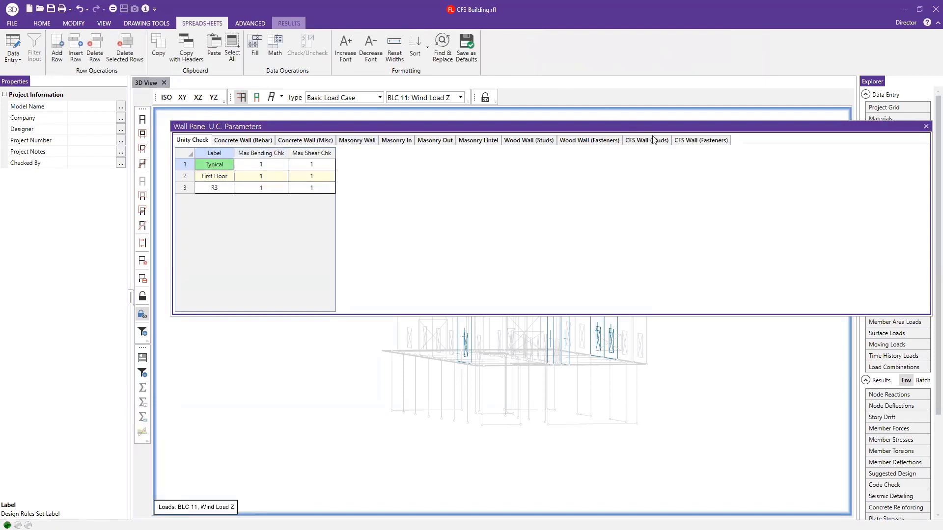
{"action": "left_click", "coordinate": [668, 141]}
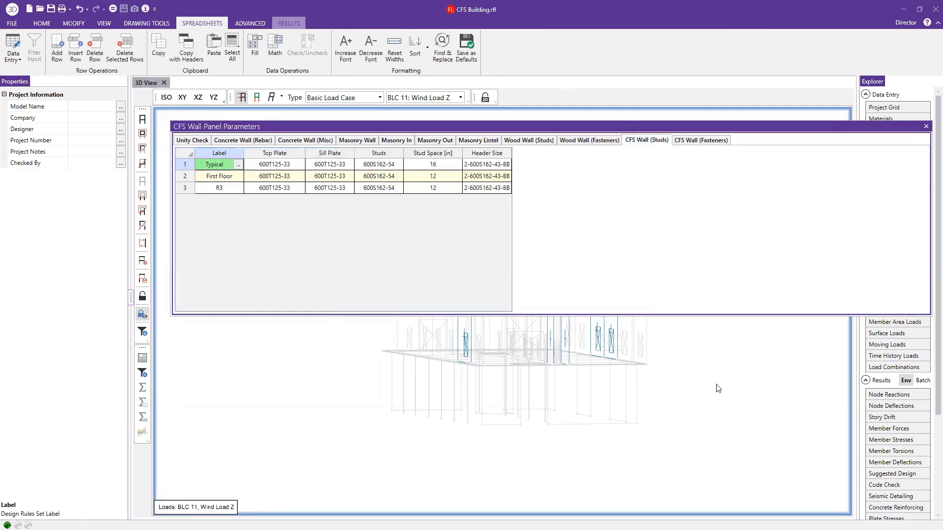
{"action": "left_click", "coordinate": [740, 366]}
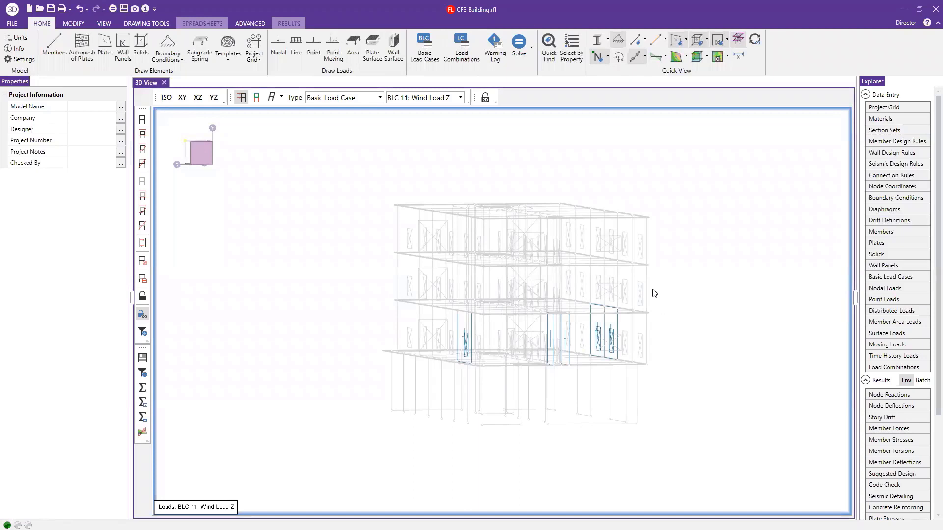
{"action": "left_click", "coordinate": [909, 153]}
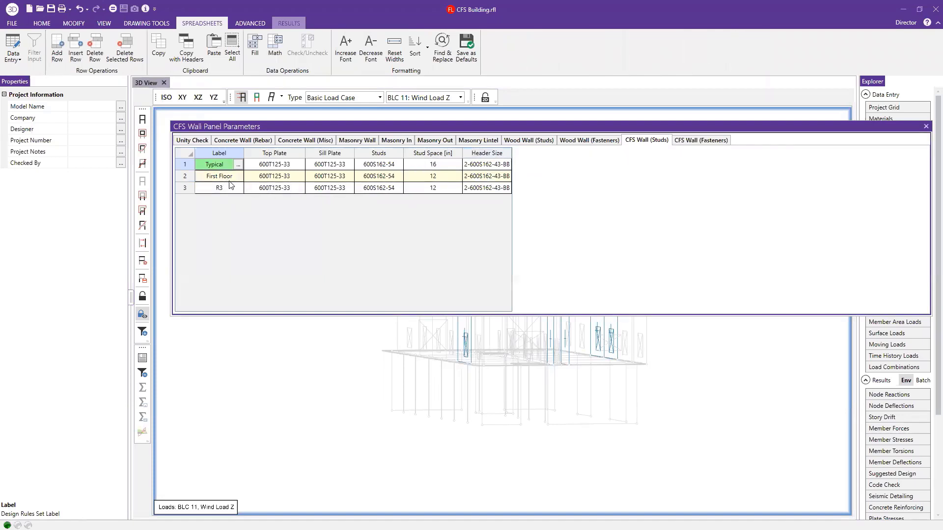
Review the wood wall fastener parameters and the CFS wall fastener parameters of the Typical, First Floor and R3 rules.
{"action": "left_click", "coordinate": [598, 142]}
{"action": "left_click", "coordinate": [647, 141]}
{"action": "left_click", "coordinate": [601, 141]}
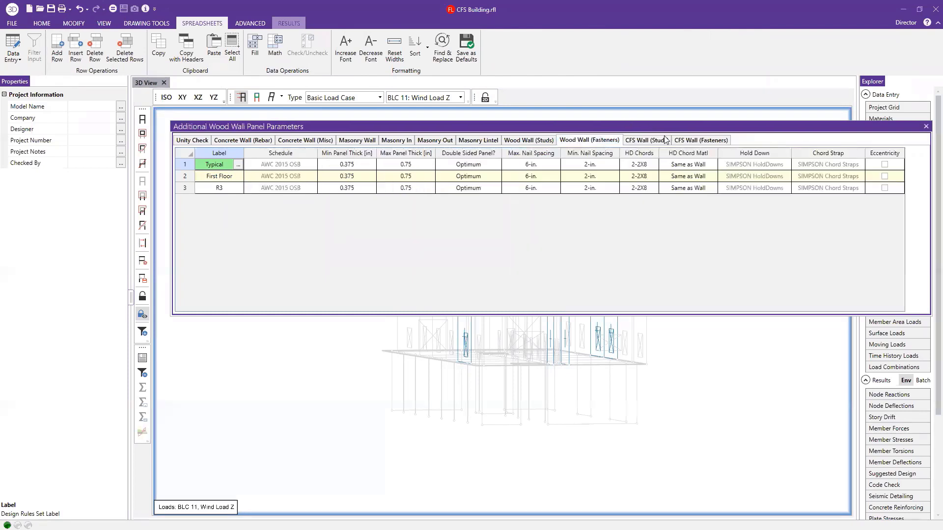
{"action": "left_click", "coordinate": [696, 139]}
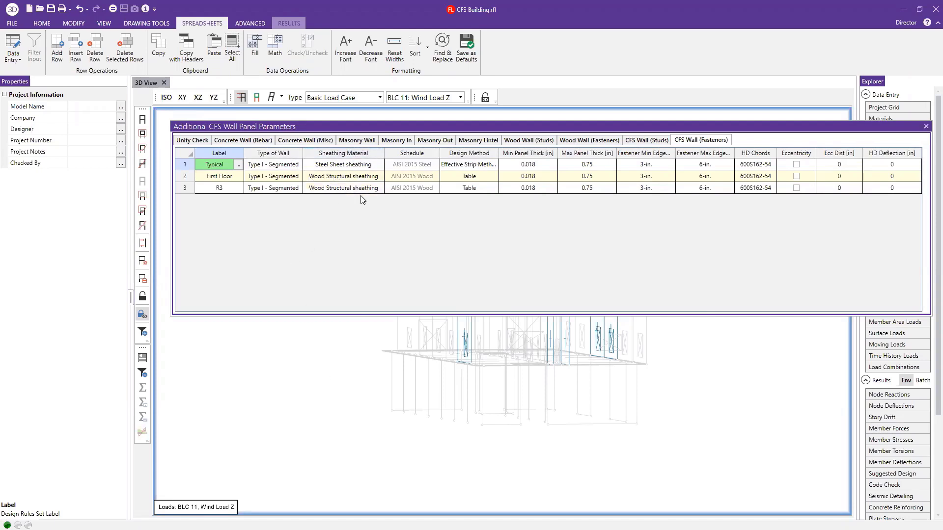
Restrict the First Floor rule's CFS panel schedule to the individual panel 7/16_OSB@4/12_33_TALL, accepting that current results are cleared.
{"action": "left_click", "coordinate": [373, 177]}
{"action": "left_click", "coordinate": [415, 176]}
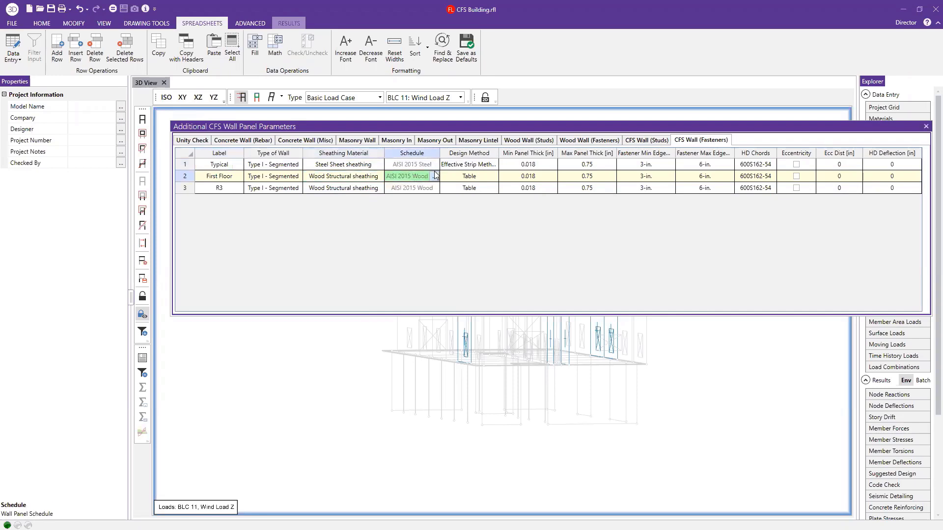
{"action": "left_click", "coordinate": [434, 176]}
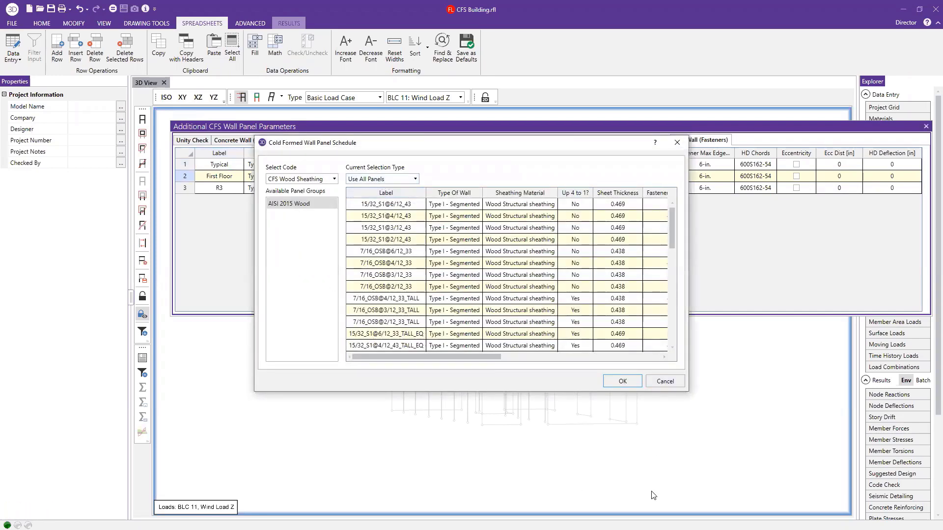
{"action": "left_click", "coordinate": [394, 177]}
{"action": "left_click", "coordinate": [385, 204]}
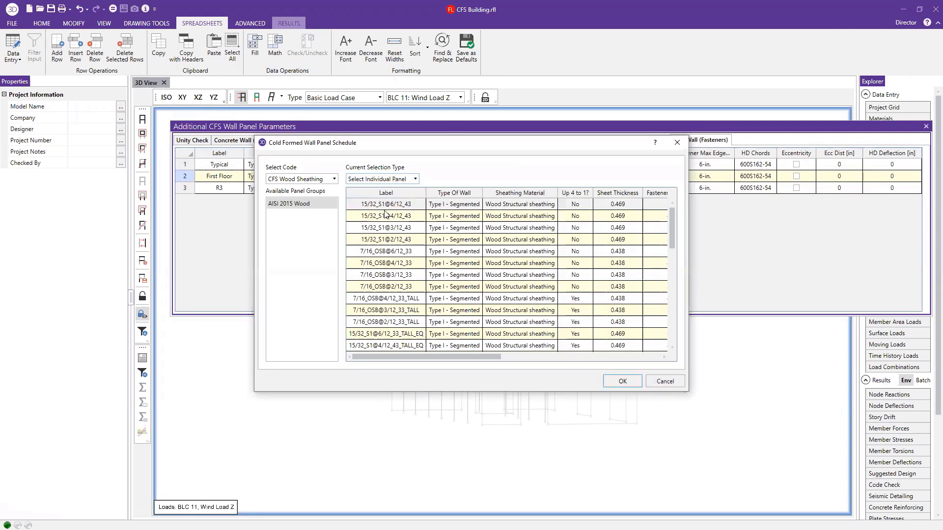
{"action": "left_click", "coordinate": [388, 239]}
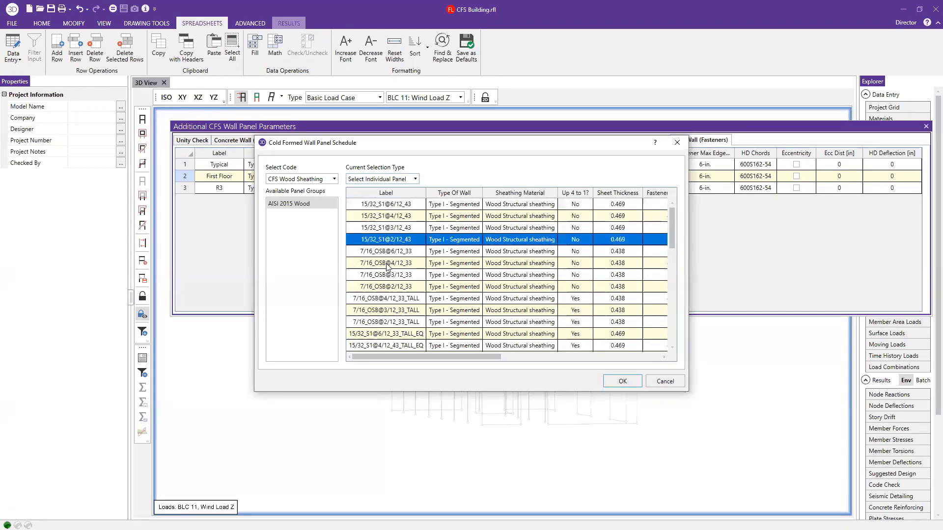
{"action": "left_click", "coordinate": [393, 288]}
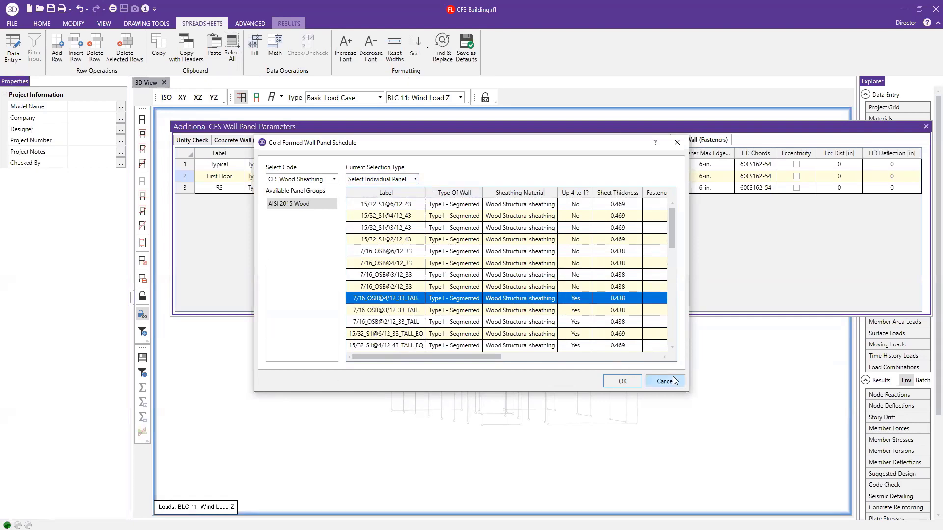
{"action": "left_click", "coordinate": [623, 382]}
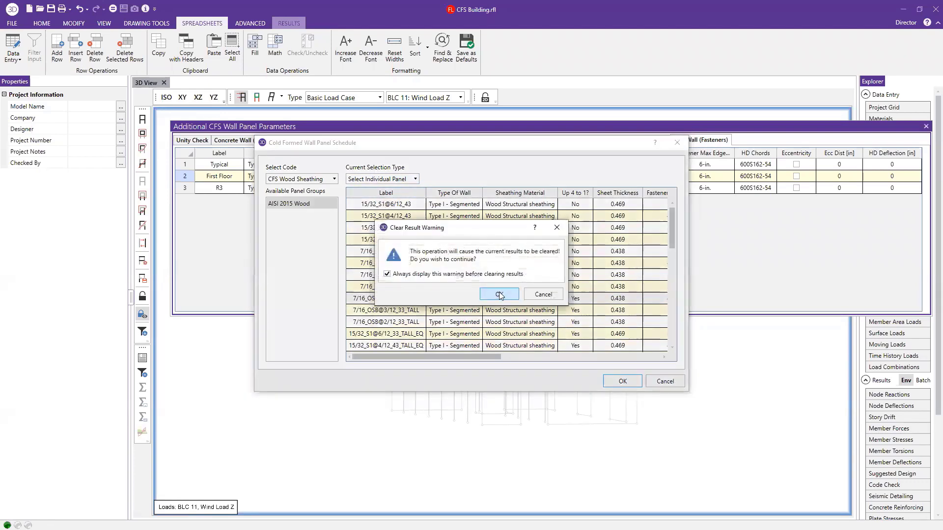
{"action": "left_click", "coordinate": [498, 294]}
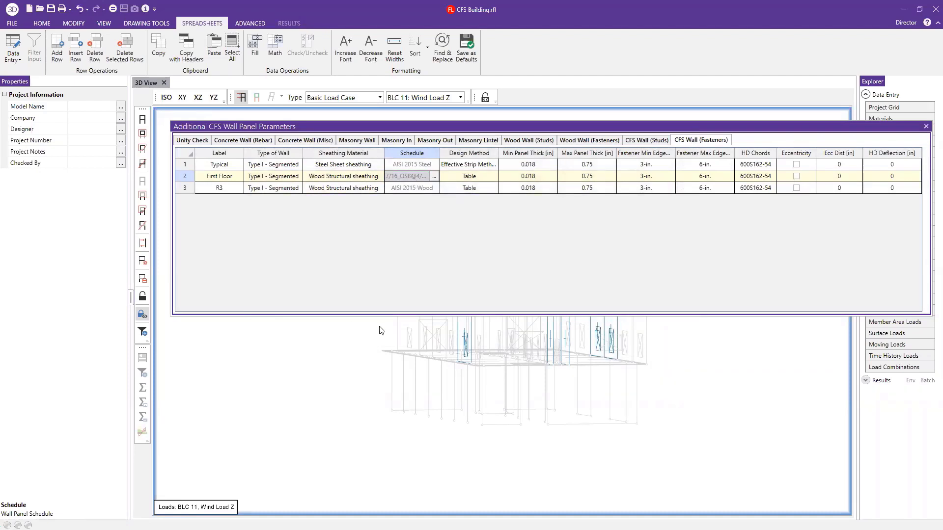
{"action": "left_click", "coordinate": [288, 390]}
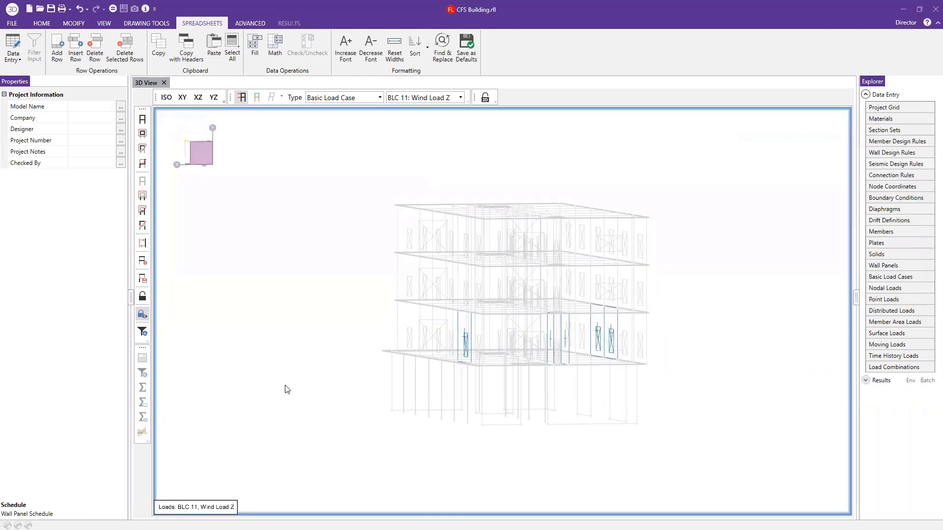
Open wall panel WP23 from the 3D model and examine its regions and base supports, then close its view.
{"action": "double_click", "coordinate": [601, 338]}
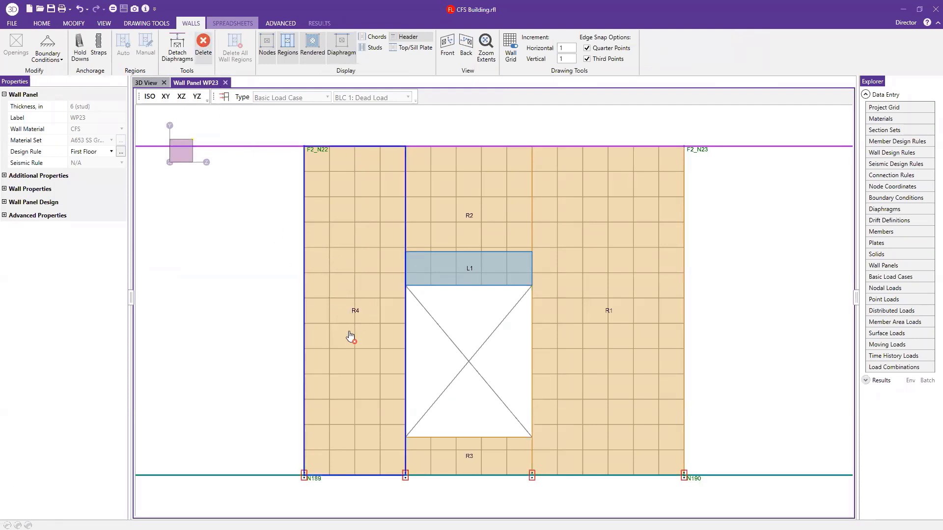
{"action": "scroll", "coordinate": [346, 293], "scroll_direction": "down", "scroll_amount": 2}
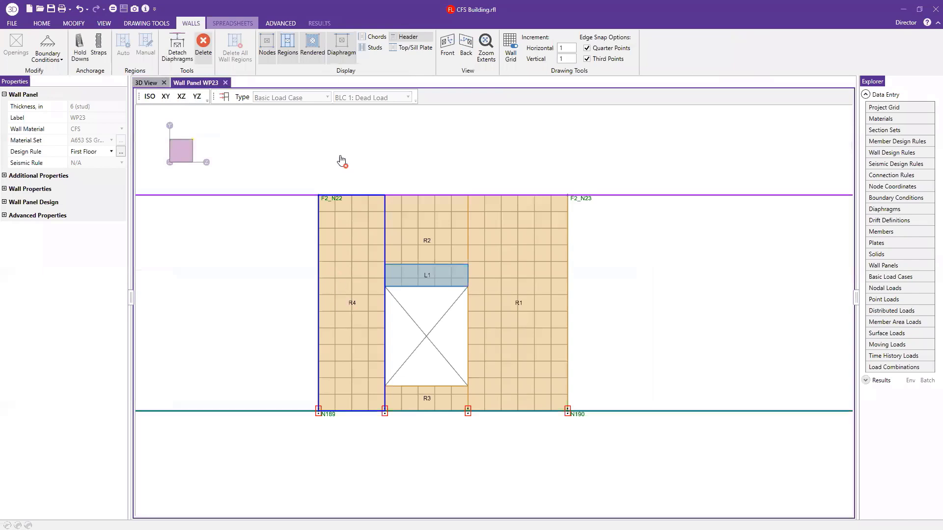
{"action": "left_click", "coordinate": [203, 48]}
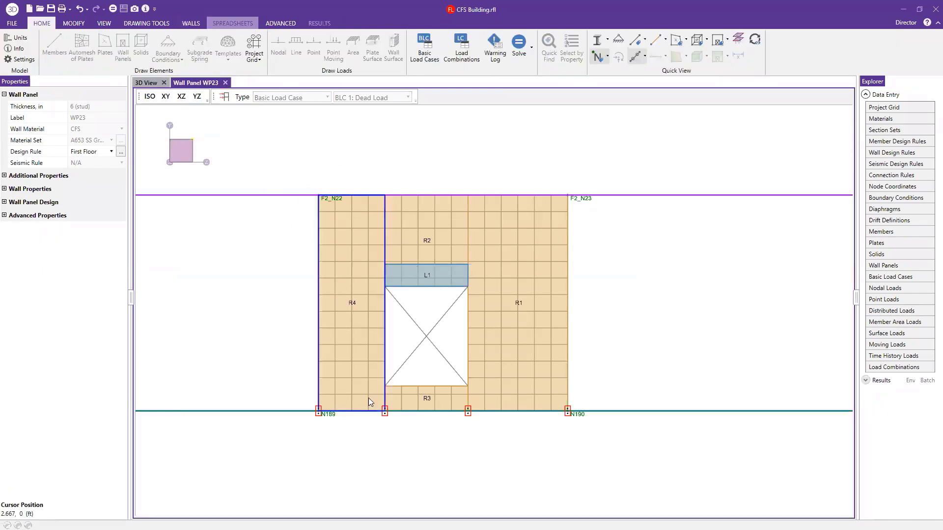
{"action": "scroll", "coordinate": [565, 481], "scroll_direction": "up", "scroll_amount": 1}
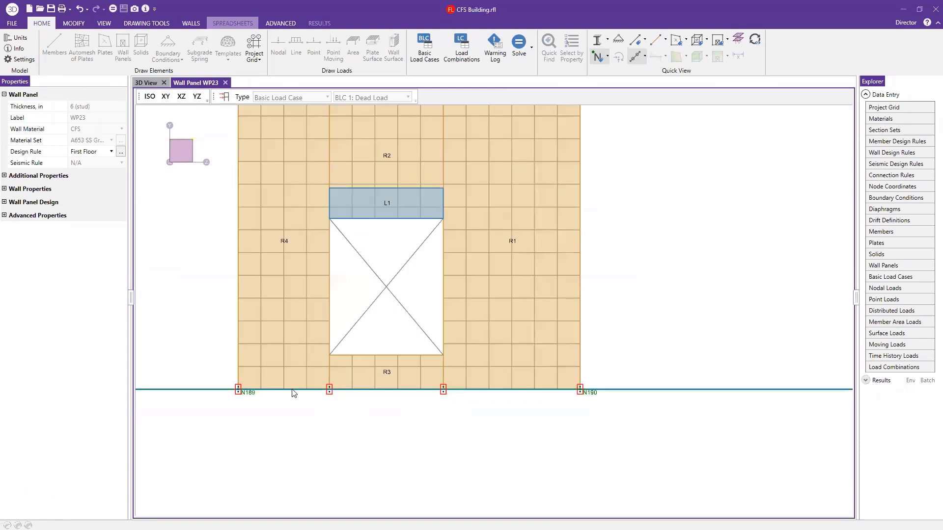
{"action": "scroll", "coordinate": [512, 423], "scroll_direction": "down", "scroll_amount": 1}
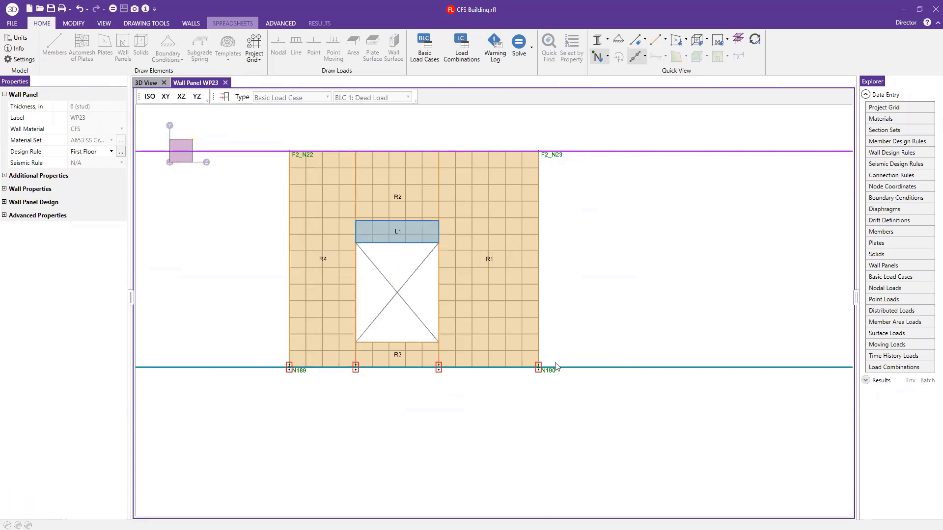
{"action": "left_click", "coordinate": [225, 82]}
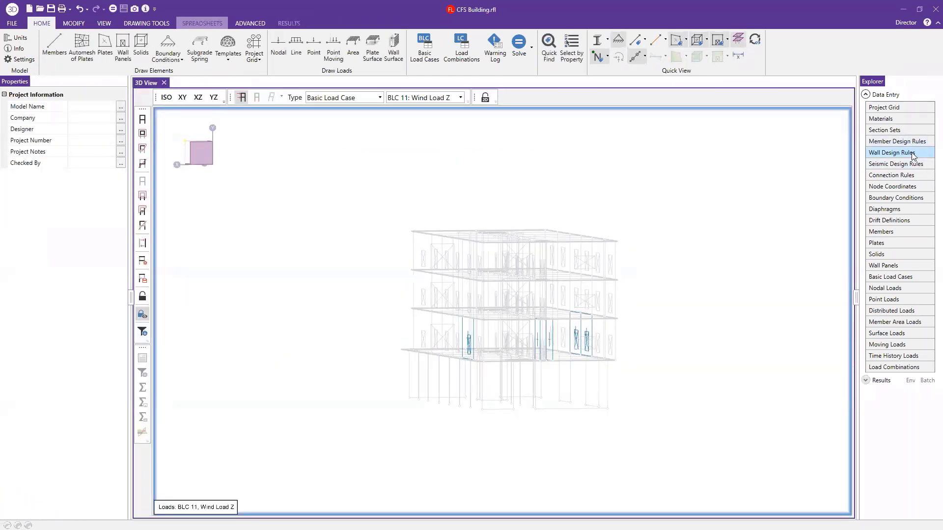
Reopen the wall design rules to review the CFS fastener settings, and return to the 3D model.
{"action": "left_click", "coordinate": [891, 152]}
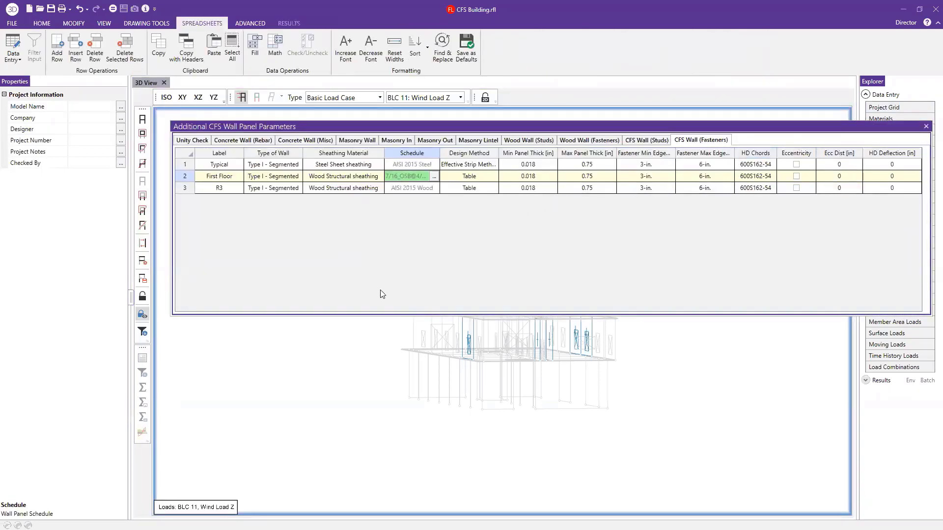
{"action": "left_click", "coordinate": [669, 345]}
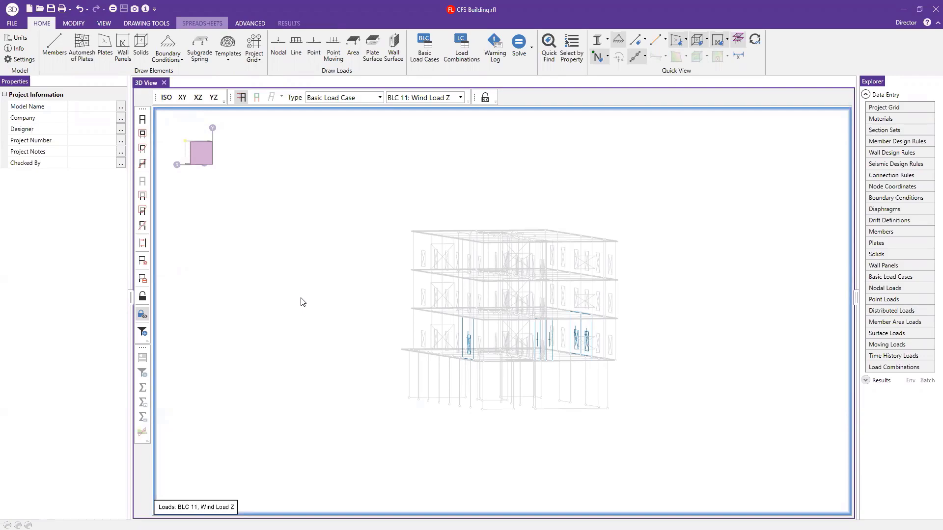
Switch to the CFS Webinar.pptx presentation in PowerPoint and start the slide show from the Questions slide.
{"action": "key", "text": "alt+Tab"}
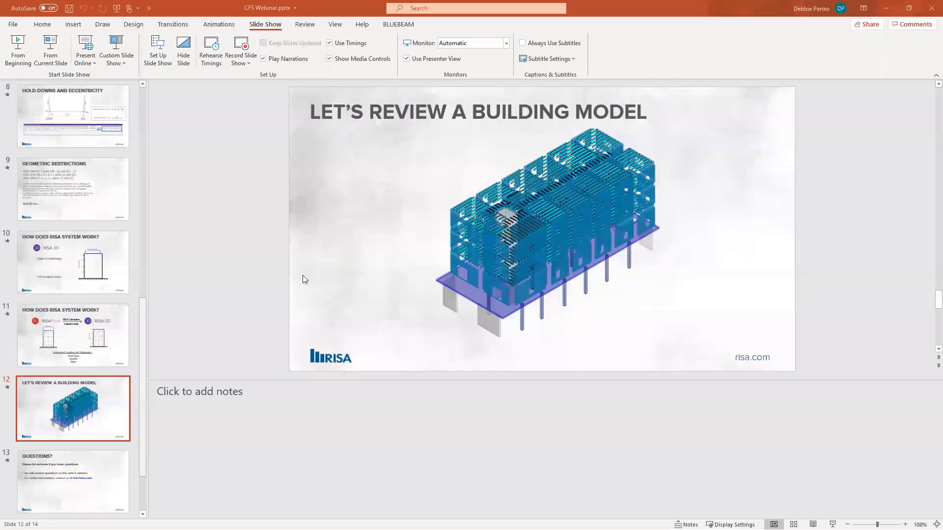
{"action": "left_click", "coordinate": [87, 469]}
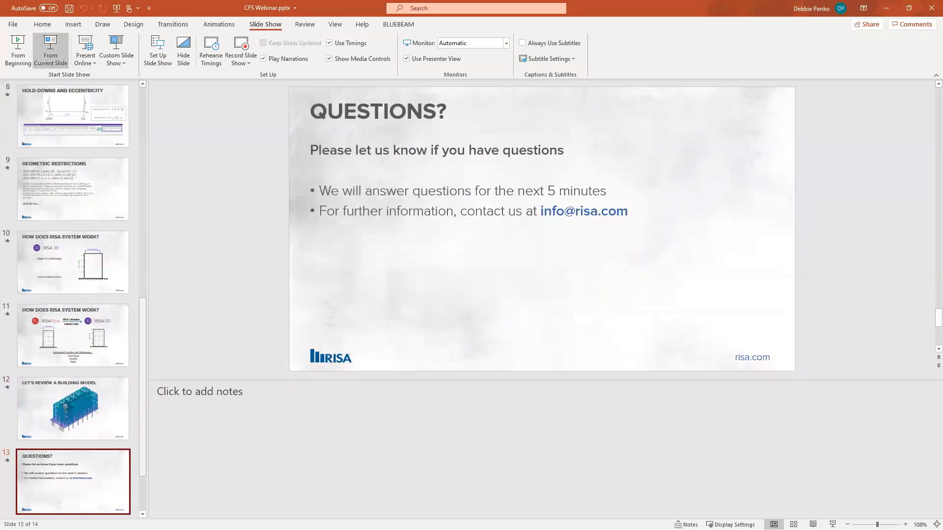
{"action": "left_click", "coordinate": [46, 56]}
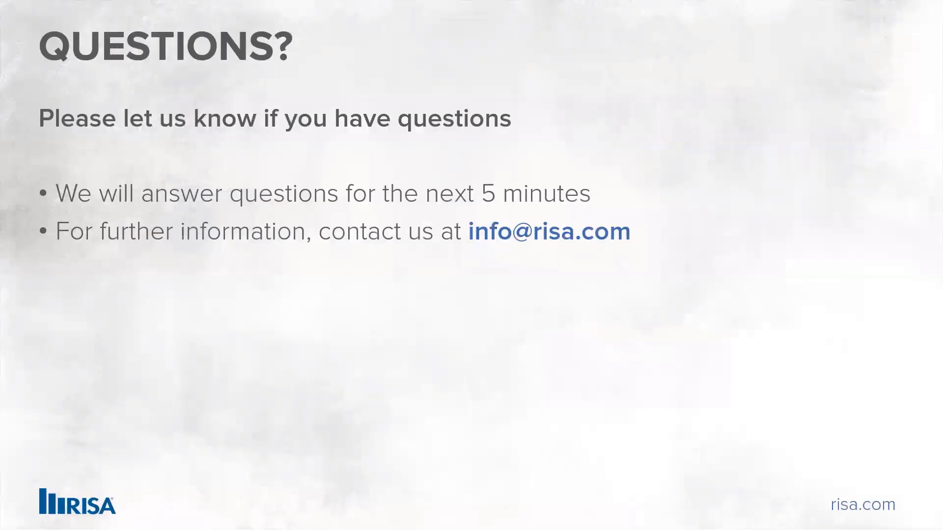